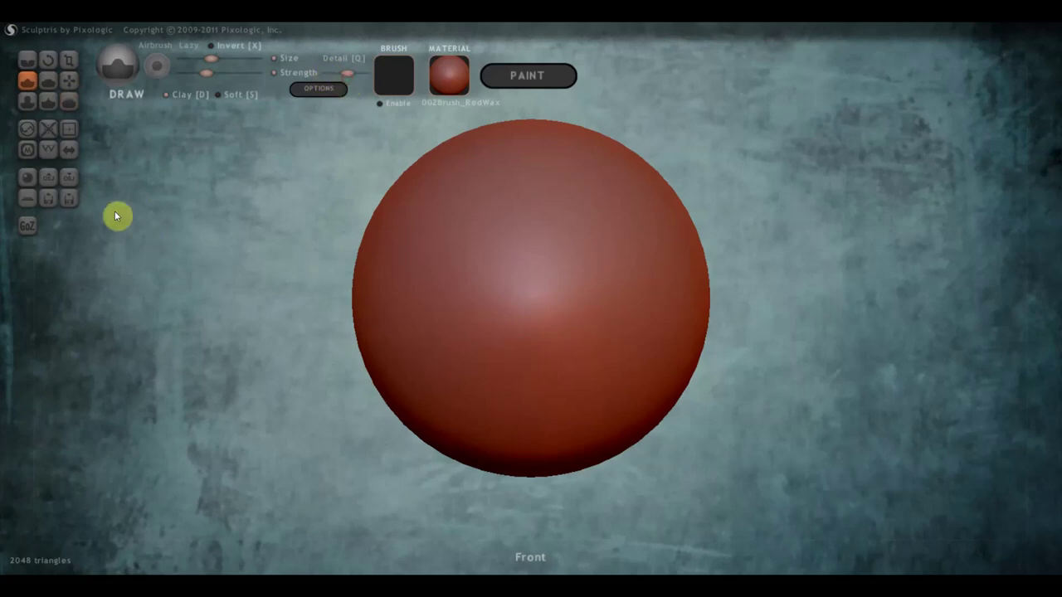
# - Turn on mirrored symmetry for the sphere and accept the confirmation prompt
pyautogui.click(71, 151)
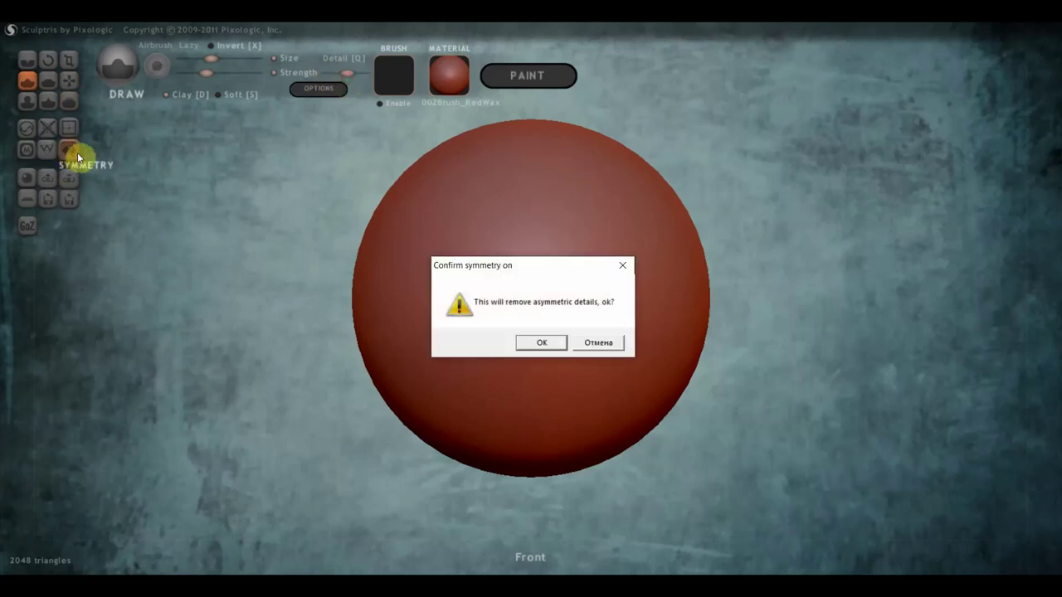
pyautogui.click(537, 342)
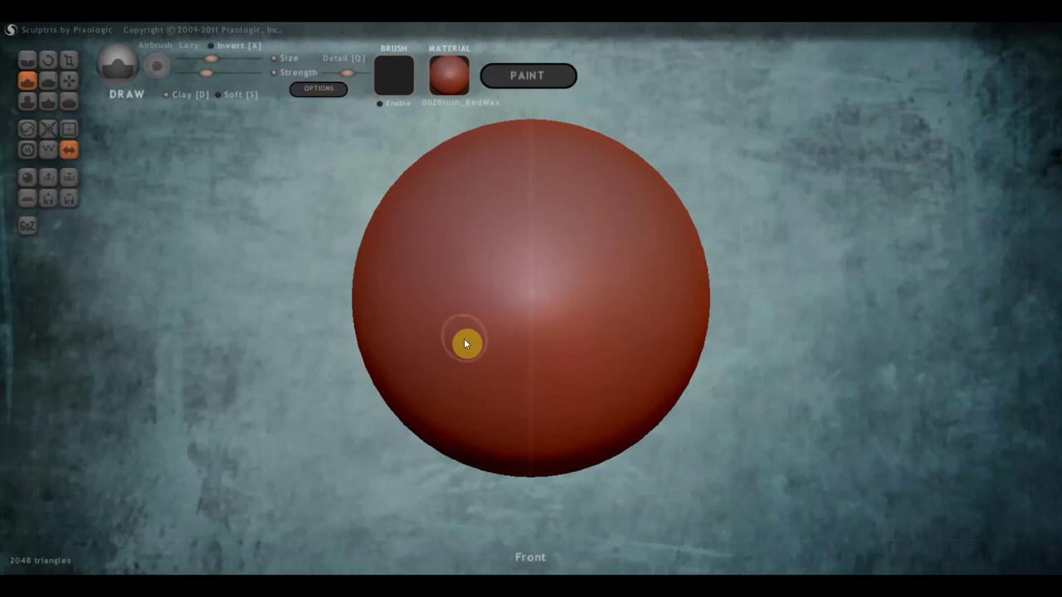
# - Set the Draw brush to Clay mode and build a rounded second lobe on the sphere's right side
pyautogui.scroll(-3, 199, 220)
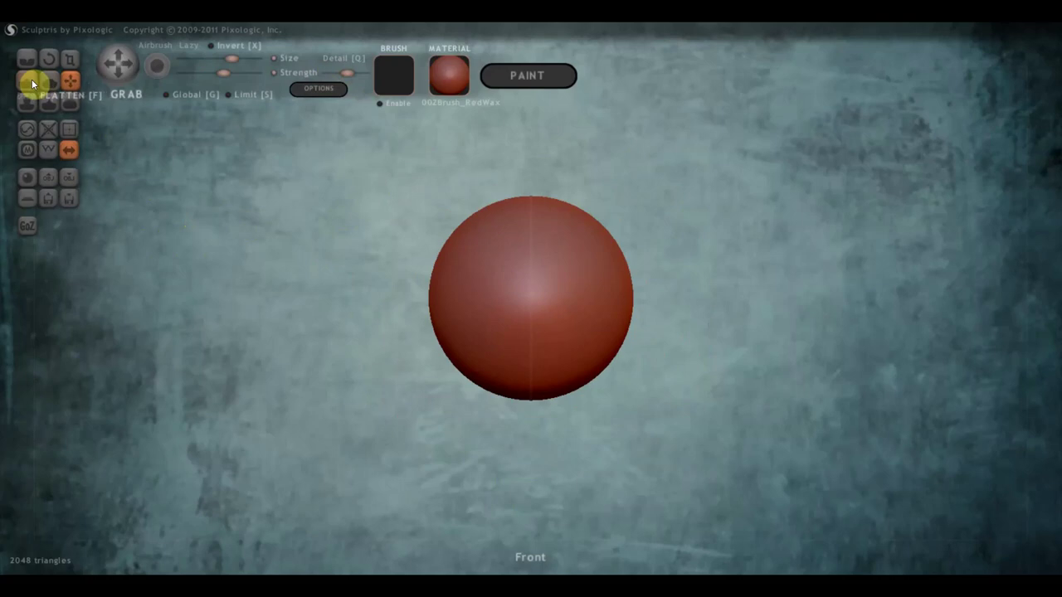
pyautogui.click(164, 94)
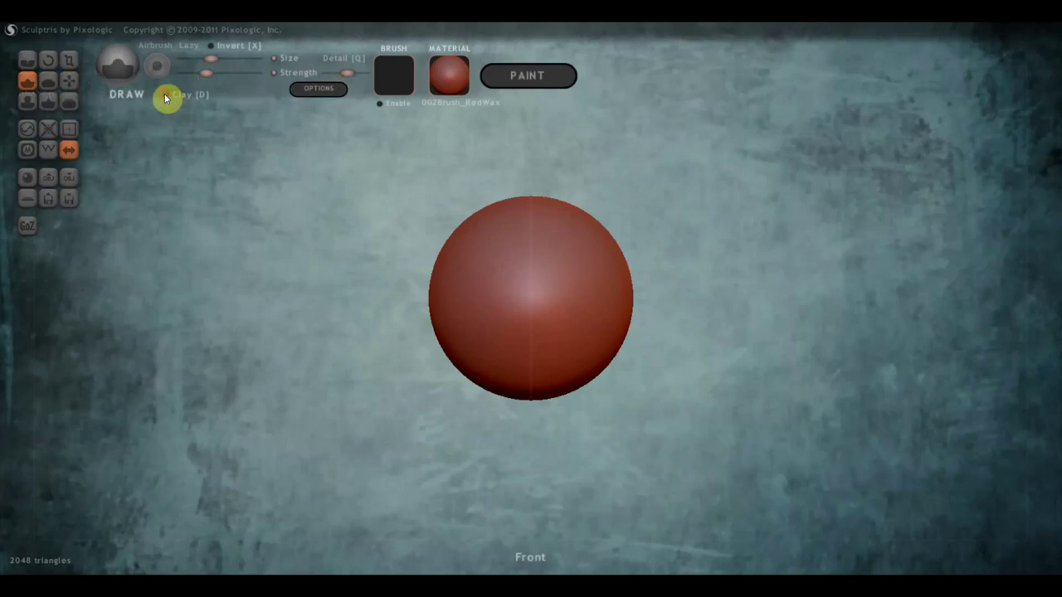
pyautogui.scroll(-2, 510, 308)
pyautogui.scroll(-3, 527, 311)
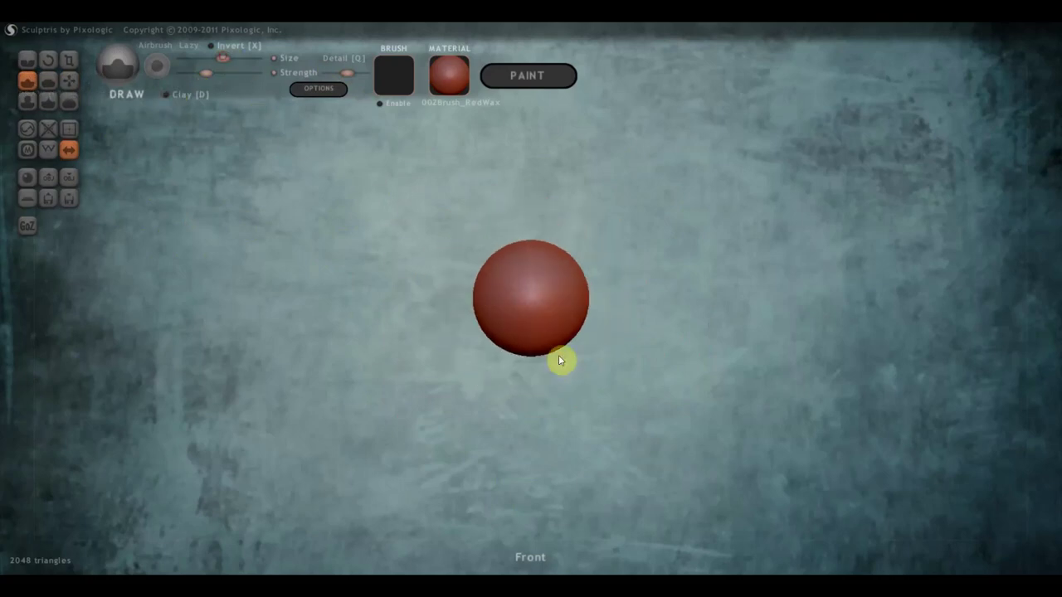
pyautogui.scroll(3, 548, 348)
pyautogui.moveTo(527, 325)
pyautogui.mouseDown()
pyautogui.moveTo(536, 340)
pyautogui.moveTo(516, 337)
pyautogui.moveTo(512, 303)
pyautogui.moveTo(566, 348)
pyautogui.moveTo(509, 346)
pyautogui.moveTo(520, 306)
pyautogui.moveTo(545, 306)
pyautogui.moveTo(497, 355)
pyautogui.moveTo(540, 313)
pyautogui.moveTo(534, 294)
pyautogui.moveTo(500, 367)
pyautogui.moveTo(507, 282)
pyautogui.moveTo(566, 329)
pyautogui.moveTo(710, 328)
pyautogui.moveTo(628, 315)
pyautogui.moveTo(590, 291)
pyautogui.moveTo(607, 349)
pyautogui.moveTo(578, 282)
pyautogui.moveTo(606, 339)
pyautogui.moveTo(642, 334)
pyautogui.moveTo(635, 351)
pyautogui.moveTo(687, 355)
pyautogui.mouseUp()
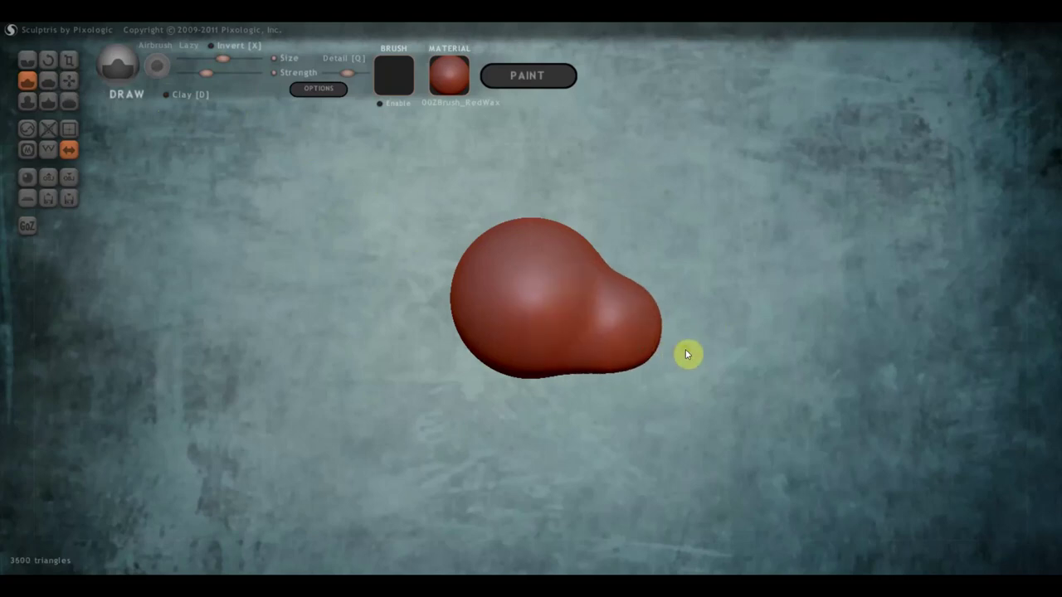
# - With the Grab brush, pull the right bulge into a tapering snout and adjust its neck and tip
pyautogui.click(69, 79)
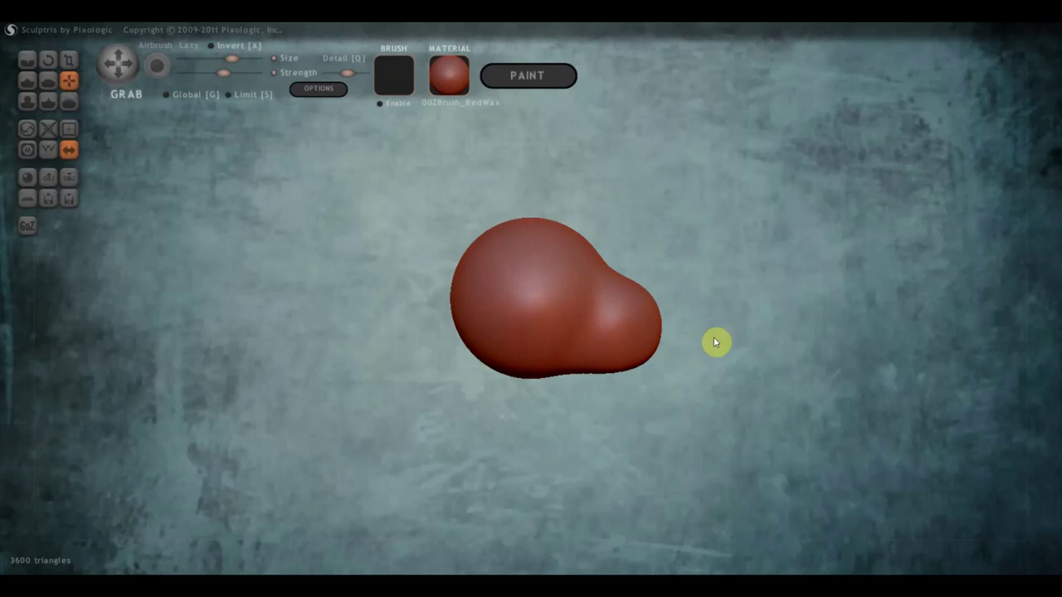
pyautogui.moveTo(645, 340); pyautogui.dragTo(721, 365)
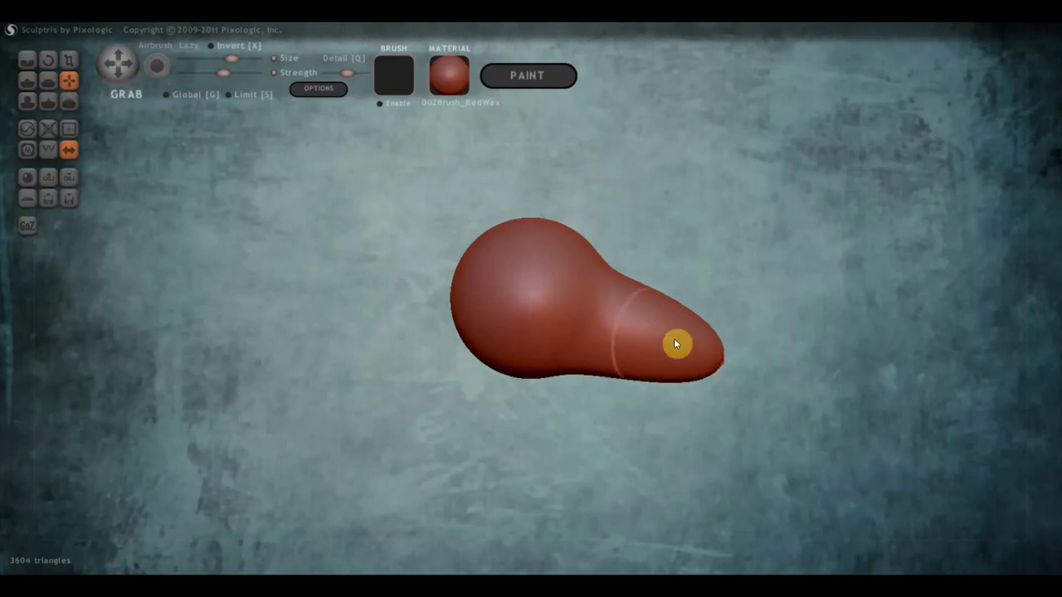
pyautogui.scroll(2, 675, 315)
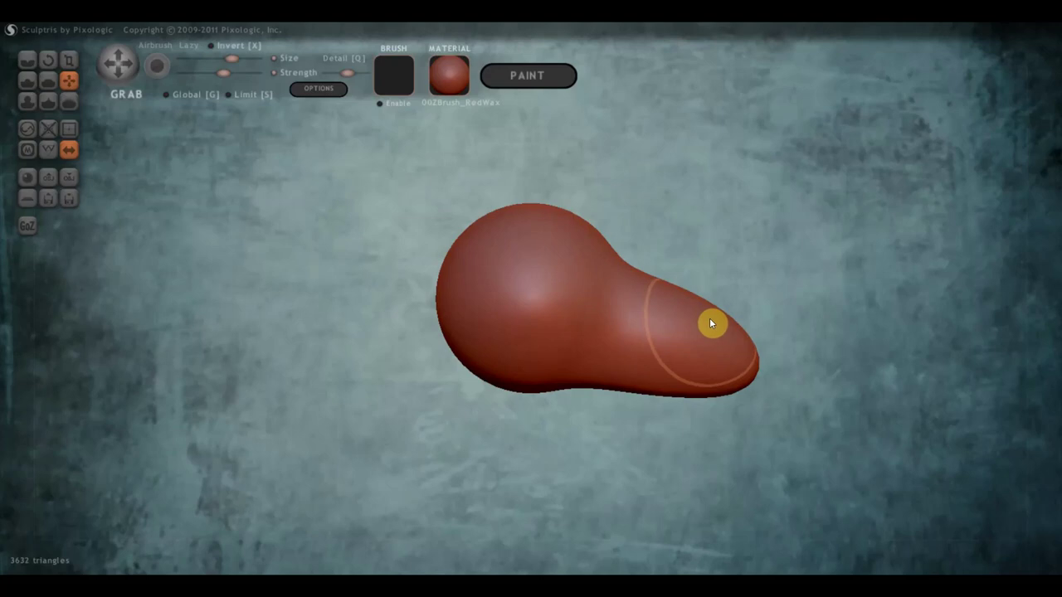
pyautogui.moveTo(621, 303); pyautogui.dragTo(627, 282)
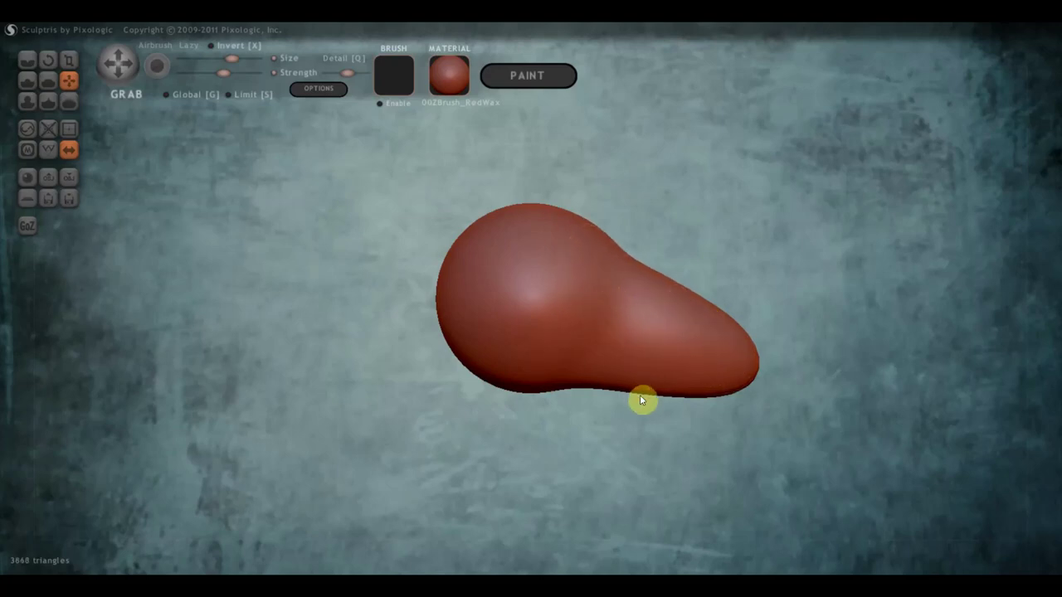
pyautogui.moveTo(713, 391); pyautogui.dragTo(705, 392)
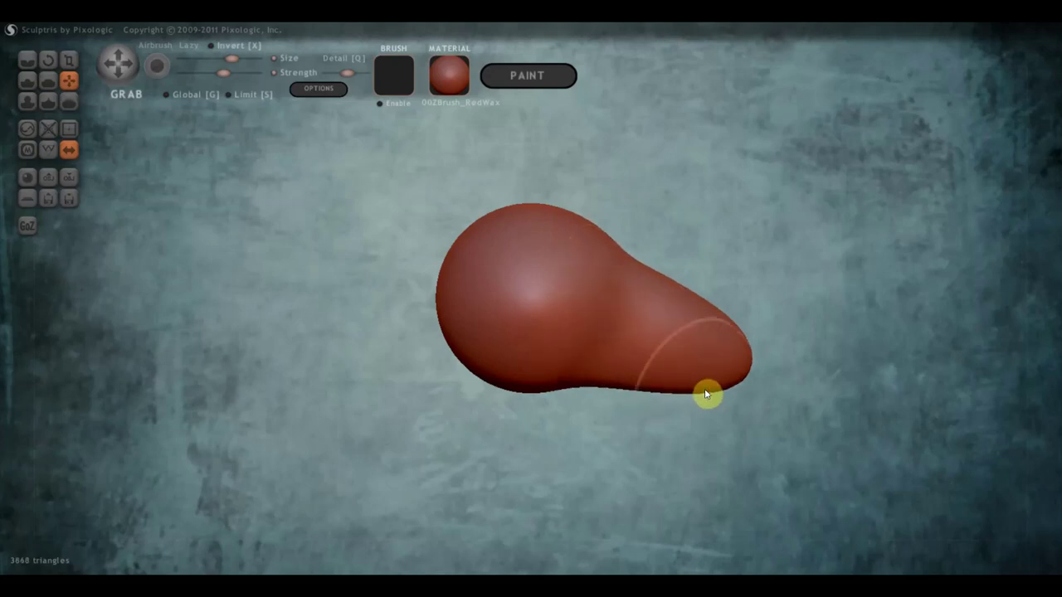
pyautogui.scroll(2, 707, 398)
pyautogui.moveTo(730, 431); pyautogui.dragTo(737, 405)
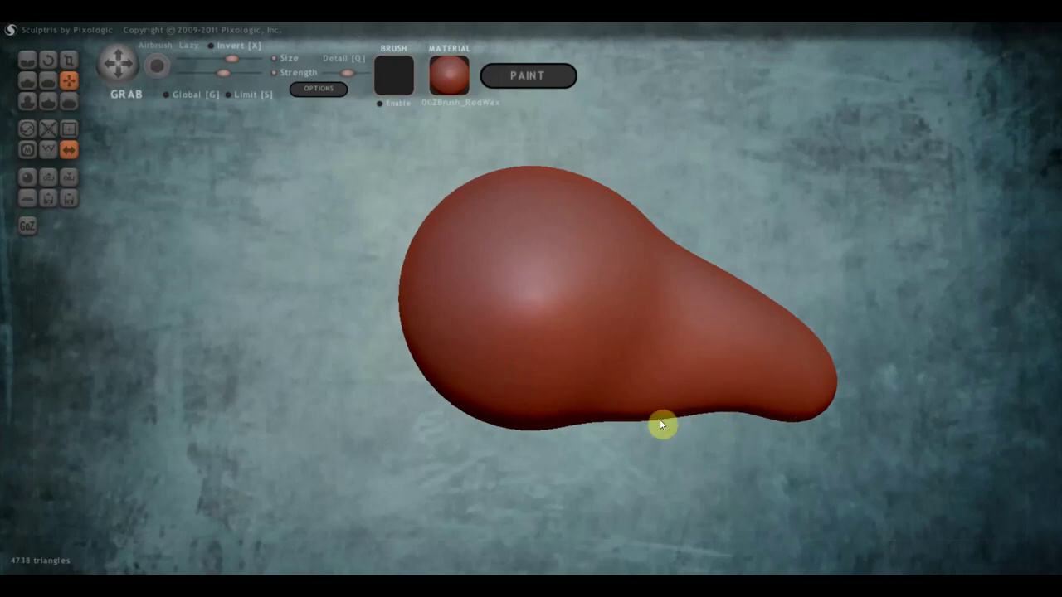
# - Stretch the snout tip further into a longer point, checking the shape from several sides
pyautogui.moveTo(659, 415)
pyautogui.mouseDown()
pyautogui.moveTo(504, 421)
pyautogui.moveTo(265, 406)
pyautogui.moveTo(280, 398)
pyautogui.mouseUp()
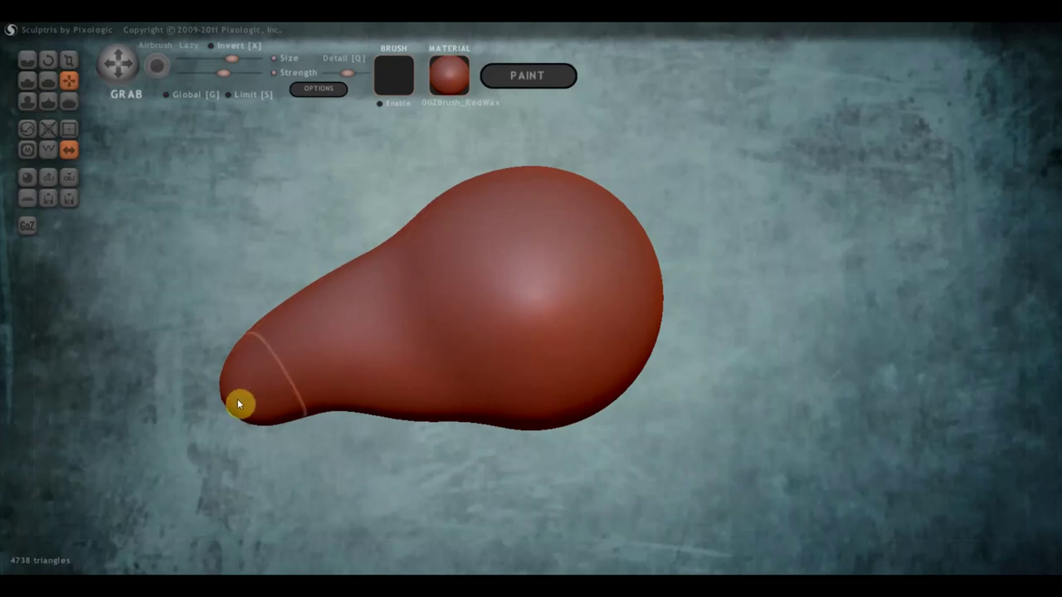
pyautogui.moveTo(224, 397); pyautogui.dragTo(205, 387)
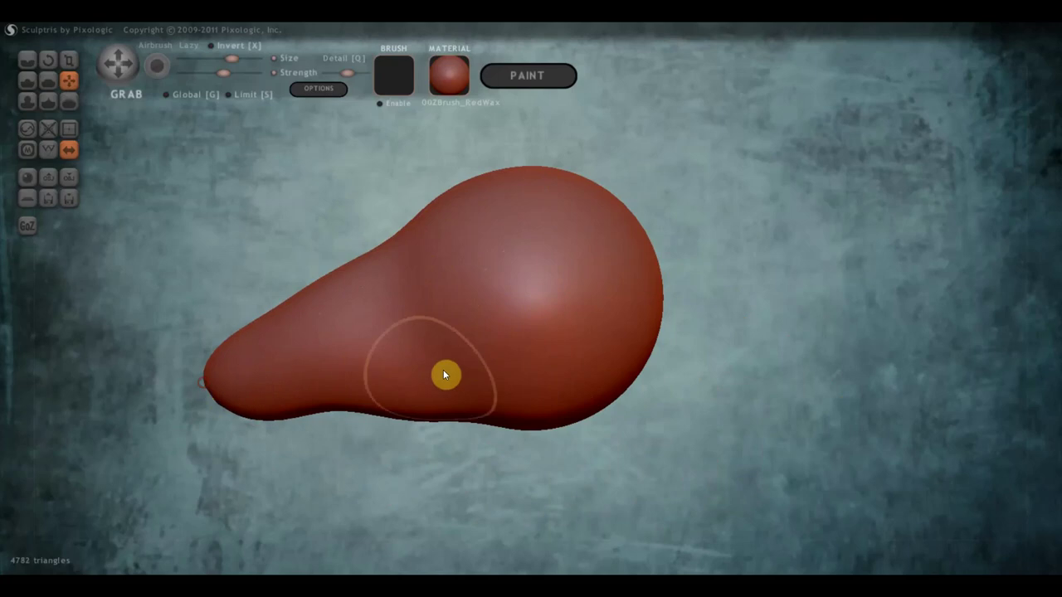
pyautogui.moveTo(339, 356); pyautogui.dragTo(368, 367, button='right')
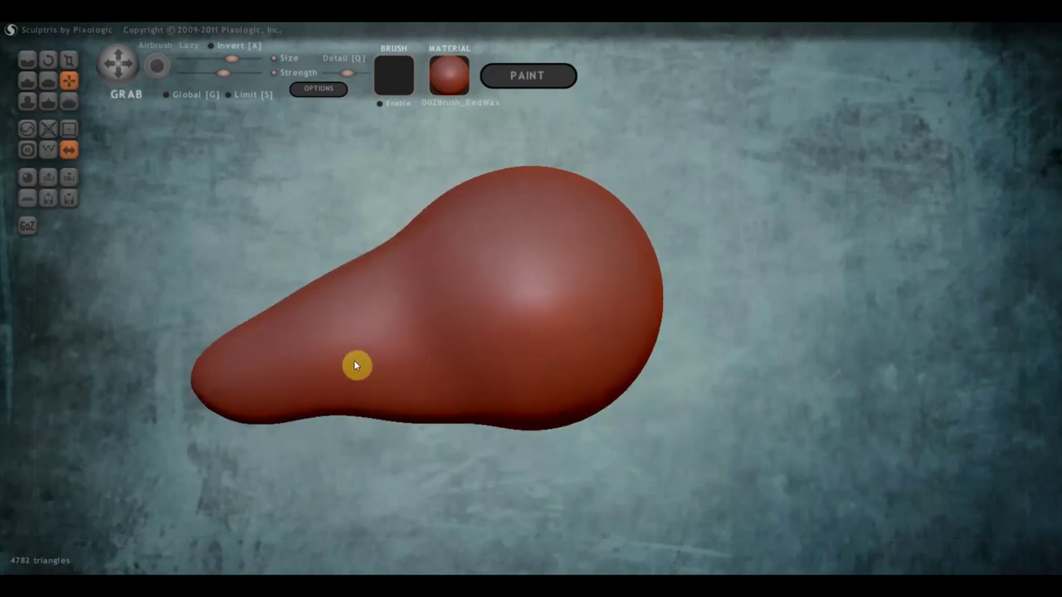
pyautogui.moveTo(367, 363)
pyautogui.mouseDown(button='right')
pyautogui.moveTo(716, 346)
pyautogui.moveTo(450, 362)
pyautogui.moveTo(567, 360)
pyautogui.mouseUp(button='right')
pyautogui.scroll(-2, 451, 362)
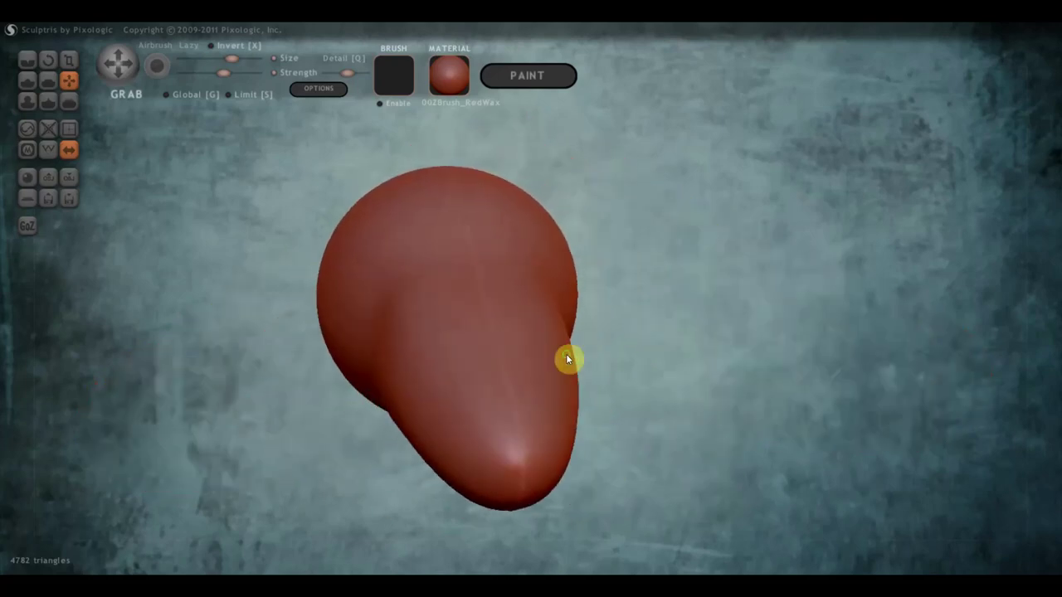
# - With the Draw brush, raise mirrored eye bumps near the top and two nostril bumps at the snout tip
pyautogui.click(28, 81)
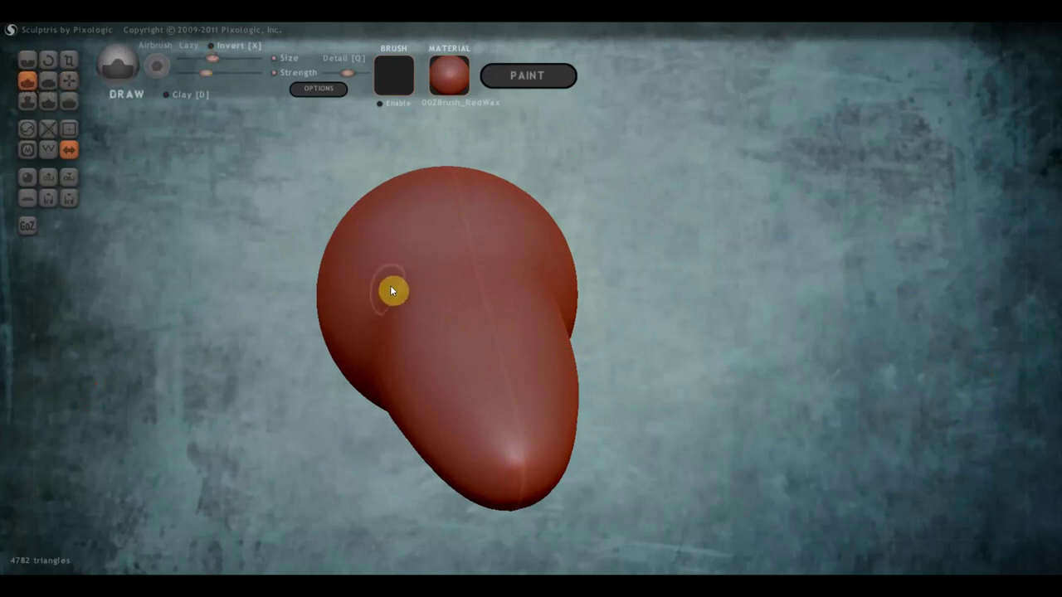
pyautogui.moveTo(390, 262)
pyautogui.mouseDown()
pyautogui.moveTo(396, 246)
pyautogui.moveTo(403, 257)
pyautogui.moveTo(393, 252)
pyautogui.moveTo(387, 273)
pyautogui.moveTo(407, 304)
pyautogui.mouseUp()
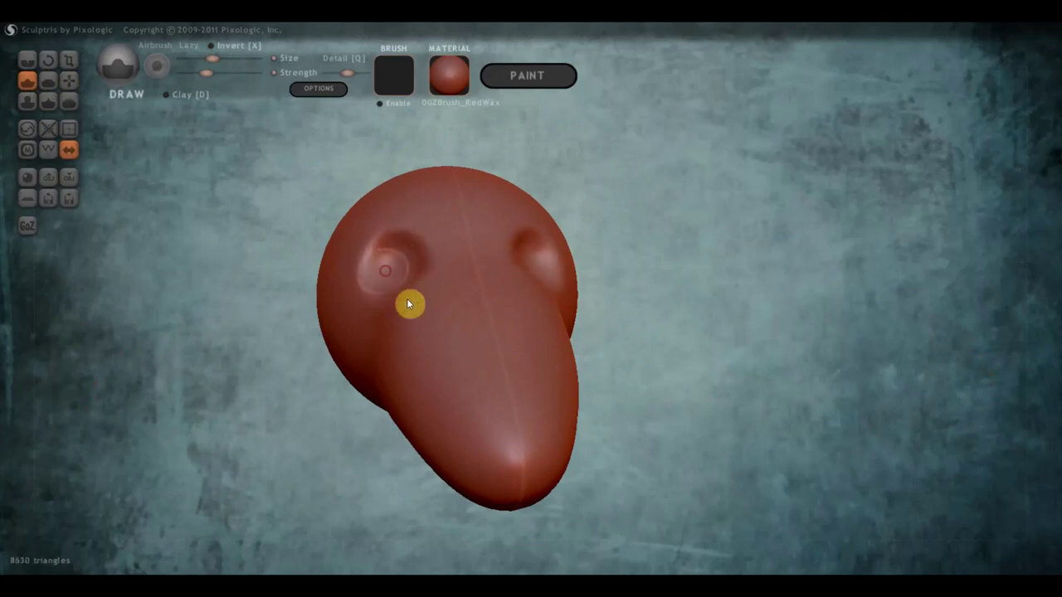
pyautogui.moveTo(487, 436)
pyautogui.mouseDown(button='right')
pyautogui.moveTo(584, 405)
pyautogui.moveTo(567, 406)
pyautogui.mouseUp(button='right')
pyautogui.moveTo(566, 405)
pyautogui.mouseDown()
pyautogui.moveTo(583, 375)
pyautogui.moveTo(572, 363)
pyautogui.moveTo(600, 360)
pyautogui.moveTo(605, 373)
pyautogui.moveTo(592, 379)
pyautogui.moveTo(597, 392)
pyautogui.moveTo(578, 389)
pyautogui.moveTo(581, 367)
pyautogui.mouseUp()
pyautogui.moveTo(581, 366)
pyautogui.mouseDown(button='right')
pyautogui.moveTo(563, 401)
pyautogui.moveTo(536, 386)
pyautogui.moveTo(535, 404)
pyautogui.moveTo(716, 374)
pyautogui.moveTo(588, 389)
pyautogui.moveTo(527, 374)
pyautogui.mouseUp(button='right')
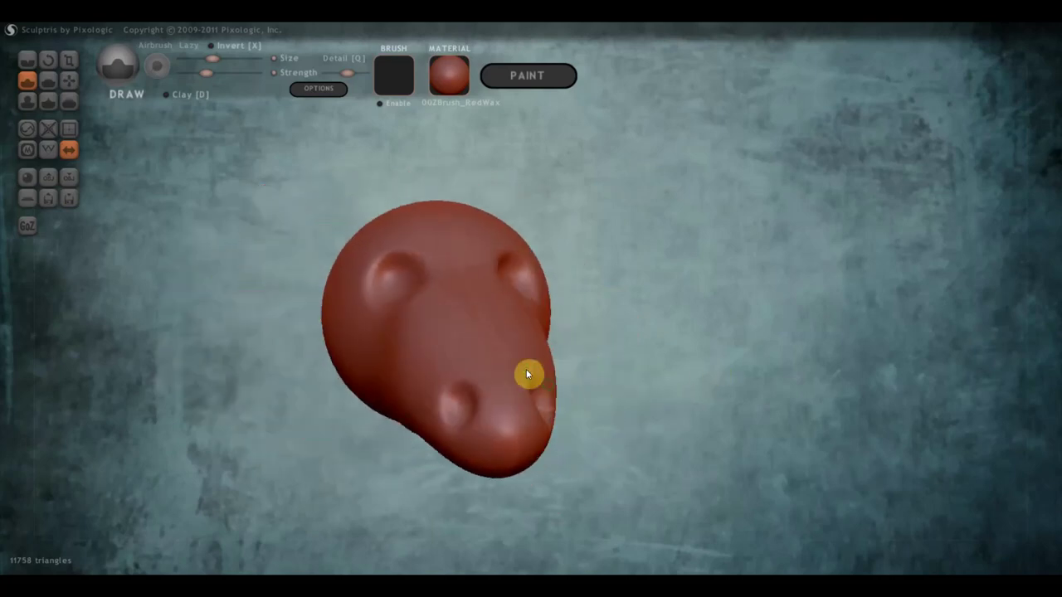
# - With the Crease brush, carve and deepen a mouth line along the lower snout
pyautogui.click(33, 63)
pyautogui.moveTo(505, 337)
pyautogui.mouseDown(button='right')
pyautogui.moveTo(473, 304)
pyautogui.moveTo(538, 417)
pyautogui.mouseUp(button='right')
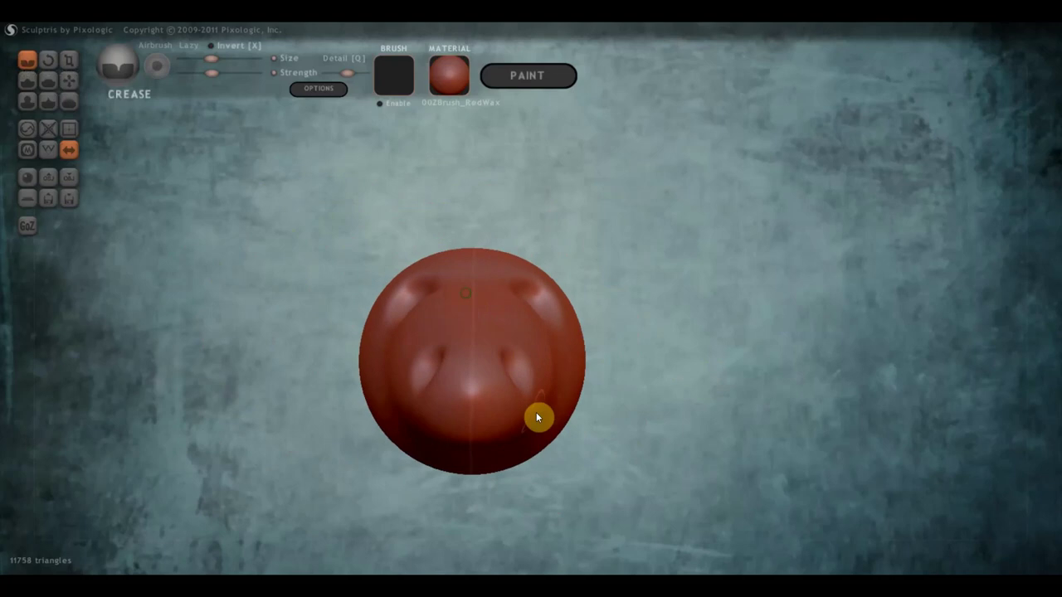
pyautogui.moveTo(536, 412); pyautogui.dragTo(431, 415)
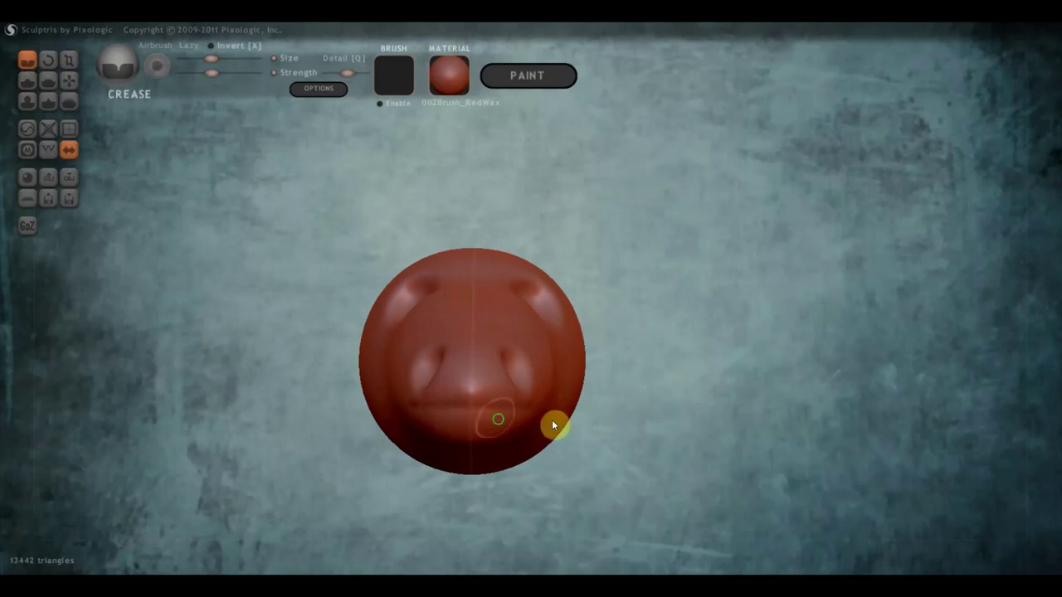
pyautogui.moveTo(553, 423); pyautogui.dragTo(668, 428, button='right')
pyautogui.moveTo(667, 428)
pyautogui.mouseDown()
pyautogui.moveTo(575, 429)
pyautogui.moveTo(587, 433)
pyautogui.mouseUp()
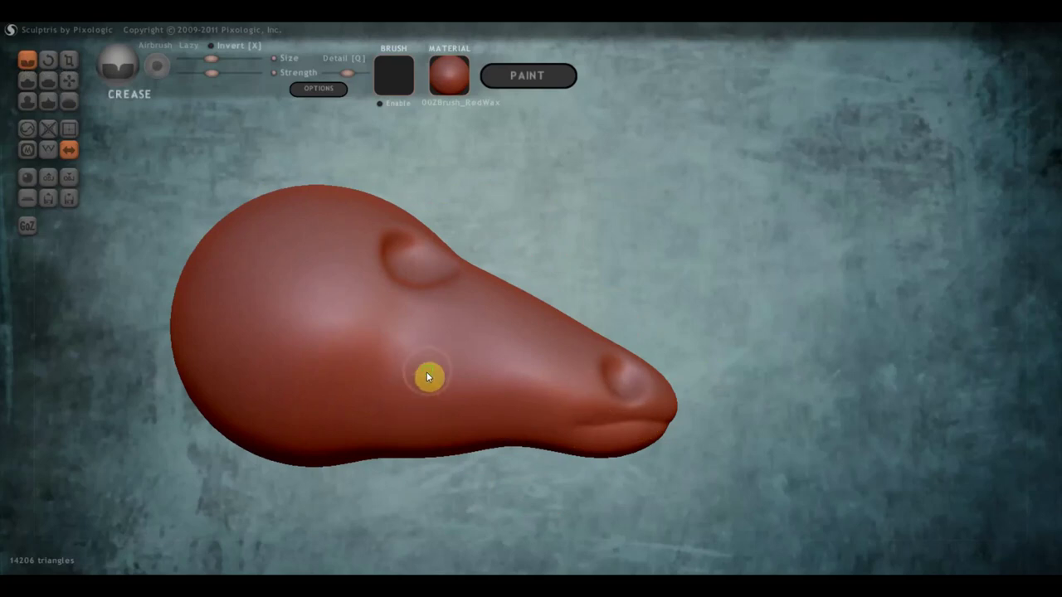
# - Crease shallow lines down the snout from the eyes toward the nostrils
pyautogui.moveTo(428, 377)
pyautogui.mouseDown(button='right')
pyautogui.moveTo(346, 443)
pyautogui.moveTo(403, 396)
pyautogui.moveTo(416, 299)
pyautogui.mouseUp(button='right')
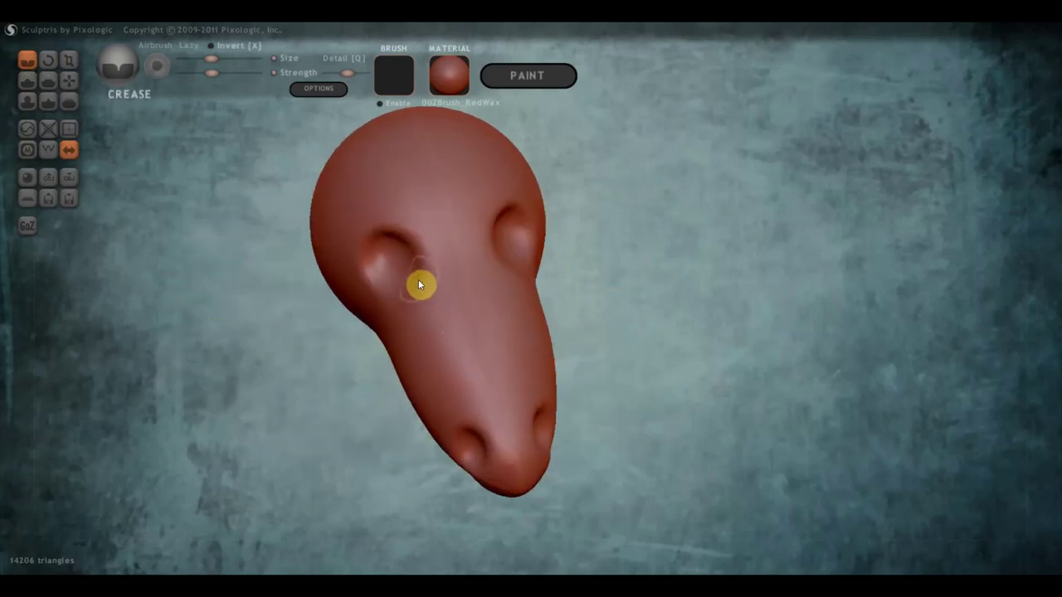
pyautogui.moveTo(419, 284); pyautogui.dragTo(470, 415)
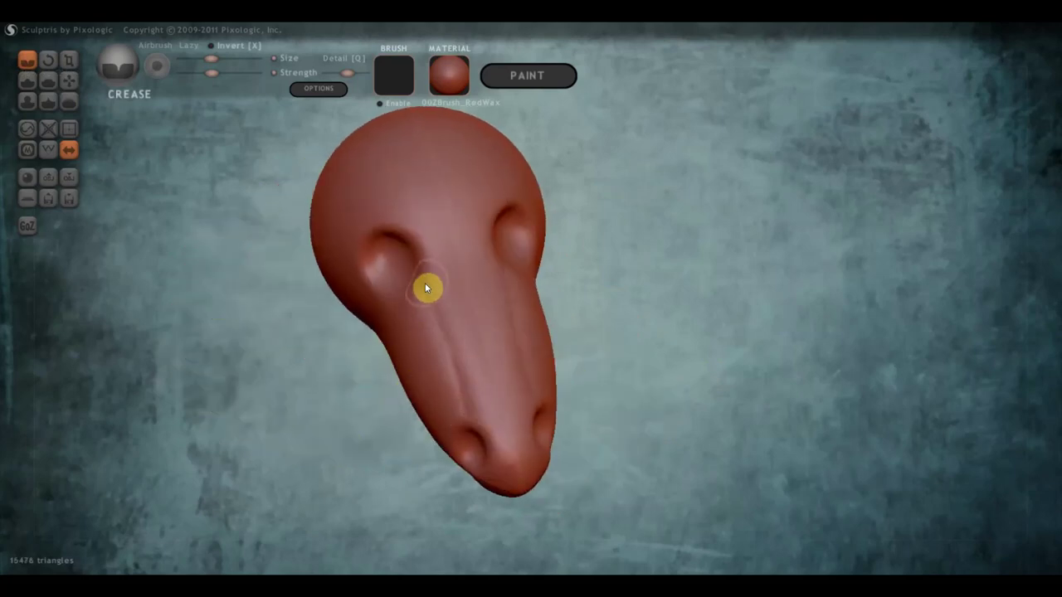
pyautogui.moveTo(425, 286); pyautogui.dragTo(465, 410)
pyautogui.moveTo(464, 410)
pyautogui.mouseDown(button='right')
pyautogui.moveTo(489, 356)
pyautogui.moveTo(462, 333)
pyautogui.moveTo(457, 351)
pyautogui.moveTo(578, 355)
pyautogui.moveTo(504, 353)
pyautogui.mouseUp(button='right')
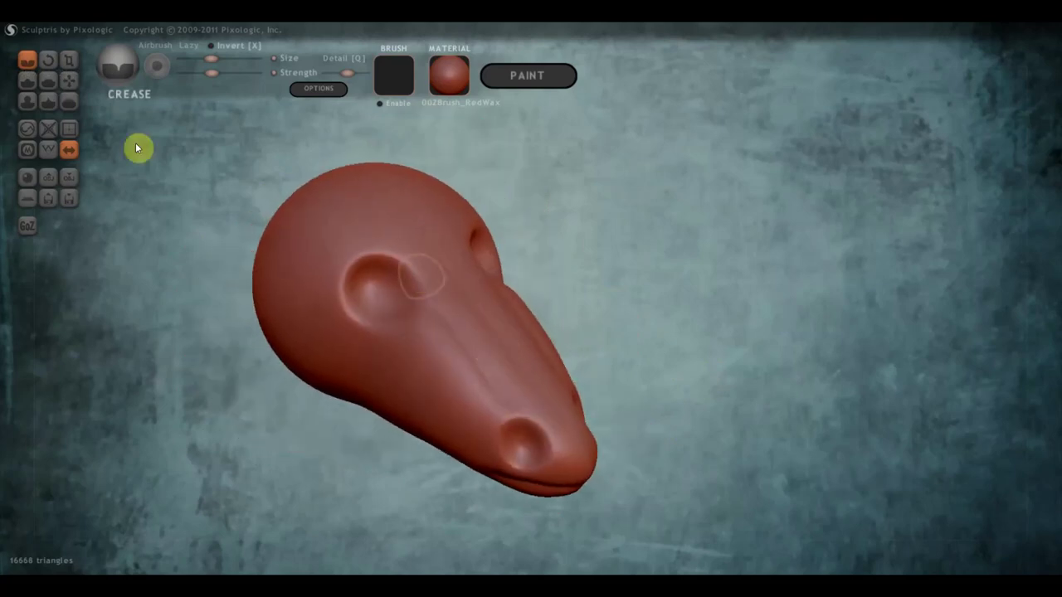
pyautogui.click(27, 80)
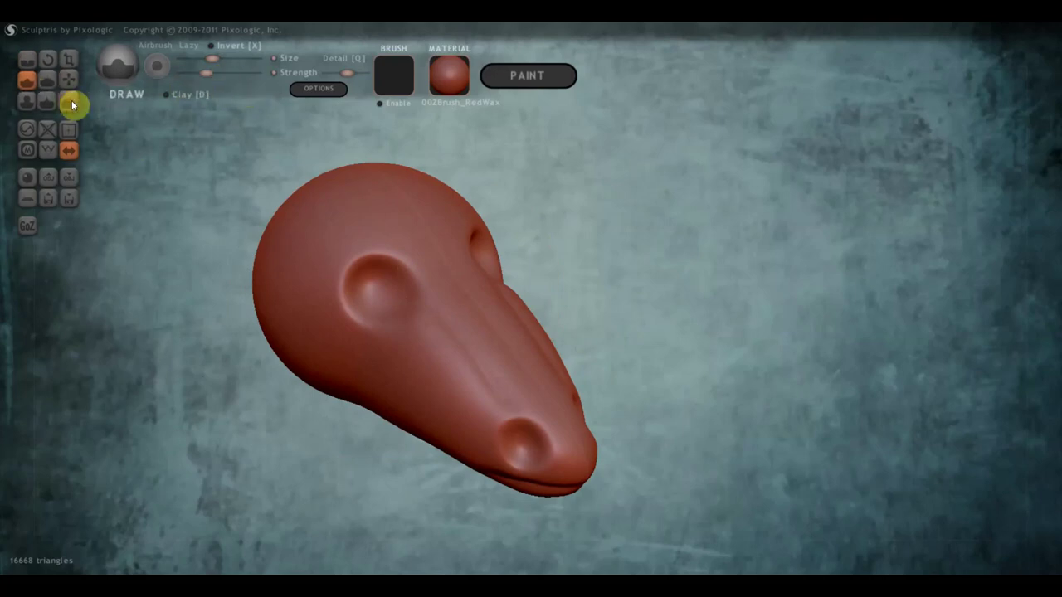
# - Enlarge the Draw brush, lightly build a ridge above the eye, then orbit the head to inspect it
pyautogui.moveTo(214, 60); pyautogui.dragTo(225, 60)
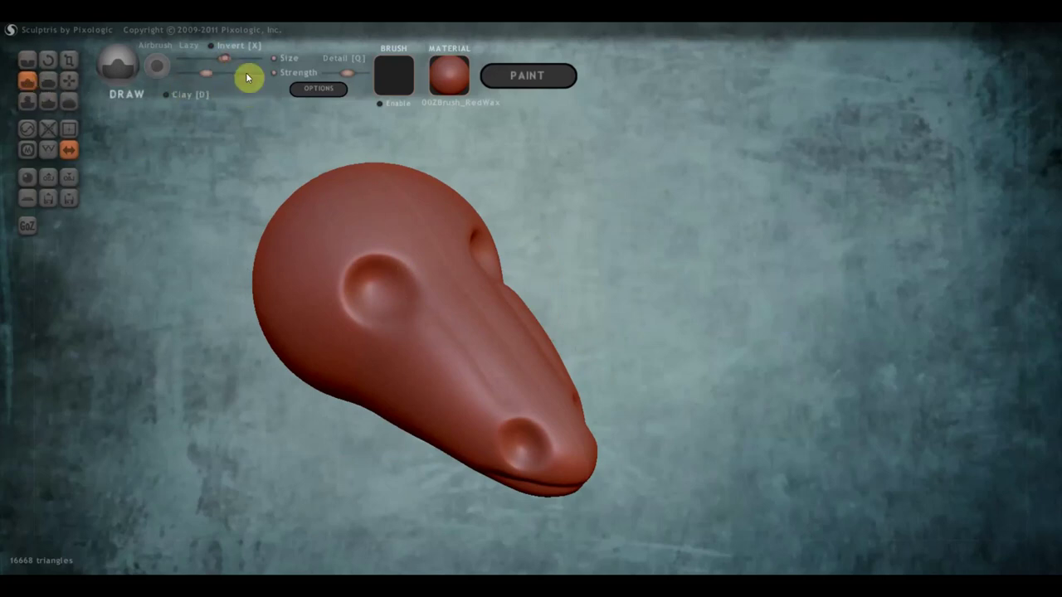
pyautogui.scroll(2, 449, 289)
pyautogui.moveTo(416, 254); pyautogui.dragTo(415, 240)
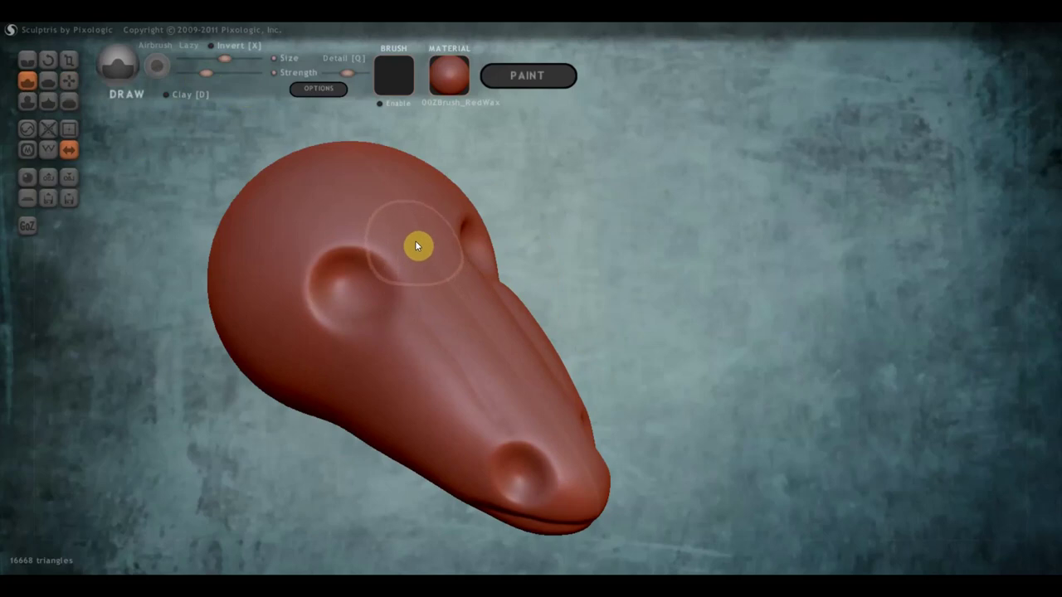
pyautogui.moveTo(444, 290); pyautogui.dragTo(500, 379)
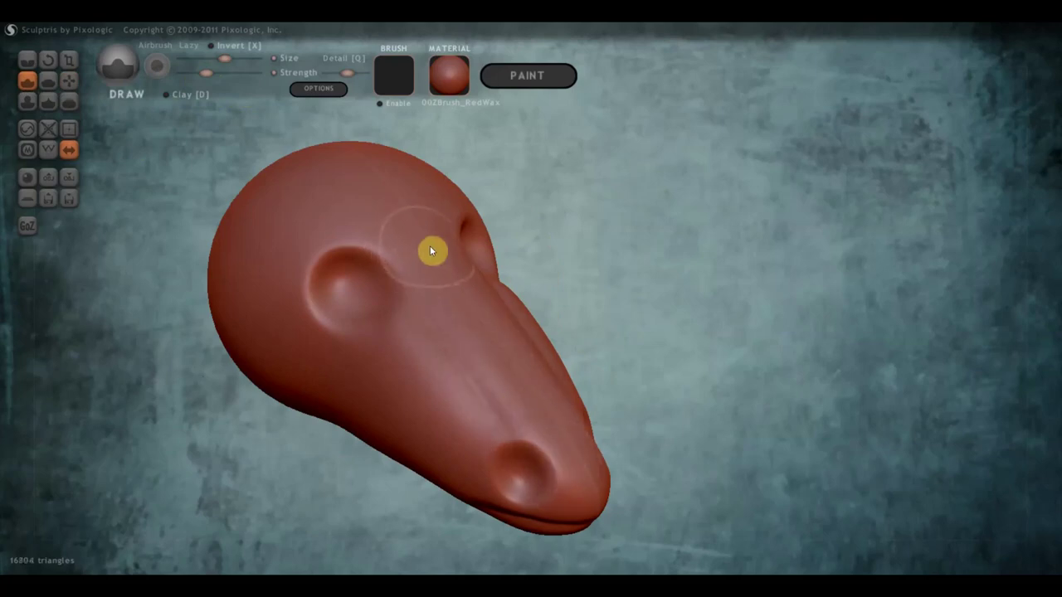
pyautogui.moveTo(518, 332)
pyautogui.mouseDown()
pyautogui.moveTo(390, 348)
pyautogui.moveTo(443, 320)
pyautogui.mouseUp()
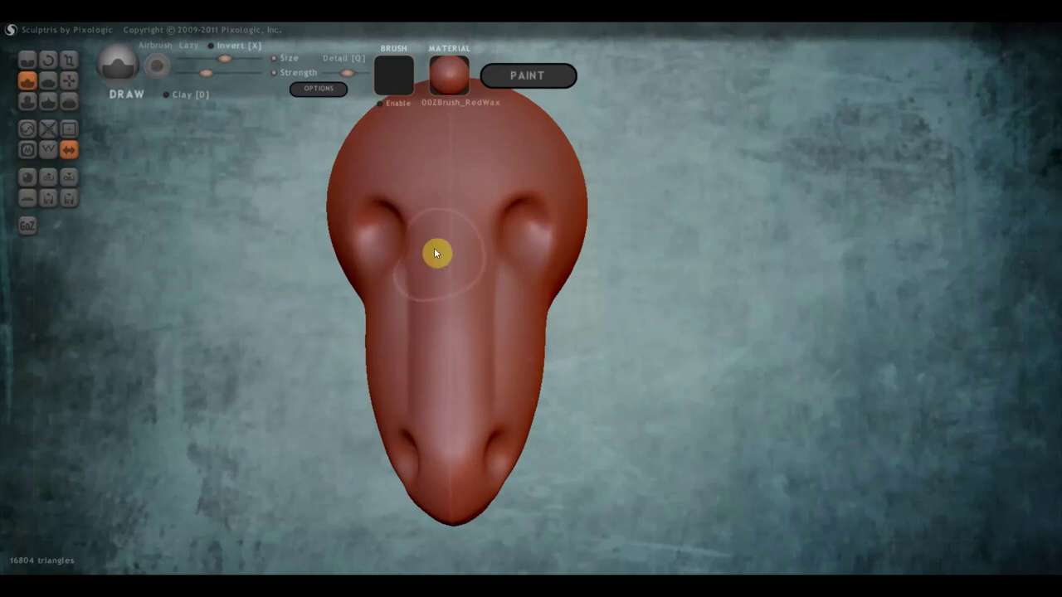
pyautogui.moveTo(465, 430)
pyautogui.mouseDown()
pyautogui.moveTo(529, 373)
pyautogui.moveTo(547, 329)
pyautogui.mouseUp()
pyautogui.moveTo(484, 341)
pyautogui.mouseDown(button='right')
pyautogui.moveTo(500, 351)
pyautogui.moveTo(370, 365)
pyautogui.mouseUp(button='right')
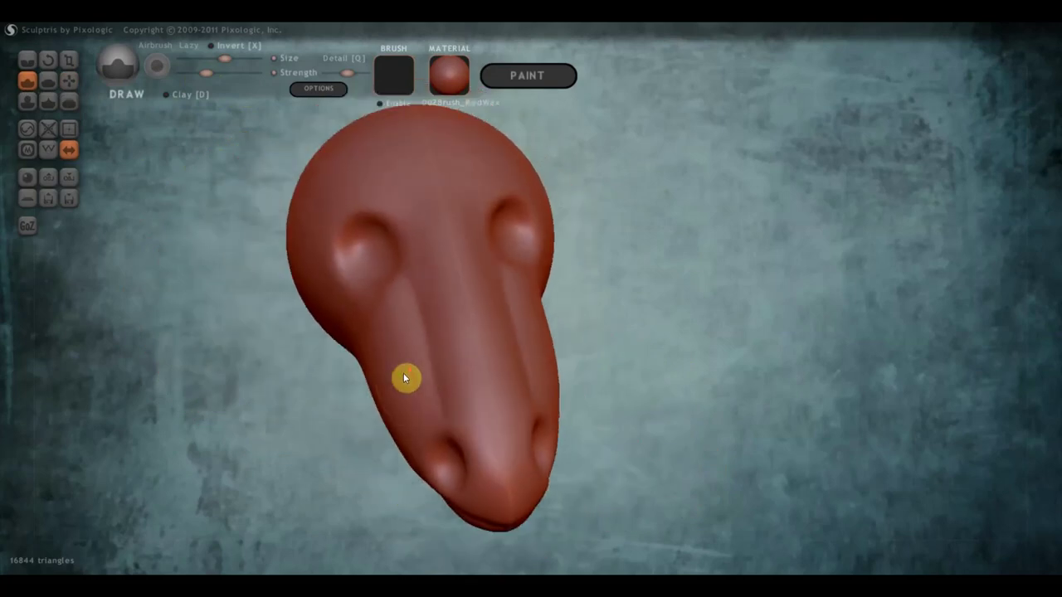
pyautogui.moveTo(403, 374)
pyautogui.mouseDown(button='right')
pyautogui.moveTo(506, 353)
pyautogui.moveTo(433, 441)
pyautogui.mouseUp(button='right')
# - With a resized Grab brush, pull the nose tip, left nostril and cheeks into a refined shape
pyautogui.click(68, 81)
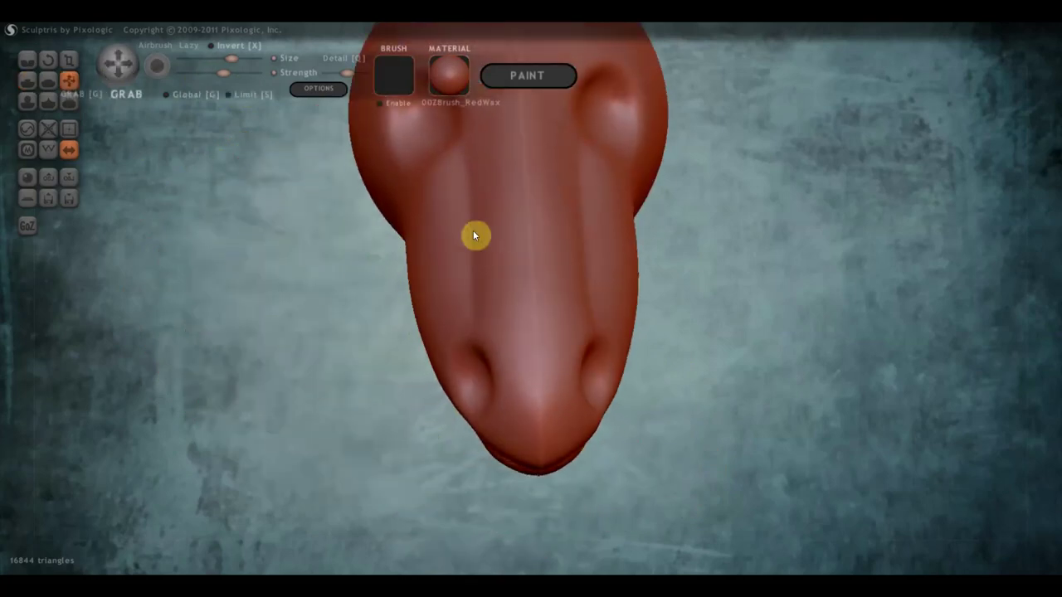
pyautogui.moveTo(225, 60); pyautogui.dragTo(221, 59)
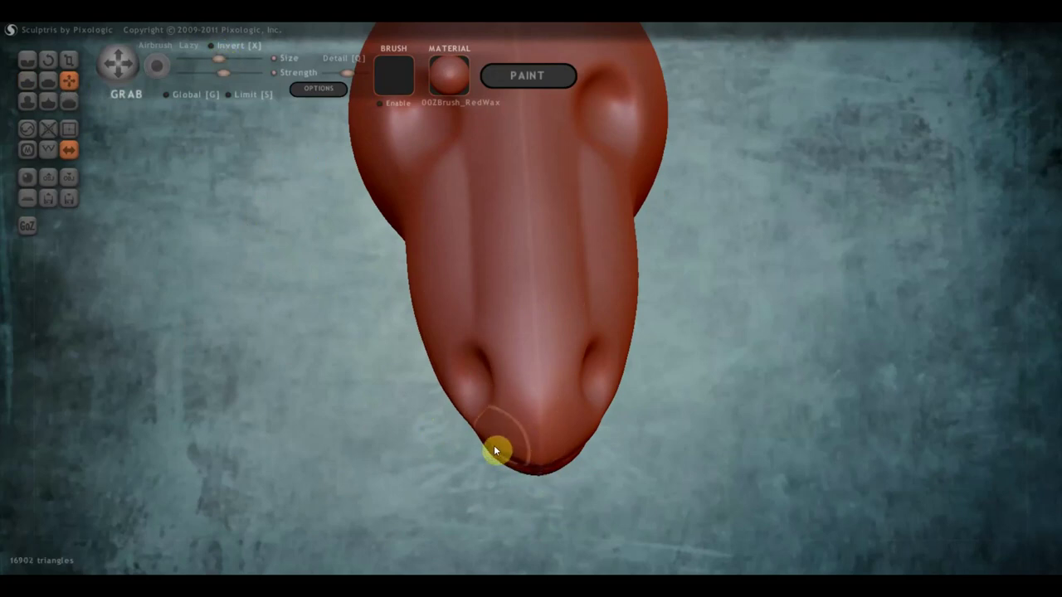
pyautogui.moveTo(495, 448)
pyautogui.mouseDown()
pyautogui.moveTo(488, 467)
pyautogui.moveTo(514, 462)
pyautogui.mouseUp()
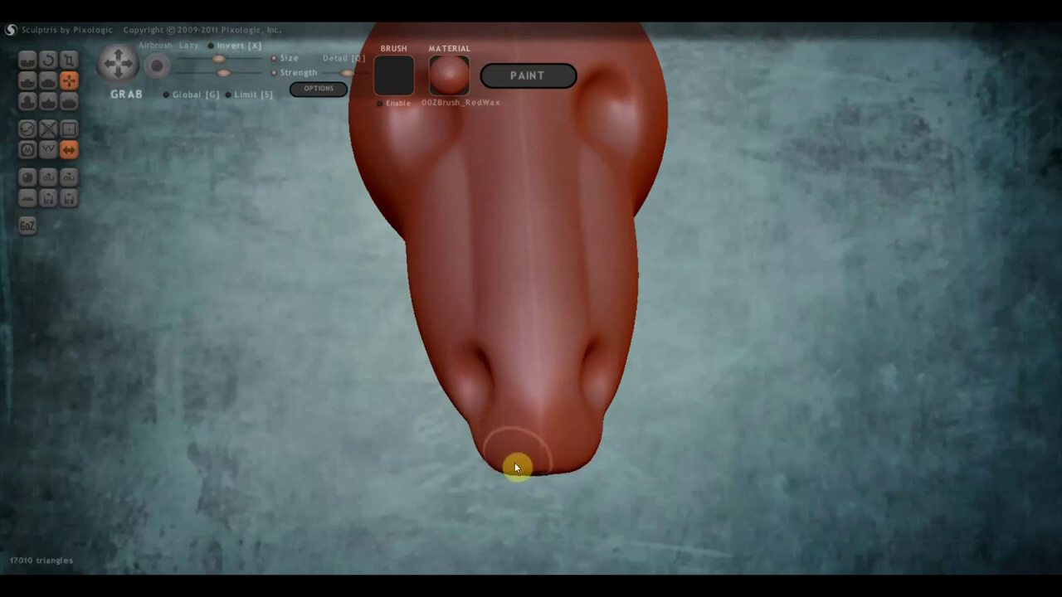
pyautogui.scroll(-2, 459, 411)
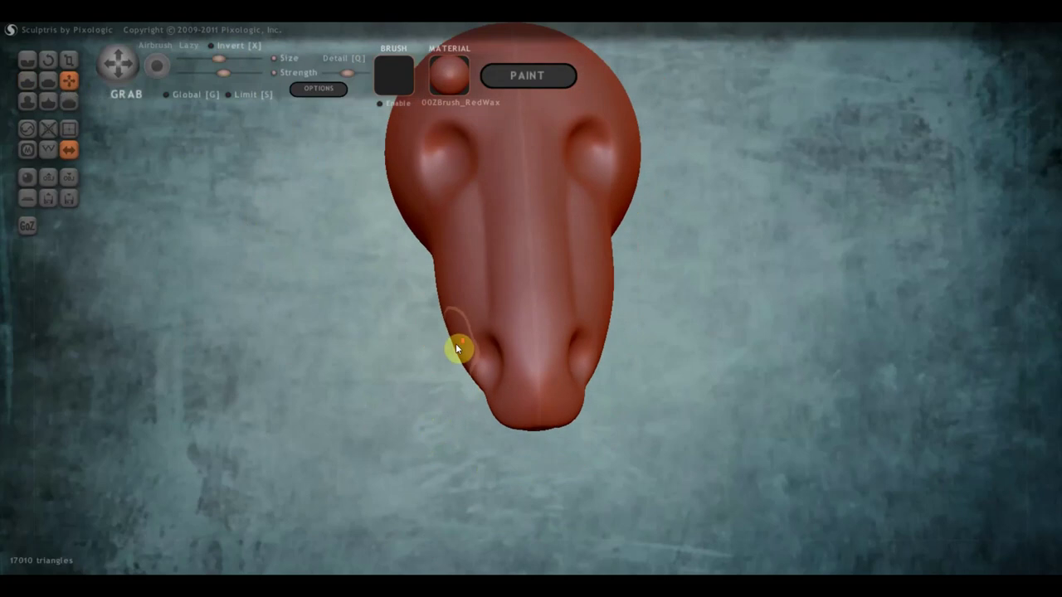
pyautogui.scroll(-1, 455, 344)
pyautogui.moveTo(463, 332)
pyautogui.mouseDown()
pyautogui.moveTo(478, 326)
pyautogui.moveTo(484, 296)
pyautogui.mouseUp()
pyautogui.scroll(-2, 479, 307)
pyautogui.moveTo(476, 259); pyautogui.dragTo(450, 256)
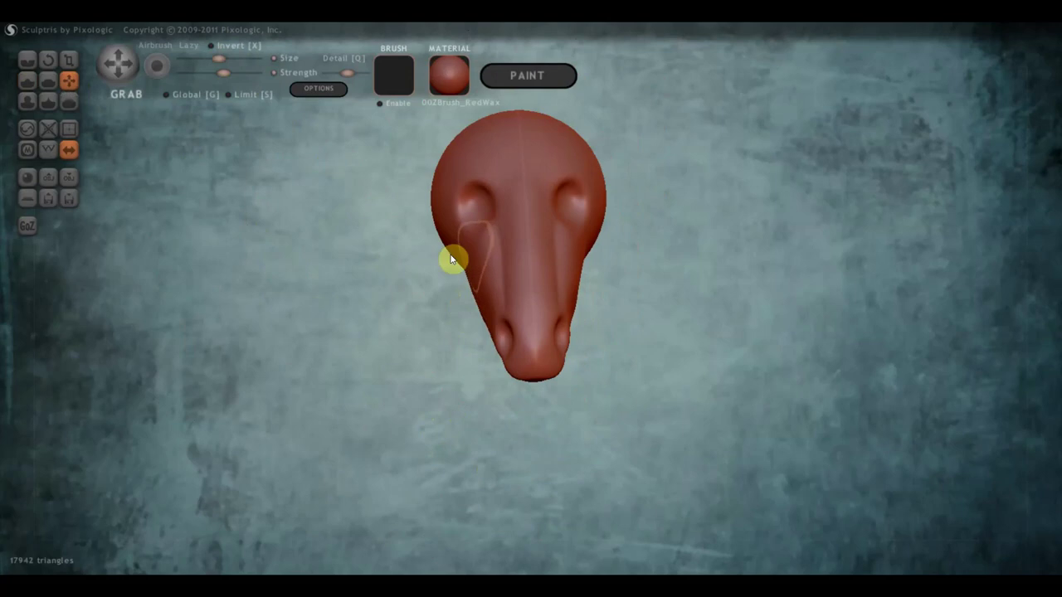
pyautogui.scroll(-2, 440, 252)
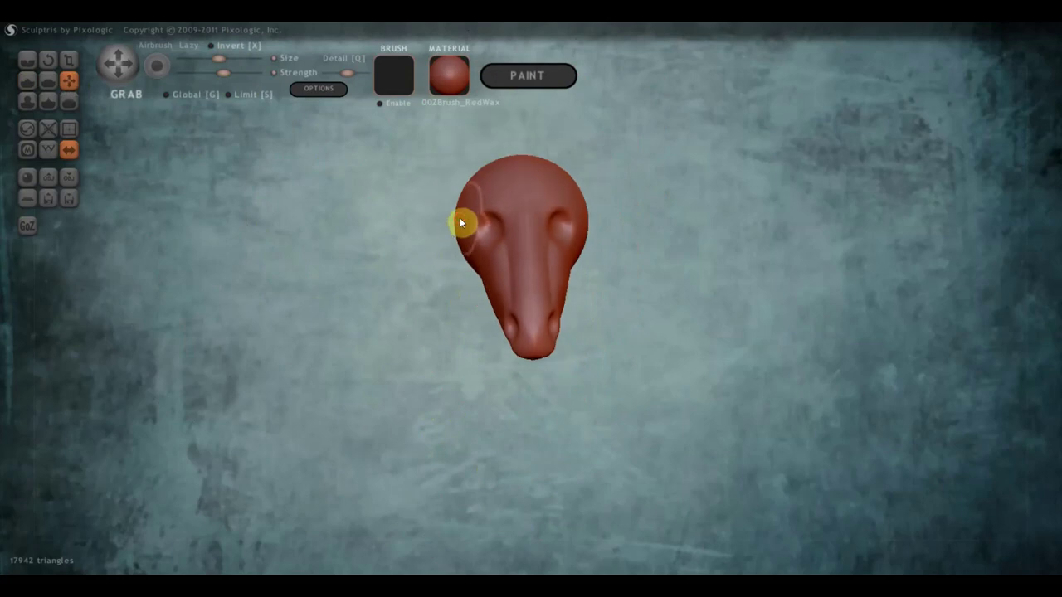
pyautogui.moveTo(460, 220); pyautogui.dragTo(481, 234)
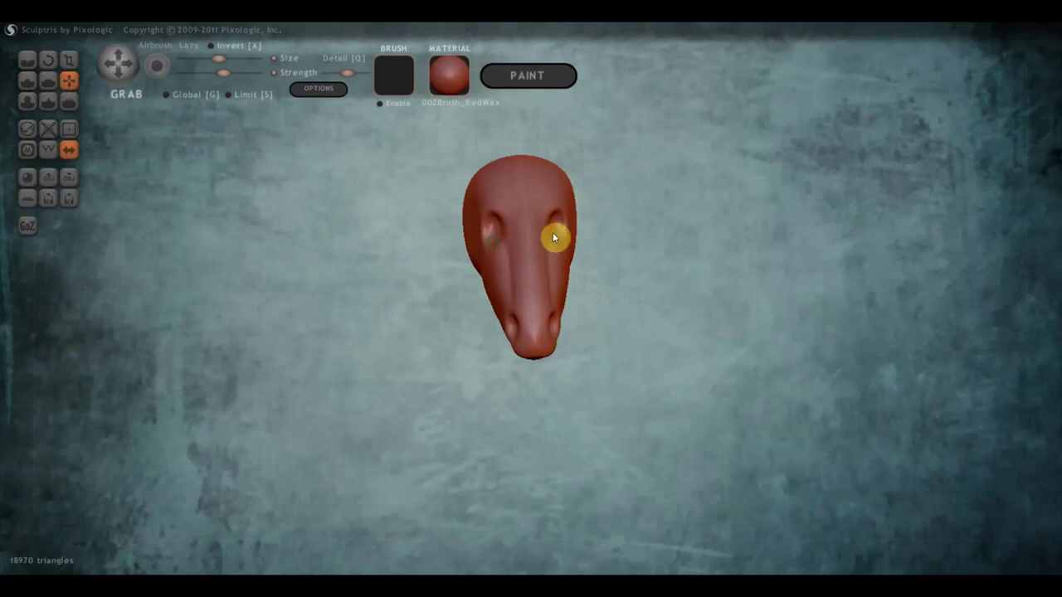
# - Pull the lower cheek and jaw underside into a curved jaw line, checking from several angles
pyautogui.moveTo(554, 238); pyautogui.dragTo(635, 208, button='right')
pyautogui.moveTo(484, 291)
pyautogui.mouseDown()
pyautogui.moveTo(481, 303)
pyautogui.moveTo(445, 296)
pyautogui.moveTo(503, 301)
pyautogui.mouseUp()
pyautogui.scroll(2, 543, 304)
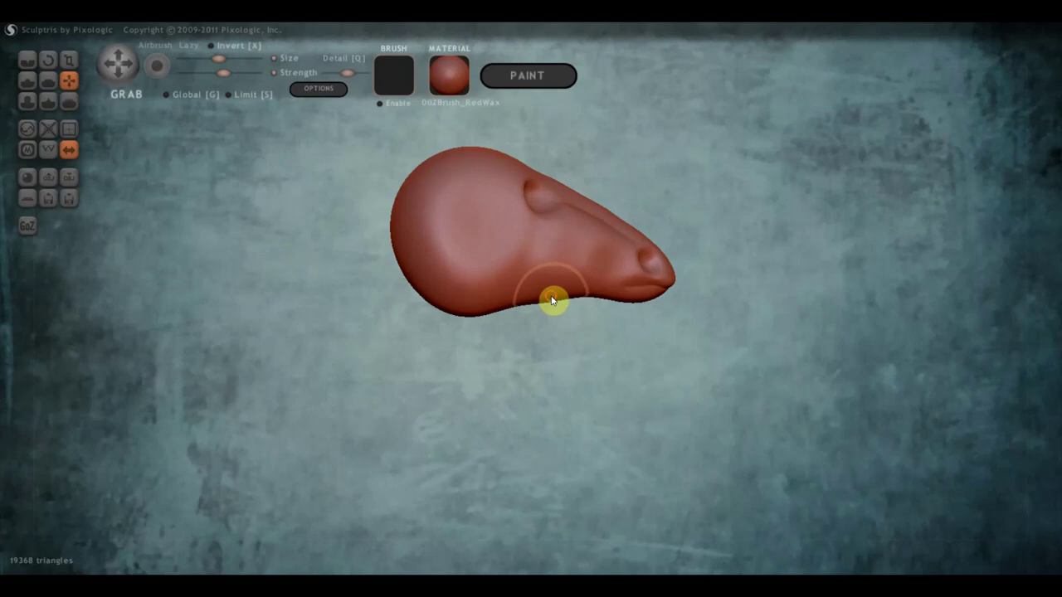
pyautogui.moveTo(555, 294); pyautogui.dragTo(555, 290)
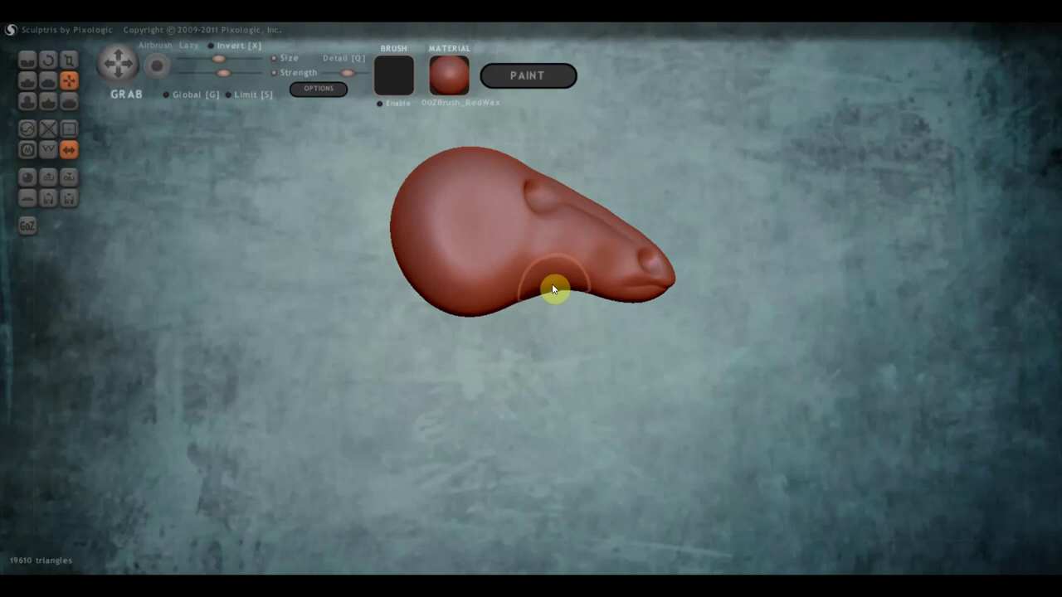
pyautogui.moveTo(497, 322)
pyautogui.mouseDown()
pyautogui.moveTo(467, 310)
pyautogui.moveTo(403, 312)
pyautogui.moveTo(415, 329)
pyautogui.moveTo(347, 310)
pyautogui.mouseUp()
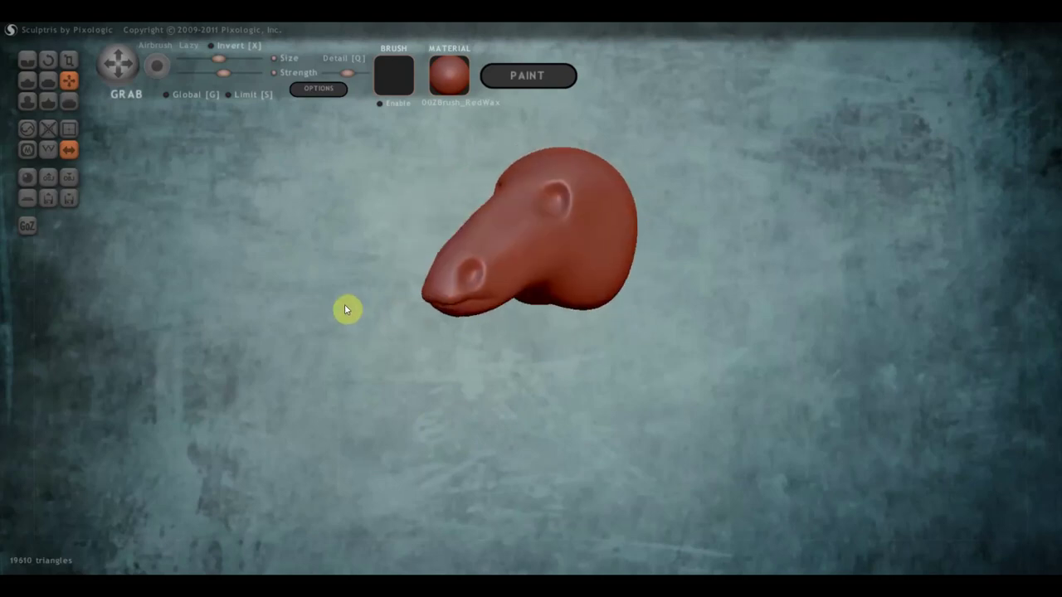
pyautogui.scroll(3, 365, 307)
pyautogui.moveTo(373, 304); pyautogui.dragTo(306, 287, button='right')
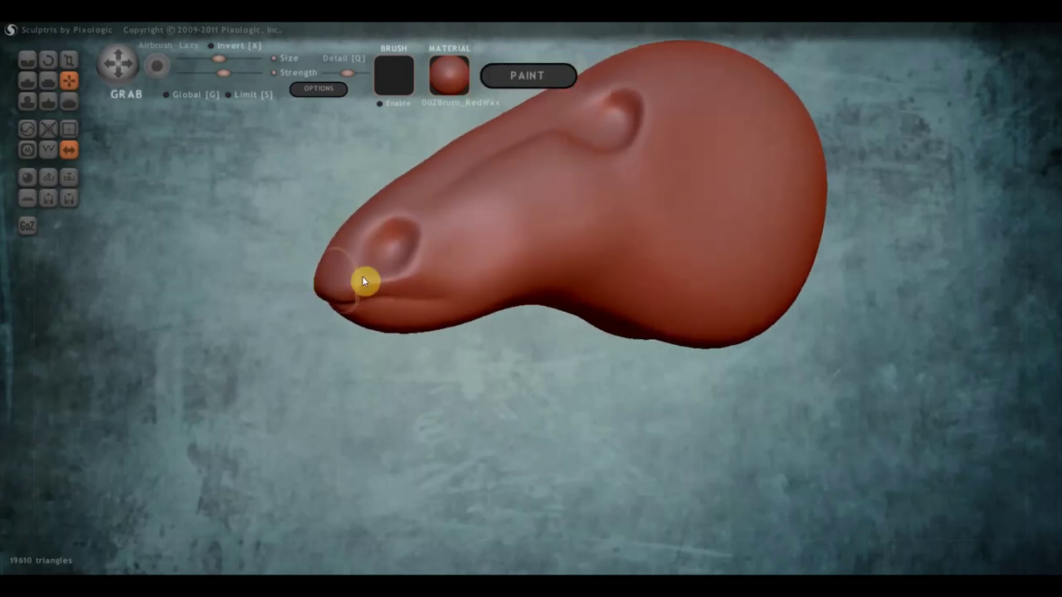
pyautogui.moveTo(505, 237); pyautogui.dragTo(761, 247, button='right')
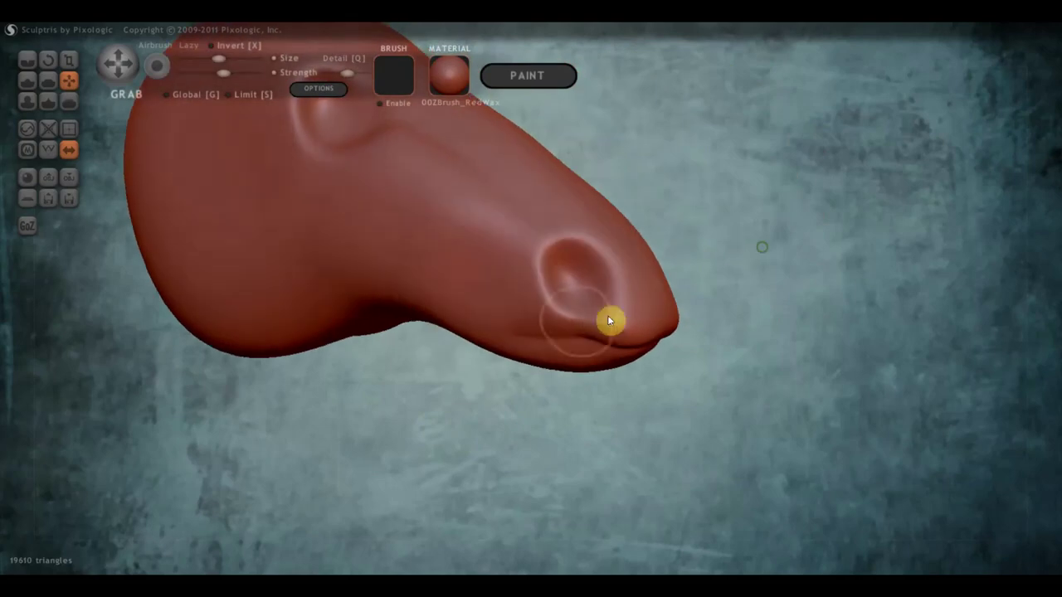
pyautogui.keyDown('alt'); pyautogui.moveTo(655, 347); pyautogui.dragTo(815, 488, button='right'); pyautogui.keyUp('alt')
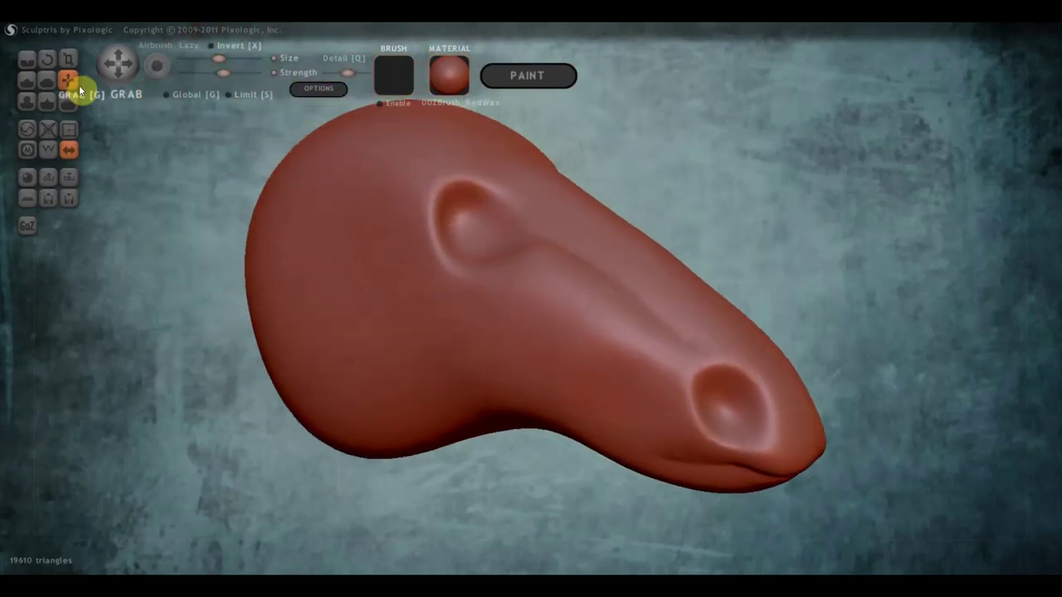
# - Flatten the ridge running between the eye and the nostril
pyautogui.click(48, 77)
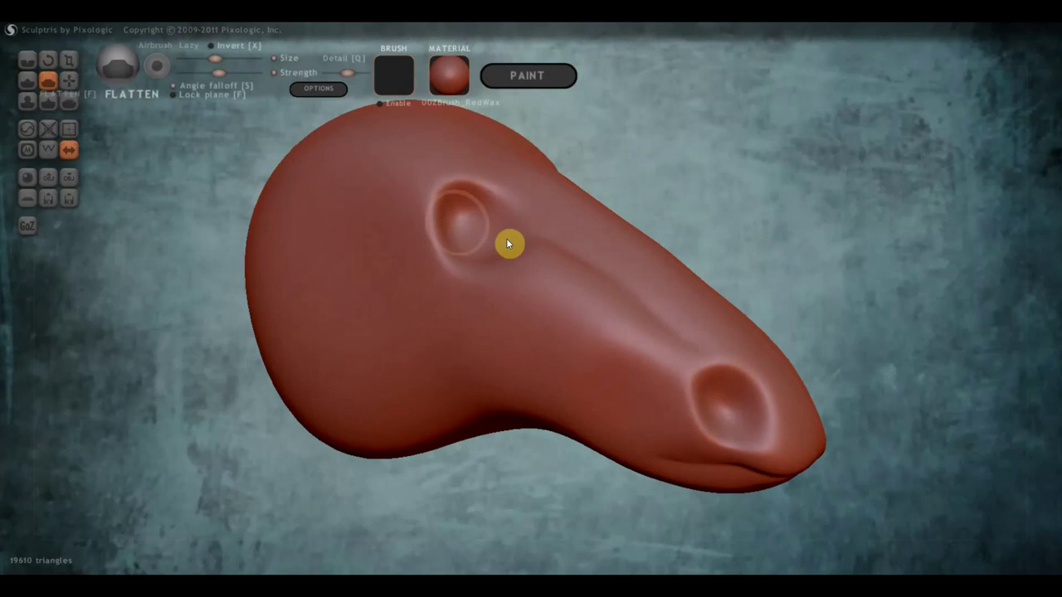
pyautogui.moveTo(508, 242); pyautogui.dragTo(483, 268, button='right')
pyautogui.moveTo(515, 220); pyautogui.dragTo(578, 331)
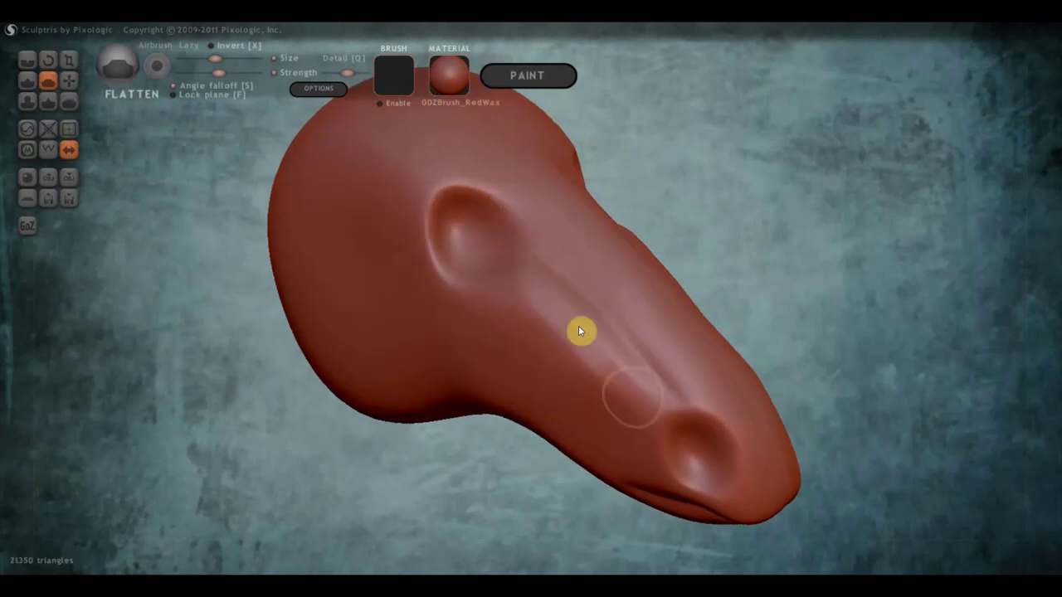
pyautogui.moveTo(619, 379)
pyautogui.mouseDown()
pyautogui.moveTo(512, 310)
pyautogui.moveTo(532, 287)
pyautogui.moveTo(459, 293)
pyautogui.mouseUp()
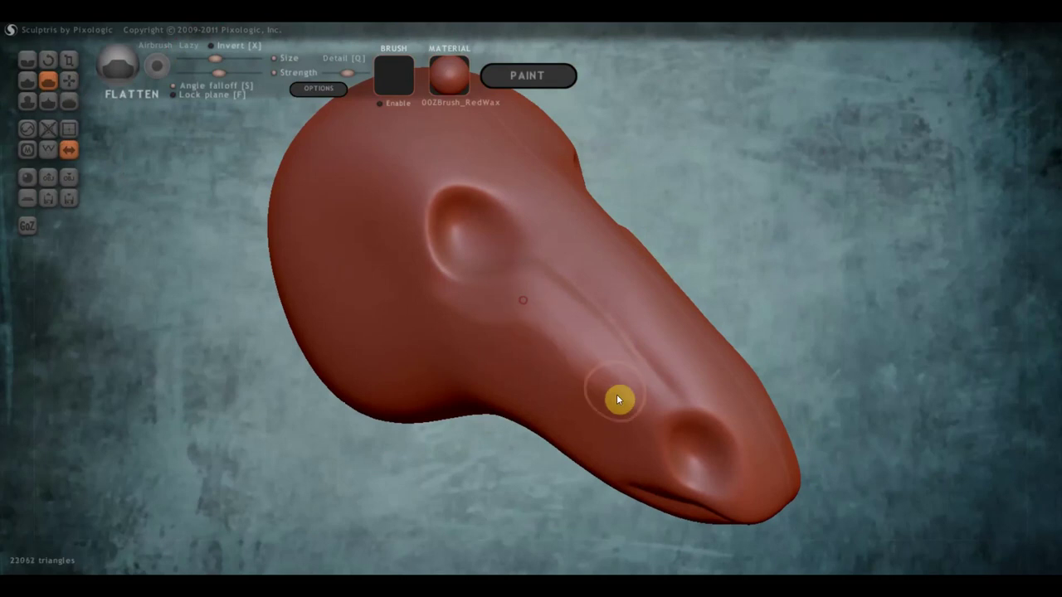
pyautogui.moveTo(618, 401)
pyautogui.mouseDown()
pyautogui.moveTo(594, 346)
pyautogui.moveTo(493, 310)
pyautogui.moveTo(496, 320)
pyautogui.mouseUp()
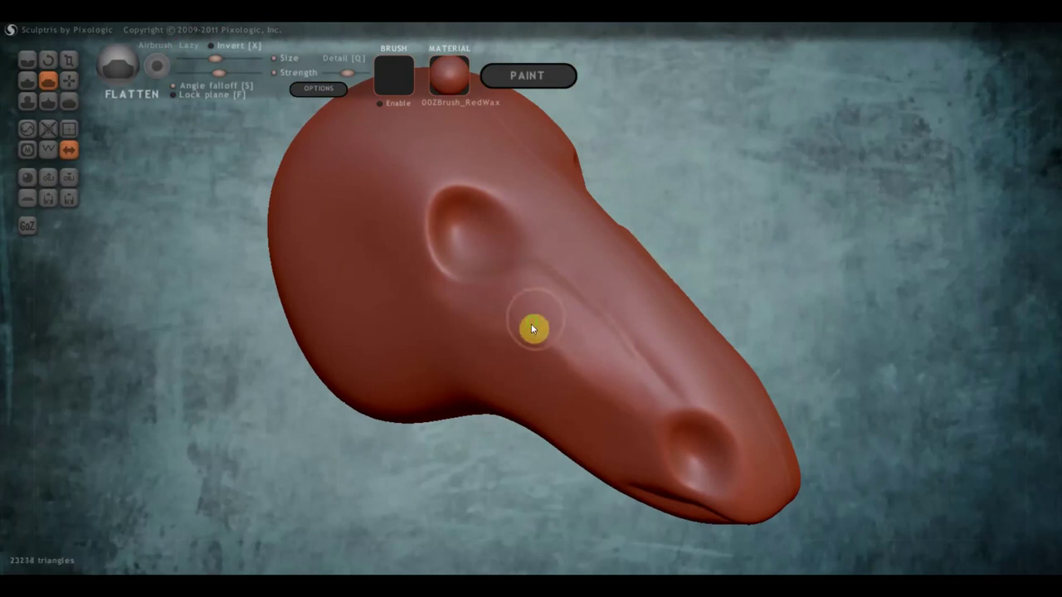
pyautogui.moveTo(531, 329)
pyautogui.mouseDown(button='right')
pyautogui.moveTo(494, 395)
pyautogui.moveTo(491, 284)
pyautogui.mouseUp(button='right')
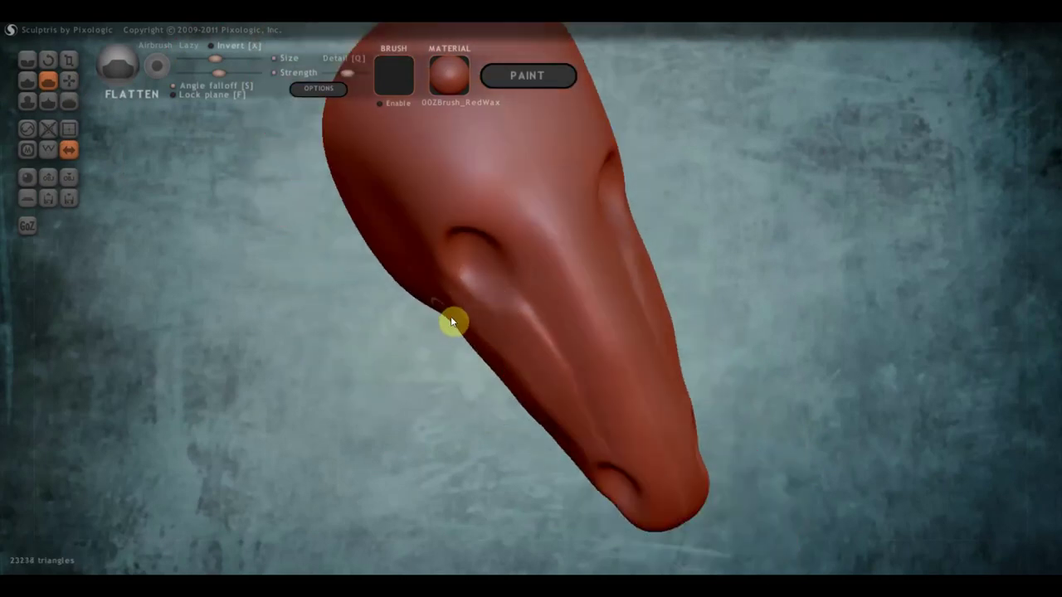
# - Switch to Grab (G) with a larger brush and pull the eye-socket area into shape
pyautogui.press('g')
pyautogui.scroll(-2, 486, 332)
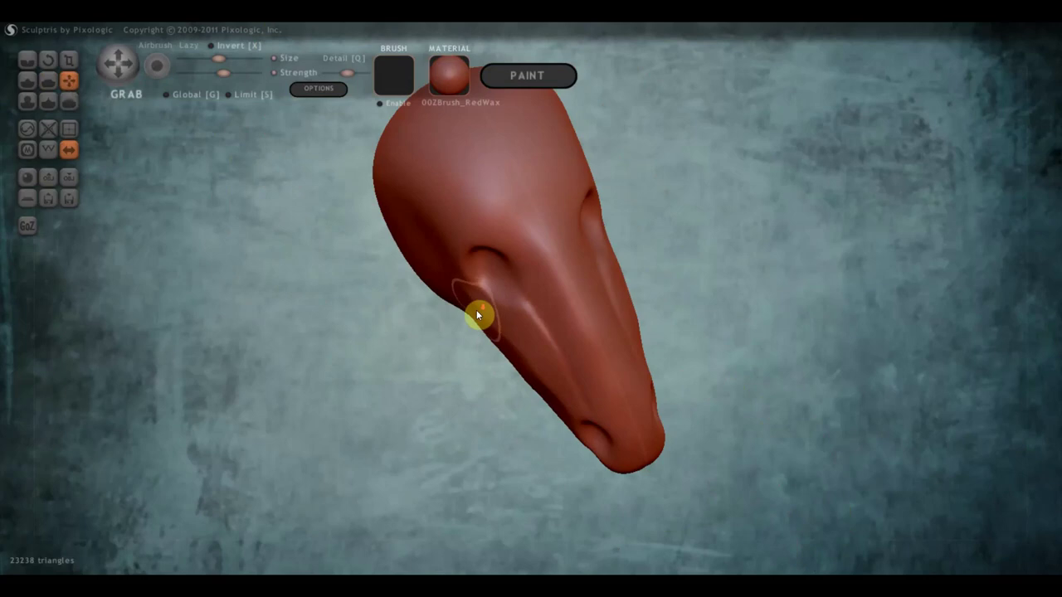
pyautogui.scroll(-2, 478, 315)
pyautogui.moveTo(217, 59); pyautogui.dragTo(231, 58)
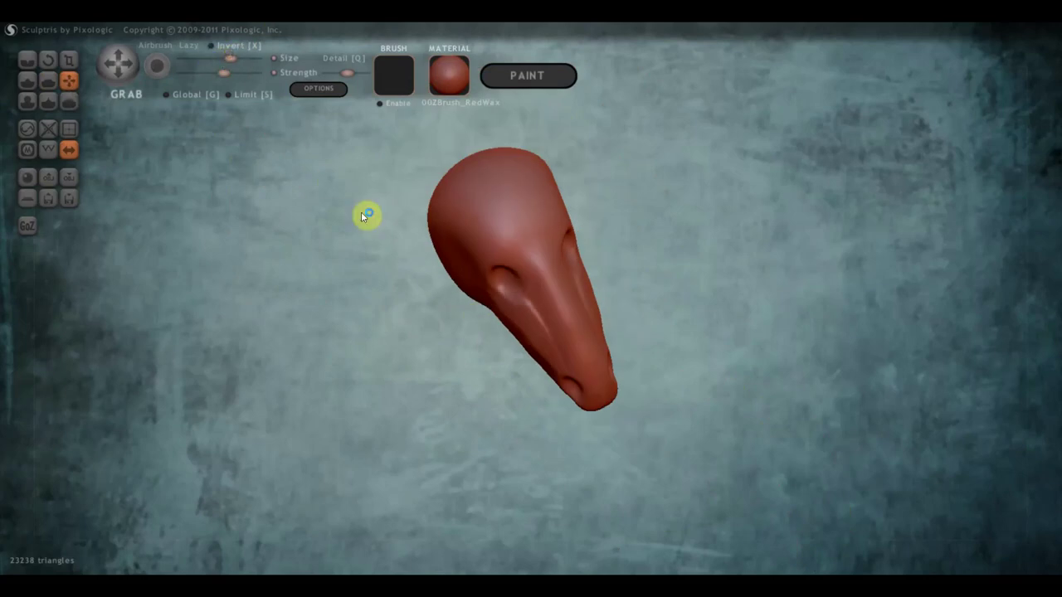
pyautogui.scroll(2, 450, 301)
pyautogui.moveTo(451, 301)
pyautogui.mouseDown()
pyautogui.moveTo(490, 316)
pyautogui.moveTo(479, 330)
pyautogui.moveTo(455, 296)
pyautogui.moveTo(453, 305)
pyautogui.moveTo(386, 280)
pyautogui.moveTo(476, 331)
pyautogui.mouseUp()
pyautogui.scroll(2, 467, 317)
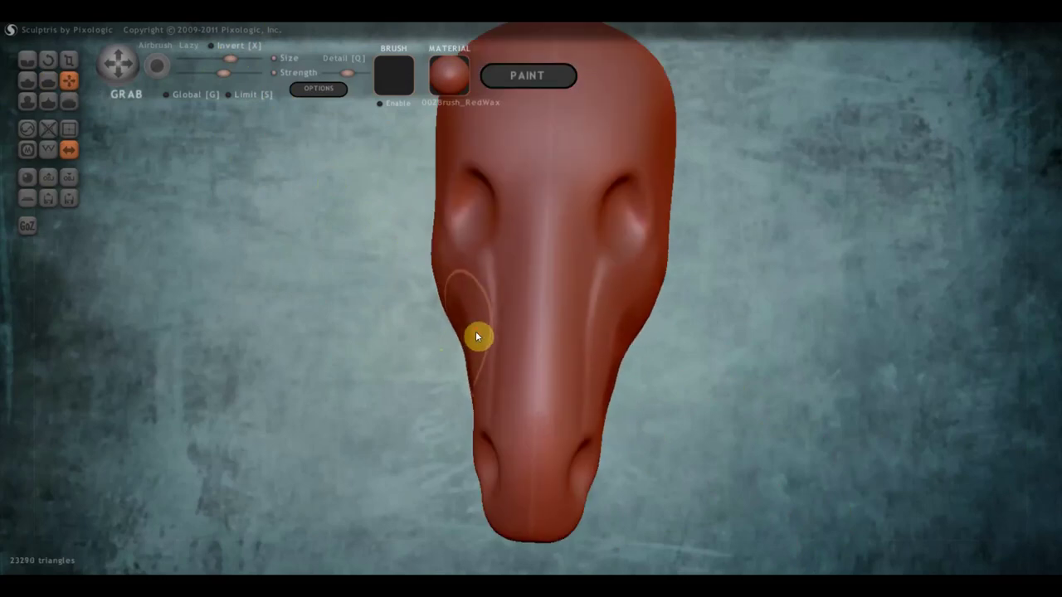
# - Slightly reshape the snout and lift the top of the head, inspecting it from several angles
pyautogui.moveTo(476, 331)
pyautogui.mouseDown(button='right')
pyautogui.moveTo(636, 265)
pyautogui.moveTo(687, 265)
pyautogui.mouseUp(button='right')
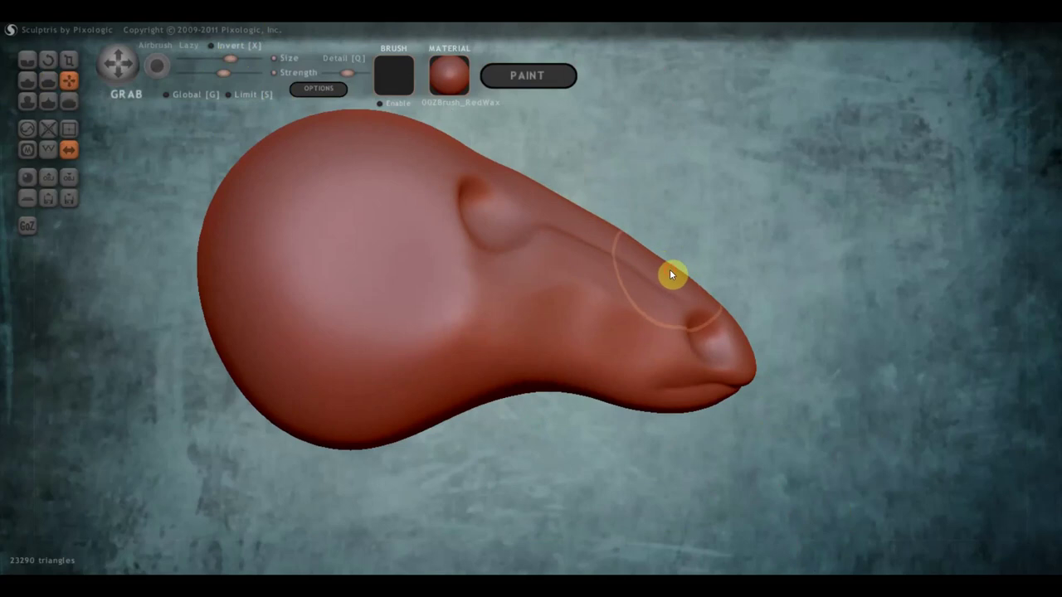
pyautogui.moveTo(671, 267); pyautogui.dragTo(664, 264)
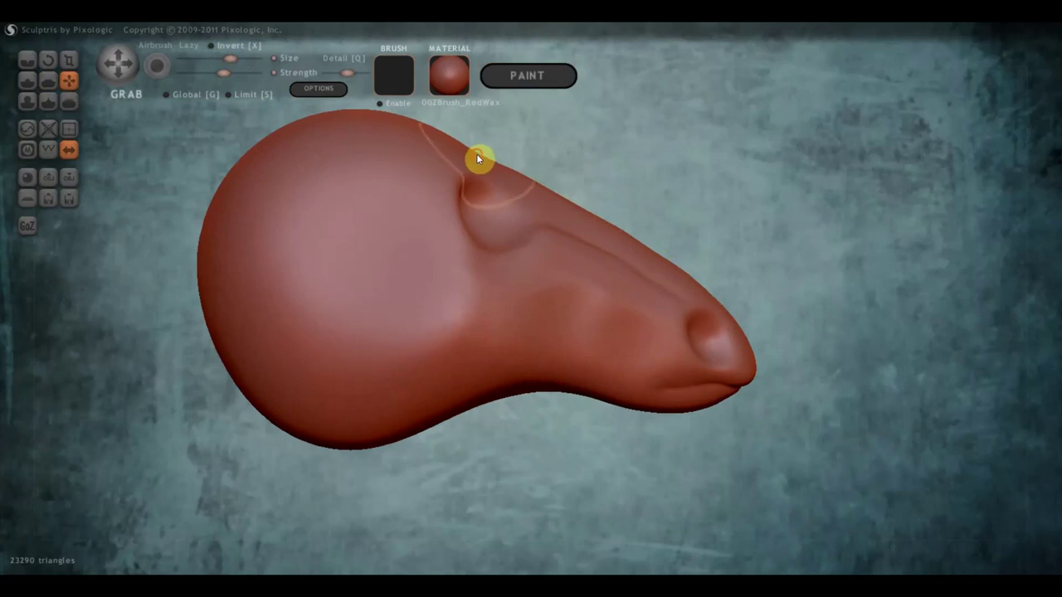
pyautogui.scroll(-3, 417, 135)
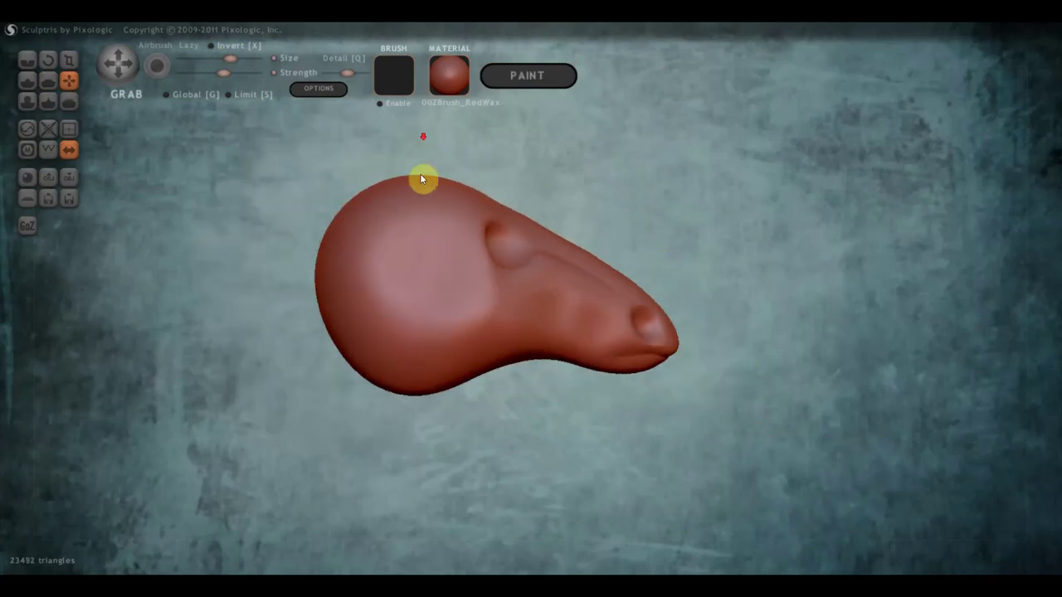
pyautogui.moveTo(417, 183); pyautogui.dragTo(419, 173)
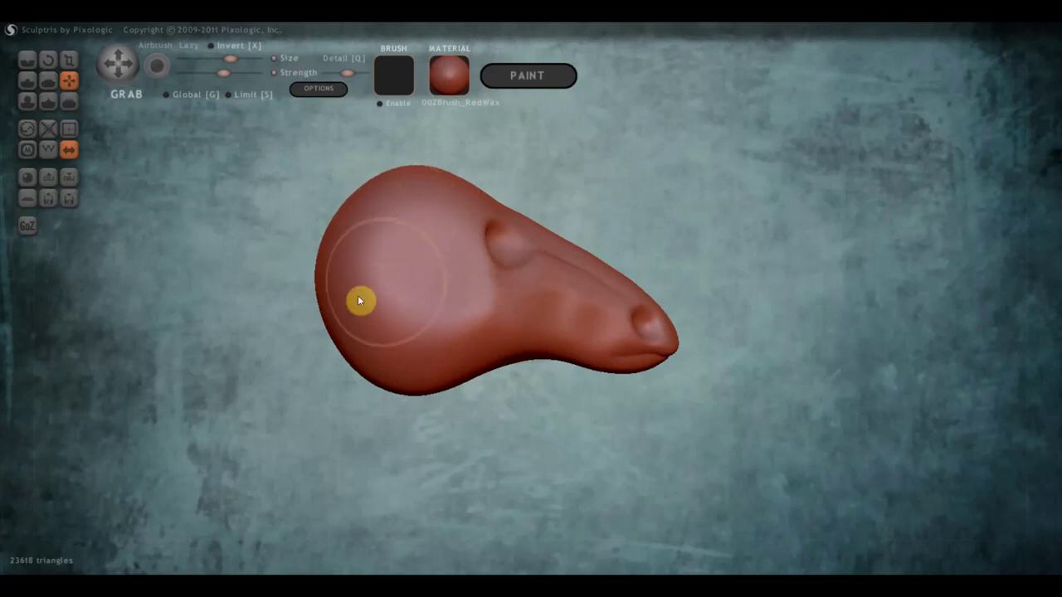
pyautogui.moveTo(327, 300); pyautogui.dragTo(216, 300)
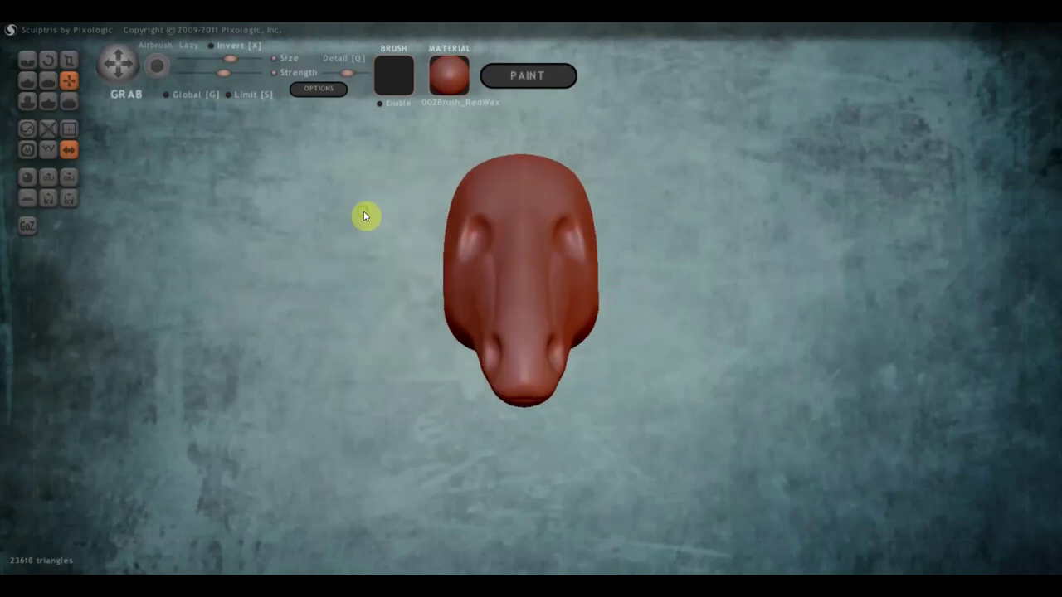
pyautogui.moveTo(419, 187)
pyautogui.mouseDown()
pyautogui.moveTo(445, 165)
pyautogui.moveTo(436, 170)
pyautogui.moveTo(478, 160)
pyautogui.moveTo(453, 164)
pyautogui.mouseUp()
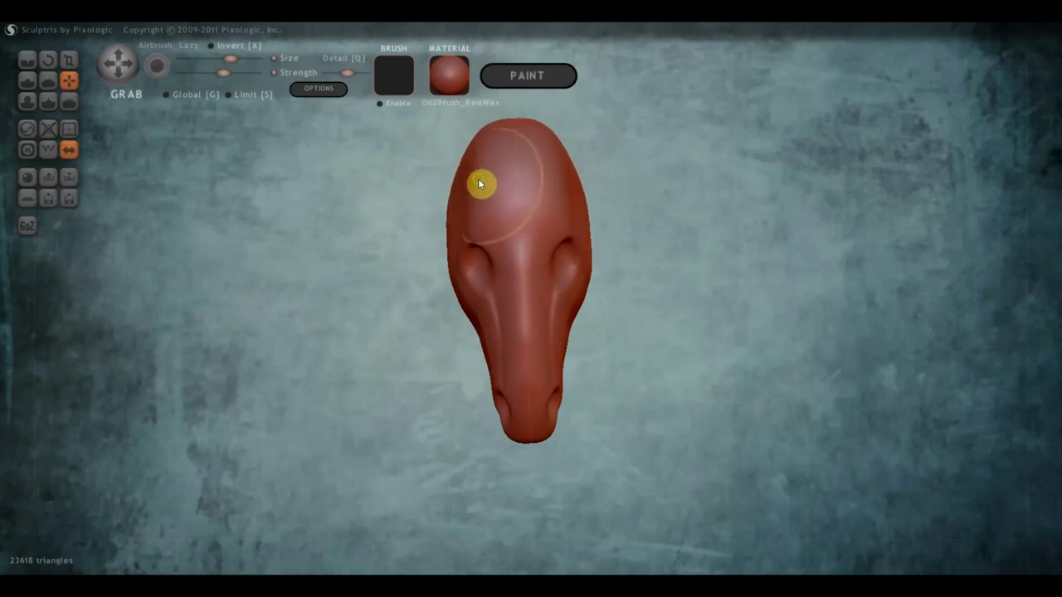
pyautogui.moveTo(481, 181)
pyautogui.mouseDown(button='right')
pyautogui.moveTo(502, 126)
pyautogui.moveTo(474, 108)
pyautogui.moveTo(495, 128)
pyautogui.moveTo(474, 180)
pyautogui.moveTo(568, 196)
pyautogui.mouseUp(button='right')
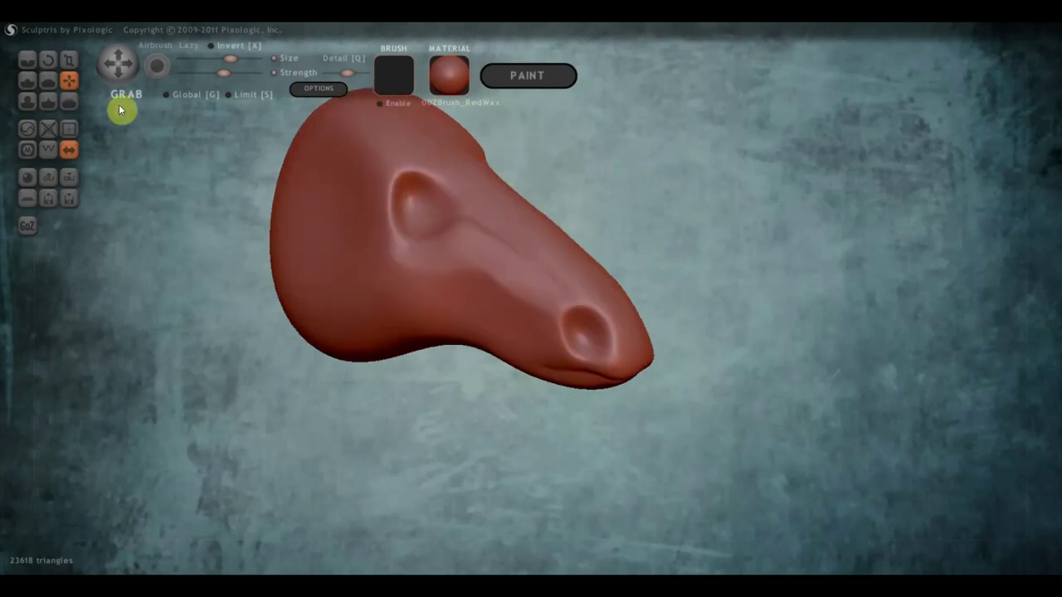
# - With the Draw brush, raise a small brow bump above the eye socket
pyautogui.click(30, 80)
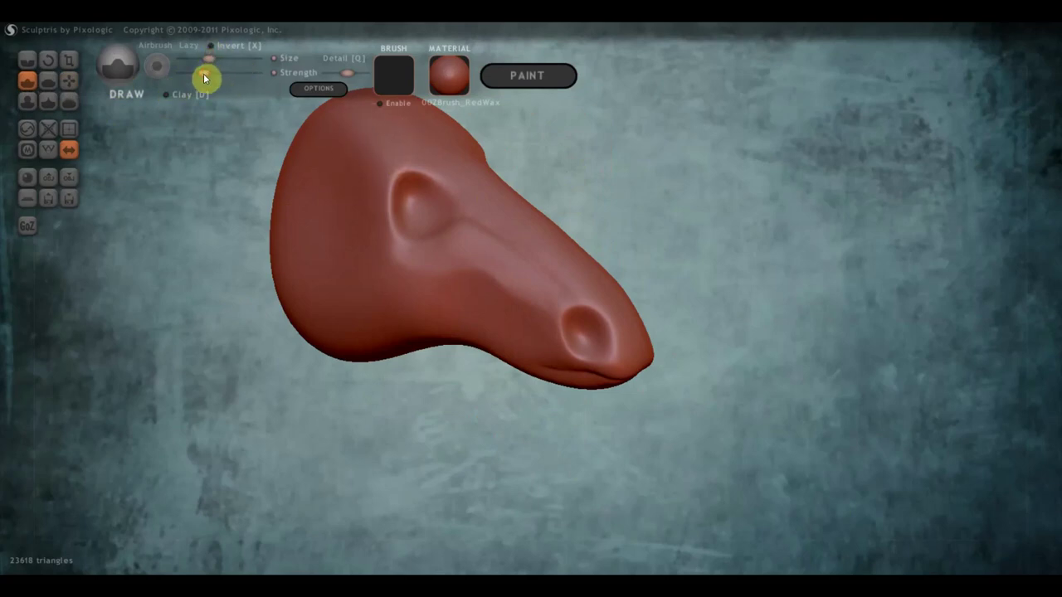
pyautogui.moveTo(427, 179); pyautogui.dragTo(437, 172)
pyautogui.moveTo(315, 144)
pyautogui.mouseDown()
pyautogui.moveTo(429, 185)
pyautogui.moveTo(408, 184)
pyautogui.moveTo(430, 181)
pyautogui.moveTo(419, 171)
pyautogui.moveTo(429, 180)
pyautogui.moveTo(370, 225)
pyautogui.moveTo(388, 171)
pyautogui.moveTo(440, 168)
pyautogui.moveTo(371, 197)
pyautogui.moveTo(332, 190)
pyautogui.moveTo(346, 185)
pyautogui.mouseUp()
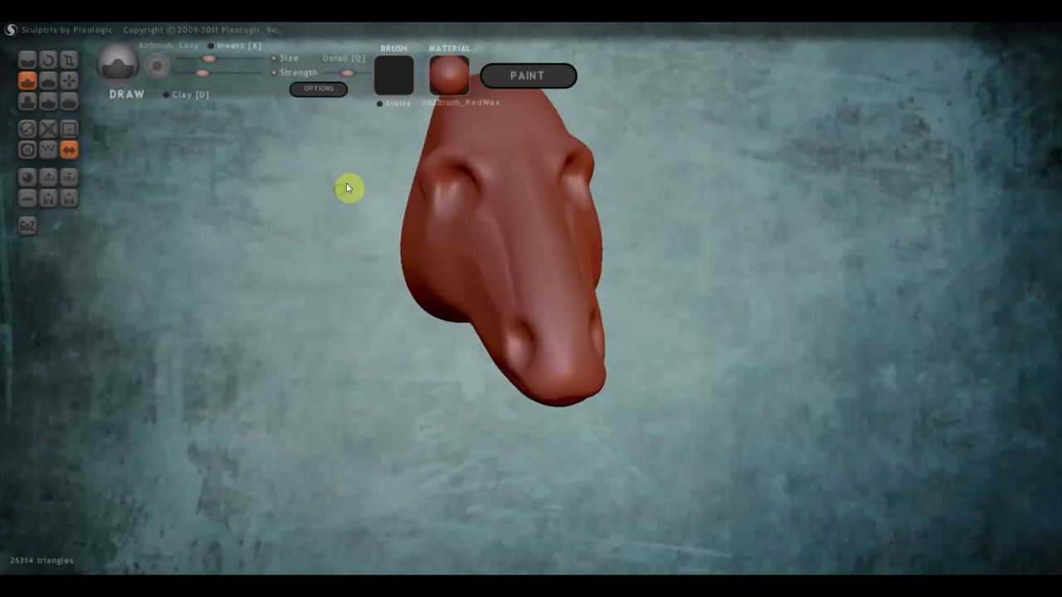
pyautogui.moveTo(185, 100); pyautogui.dragTo(245, 199)
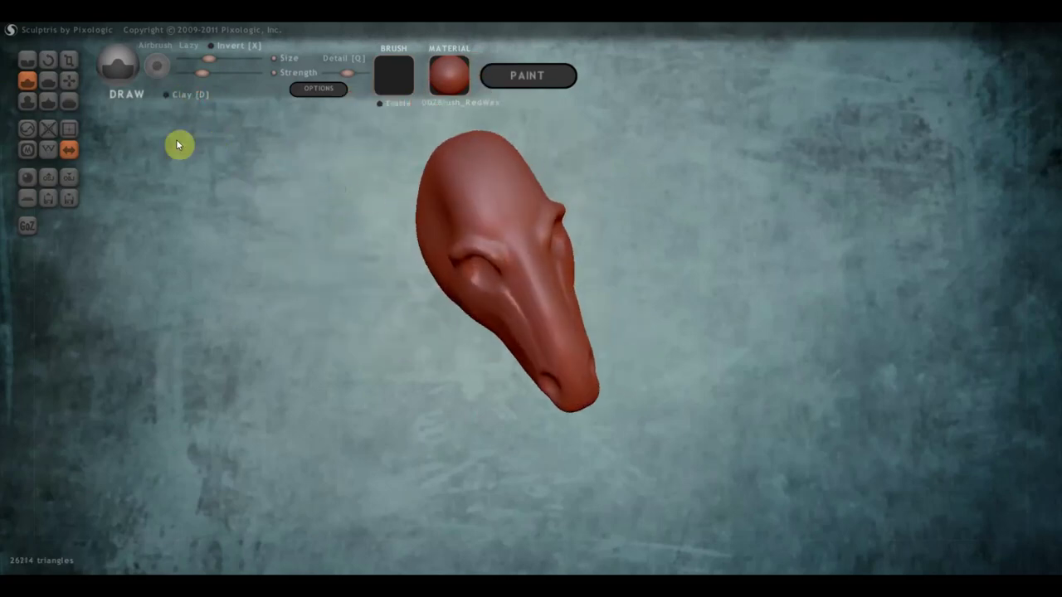
# - Enable Clay and deepen and smooth both eye sockets, refining the left eye area
pyautogui.click(165, 94)
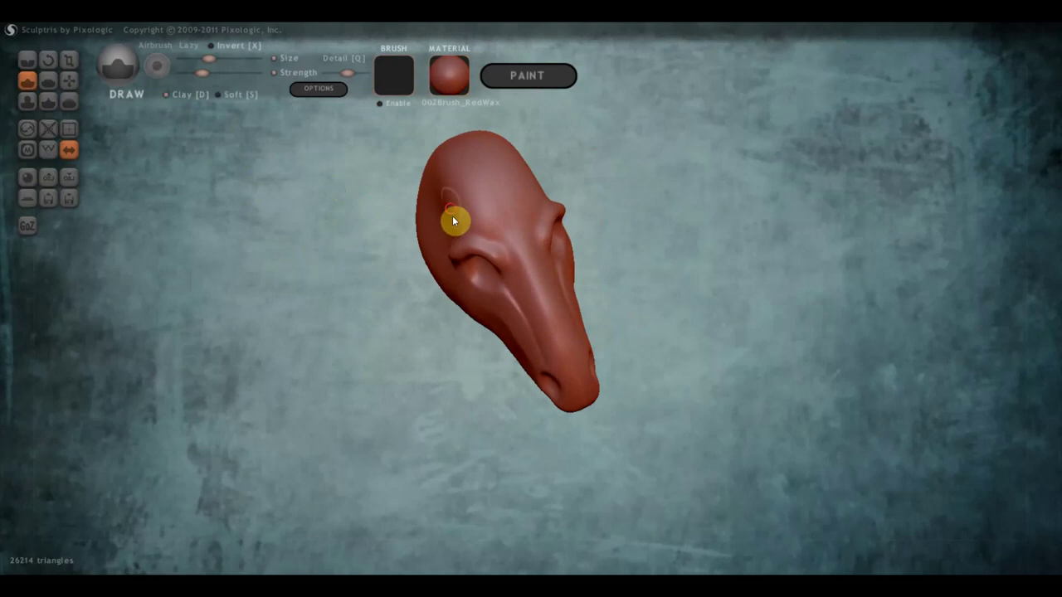
pyautogui.moveTo(456, 221)
pyautogui.mouseDown()
pyautogui.moveTo(448, 216)
pyautogui.moveTo(495, 265)
pyautogui.moveTo(526, 230)
pyautogui.mouseUp()
pyautogui.moveTo(526, 230)
pyautogui.mouseDown(button='right')
pyautogui.moveTo(512, 217)
pyautogui.moveTo(500, 242)
pyautogui.mouseUp(button='right')
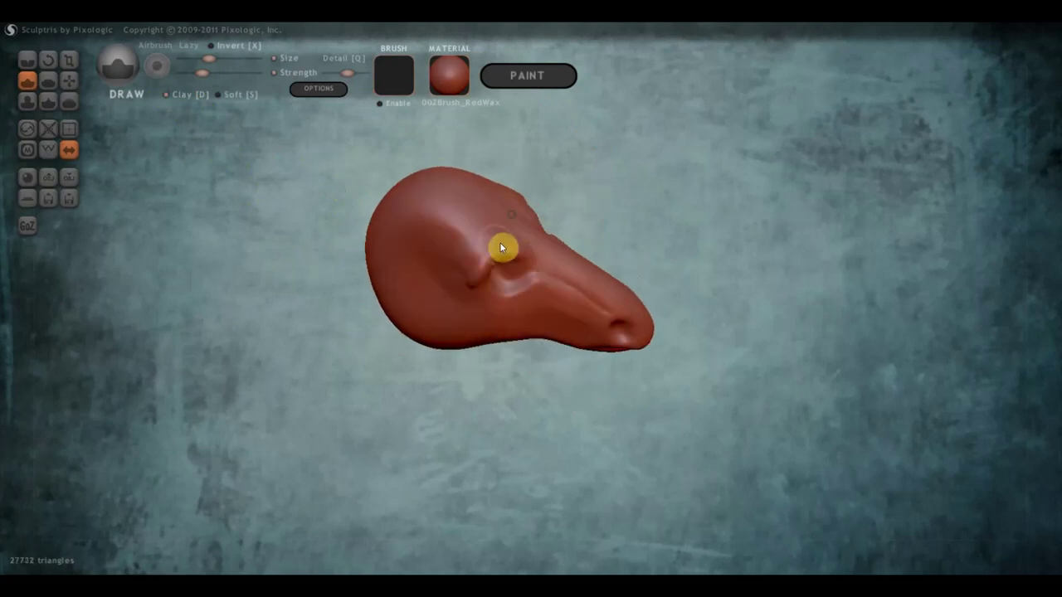
pyautogui.click(500, 240)
pyautogui.moveTo(471, 267)
pyautogui.mouseDown()
pyautogui.moveTo(481, 249)
pyautogui.moveTo(455, 230)
pyautogui.moveTo(490, 250)
pyautogui.mouseUp()
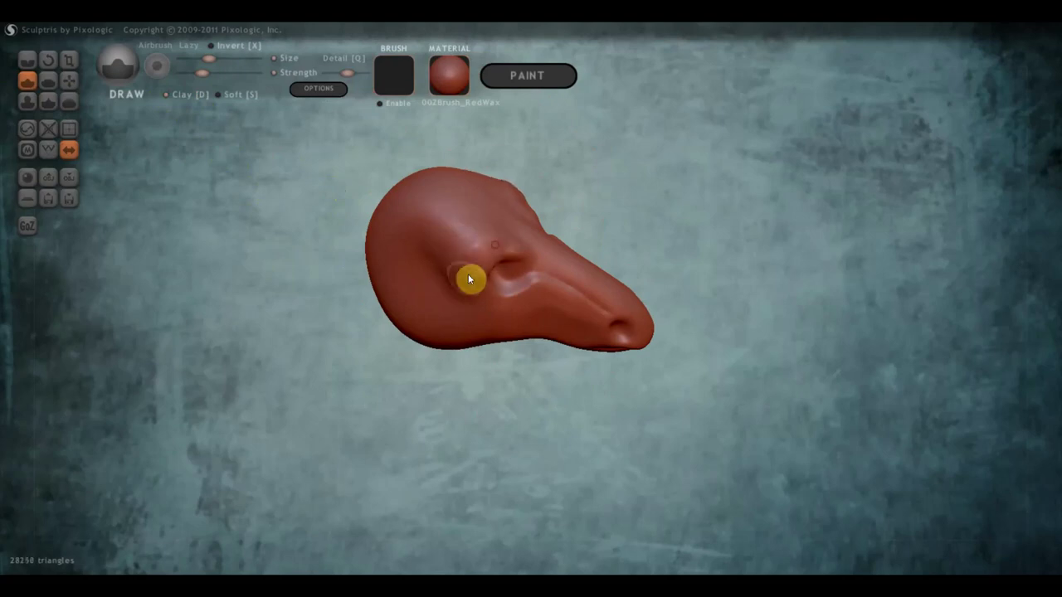
pyautogui.moveTo(468, 273); pyautogui.dragTo(486, 202, button='right')
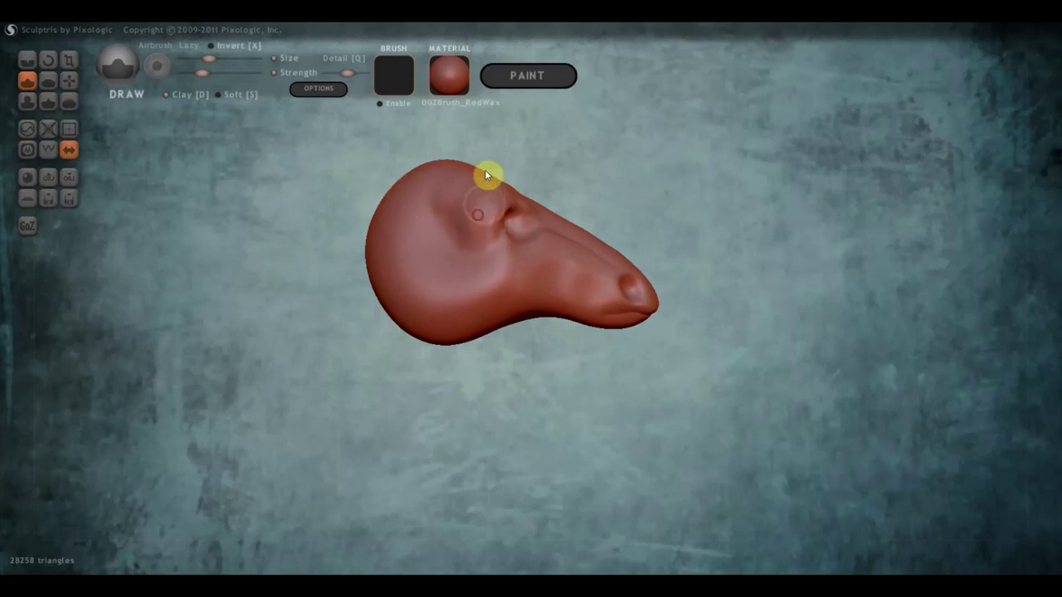
pyautogui.moveTo(496, 272)
pyautogui.mouseDown(button='right')
pyautogui.moveTo(401, 318)
pyautogui.moveTo(450, 287)
pyautogui.mouseUp(button='right')
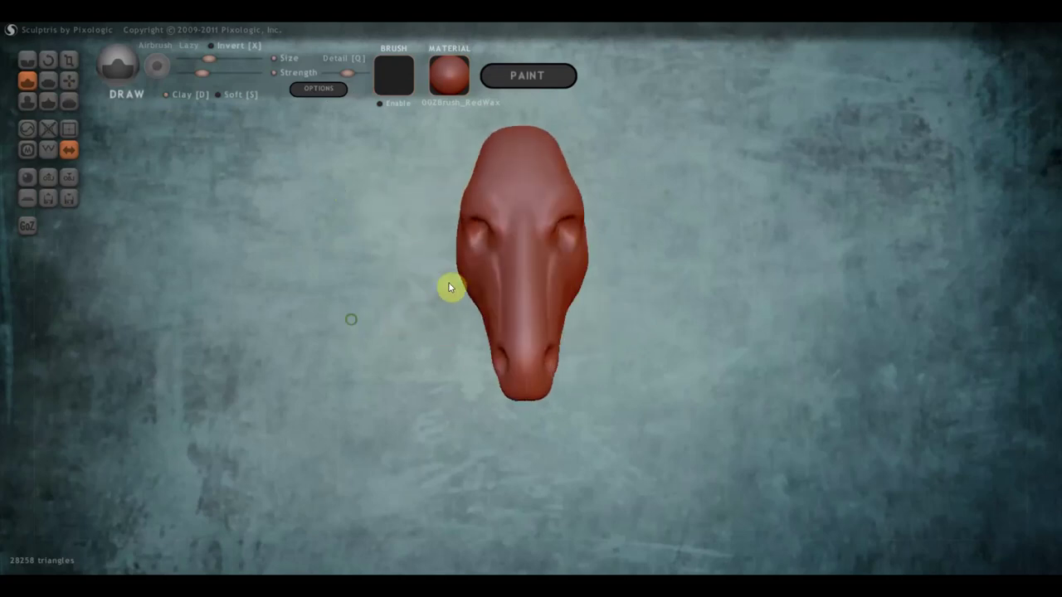
pyautogui.scroll(3, 472, 263)
pyautogui.moveTo(493, 221); pyautogui.dragTo(510, 371, button='right')
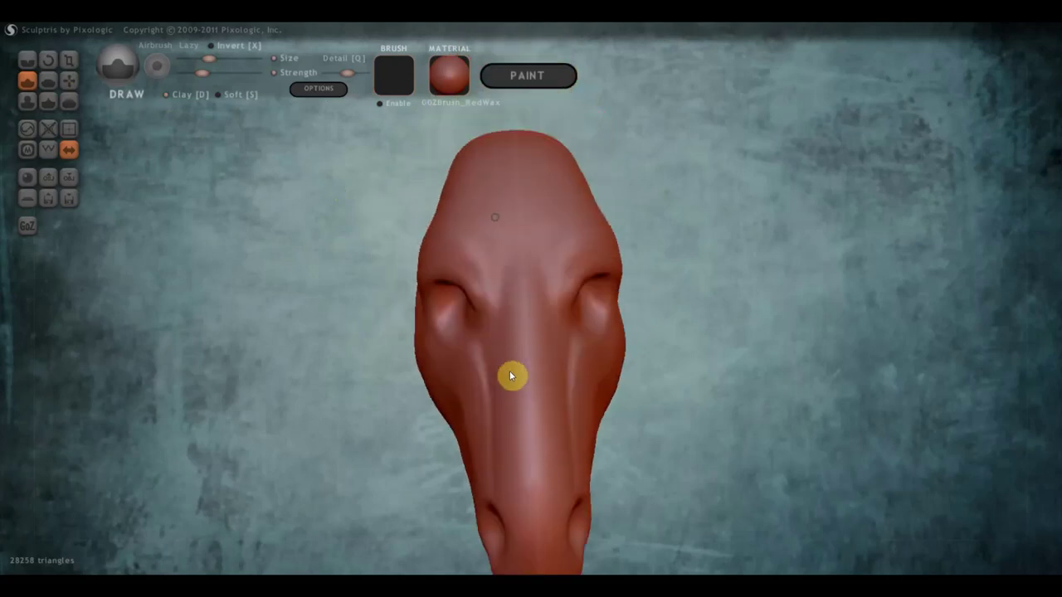
pyautogui.moveTo(482, 284)
pyautogui.mouseDown()
pyautogui.moveTo(476, 317)
pyautogui.moveTo(457, 289)
pyautogui.moveTo(434, 284)
pyautogui.mouseUp()
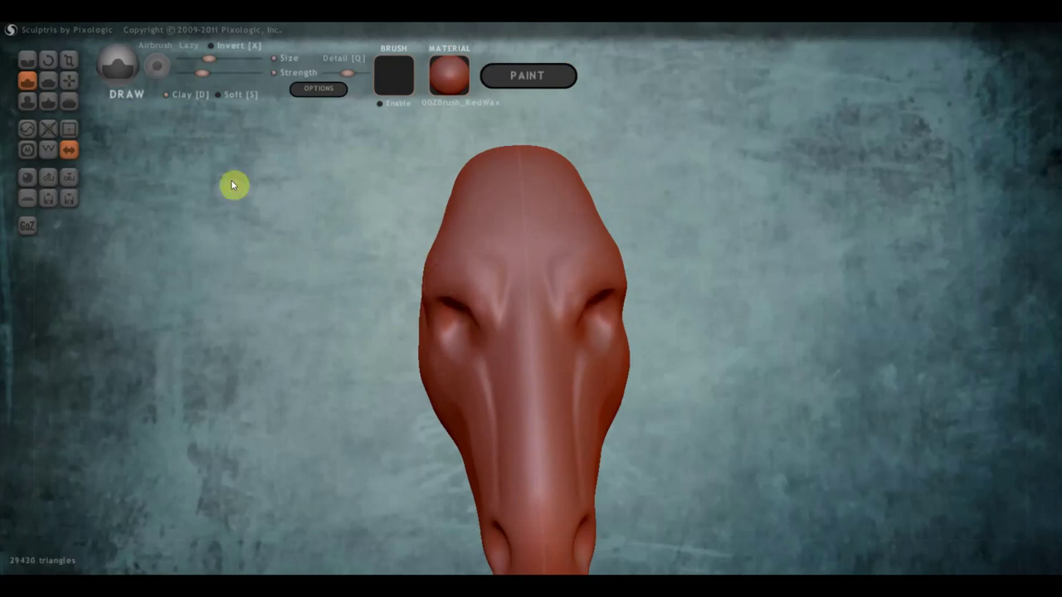
# - With the Crease brush, carve crisp lines around and below the eye socket
pyautogui.click(32, 61)
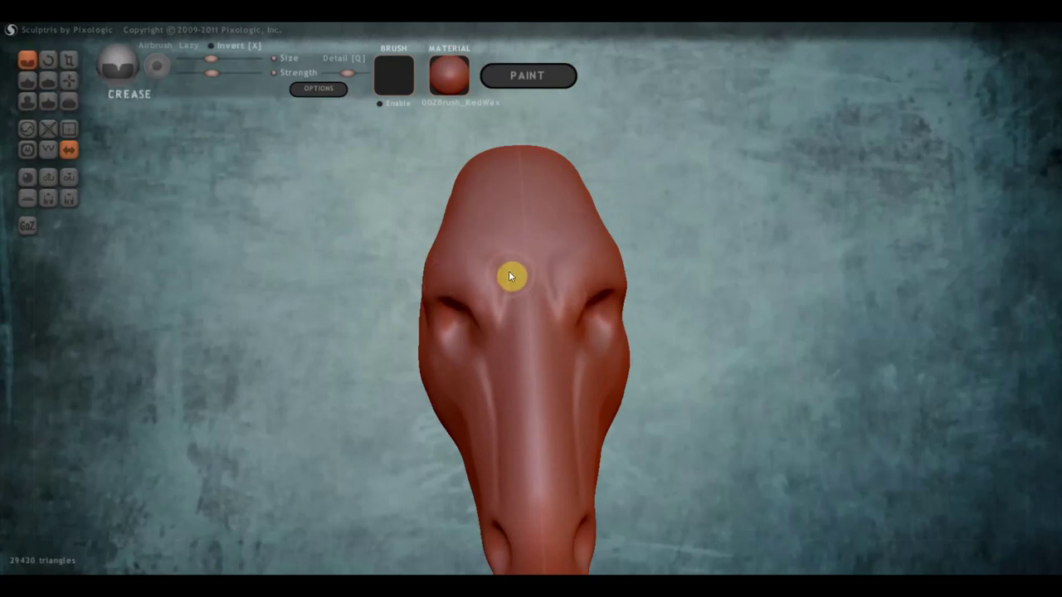
pyautogui.moveTo(509, 274)
pyautogui.mouseDown()
pyautogui.moveTo(505, 308)
pyautogui.moveTo(477, 342)
pyautogui.moveTo(487, 321)
pyautogui.mouseUp()
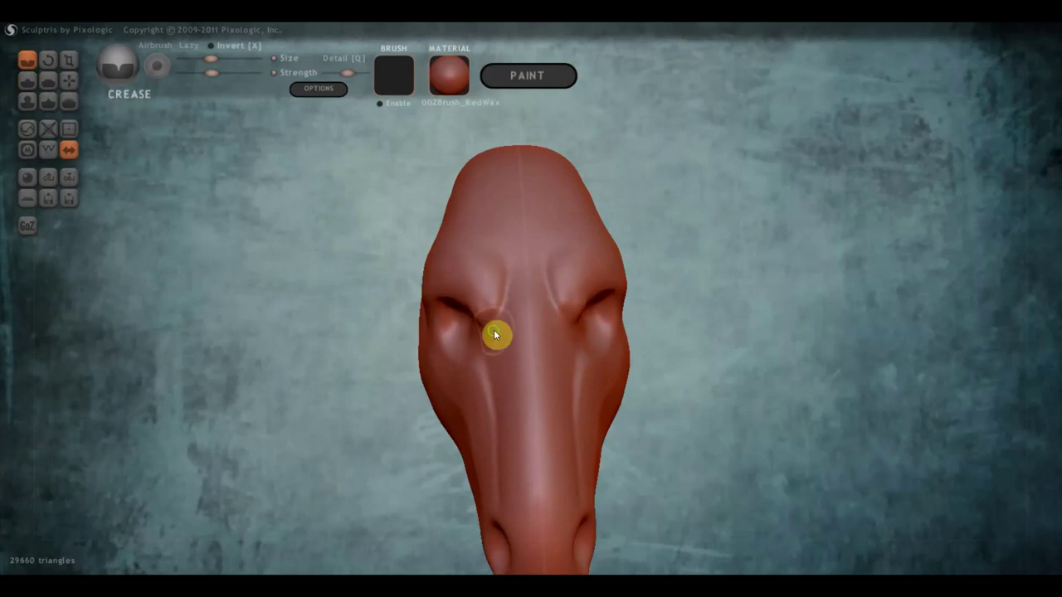
pyautogui.moveTo(494, 329)
pyautogui.mouseDown(button='right')
pyautogui.moveTo(550, 291)
pyautogui.moveTo(600, 278)
pyautogui.moveTo(571, 282)
pyautogui.mouseUp(button='right')
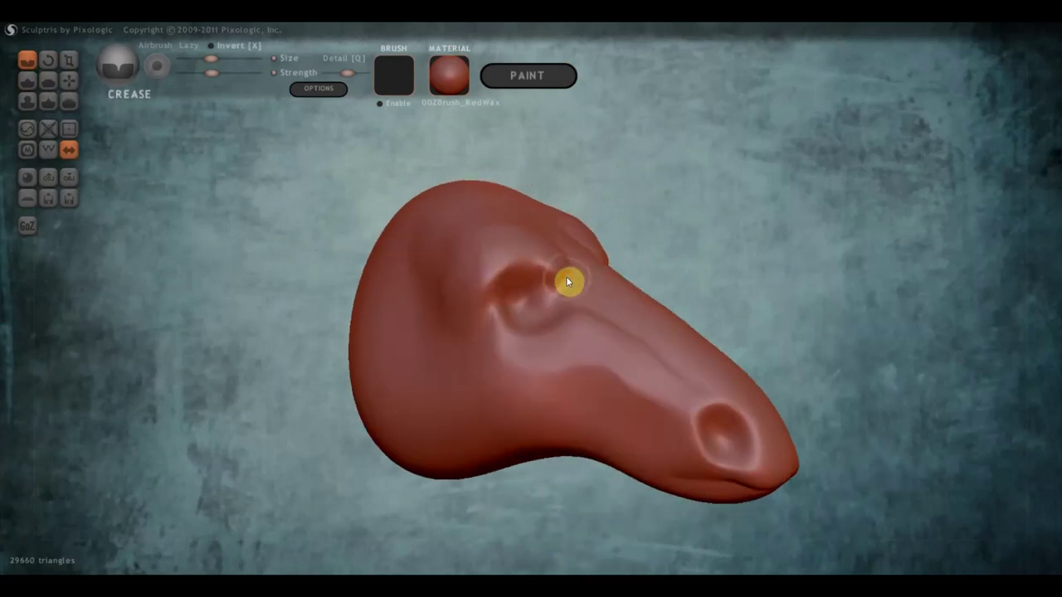
pyautogui.moveTo(569, 281); pyautogui.dragTo(557, 321)
pyautogui.moveTo(545, 332)
pyautogui.mouseDown(button='right')
pyautogui.moveTo(471, 334)
pyautogui.moveTo(485, 280)
pyautogui.mouseUp(button='right')
pyautogui.moveTo(490, 275)
pyautogui.mouseDown()
pyautogui.moveTo(450, 265)
pyautogui.moveTo(407, 291)
pyautogui.moveTo(462, 270)
pyautogui.moveTo(491, 283)
pyautogui.moveTo(435, 277)
pyautogui.moveTo(424, 307)
pyautogui.moveTo(445, 275)
pyautogui.mouseUp()
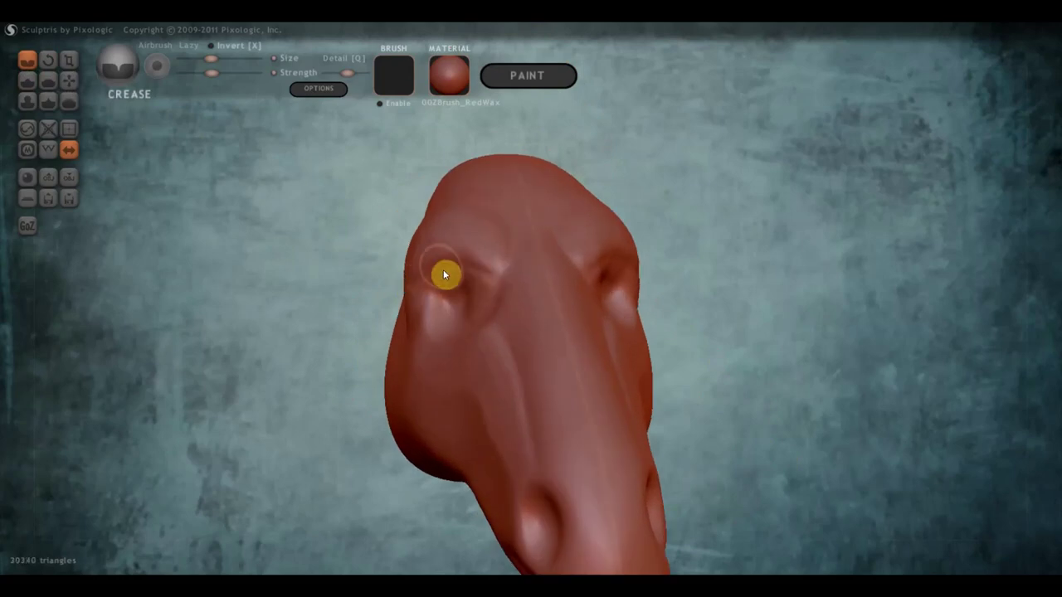
# - Flatten the bulging brow bumps above the eyes
pyautogui.click(48, 81)
pyautogui.scroll(3, 379, 254)
pyautogui.moveTo(417, 254); pyautogui.dragTo(458, 209, button='right')
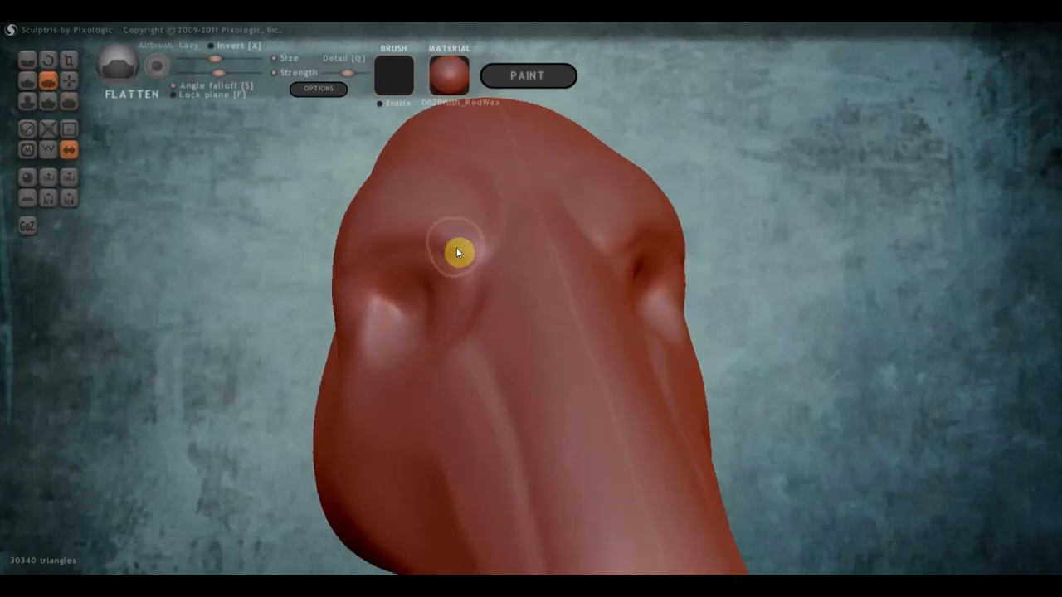
pyautogui.moveTo(457, 252)
pyautogui.mouseDown()
pyautogui.moveTo(398, 241)
pyautogui.moveTo(351, 275)
pyautogui.moveTo(464, 258)
pyautogui.moveTo(367, 258)
pyautogui.moveTo(432, 237)
pyautogui.moveTo(470, 254)
pyautogui.mouseUp()
pyautogui.moveTo(470, 254)
pyautogui.mouseDown(button='right')
pyautogui.moveTo(616, 254)
pyautogui.moveTo(397, 280)
pyautogui.moveTo(407, 378)
pyautogui.mouseUp(button='right')
pyautogui.scroll(-3, 396, 280)
# - Use Grab to push the eye-socket bulges inward, narrowing the upper head
pyautogui.click(69, 79)
pyautogui.moveTo(408, 378)
pyautogui.mouseDown()
pyautogui.moveTo(431, 404)
pyautogui.moveTo(478, 381)
pyautogui.moveTo(504, 346)
pyautogui.moveTo(499, 335)
pyautogui.moveTo(491, 349)
pyautogui.moveTo(483, 341)
pyautogui.mouseUp()
pyautogui.moveTo(483, 342)
pyautogui.mouseDown(button='right')
pyautogui.moveTo(345, 266)
pyautogui.moveTo(322, 265)
pyautogui.mouseUp(button='right')
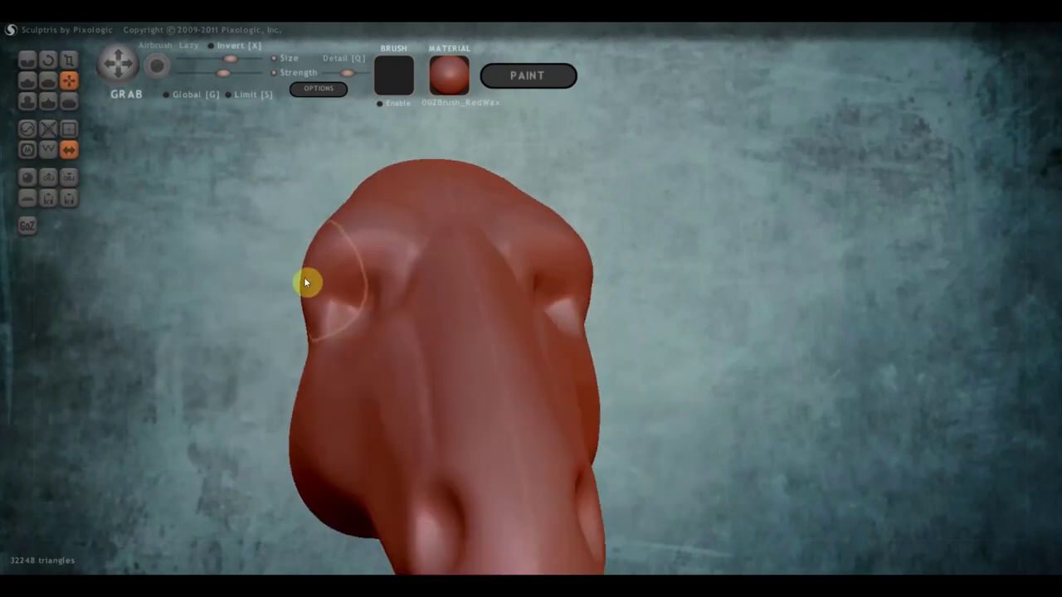
pyautogui.moveTo(304, 279)
pyautogui.mouseDown()
pyautogui.moveTo(314, 279)
pyautogui.moveTo(310, 391)
pyautogui.moveTo(304, 360)
pyautogui.moveTo(293, 360)
pyautogui.mouseUp()
pyautogui.moveTo(294, 357)
pyautogui.mouseDown(button='right')
pyautogui.moveTo(315, 388)
pyautogui.moveTo(393, 408)
pyautogui.moveTo(536, 376)
pyautogui.moveTo(427, 441)
pyautogui.moveTo(317, 393)
pyautogui.moveTo(446, 240)
pyautogui.moveTo(386, 279)
pyautogui.moveTo(415, 209)
pyautogui.mouseUp(button='right')
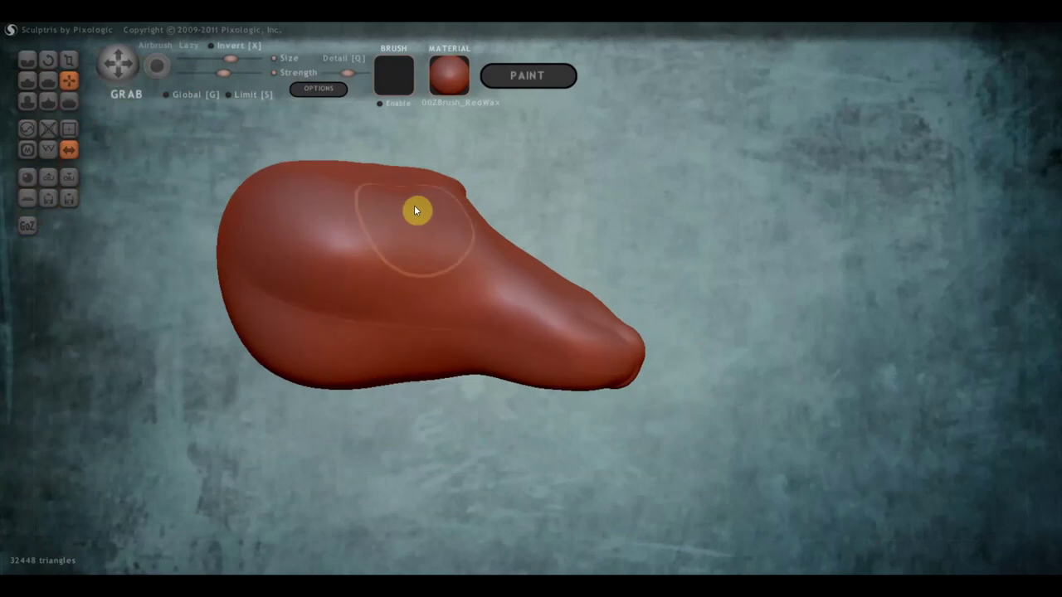
pyautogui.moveTo(415, 210)
pyautogui.mouseDown()
pyautogui.moveTo(393, 191)
pyautogui.moveTo(397, 170)
pyautogui.mouseUp()
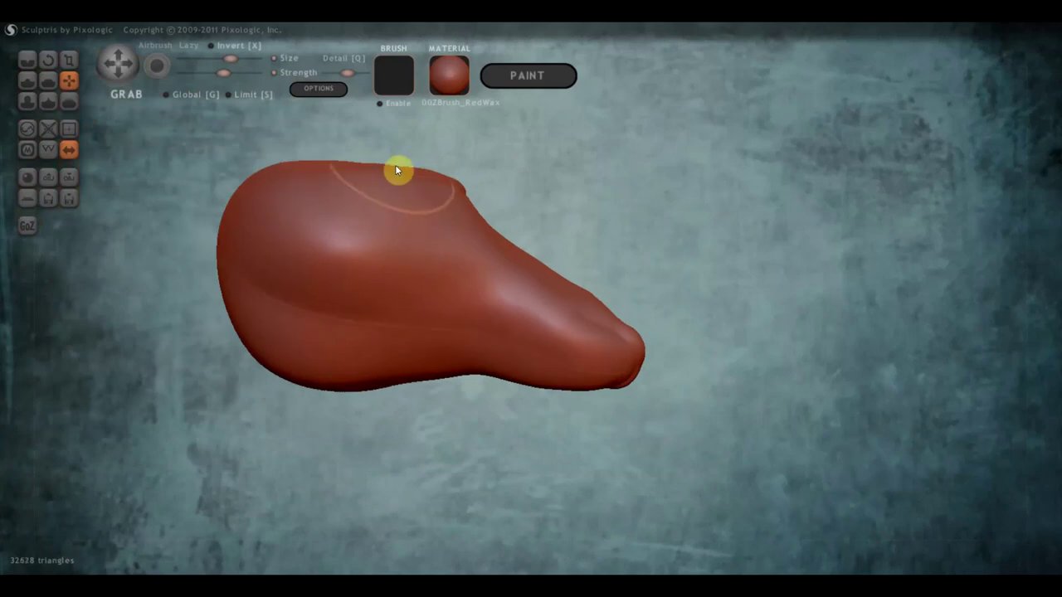
pyautogui.moveTo(396, 166)
pyautogui.mouseDown(button='right')
pyautogui.moveTo(394, 232)
pyautogui.moveTo(373, 301)
pyautogui.moveTo(359, 285)
pyautogui.mouseUp(button='right')
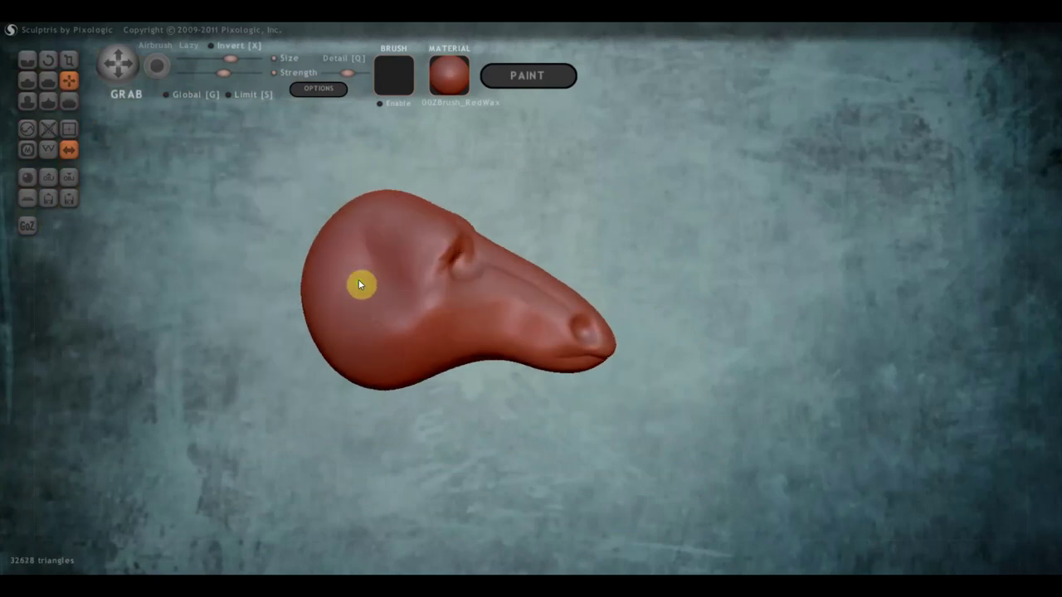
# - Carve Crease lines down the left cheek and across the top of the head
pyautogui.click(29, 60)
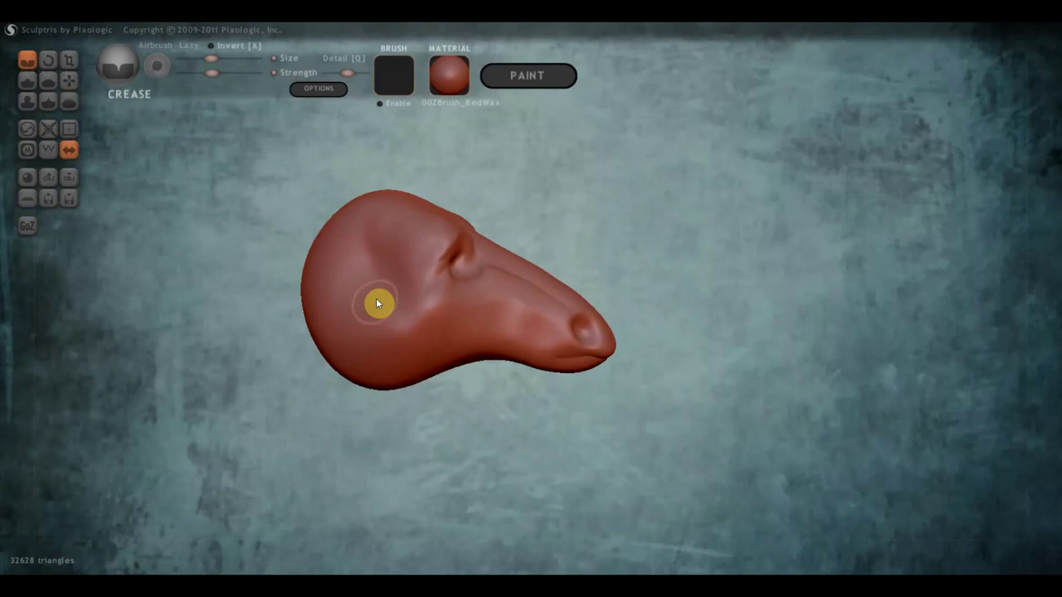
pyautogui.moveTo(362, 291); pyautogui.dragTo(374, 390)
pyautogui.moveTo(360, 287)
pyautogui.mouseDown()
pyautogui.moveTo(360, 368)
pyautogui.moveTo(346, 310)
pyautogui.mouseUp()
pyautogui.moveTo(346, 310); pyautogui.dragTo(377, 315, button='right')
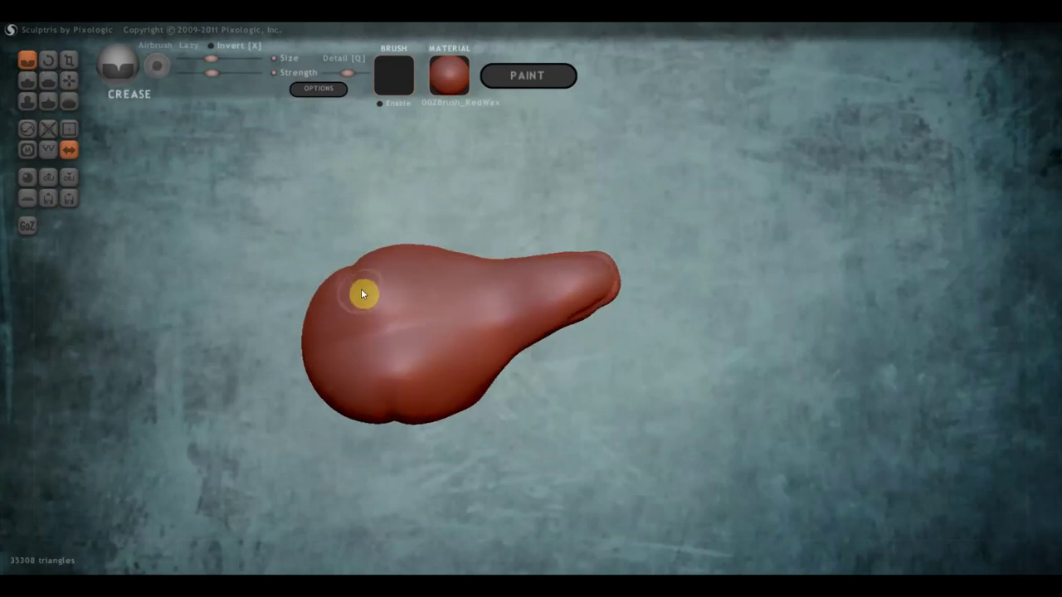
pyautogui.moveTo(362, 294)
pyautogui.mouseDown()
pyautogui.moveTo(492, 292)
pyautogui.moveTo(412, 304)
pyautogui.moveTo(357, 277)
pyautogui.moveTo(383, 299)
pyautogui.moveTo(455, 304)
pyautogui.moveTo(540, 289)
pyautogui.moveTo(457, 357)
pyautogui.moveTo(475, 334)
pyautogui.moveTo(442, 354)
pyautogui.moveTo(394, 406)
pyautogui.mouseUp()
pyautogui.moveTo(393, 406)
pyautogui.mouseDown(button='right')
pyautogui.moveTo(399, 453)
pyautogui.moveTo(484, 443)
pyautogui.moveTo(528, 405)
pyautogui.moveTo(462, 384)
pyautogui.moveTo(535, 385)
pyautogui.mouseUp(button='right')
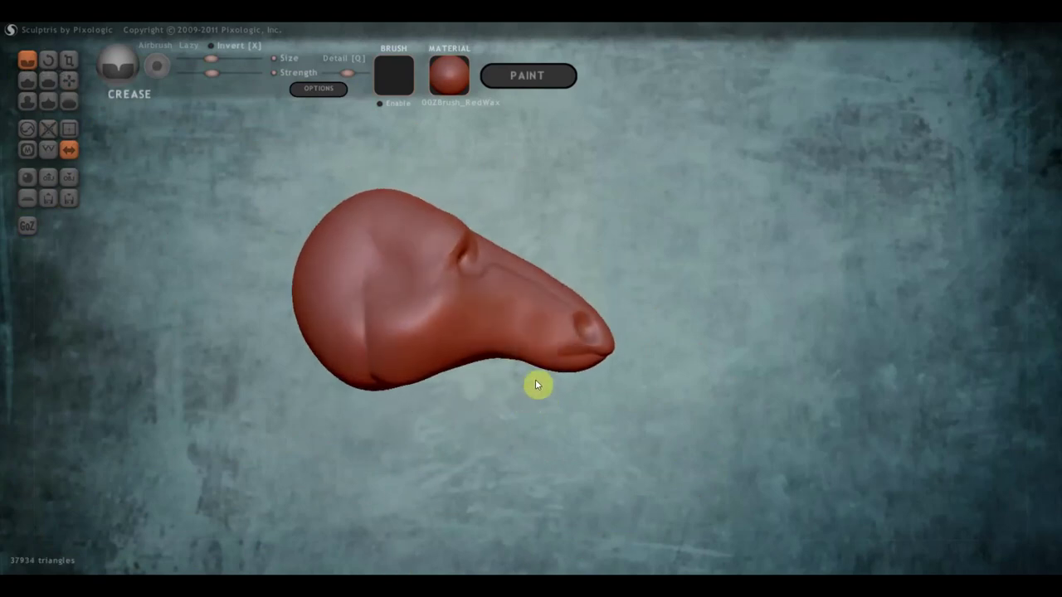
# - Grab the cheek behind the eye into a curved fold below the eye
pyautogui.click(69, 80)
pyautogui.scroll(3, 299, 240)
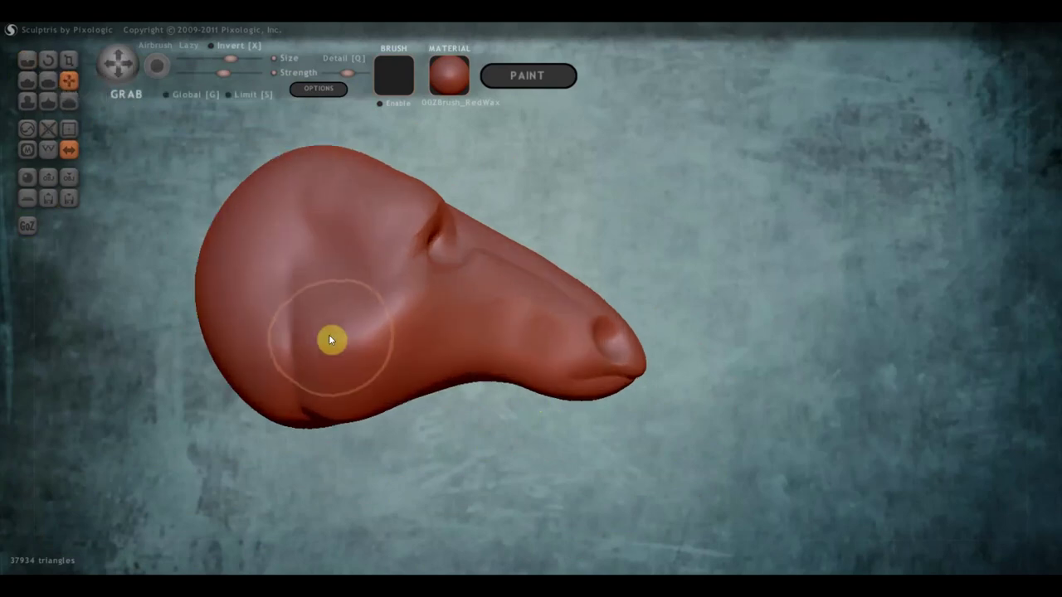
pyautogui.moveTo(300, 356); pyautogui.dragTo(273, 355)
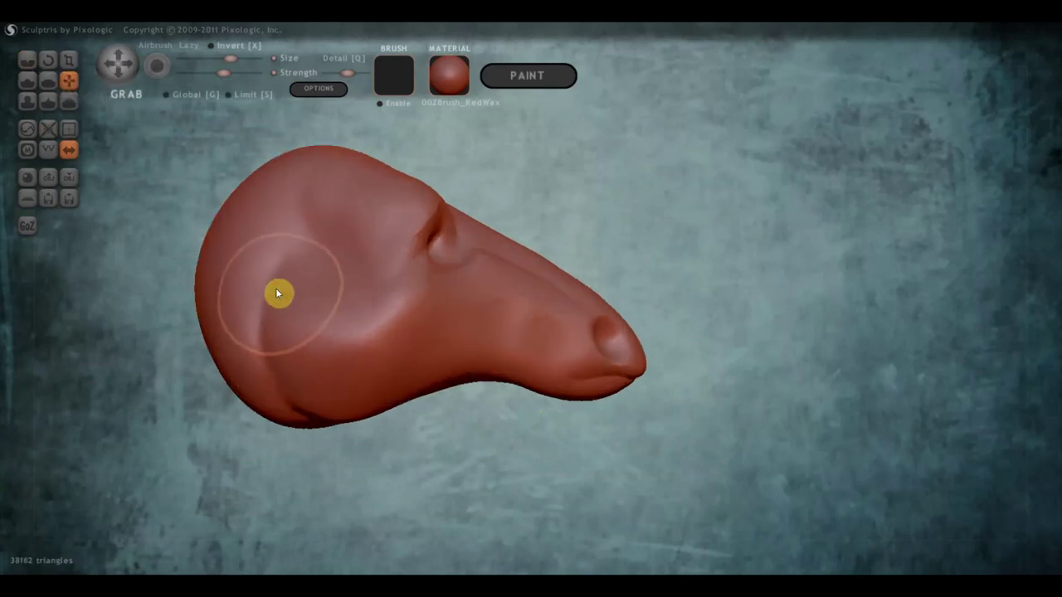
pyautogui.moveTo(275, 288)
pyautogui.mouseDown()
pyautogui.moveTo(303, 407)
pyautogui.moveTo(299, 400)
pyautogui.mouseUp()
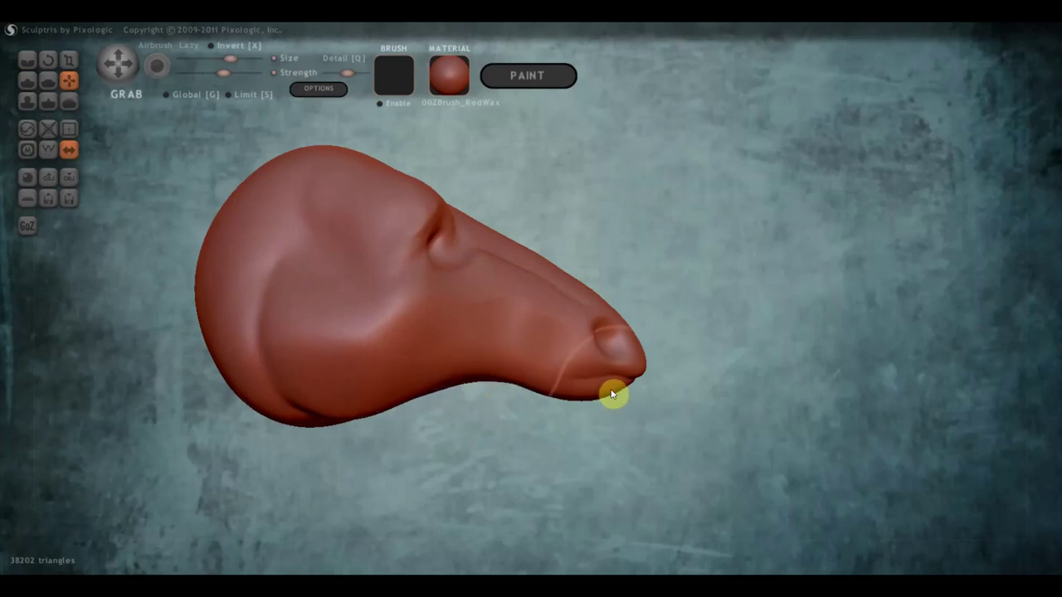
# - Orbit between front and side views, pulling the lower head sideways to round the jaw
pyautogui.moveTo(611, 391); pyautogui.dragTo(426, 415)
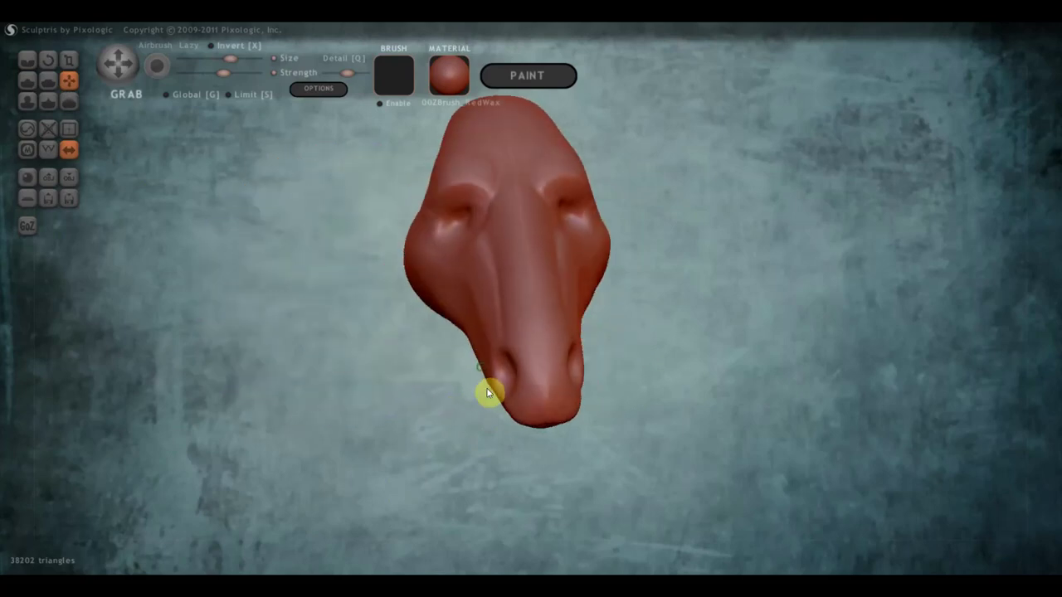
pyautogui.moveTo(487, 390)
pyautogui.mouseDown()
pyautogui.moveTo(406, 277)
pyautogui.moveTo(424, 237)
pyautogui.mouseUp()
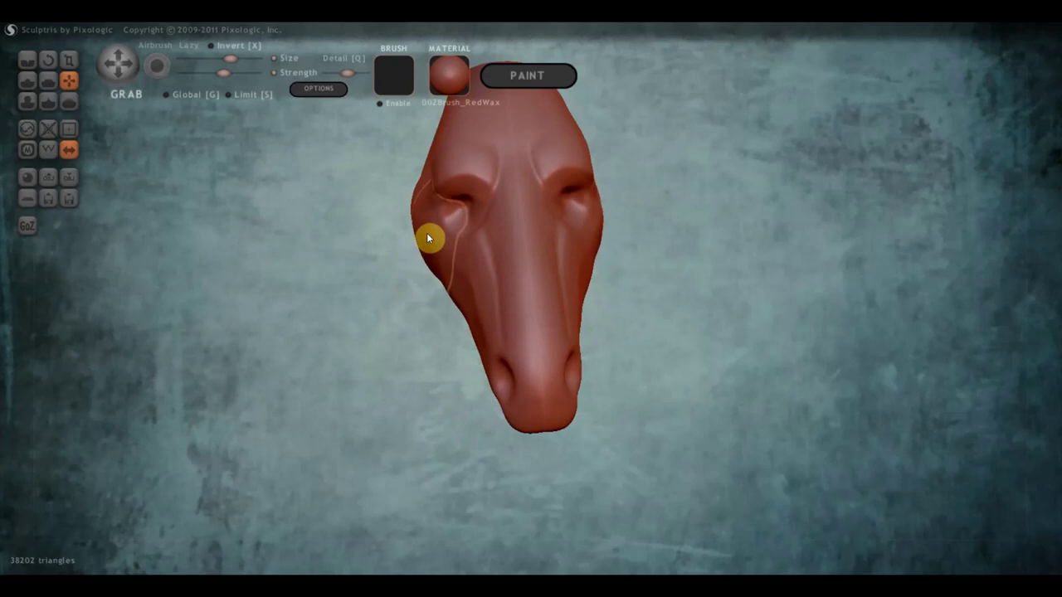
pyautogui.moveTo(434, 198); pyautogui.dragTo(449, 340)
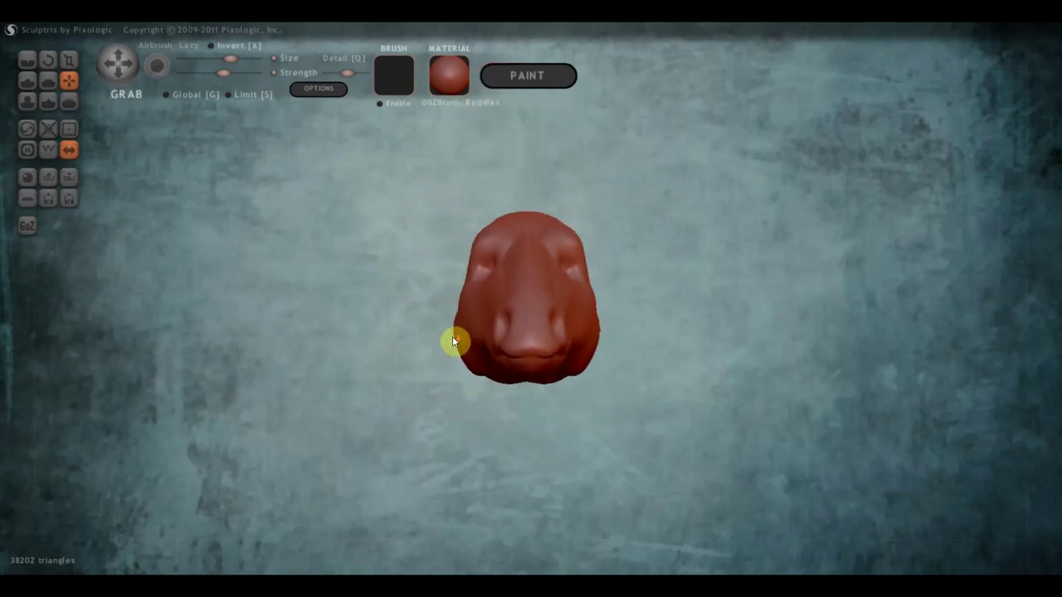
pyautogui.moveTo(455, 335)
pyautogui.mouseDown(button='right')
pyautogui.moveTo(481, 343)
pyautogui.moveTo(434, 282)
pyautogui.moveTo(512, 308)
pyautogui.moveTo(439, 362)
pyautogui.moveTo(542, 467)
pyautogui.moveTo(561, 426)
pyautogui.moveTo(489, 484)
pyautogui.moveTo(480, 462)
pyautogui.mouseUp(button='right')
pyautogui.moveTo(479, 462)
pyautogui.mouseDown()
pyautogui.moveTo(481, 434)
pyautogui.moveTo(533, 435)
pyautogui.mouseUp()
pyautogui.moveTo(532, 435)
pyautogui.mouseDown(button='right')
pyautogui.moveTo(360, 400)
pyautogui.moveTo(343, 373)
pyautogui.moveTo(438, 360)
pyautogui.moveTo(332, 367)
pyautogui.moveTo(405, 383)
pyautogui.mouseUp(button='right')
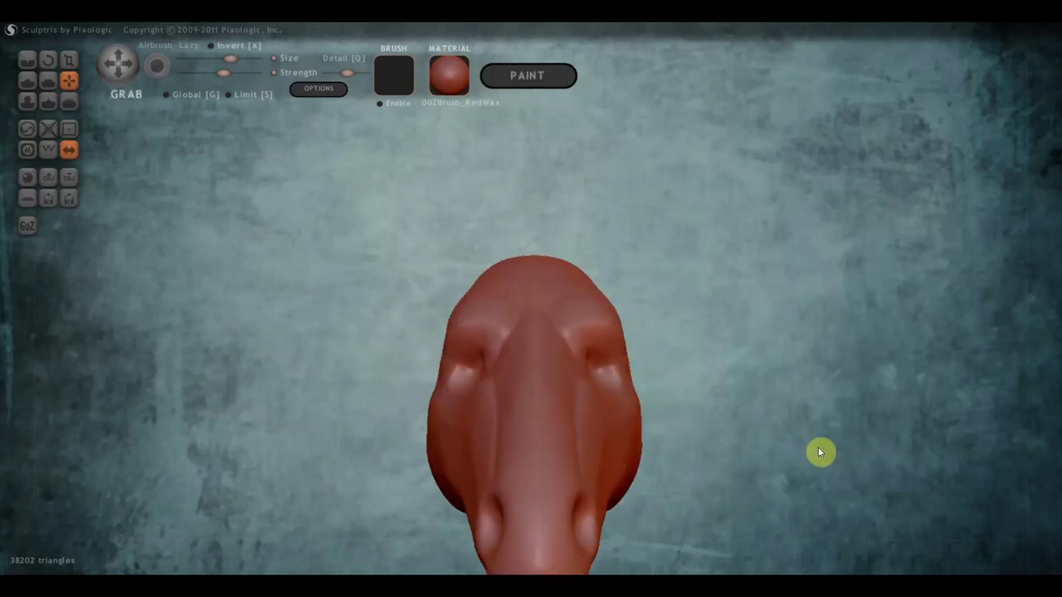
pyautogui.moveTo(818, 453)
pyautogui.mouseDown(button='right')
pyautogui.moveTo(692, 249)
pyautogui.moveTo(666, 307)
pyautogui.moveTo(744, 309)
pyautogui.mouseUp(button='right')
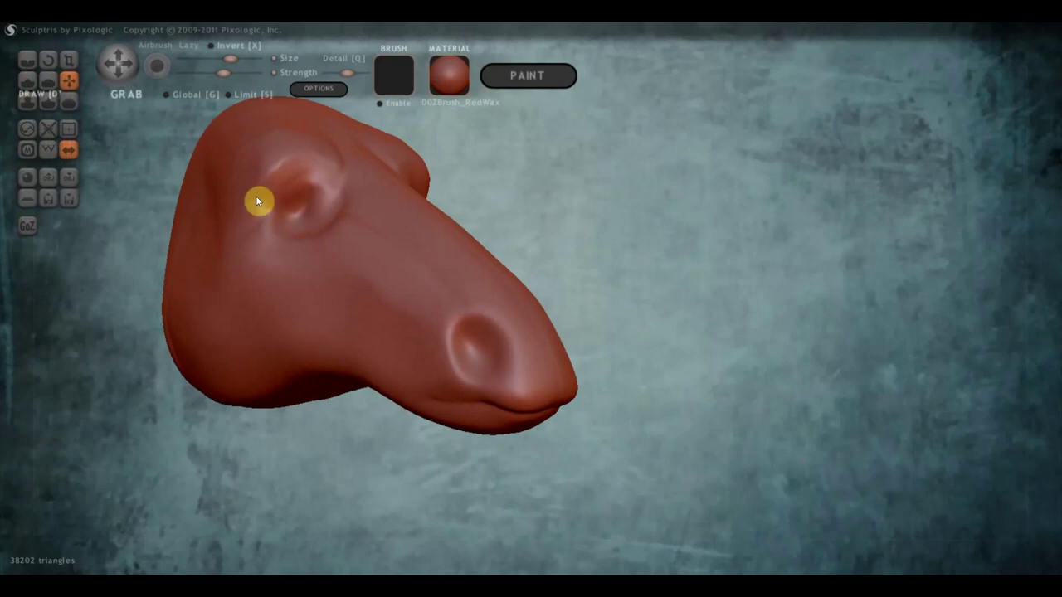
pyautogui.scroll(3, 592, 343)
pyautogui.scroll(1, 592, 342)
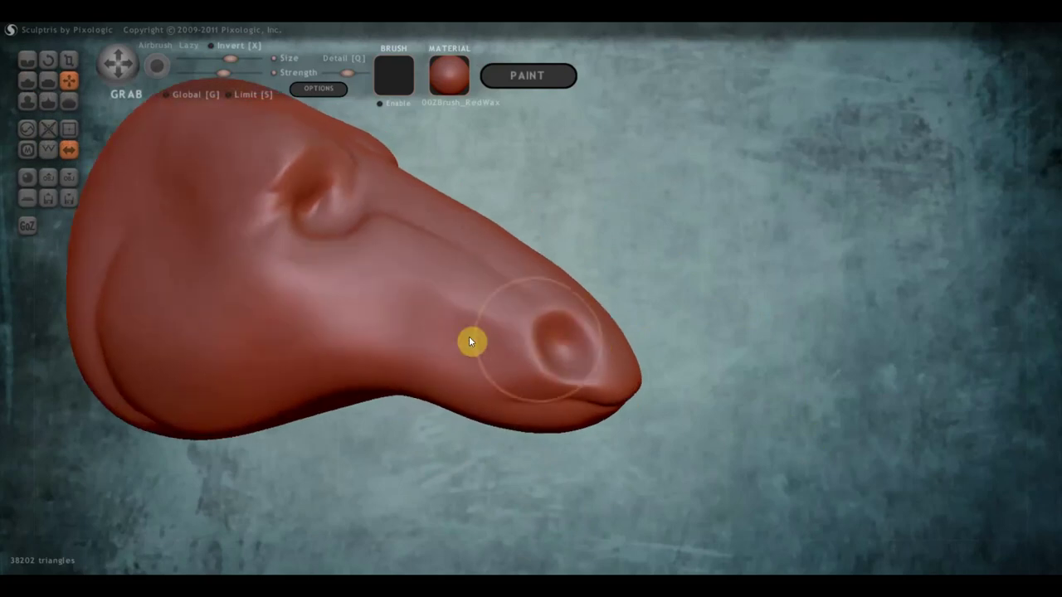
# - Pull the snout side out with Grab into an overhanging upper lip and bulging nostril
pyautogui.click(31, 83)
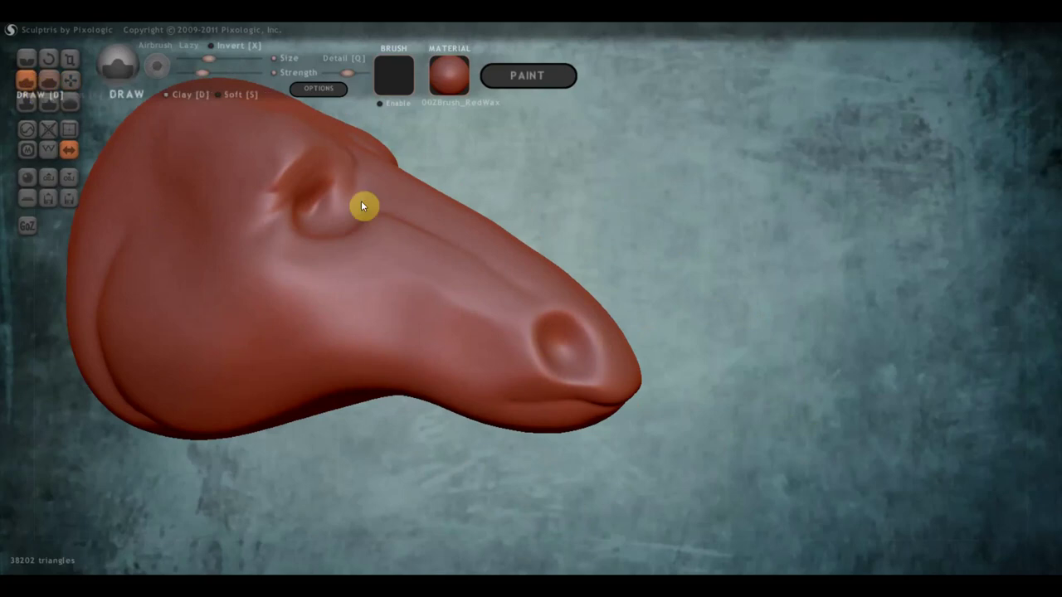
pyautogui.moveTo(669, 426)
pyautogui.mouseDown()
pyautogui.moveTo(486, 318)
pyautogui.moveTo(501, 315)
pyautogui.moveTo(495, 341)
pyautogui.moveTo(495, 320)
pyautogui.moveTo(504, 323)
pyautogui.moveTo(490, 343)
pyautogui.moveTo(582, 380)
pyautogui.moveTo(592, 371)
pyautogui.moveTo(550, 407)
pyautogui.moveTo(553, 443)
pyautogui.moveTo(557, 432)
pyautogui.moveTo(673, 420)
pyautogui.moveTo(692, 379)
pyautogui.moveTo(687, 359)
pyautogui.moveTo(676, 384)
pyautogui.moveTo(637, 394)
pyautogui.moveTo(548, 393)
pyautogui.moveTo(509, 374)
pyautogui.moveTo(448, 370)
pyautogui.mouseUp()
pyautogui.click(69, 79)
pyautogui.scroll(3, 466, 289)
pyautogui.scroll(3, 448, 370)
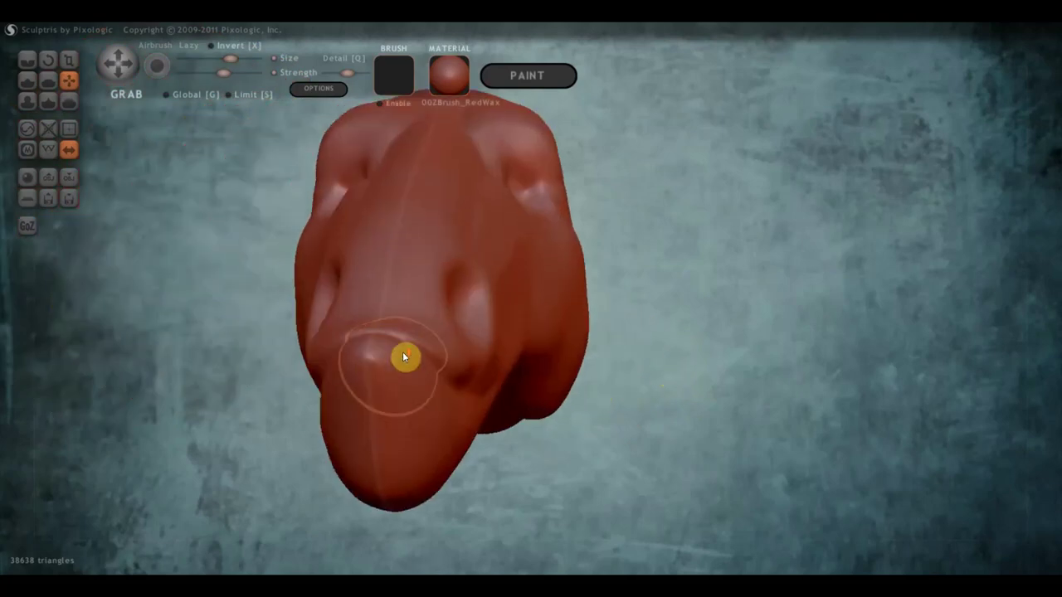
pyautogui.scroll(2, 398, 368)
pyautogui.moveTo(307, 368)
pyautogui.mouseDown()
pyautogui.moveTo(277, 373)
pyautogui.moveTo(253, 354)
pyautogui.mouseUp()
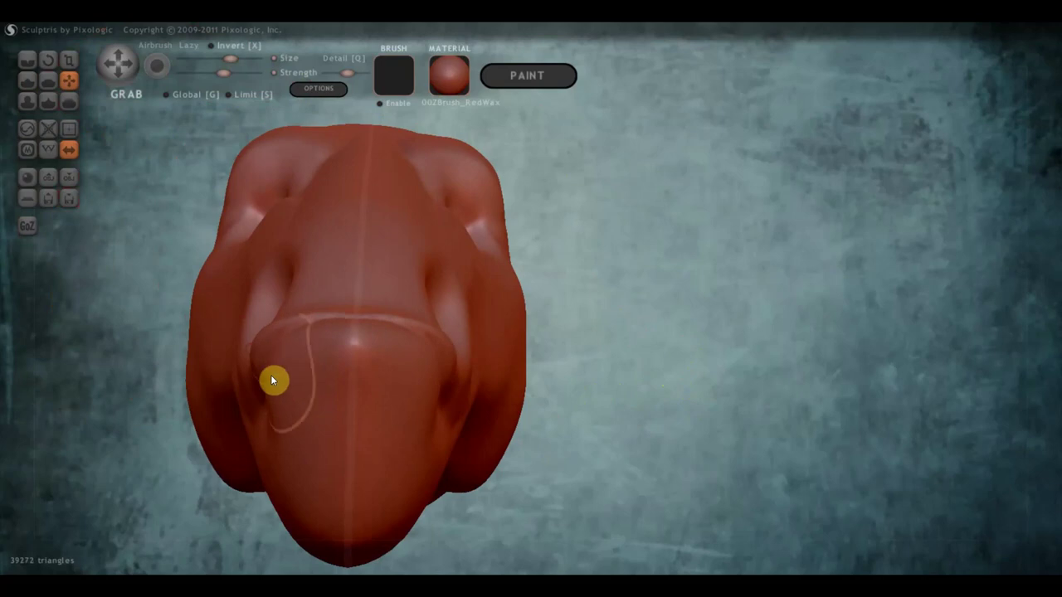
pyautogui.scroll(-2, 280, 493)
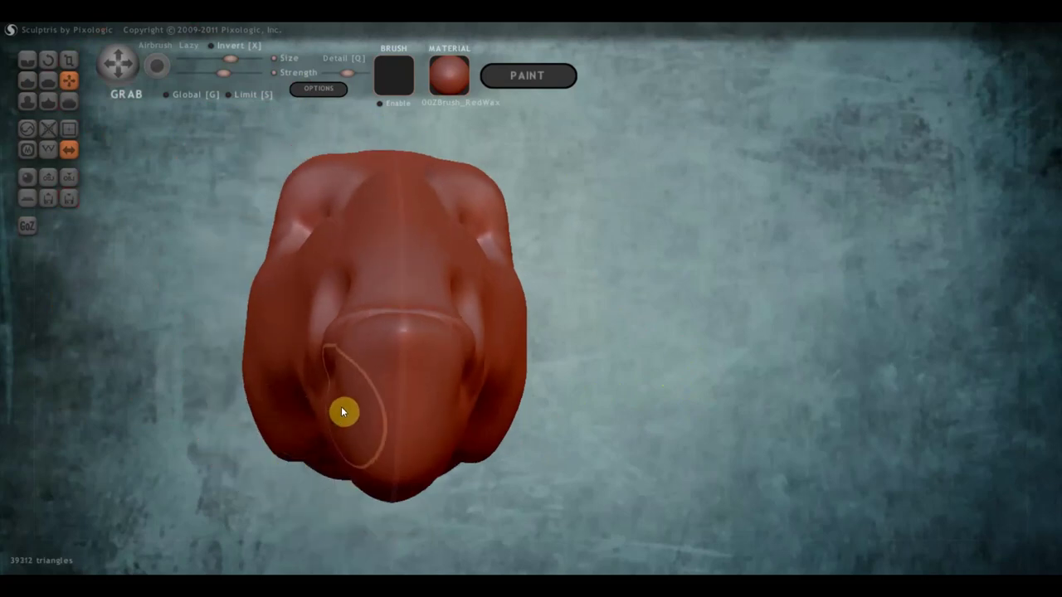
pyautogui.moveTo(349, 407)
pyautogui.mouseDown(button='right')
pyautogui.moveTo(501, 423)
pyautogui.moveTo(517, 433)
pyautogui.moveTo(510, 408)
pyautogui.moveTo(458, 376)
pyautogui.mouseUp(button='right')
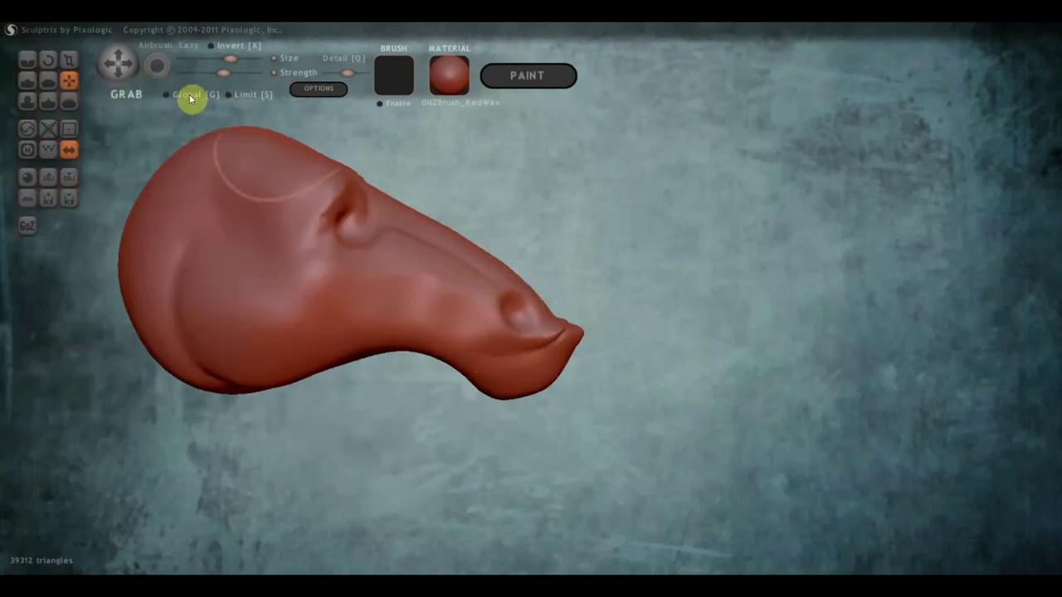
# - Sculpt deeper nostrils with the Draw brush in Clay mode
pyautogui.click(27, 79)
pyautogui.scroll(3, 419, 271)
pyautogui.moveTo(418, 272); pyautogui.dragTo(318, 287, button='right')
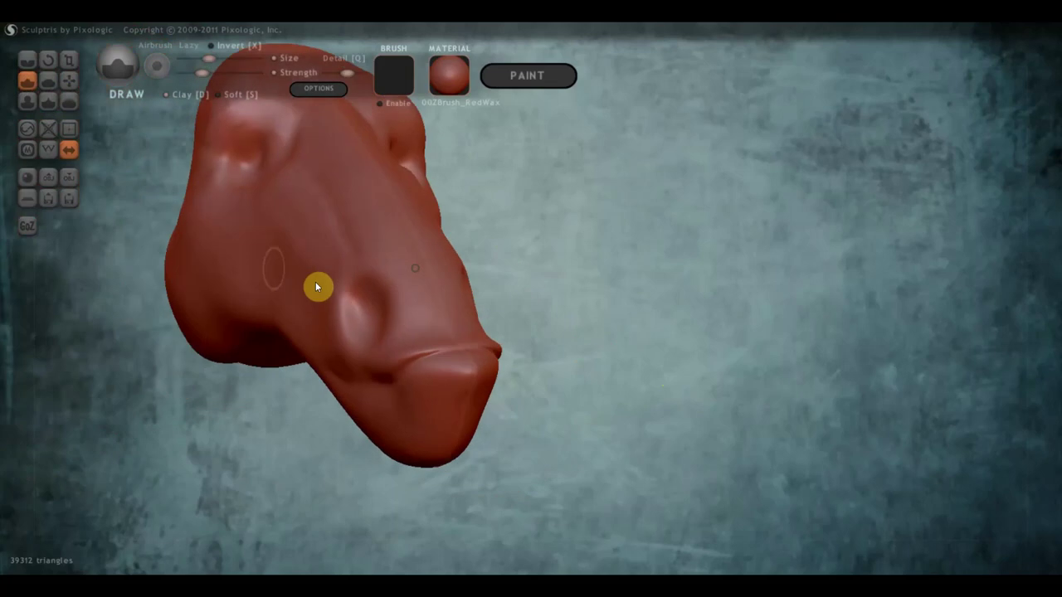
pyautogui.moveTo(389, 294); pyautogui.dragTo(358, 279)
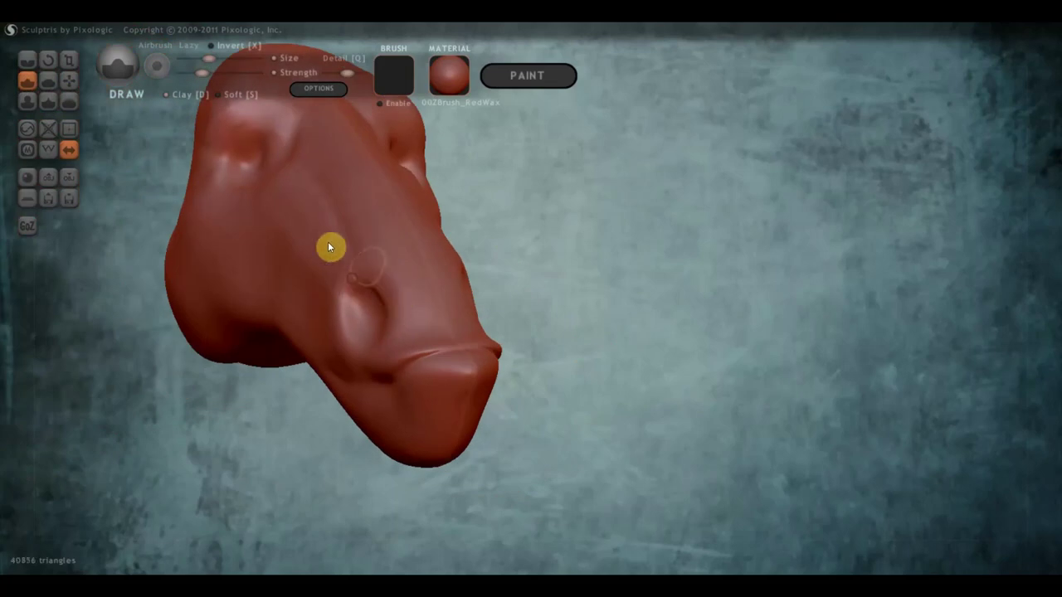
pyautogui.click(165, 93)
pyautogui.moveTo(292, 251); pyautogui.dragTo(386, 285, button='right')
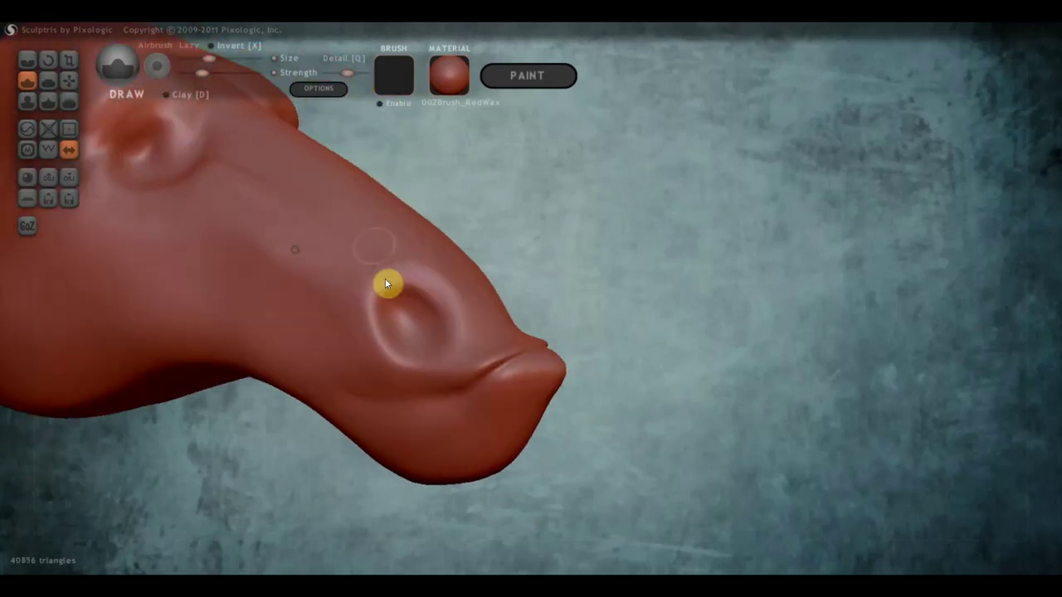
pyautogui.moveTo(401, 265); pyautogui.dragTo(373, 326)
pyautogui.moveTo(367, 288)
pyautogui.mouseDown()
pyautogui.moveTo(403, 284)
pyautogui.moveTo(379, 331)
pyautogui.moveTo(378, 294)
pyautogui.moveTo(429, 301)
pyautogui.moveTo(431, 337)
pyautogui.moveTo(403, 277)
pyautogui.moveTo(446, 318)
pyautogui.moveTo(398, 288)
pyautogui.moveTo(443, 299)
pyautogui.moveTo(365, 282)
pyautogui.moveTo(408, 291)
pyautogui.moveTo(360, 318)
pyautogui.mouseUp()
pyautogui.moveTo(360, 317)
pyautogui.mouseDown(button='right')
pyautogui.moveTo(378, 343)
pyautogui.moveTo(306, 363)
pyautogui.mouseUp(button='right')
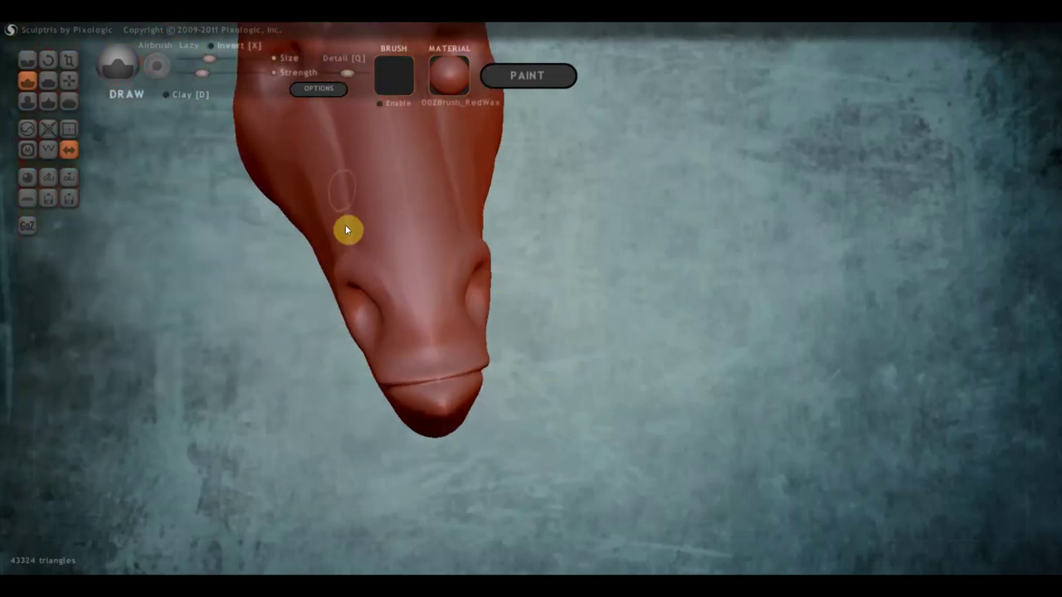
# - Carve a groove beneath the nostril and smooth the area under it
pyautogui.moveTo(323, 224)
pyautogui.mouseDown(button='right')
pyautogui.moveTo(380, 279)
pyautogui.moveTo(485, 245)
pyautogui.mouseUp(button='right')
pyautogui.scroll(2, 480, 244)
pyautogui.moveTo(440, 216)
pyautogui.mouseDown()
pyautogui.moveTo(455, 257)
pyautogui.moveTo(439, 216)
pyautogui.moveTo(446, 228)
pyautogui.moveTo(388, 219)
pyautogui.moveTo(408, 238)
pyautogui.moveTo(391, 211)
pyautogui.moveTo(412, 256)
pyautogui.mouseUp()
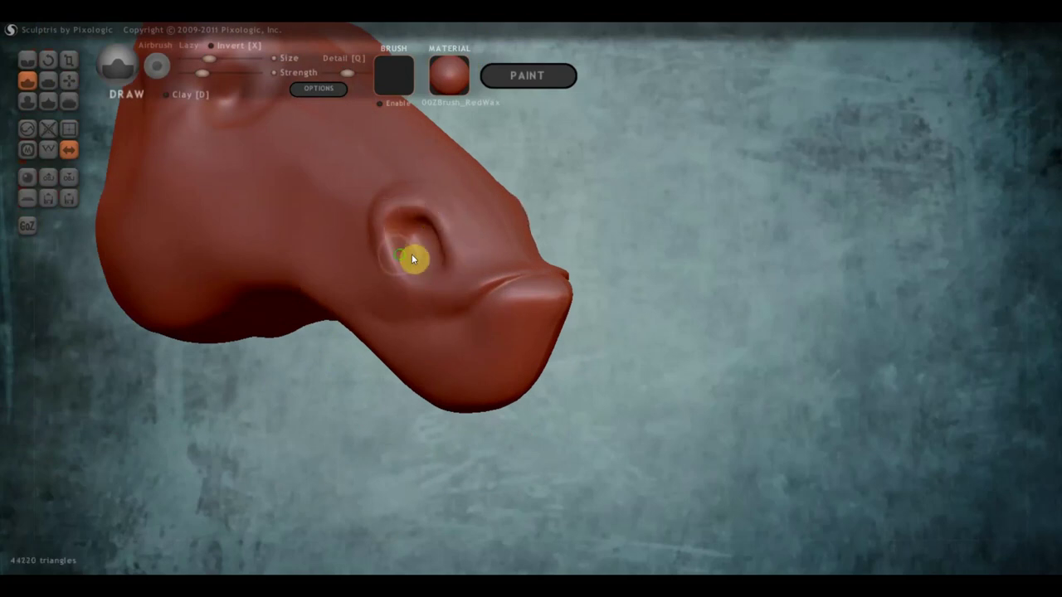
pyautogui.moveTo(412, 257); pyautogui.dragTo(474, 267, button='right')
pyautogui.moveTo(472, 266)
pyautogui.mouseDown()
pyautogui.moveTo(439, 272)
pyautogui.moveTo(442, 259)
pyautogui.mouseUp()
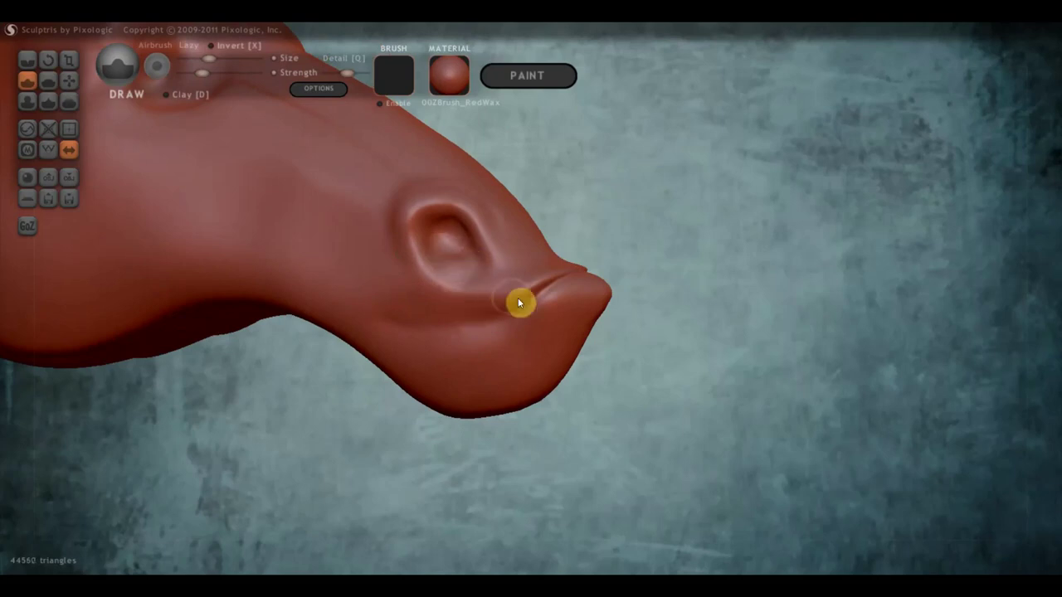
# - Deepen and lengthen the mouth crease separating the upper and lower lips
pyautogui.moveTo(520, 296)
pyautogui.mouseDown()
pyautogui.moveTo(409, 333)
pyautogui.moveTo(434, 343)
pyautogui.moveTo(407, 327)
pyautogui.moveTo(501, 312)
pyautogui.moveTo(507, 294)
pyautogui.moveTo(543, 275)
pyautogui.moveTo(493, 306)
pyautogui.mouseUp()
pyautogui.moveTo(492, 298); pyautogui.dragTo(487, 346, button='right')
pyautogui.moveTo(556, 302)
pyautogui.mouseDown()
pyautogui.moveTo(434, 359)
pyautogui.moveTo(475, 332)
pyautogui.mouseUp()
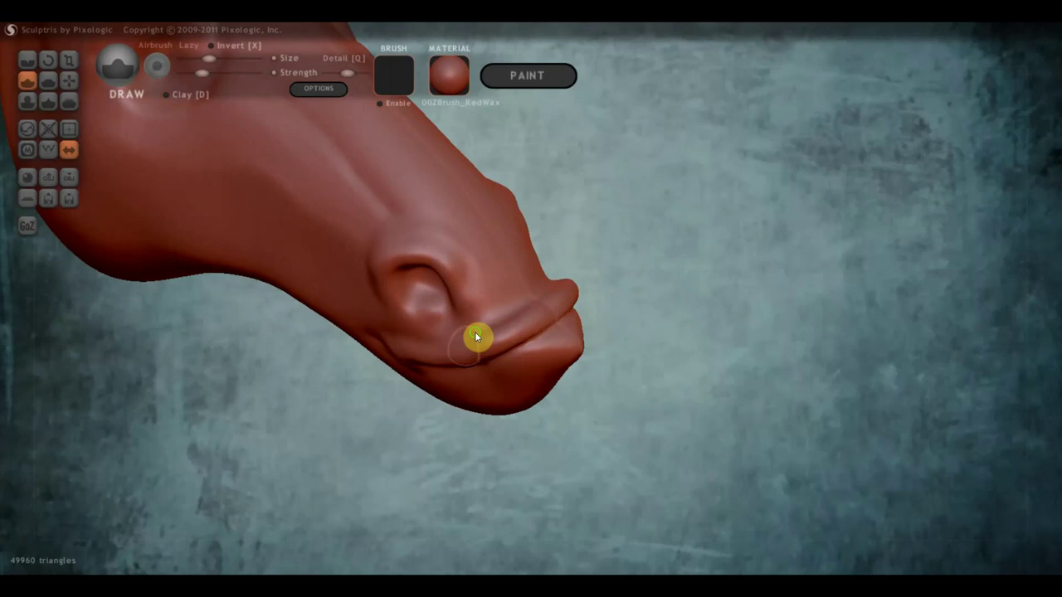
pyautogui.moveTo(475, 332)
pyautogui.mouseDown(button='right')
pyautogui.moveTo(580, 283)
pyautogui.moveTo(543, 277)
pyautogui.moveTo(515, 301)
pyautogui.moveTo(493, 287)
pyautogui.mouseUp(button='right')
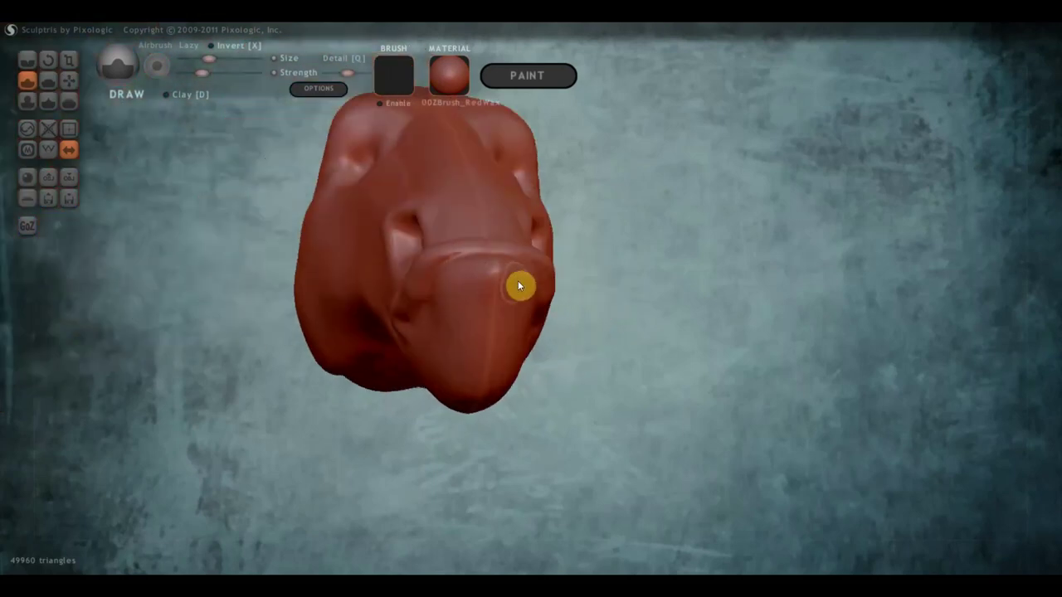
# - Flatten the front of the snout and the chin tip with the Flatten brush
pyautogui.click(48, 80)
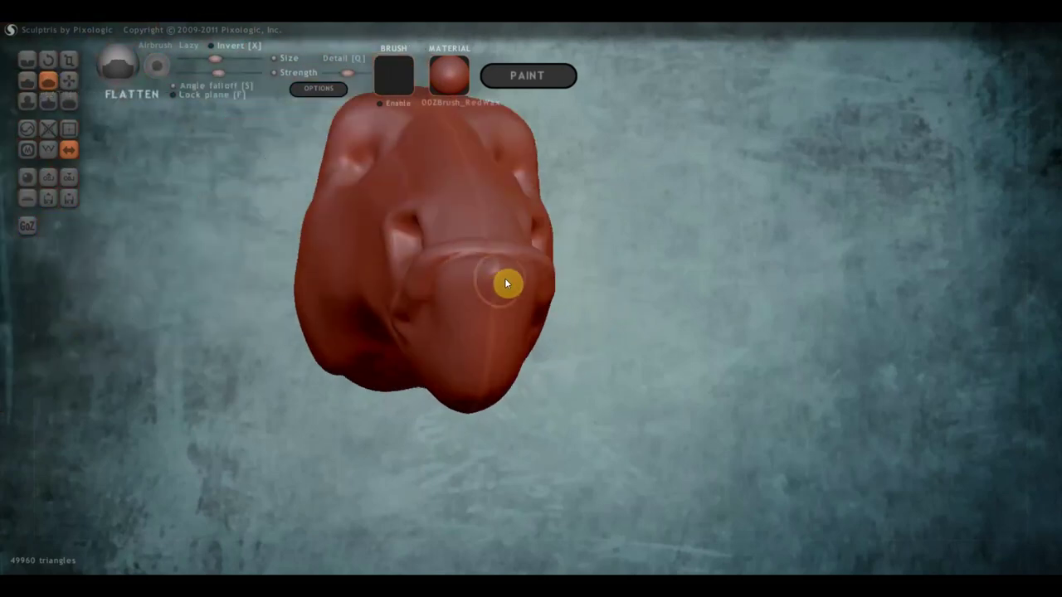
pyautogui.moveTo(505, 279); pyautogui.dragTo(475, 314)
pyautogui.moveTo(489, 307)
pyautogui.mouseDown(button='right')
pyautogui.moveTo(639, 330)
pyautogui.moveTo(631, 321)
pyautogui.moveTo(457, 432)
pyautogui.moveTo(490, 379)
pyautogui.mouseUp(button='right')
pyautogui.moveTo(490, 379)
pyautogui.mouseDown()
pyautogui.moveTo(489, 395)
pyautogui.moveTo(473, 389)
pyautogui.moveTo(457, 406)
pyautogui.moveTo(489, 387)
pyautogui.moveTo(474, 390)
pyautogui.mouseUp()
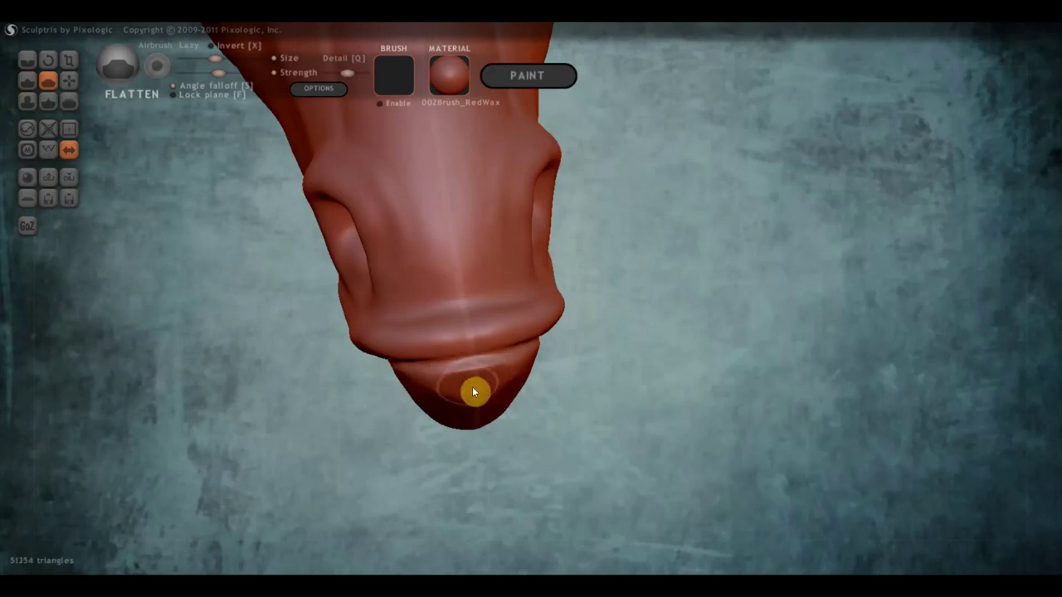
pyautogui.moveTo(474, 391)
pyautogui.mouseDown(button='right')
pyautogui.moveTo(473, 317)
pyautogui.moveTo(608, 286)
pyautogui.moveTo(575, 311)
pyautogui.moveTo(476, 304)
pyautogui.moveTo(580, 298)
pyautogui.moveTo(619, 273)
pyautogui.mouseUp(button='right')
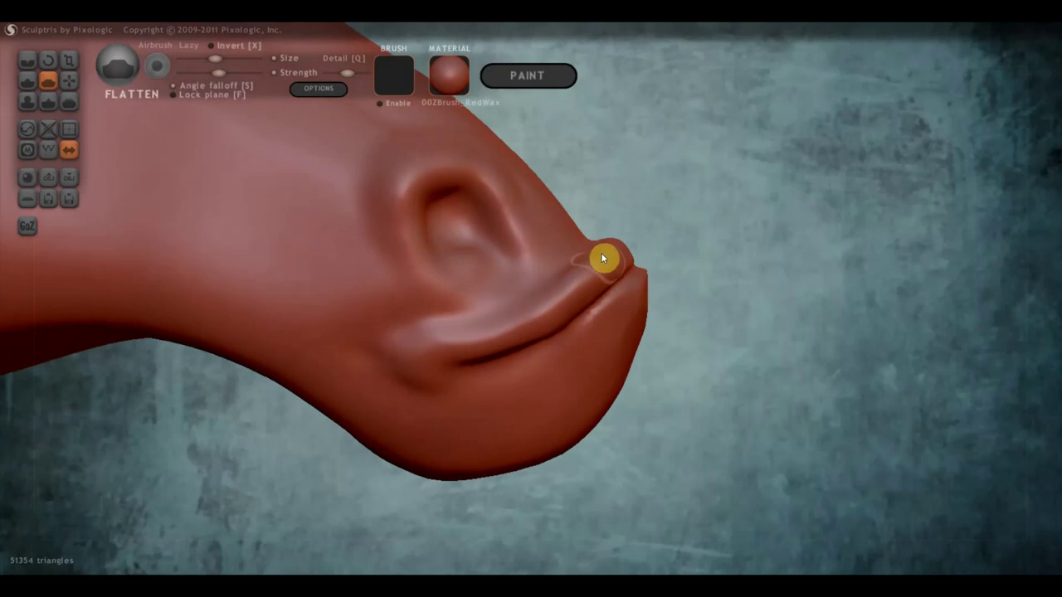
# - Flatten and refine the upper and lower lips for a cleaner edge
pyautogui.moveTo(604, 257)
pyautogui.mouseDown()
pyautogui.moveTo(547, 294)
pyautogui.moveTo(614, 240)
pyautogui.moveTo(432, 348)
pyautogui.moveTo(572, 277)
pyautogui.mouseUp()
pyautogui.moveTo(572, 276)
pyautogui.mouseDown(button='right')
pyautogui.moveTo(512, 274)
pyautogui.moveTo(504, 242)
pyautogui.mouseUp(button='right')
pyautogui.moveTo(403, 314); pyautogui.dragTo(519, 312)
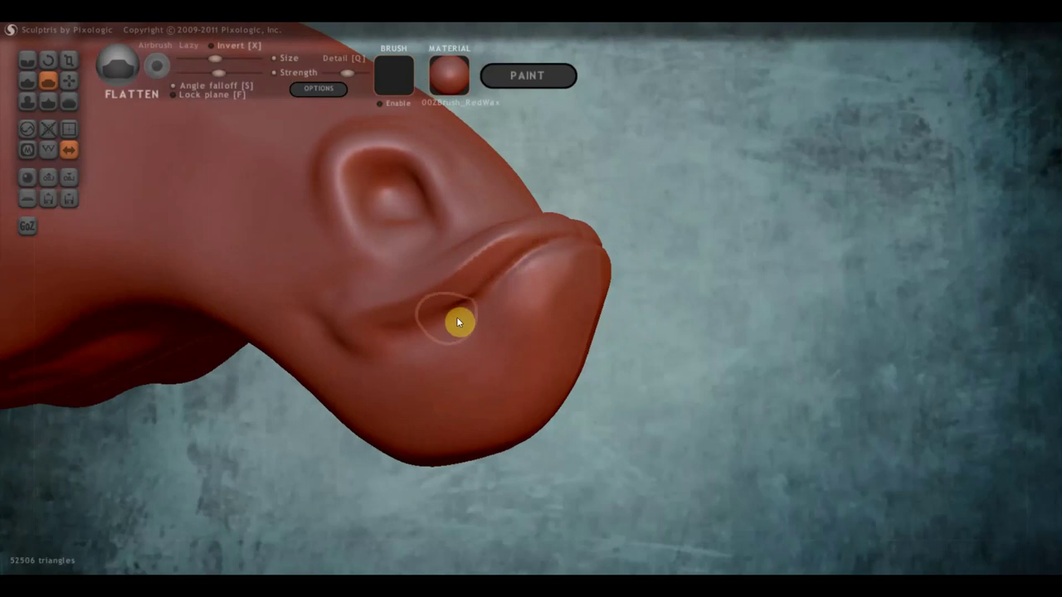
pyautogui.moveTo(519, 312); pyautogui.dragTo(584, 323, button='right')
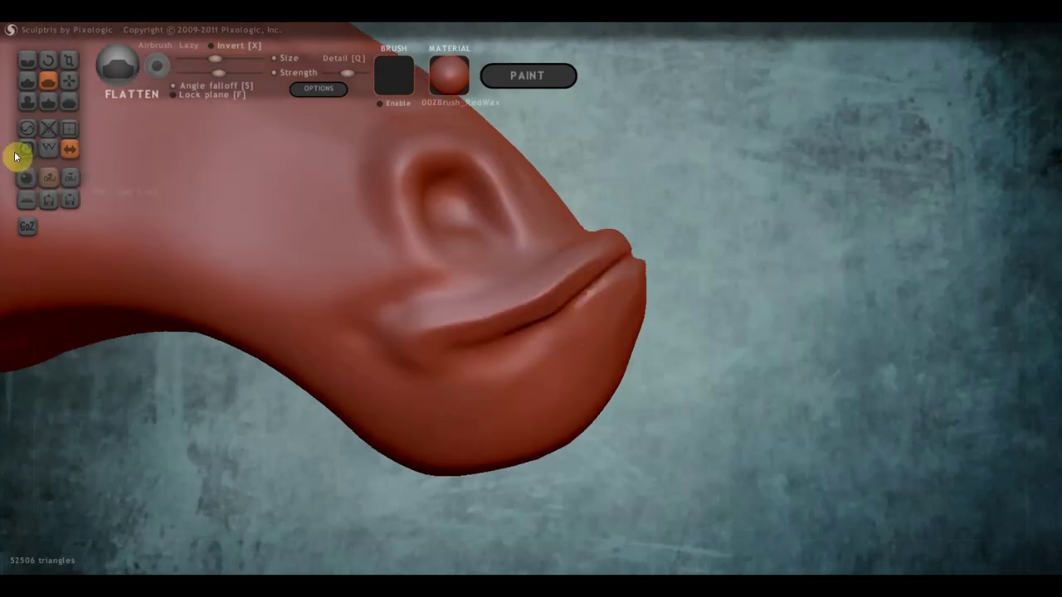
# - With Draw, add volume and a raised ridge along the lower lip
pyautogui.click(29, 82)
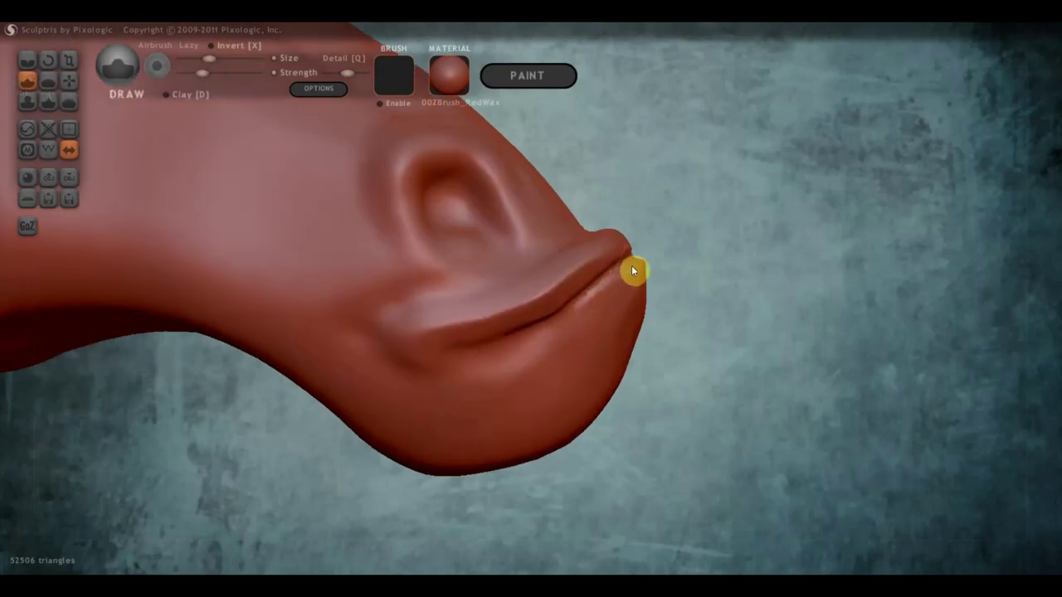
pyautogui.moveTo(631, 265); pyautogui.dragTo(612, 291)
pyautogui.moveTo(555, 335)
pyautogui.mouseDown()
pyautogui.moveTo(627, 277)
pyautogui.moveTo(496, 361)
pyautogui.moveTo(539, 339)
pyautogui.mouseUp()
pyautogui.moveTo(434, 370)
pyautogui.mouseDown()
pyautogui.moveTo(561, 324)
pyautogui.moveTo(493, 360)
pyautogui.moveTo(636, 266)
pyautogui.moveTo(538, 321)
pyautogui.moveTo(538, 295)
pyautogui.moveTo(474, 307)
pyautogui.moveTo(469, 332)
pyautogui.moveTo(514, 330)
pyautogui.moveTo(452, 329)
pyautogui.mouseUp()
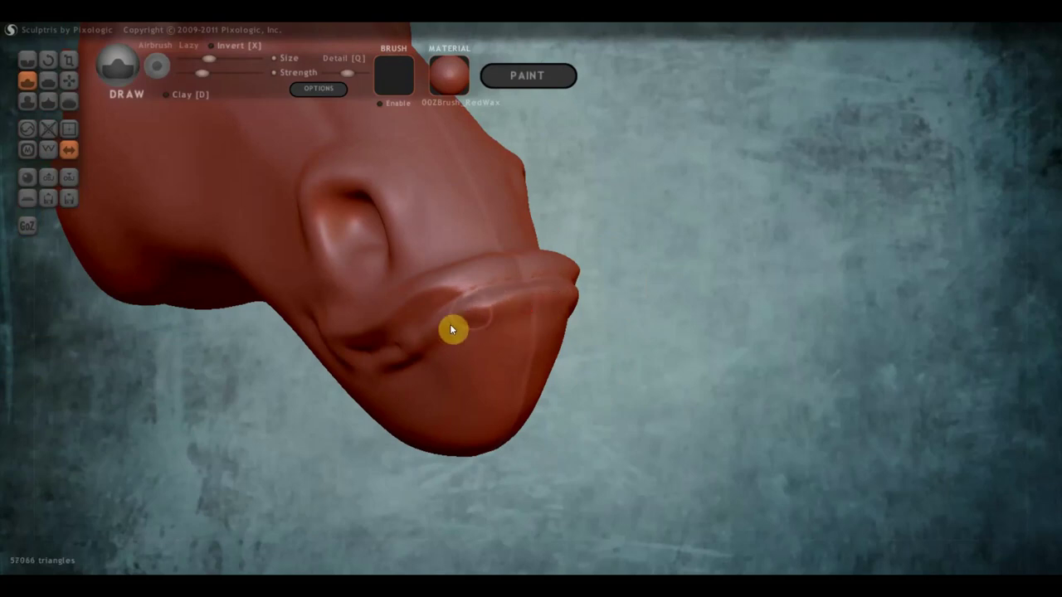
pyautogui.moveTo(505, 343)
pyautogui.mouseDown(button='right')
pyautogui.moveTo(474, 348)
pyautogui.moveTo(378, 311)
pyautogui.moveTo(404, 319)
pyautogui.moveTo(332, 274)
pyautogui.mouseUp(button='right')
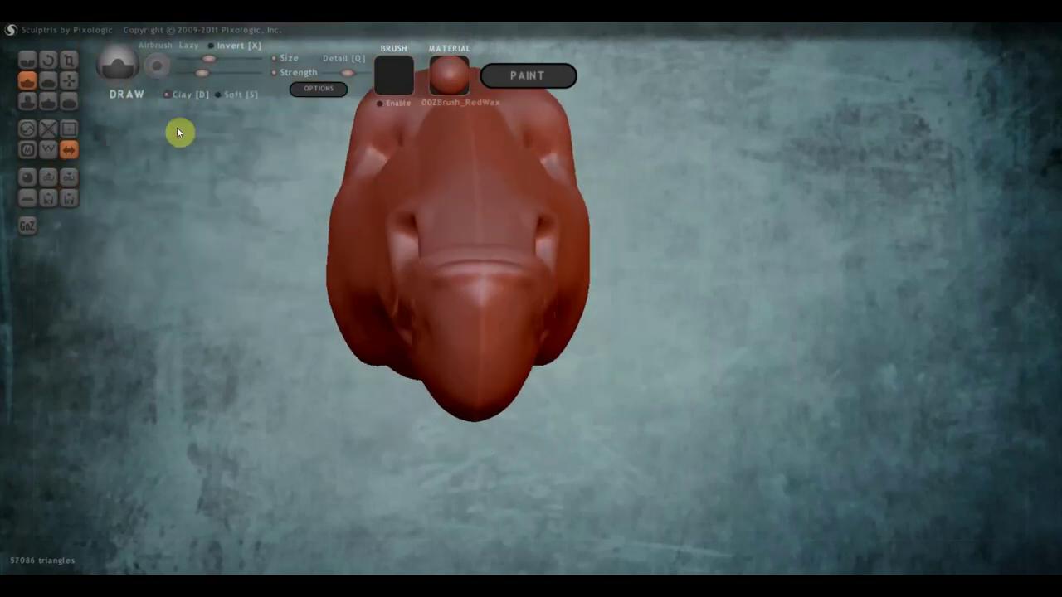
pyautogui.moveTo(177, 132)
pyautogui.mouseDown(button='right')
pyautogui.moveTo(306, 313)
pyautogui.moveTo(465, 316)
pyautogui.mouseUp(button='right')
pyautogui.moveTo(465, 317)
pyautogui.mouseDown()
pyautogui.moveTo(475, 335)
pyautogui.moveTo(492, 314)
pyautogui.moveTo(509, 346)
pyautogui.moveTo(473, 337)
pyautogui.mouseUp()
# - Sculpt the snout tip and build up a ridge under the lower lip and chin
pyautogui.moveTo(473, 336); pyautogui.dragTo(509, 379, button='right')
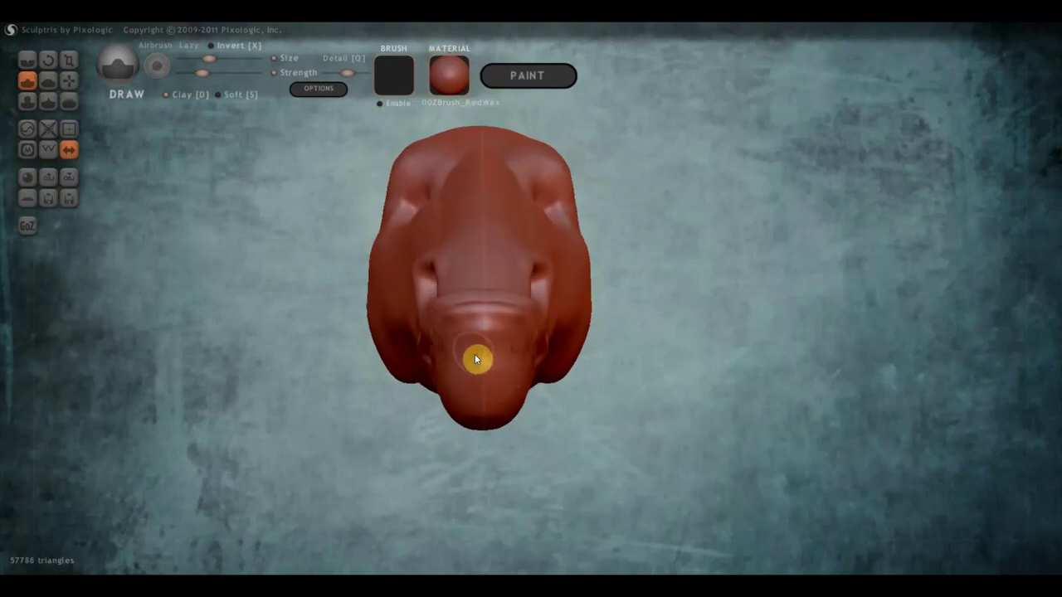
pyautogui.moveTo(475, 358); pyautogui.dragTo(502, 342)
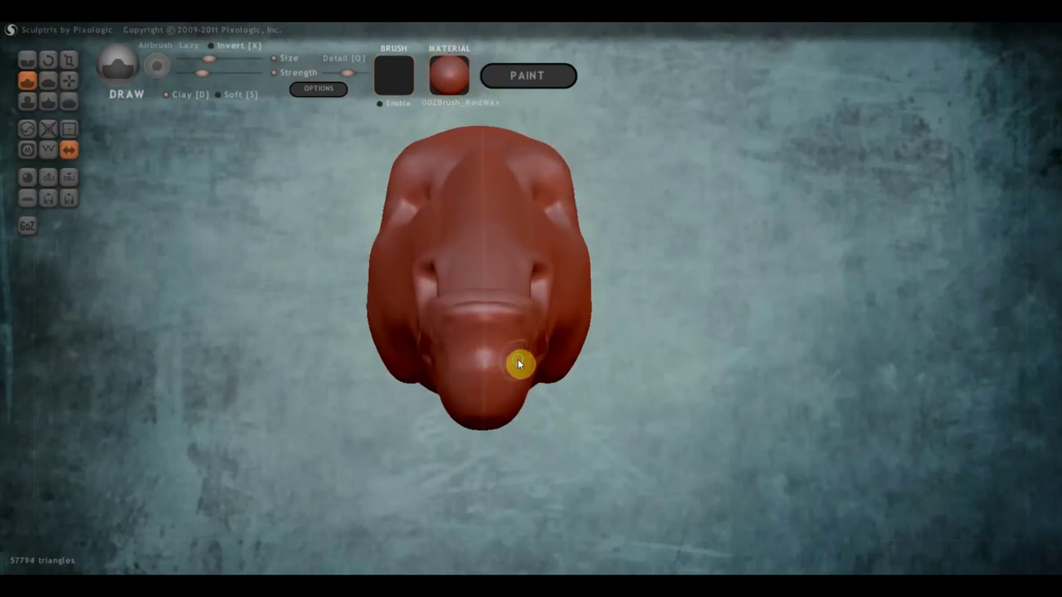
pyautogui.moveTo(517, 363); pyautogui.dragTo(605, 363, button='right')
pyautogui.moveTo(605, 363)
pyautogui.mouseDown()
pyautogui.moveTo(564, 345)
pyautogui.moveTo(542, 363)
pyautogui.mouseUp()
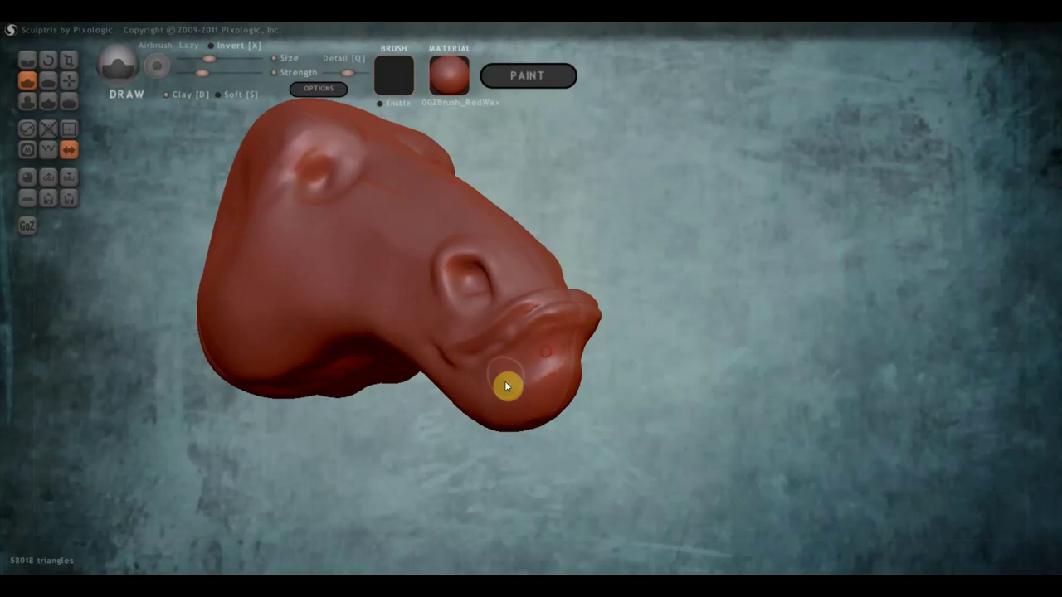
pyautogui.moveTo(545, 380)
pyautogui.mouseDown(button='right')
pyautogui.moveTo(623, 396)
pyautogui.moveTo(611, 384)
pyautogui.moveTo(623, 375)
pyautogui.mouseUp(button='right')
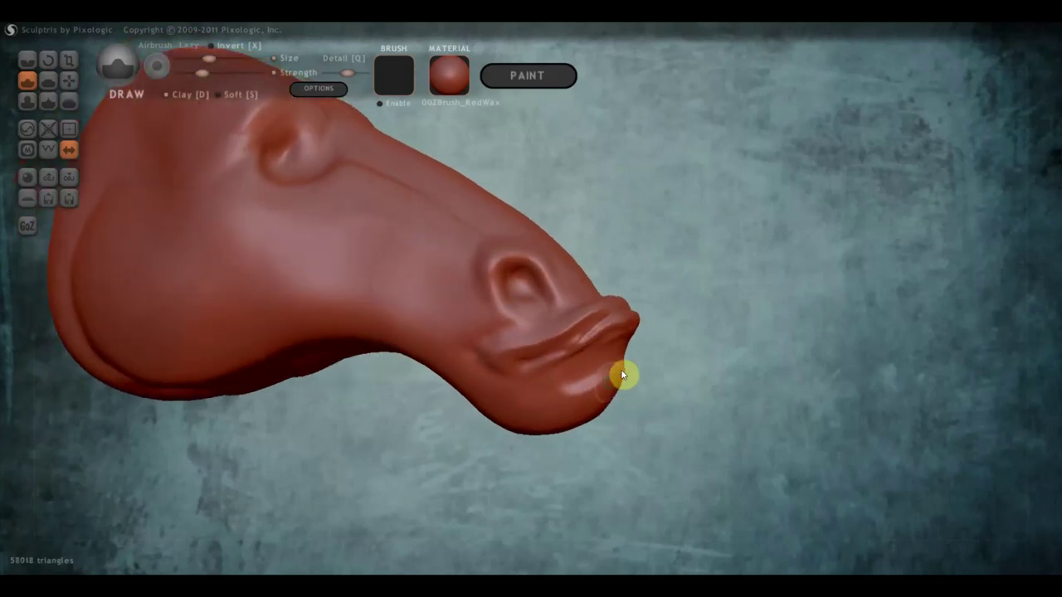
pyautogui.moveTo(618, 367); pyautogui.dragTo(540, 445)
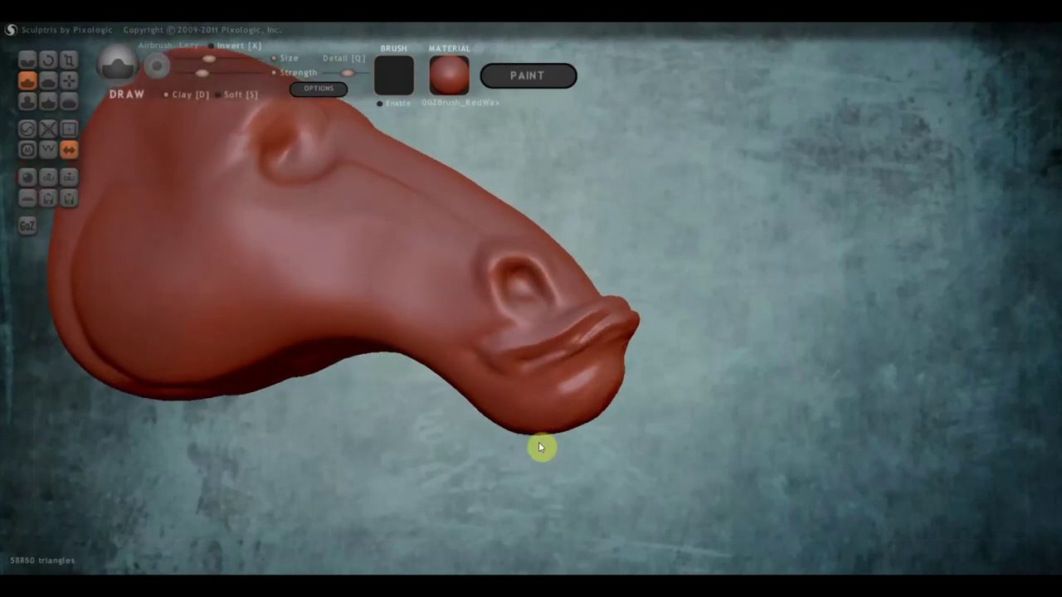
pyautogui.moveTo(606, 406); pyautogui.dragTo(539, 443)
pyautogui.moveTo(538, 443)
pyautogui.mouseDown(button='right')
pyautogui.moveTo(572, 417)
pyautogui.moveTo(631, 420)
pyautogui.moveTo(598, 406)
pyautogui.mouseUp(button='right')
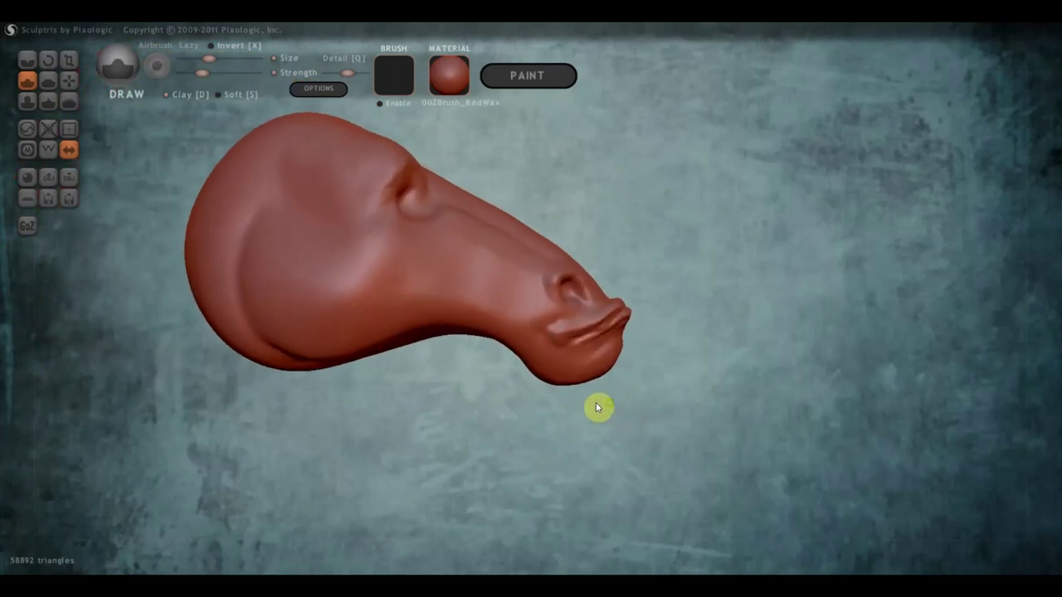
# - With a slightly smaller Grab brush, pull the chin underside down and outward
pyautogui.click(70, 80)
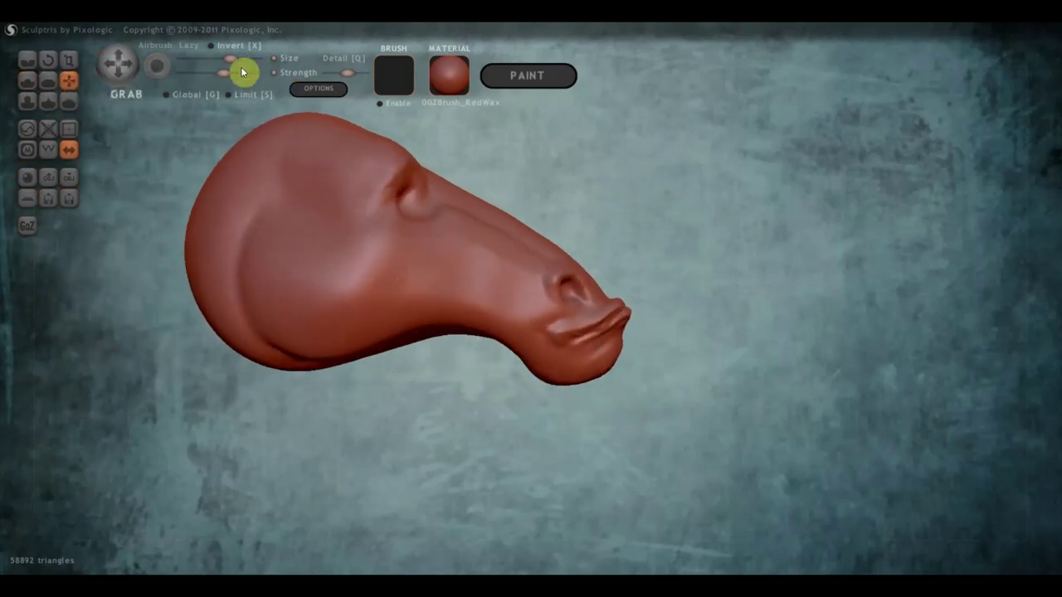
pyautogui.moveTo(232, 60); pyautogui.dragTo(223, 59)
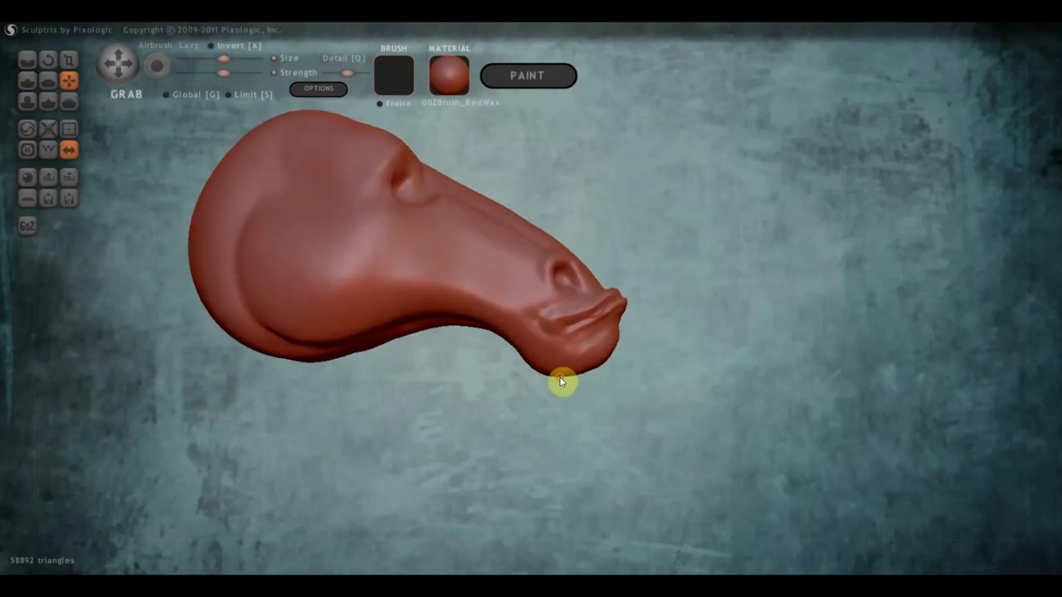
pyautogui.scroll(3, 575, 396)
pyautogui.moveTo(573, 398); pyautogui.dragTo(653, 398)
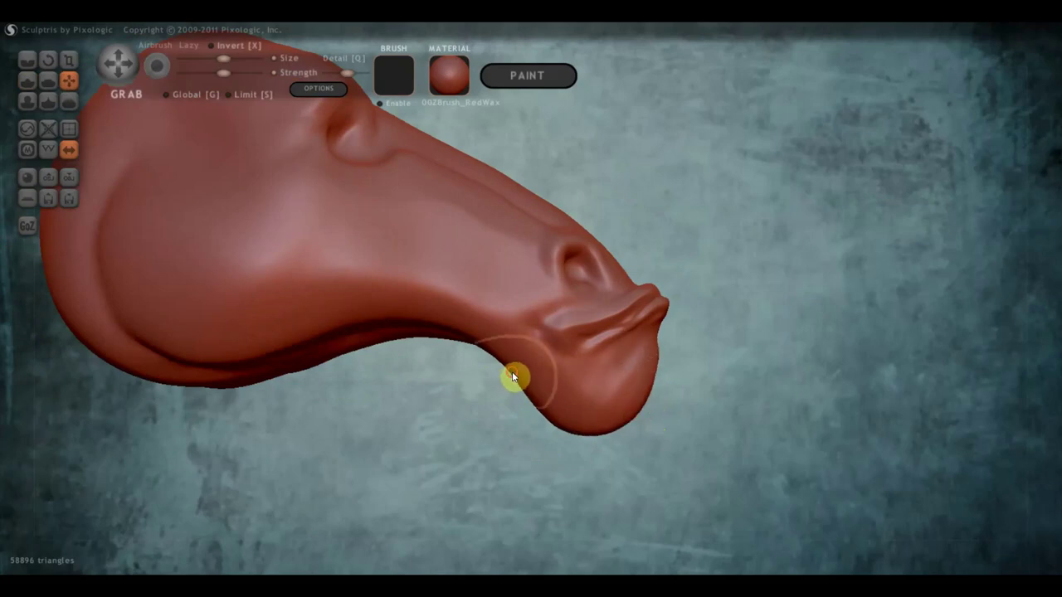
pyautogui.moveTo(512, 374); pyautogui.dragTo(535, 376)
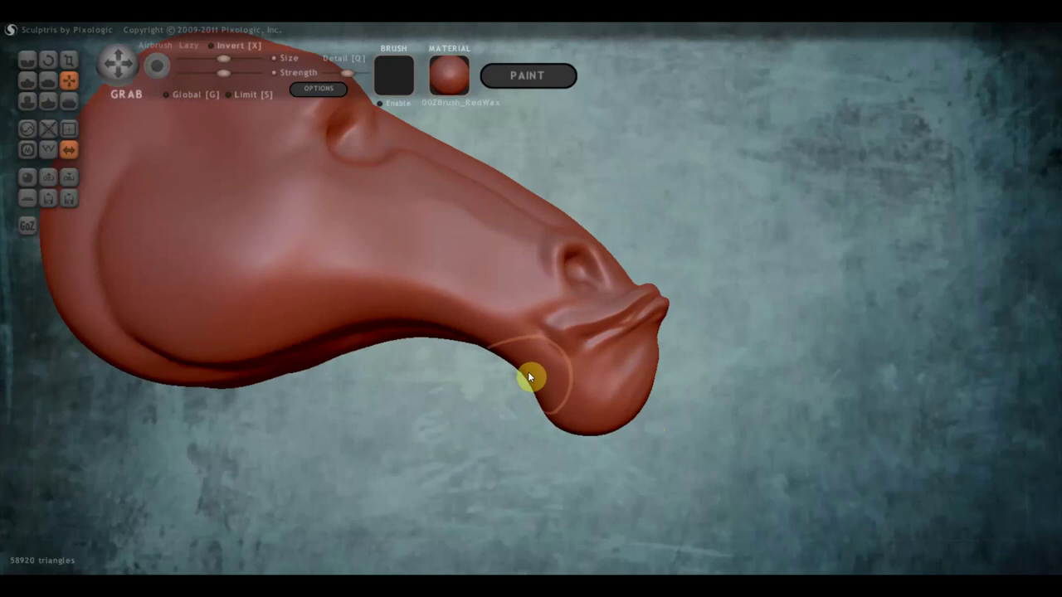
# - Lift the surface just above the nostril and rotate the head to check it
pyautogui.scroll(2, 548, 238)
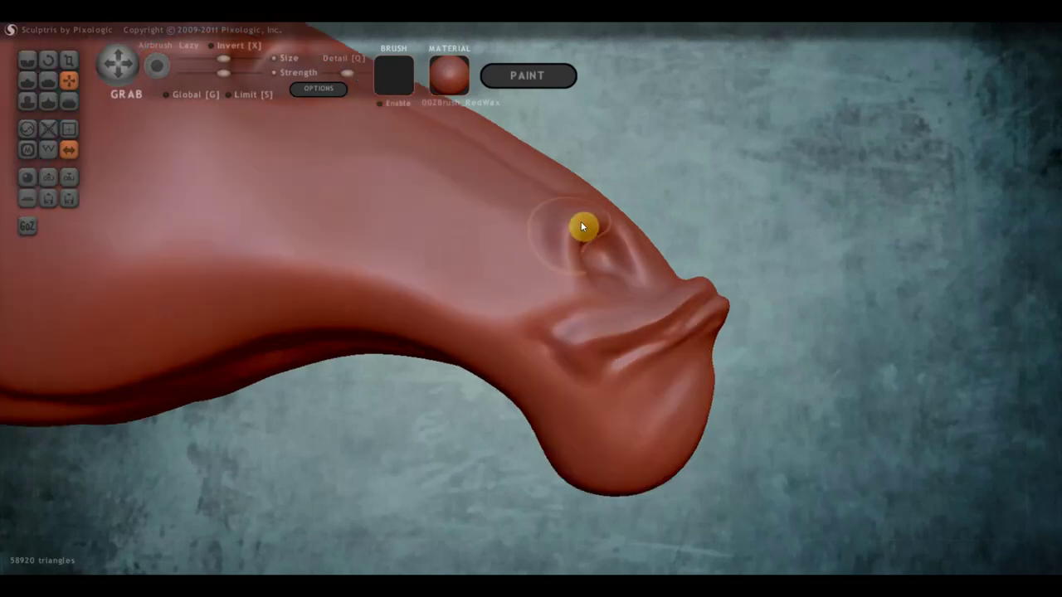
pyautogui.moveTo(584, 223); pyautogui.dragTo(599, 200)
pyautogui.moveTo(598, 217)
pyautogui.mouseDown(button='right')
pyautogui.moveTo(392, 251)
pyautogui.moveTo(467, 280)
pyautogui.moveTo(599, 250)
pyautogui.mouseUp(button='right')
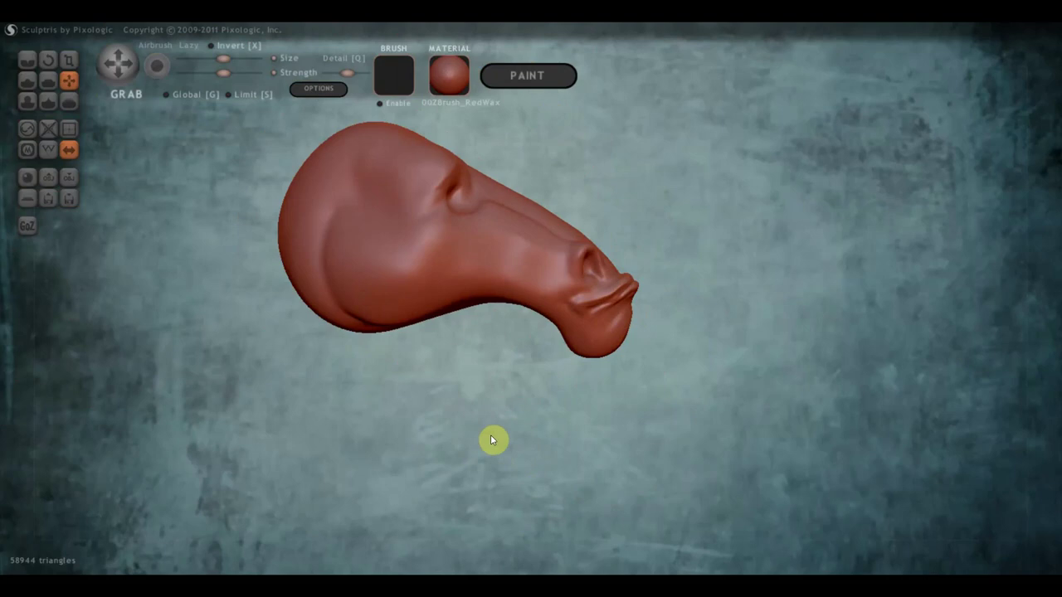
pyautogui.scroll(3, 456, 355)
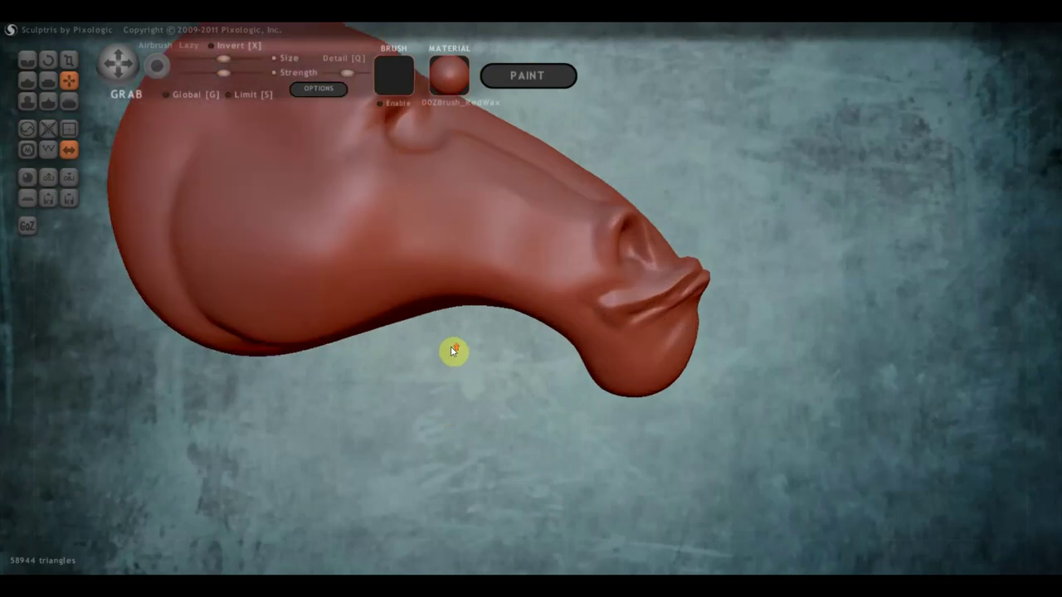
pyautogui.scroll(-1, 454, 349)
pyautogui.moveTo(454, 349)
pyautogui.mouseDown(button='right')
pyautogui.moveTo(448, 284)
pyautogui.moveTo(457, 356)
pyautogui.moveTo(486, 350)
pyautogui.mouseUp(button='right')
pyautogui.scroll(-2, 432, 322)
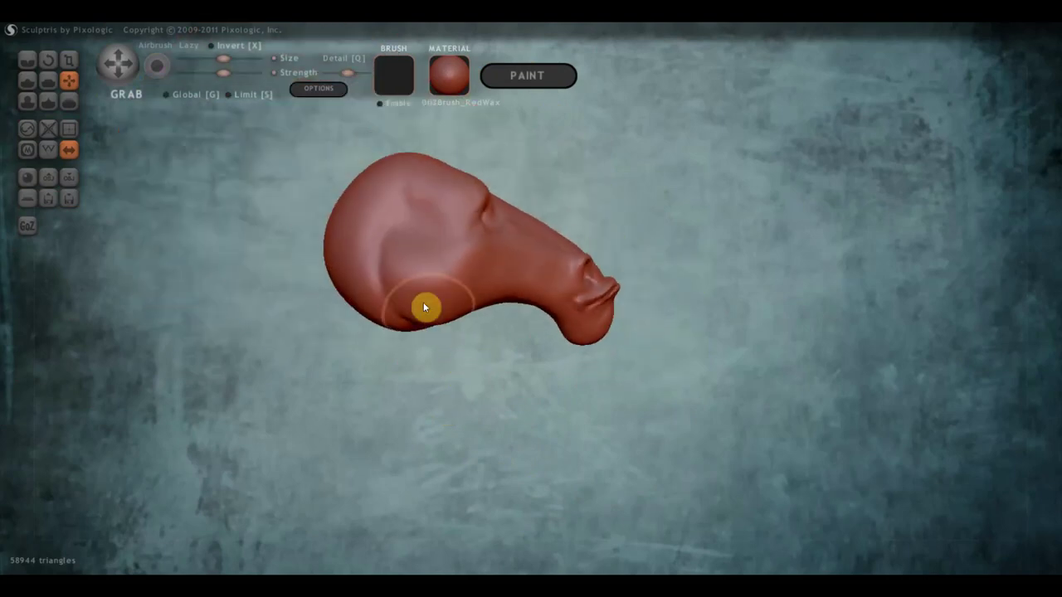
pyautogui.moveTo(357, 290); pyautogui.dragTo(511, 251, button='right')
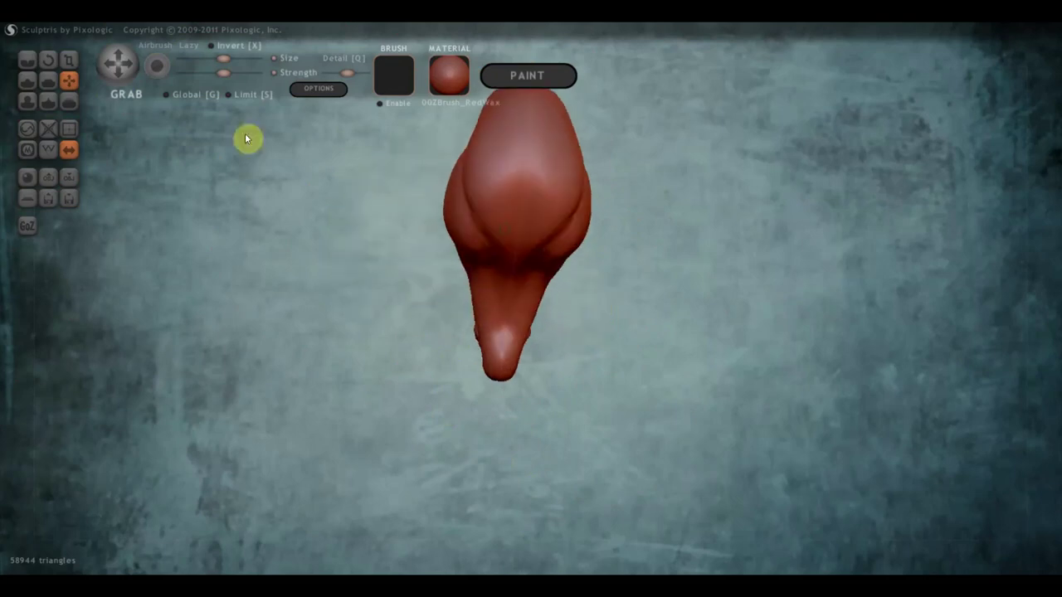
# - Build up clay over the top and back of the skull with the Draw brush
pyautogui.click(27, 81)
pyautogui.scroll(-1, 526, 186)
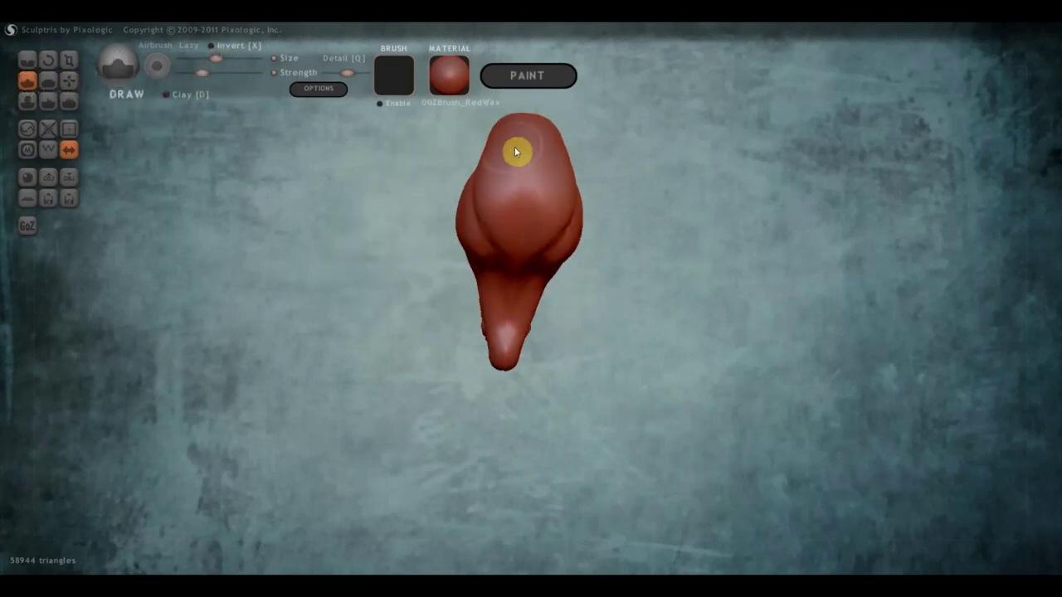
pyautogui.scroll(-1, 514, 190)
pyautogui.moveTo(514, 222)
pyautogui.mouseDown()
pyautogui.moveTo(525, 243)
pyautogui.moveTo(512, 232)
pyautogui.moveTo(532, 231)
pyautogui.moveTo(518, 245)
pyautogui.moveTo(536, 166)
pyautogui.moveTo(507, 197)
pyautogui.moveTo(519, 234)
pyautogui.moveTo(529, 215)
pyautogui.moveTo(504, 247)
pyautogui.moveTo(365, 311)
pyautogui.moveTo(407, 225)
pyautogui.moveTo(473, 294)
pyautogui.moveTo(417, 251)
pyautogui.moveTo(450, 244)
pyautogui.moveTo(462, 277)
pyautogui.moveTo(434, 240)
pyautogui.moveTo(420, 257)
pyautogui.moveTo(415, 356)
pyautogui.moveTo(489, 329)
pyautogui.moveTo(465, 274)
pyautogui.moveTo(457, 308)
pyautogui.moveTo(457, 228)
pyautogui.moveTo(431, 254)
pyautogui.mouseUp()
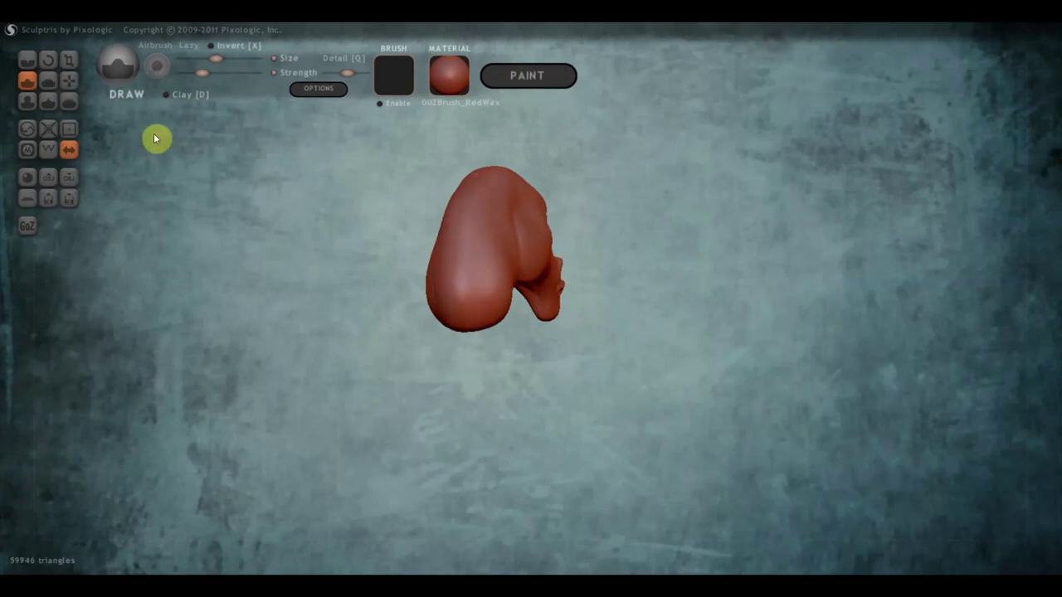
# - With Grab, pull the lower head downward and push the back up into a shoulder
pyautogui.click(69, 81)
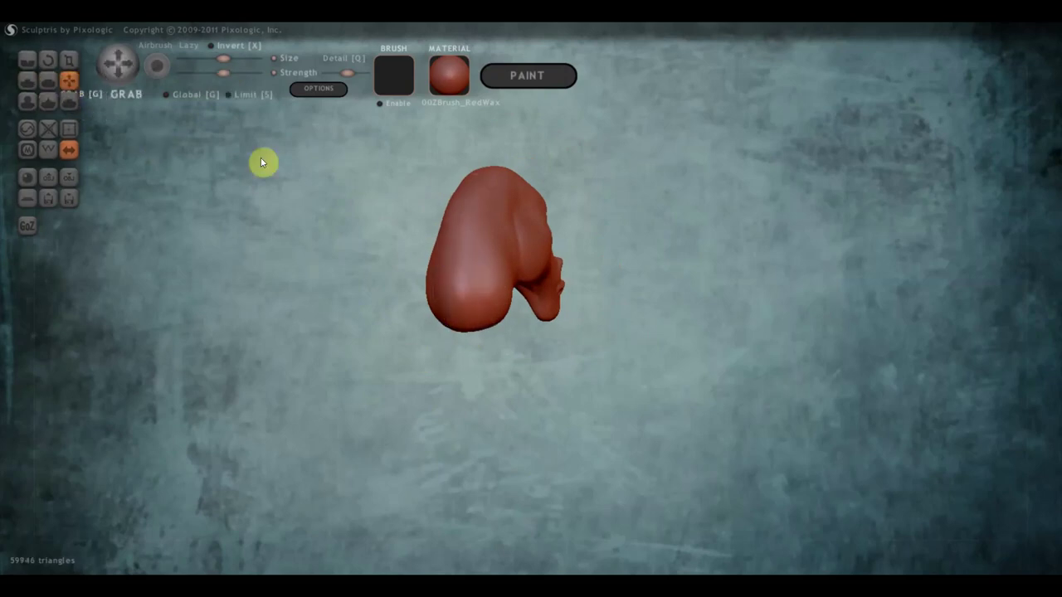
pyautogui.moveTo(475, 313)
pyautogui.mouseDown()
pyautogui.moveTo(462, 352)
pyautogui.moveTo(398, 356)
pyautogui.moveTo(457, 362)
pyautogui.moveTo(437, 406)
pyautogui.moveTo(360, 381)
pyautogui.mouseUp()
pyautogui.scroll(3, 434, 348)
pyautogui.scroll(-3, 362, 336)
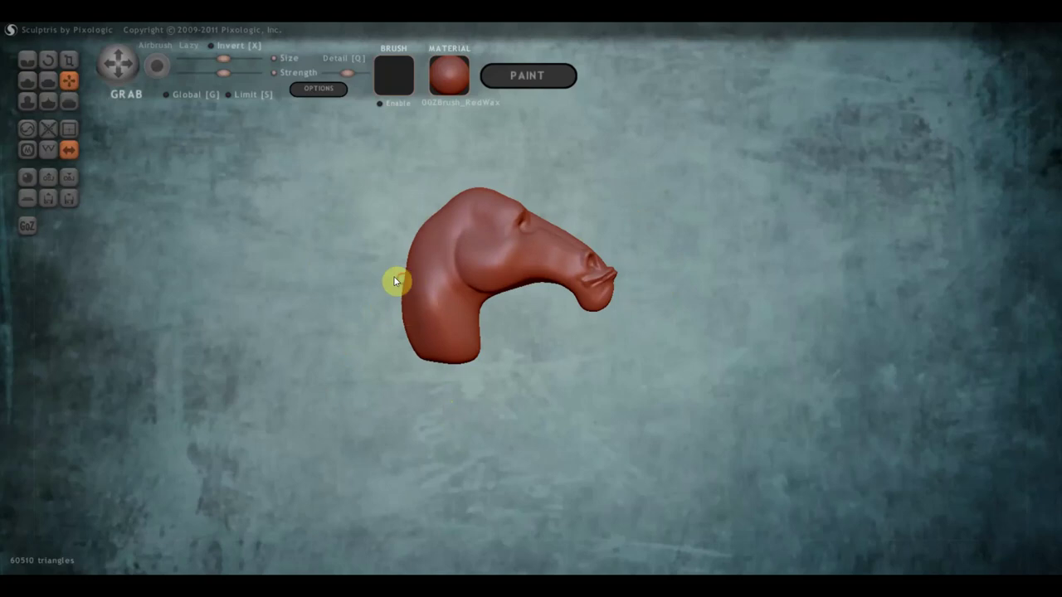
pyautogui.moveTo(396, 281); pyautogui.dragTo(405, 276)
pyautogui.scroll(2, 390, 274)
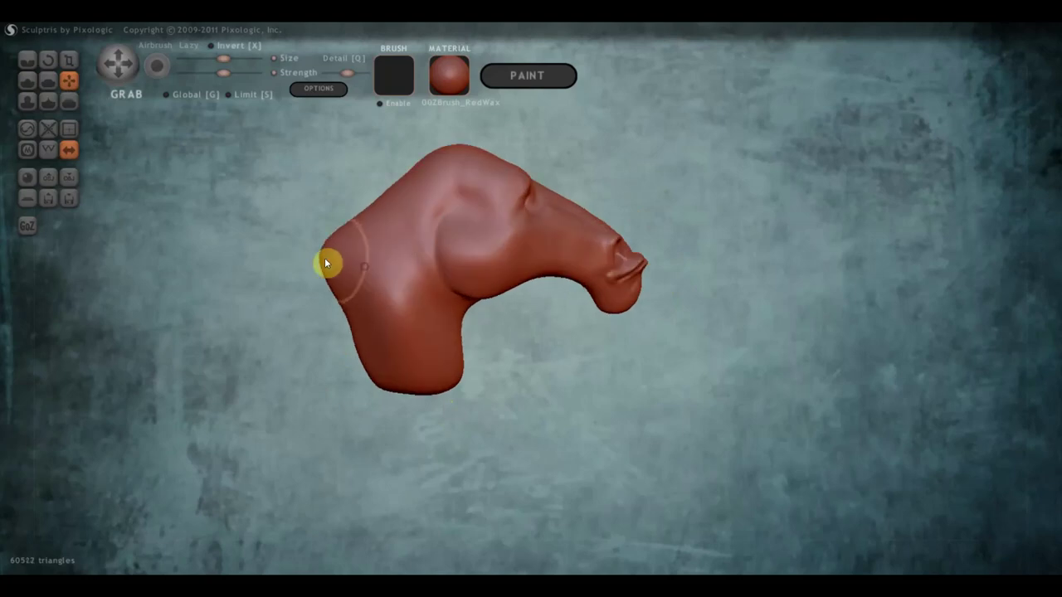
pyautogui.moveTo(325, 264); pyautogui.dragTo(402, 182)
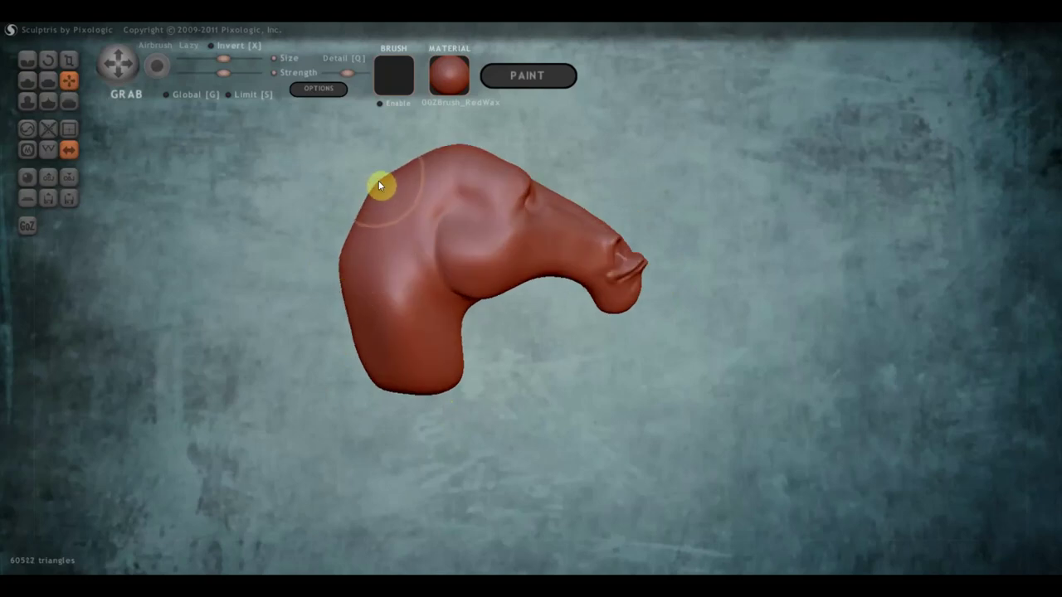
pyautogui.moveTo(370, 220); pyautogui.dragTo(354, 221)
# - Pull out the lower back bulge and extend the neck base further down
pyautogui.scroll(-2, 373, 328)
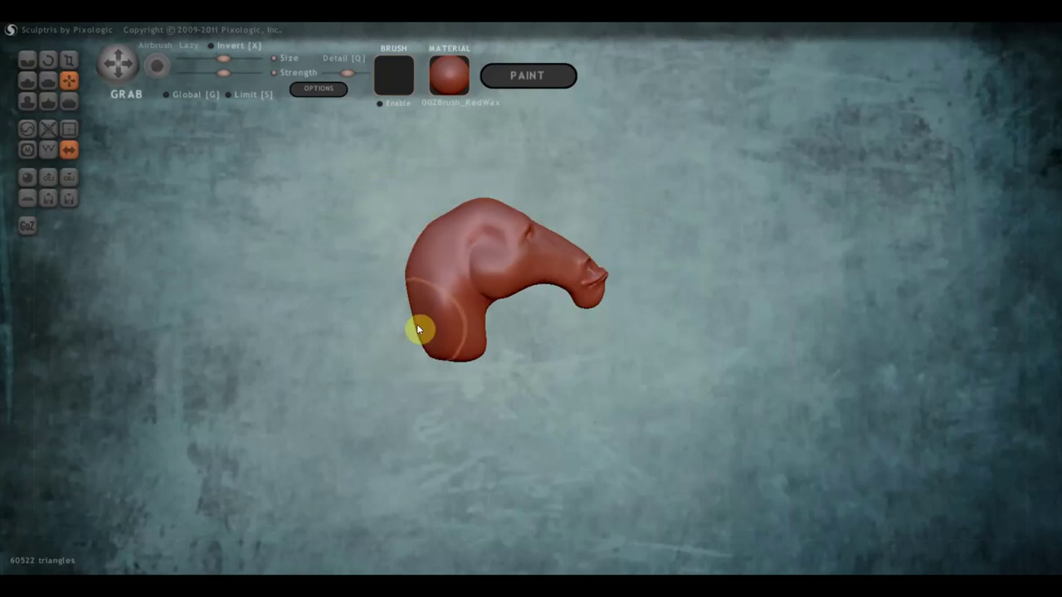
pyautogui.moveTo(416, 325)
pyautogui.mouseDown()
pyautogui.moveTo(400, 323)
pyautogui.moveTo(396, 283)
pyautogui.mouseUp()
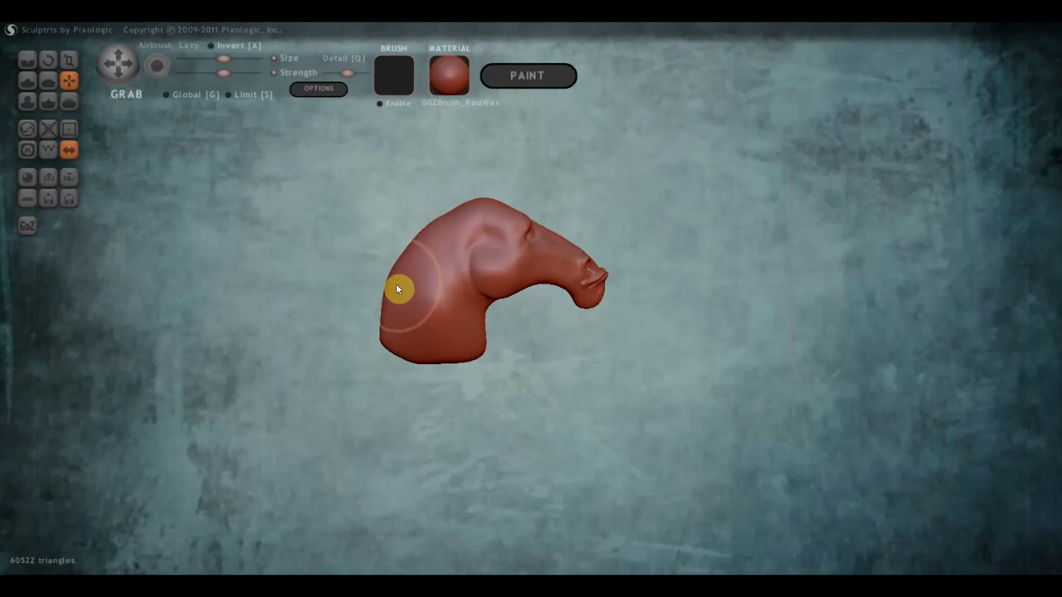
pyautogui.scroll(2, 448, 173)
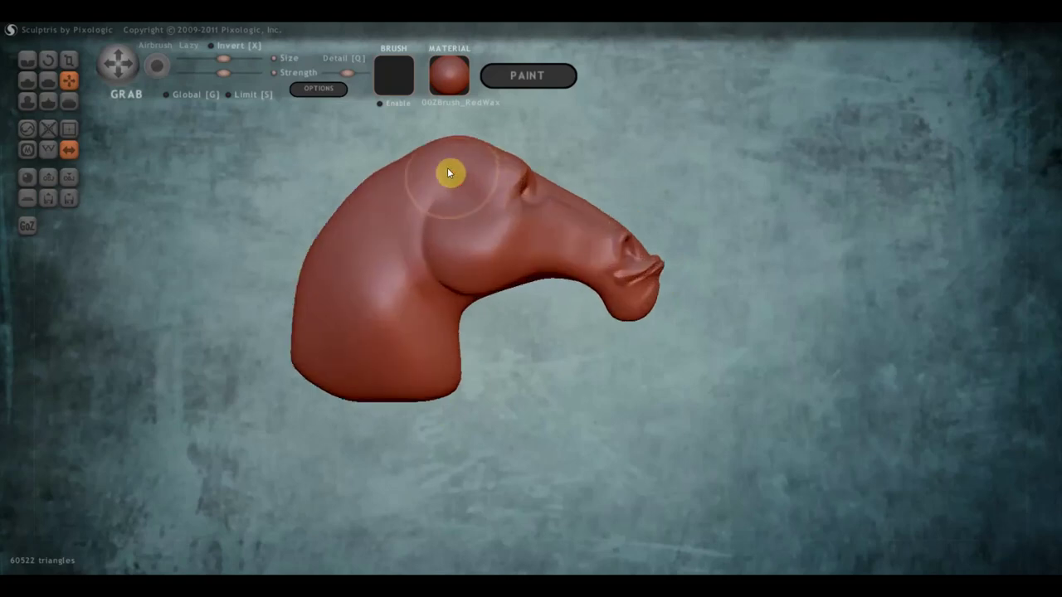
pyautogui.scroll(-1, 448, 172)
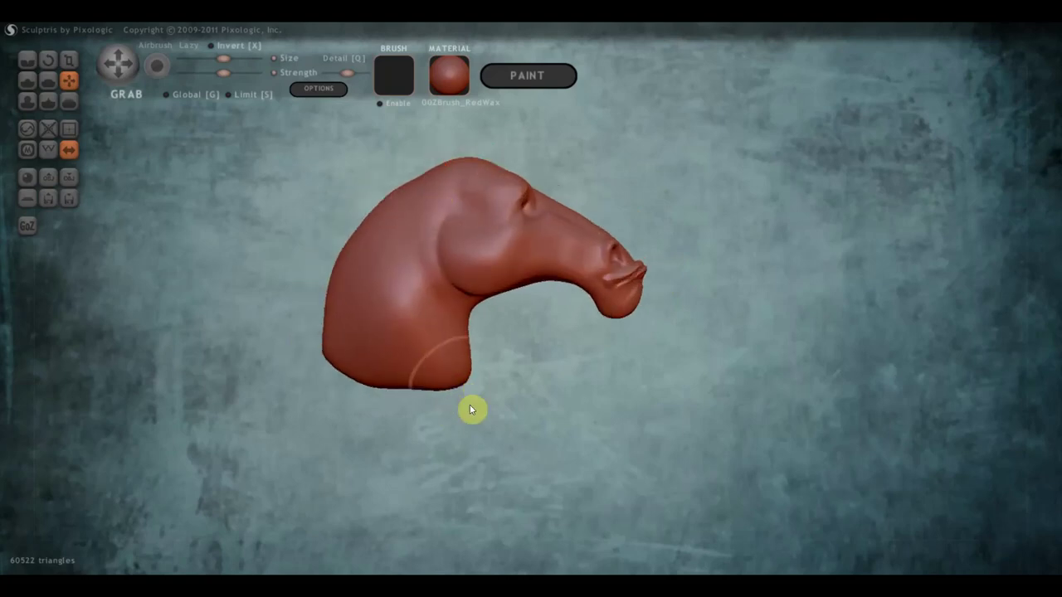
pyautogui.moveTo(470, 407); pyautogui.dragTo(484, 427)
pyautogui.moveTo(415, 382); pyautogui.dragTo(423, 401)
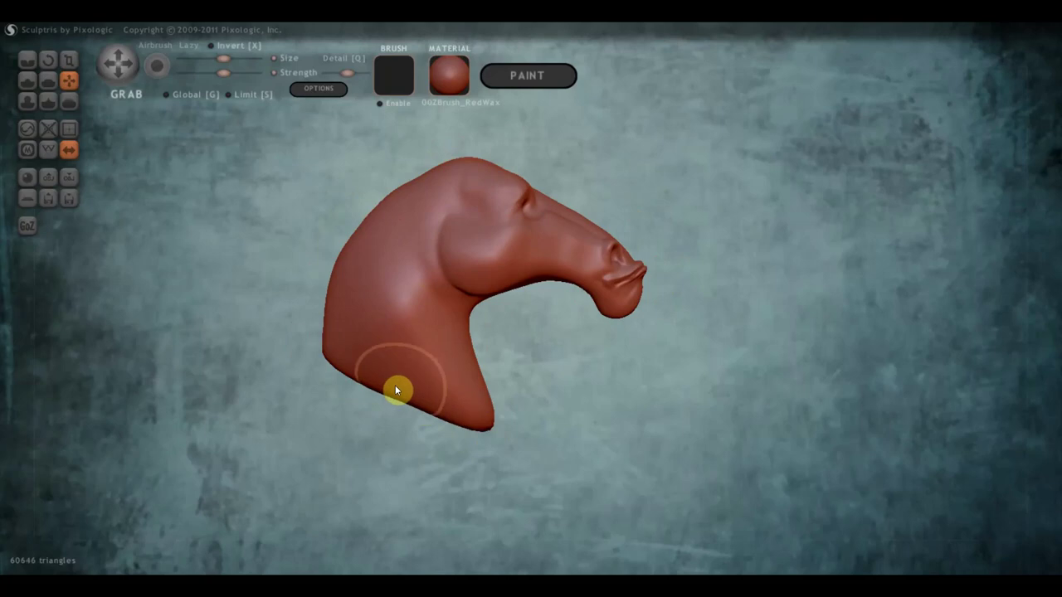
# - Widen the lower neck into a V-shaped base, then reduce the brush size
pyautogui.moveTo(400, 318); pyautogui.dragTo(346, 354, button='right')
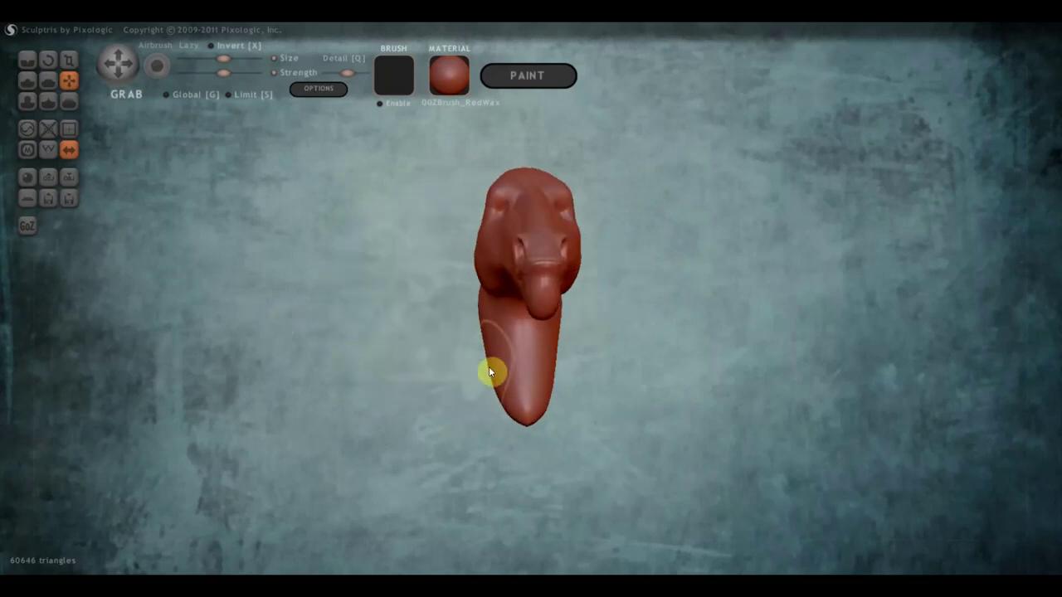
pyautogui.moveTo(489, 372); pyautogui.dragTo(427, 382)
pyautogui.moveTo(493, 408); pyautogui.dragTo(508, 417, button='right')
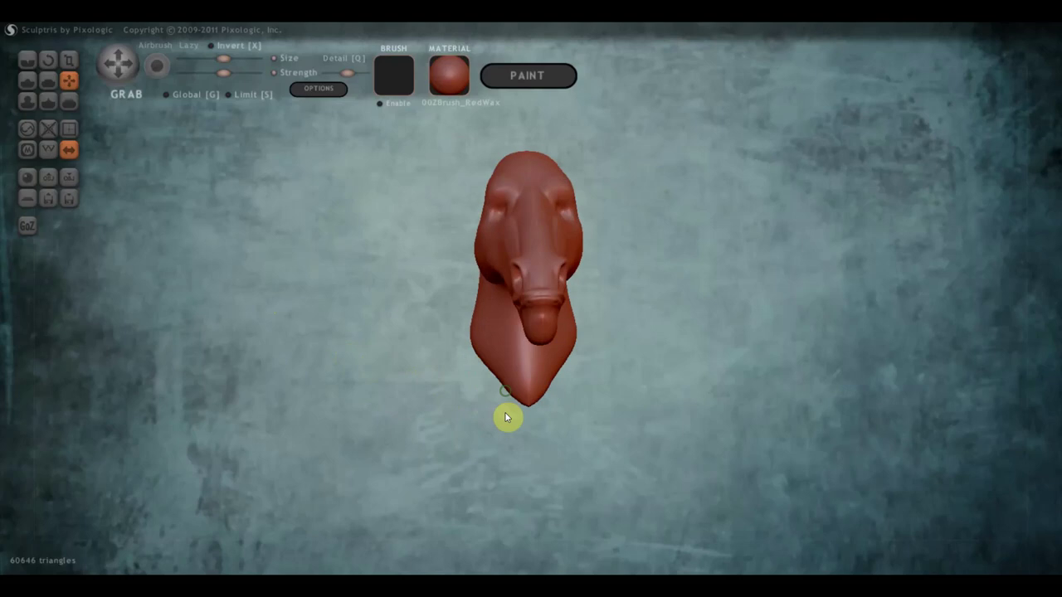
pyautogui.scroll(3, 507, 417)
pyautogui.scroll(2, 482, 372)
pyautogui.moveTo(467, 400)
pyautogui.mouseDown()
pyautogui.moveTo(445, 434)
pyautogui.moveTo(484, 442)
pyautogui.moveTo(440, 367)
pyautogui.mouseUp()
pyautogui.moveTo(440, 367)
pyautogui.mouseDown(button='right')
pyautogui.moveTo(581, 348)
pyautogui.moveTo(356, 367)
pyautogui.mouseUp(button='right')
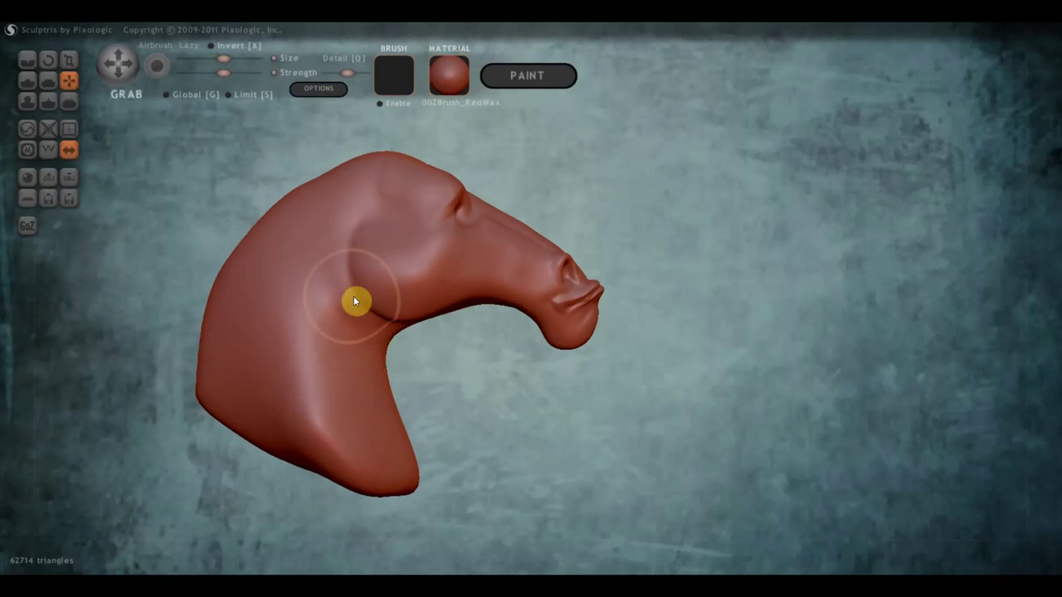
pyautogui.moveTo(675, 234); pyautogui.dragTo(605, 267, button='middle')
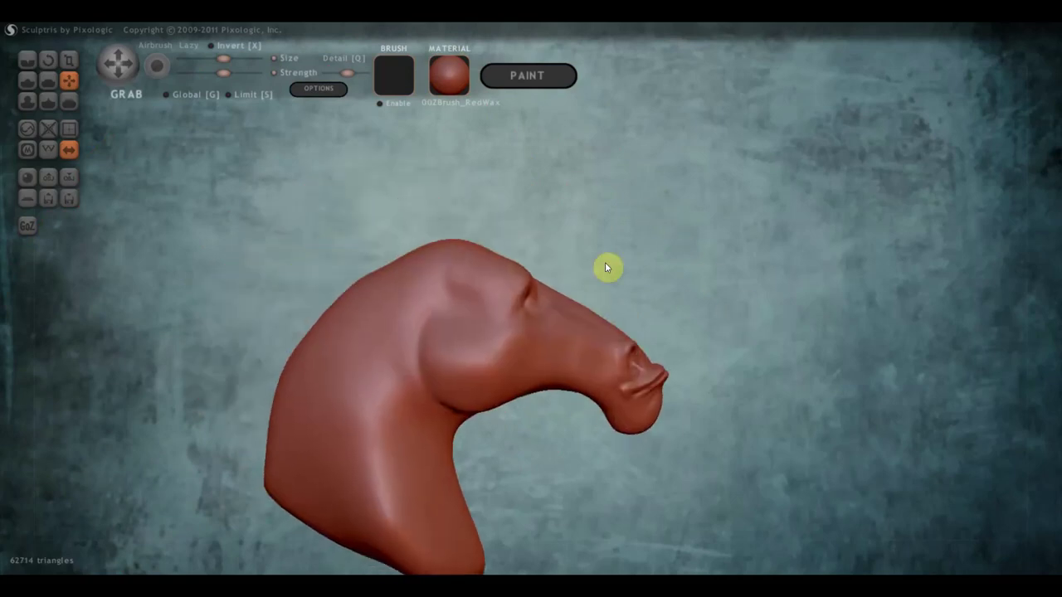
pyautogui.scroll(3, 605, 267)
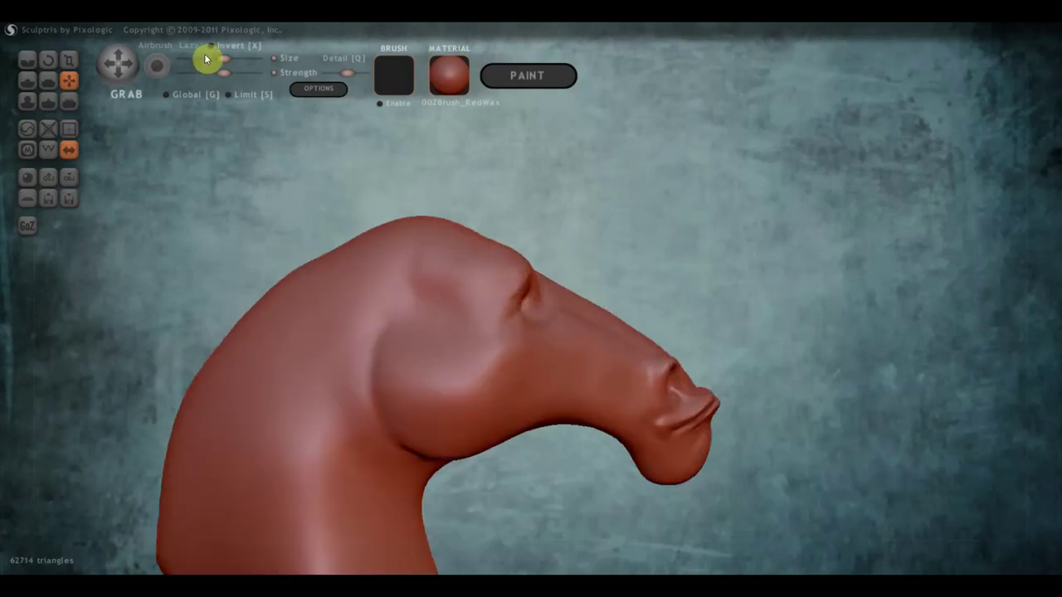
pyautogui.moveTo(206, 59); pyautogui.dragTo(211, 59)
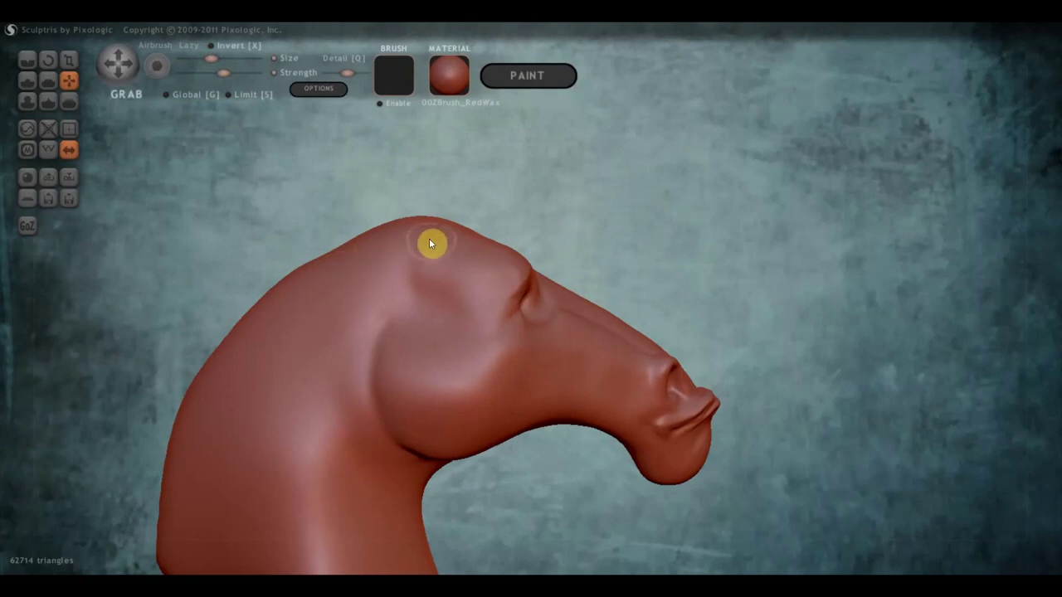
# - Mask a patch on top of the head, invert it, and raise a rounded ear bump with Draw
pyautogui.press('m')
pyautogui.moveTo(402, 239); pyautogui.dragTo(432, 244)
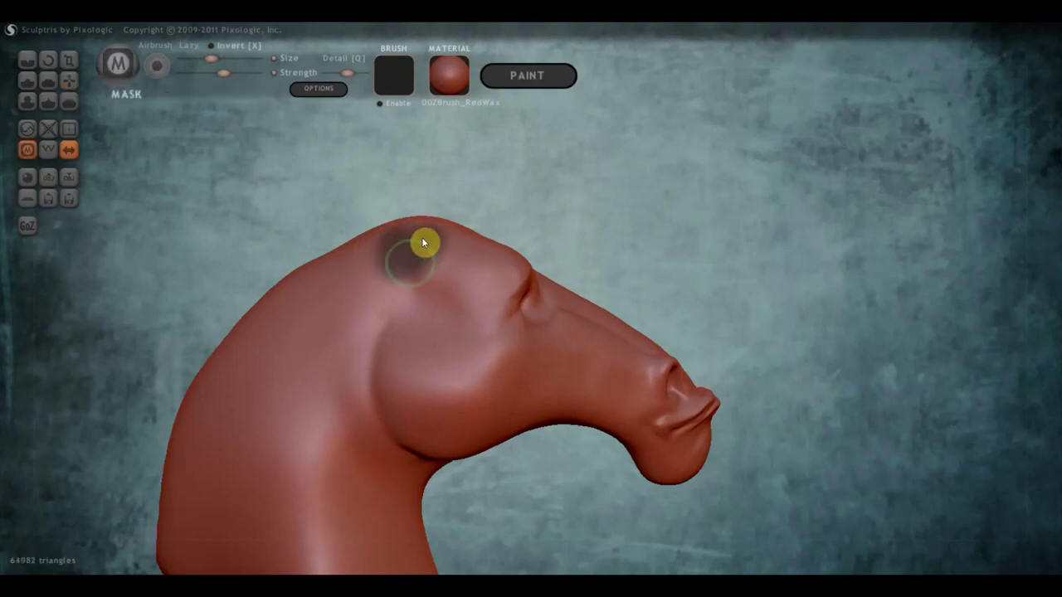
pyautogui.press('g')
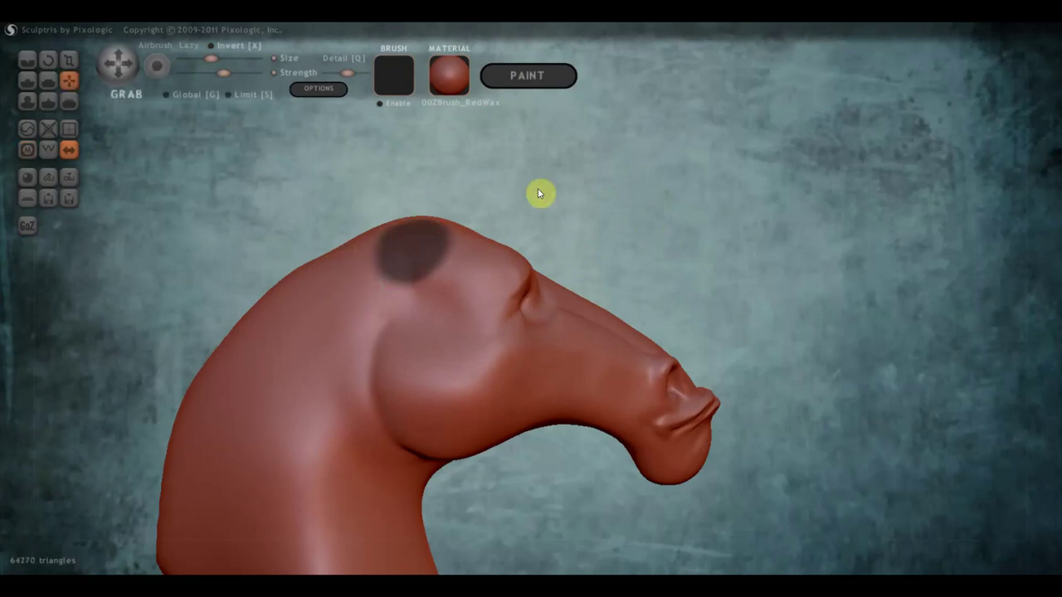
pyautogui.moveTo(538, 189)
pyautogui.mouseDown()
pyautogui.moveTo(537, 236)
pyautogui.moveTo(604, 236)
pyautogui.moveTo(610, 197)
pyautogui.mouseUp()
pyautogui.keyDown('ctrl'); pyautogui.click(558, 208); pyautogui.keyUp('ctrl')
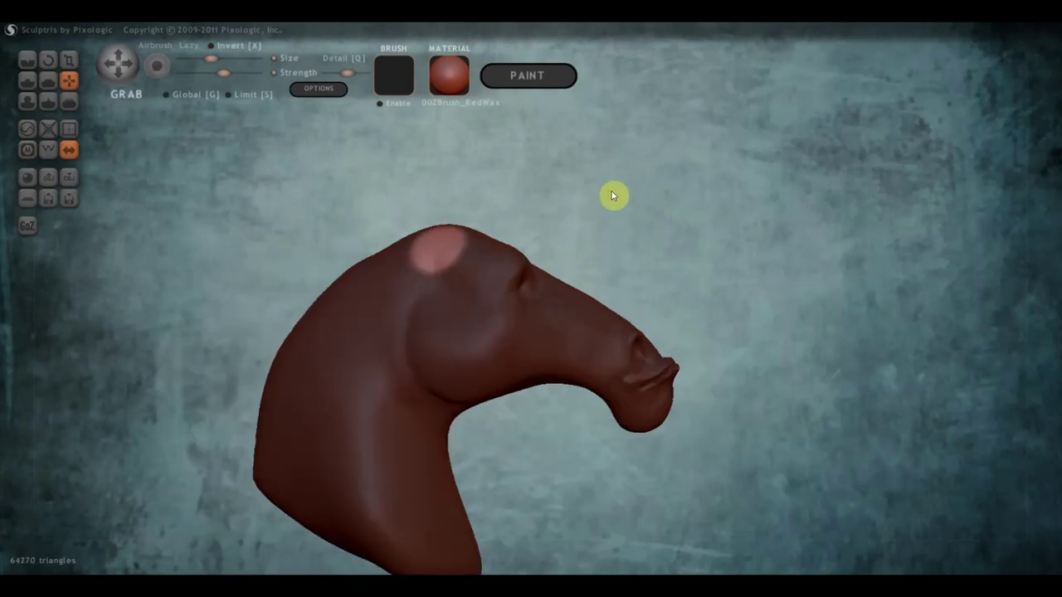
pyautogui.click(25, 80)
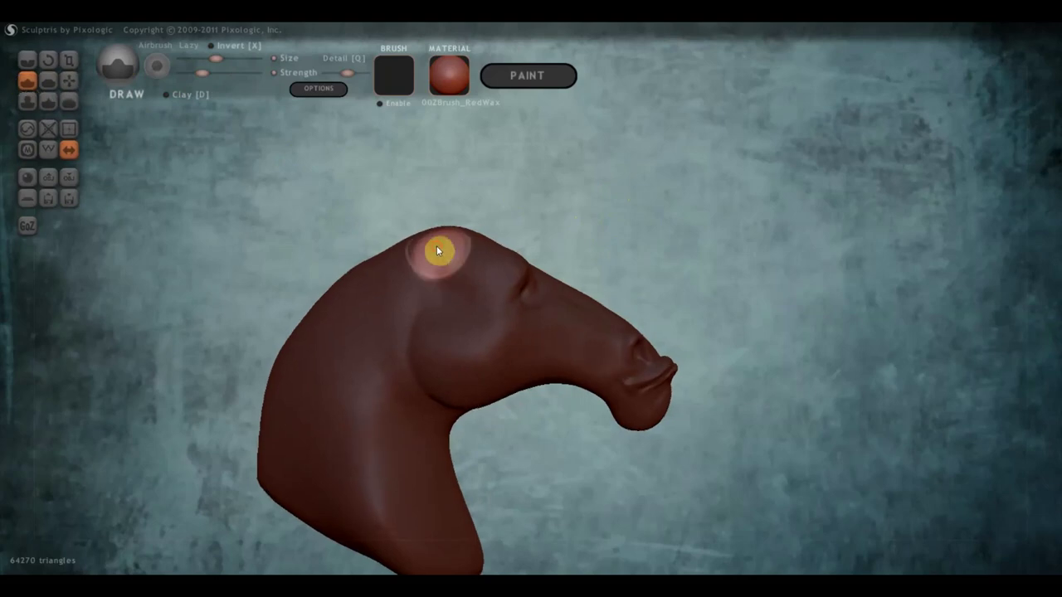
pyautogui.moveTo(431, 249)
pyautogui.mouseDown()
pyautogui.moveTo(440, 257)
pyautogui.moveTo(441, 237)
pyautogui.moveTo(422, 270)
pyautogui.mouseUp()
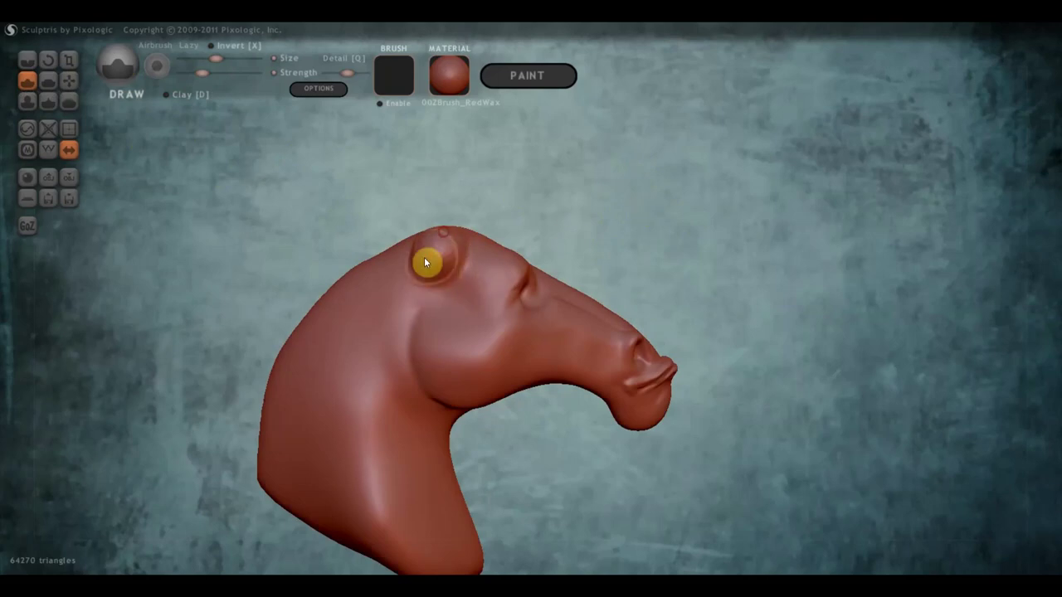
# - Pull mirrored ears up from the top of the skull with the Grab brush and shape their tips
pyautogui.click(69, 80)
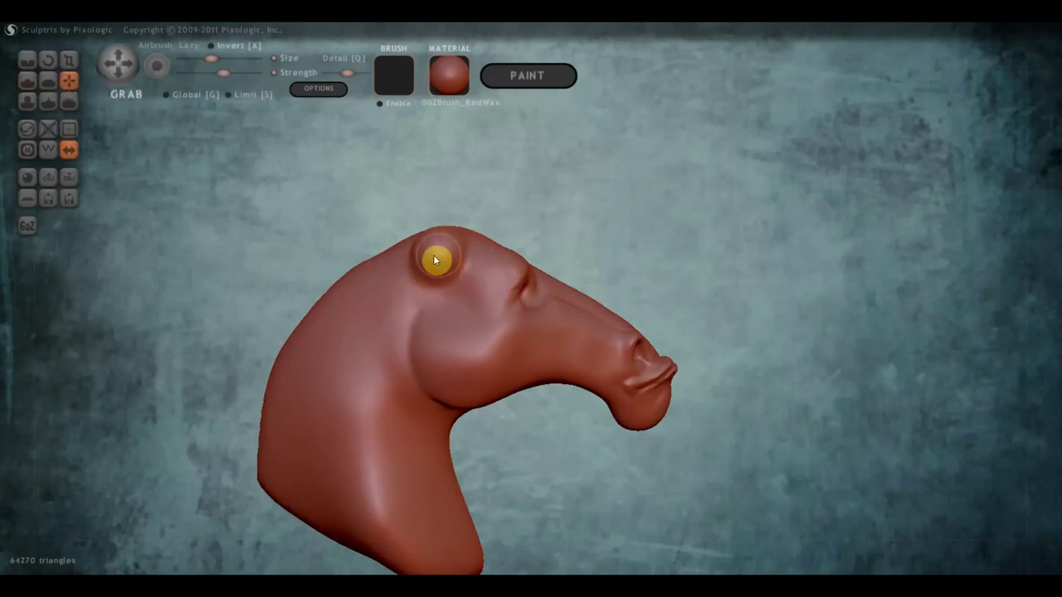
pyautogui.scroll(-2, 434, 251)
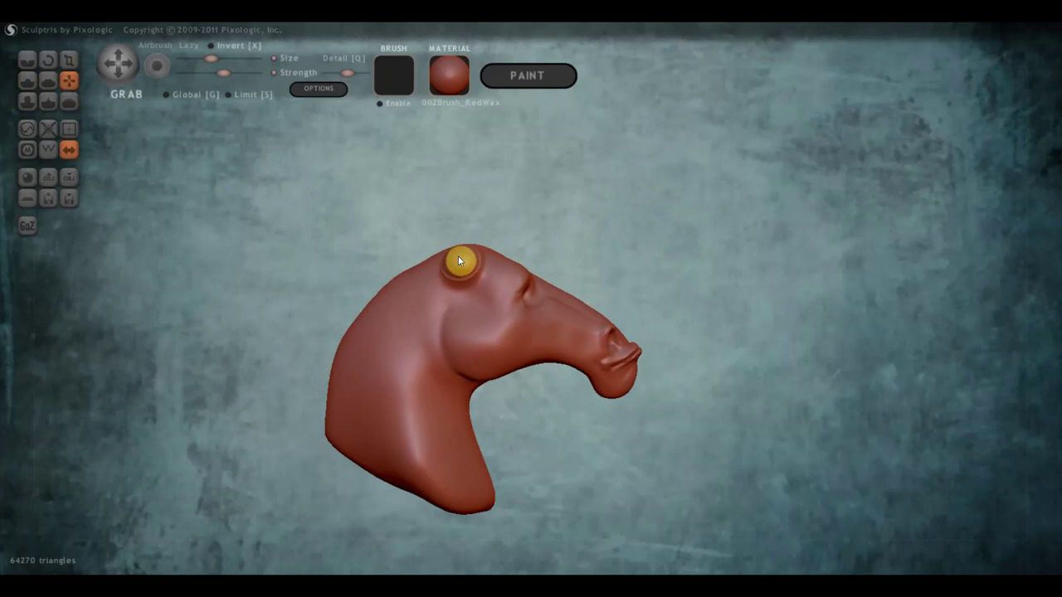
pyautogui.moveTo(459, 260); pyautogui.dragTo(471, 211)
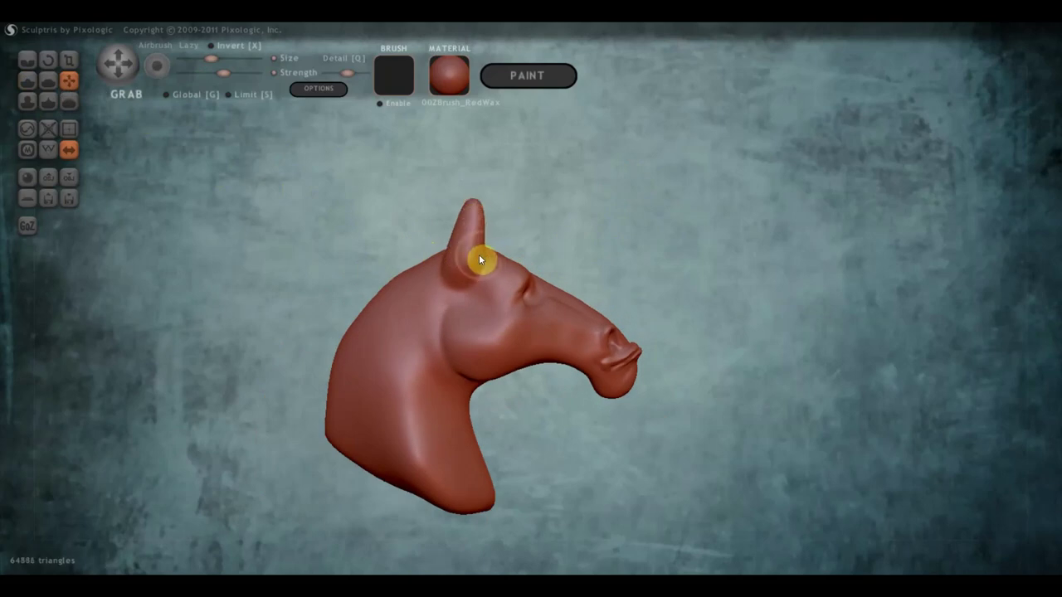
pyautogui.moveTo(480, 260); pyautogui.dragTo(469, 251)
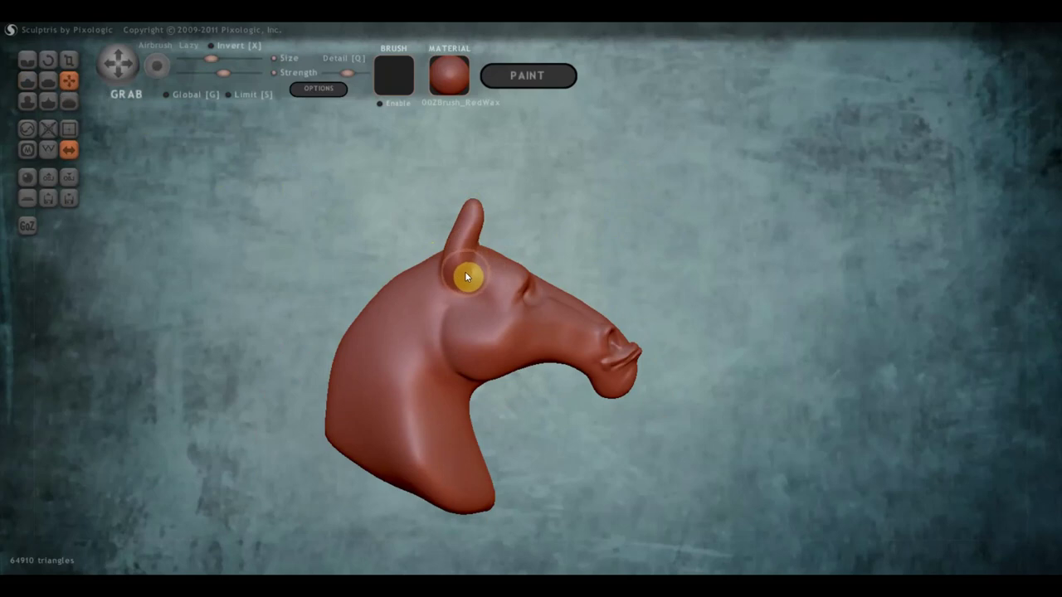
pyautogui.moveTo(465, 271)
pyautogui.mouseDown(button='right')
pyautogui.moveTo(446, 258)
pyautogui.moveTo(454, 232)
pyautogui.moveTo(498, 219)
pyautogui.mouseUp(button='right')
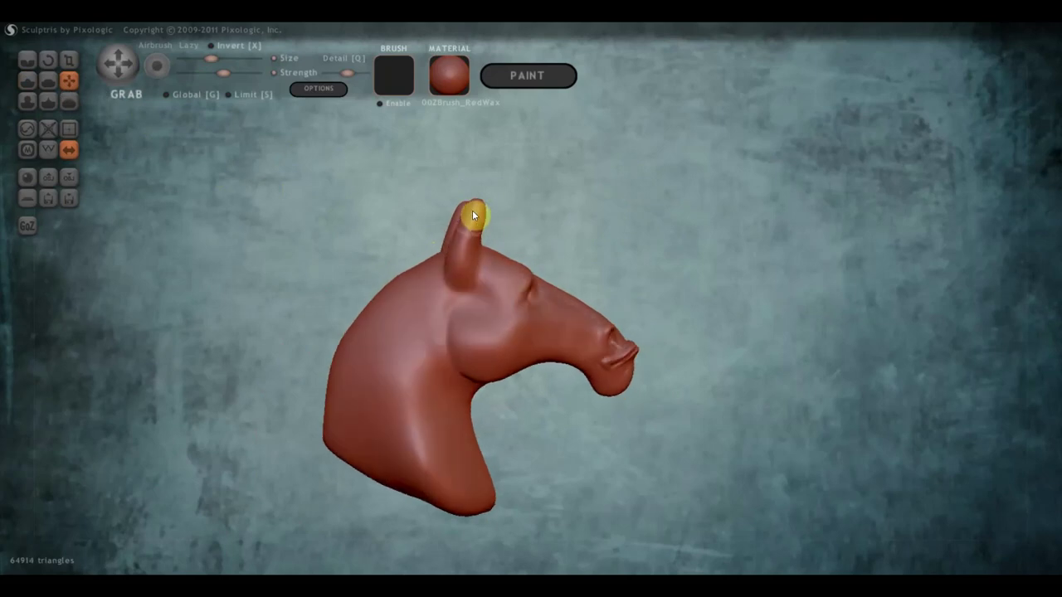
pyautogui.moveTo(473, 216); pyautogui.dragTo(489, 211)
pyautogui.moveTo(477, 239); pyautogui.dragTo(483, 245)
pyautogui.moveTo(473, 244)
pyautogui.mouseDown(button='right')
pyautogui.moveTo(386, 265)
pyautogui.moveTo(320, 239)
pyautogui.moveTo(428, 216)
pyautogui.moveTo(486, 221)
pyautogui.mouseUp(button='right')
# - Enlarge the brush Size and narrow both ears symmetrically
pyautogui.scroll(-2, 500, 234)
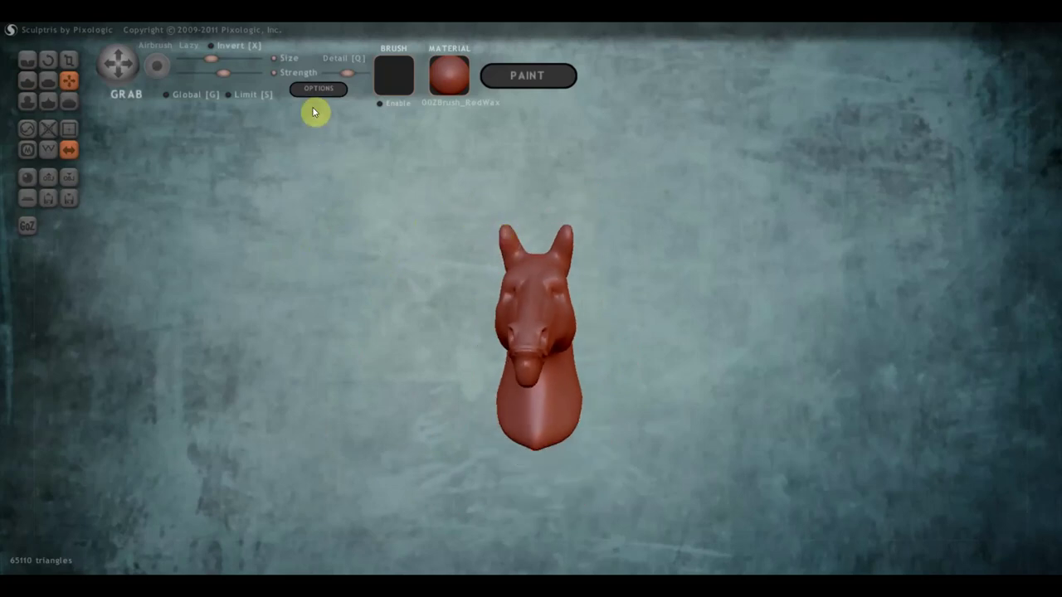
pyautogui.moveTo(211, 59); pyautogui.dragTo(221, 58)
pyautogui.scroll(2, 504, 220)
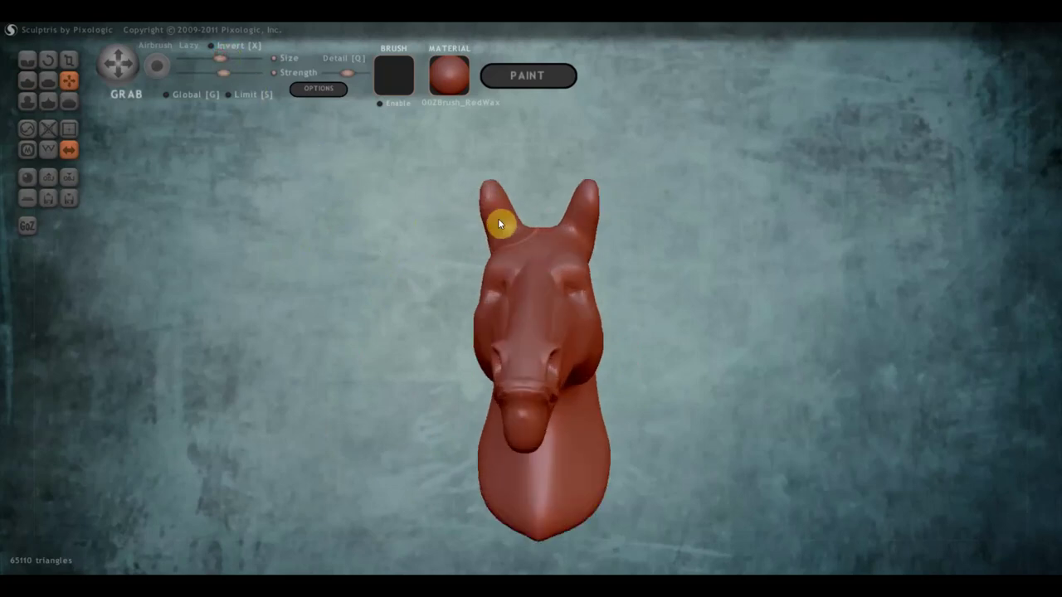
pyautogui.moveTo(488, 201)
pyautogui.mouseDown()
pyautogui.moveTo(647, 217)
pyautogui.moveTo(443, 249)
pyautogui.mouseUp()
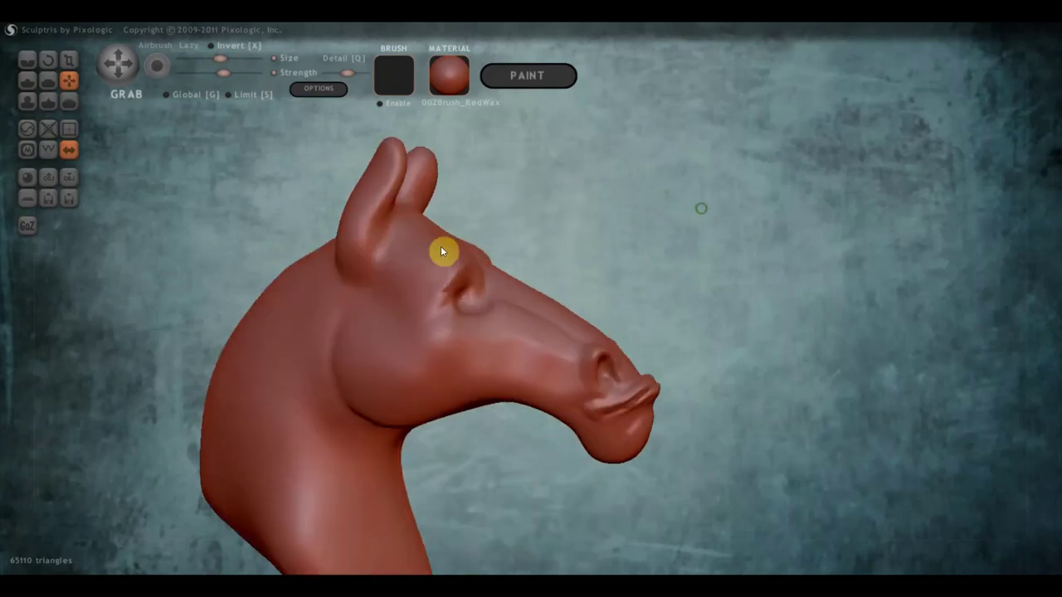
pyautogui.scroll(3, 448, 250)
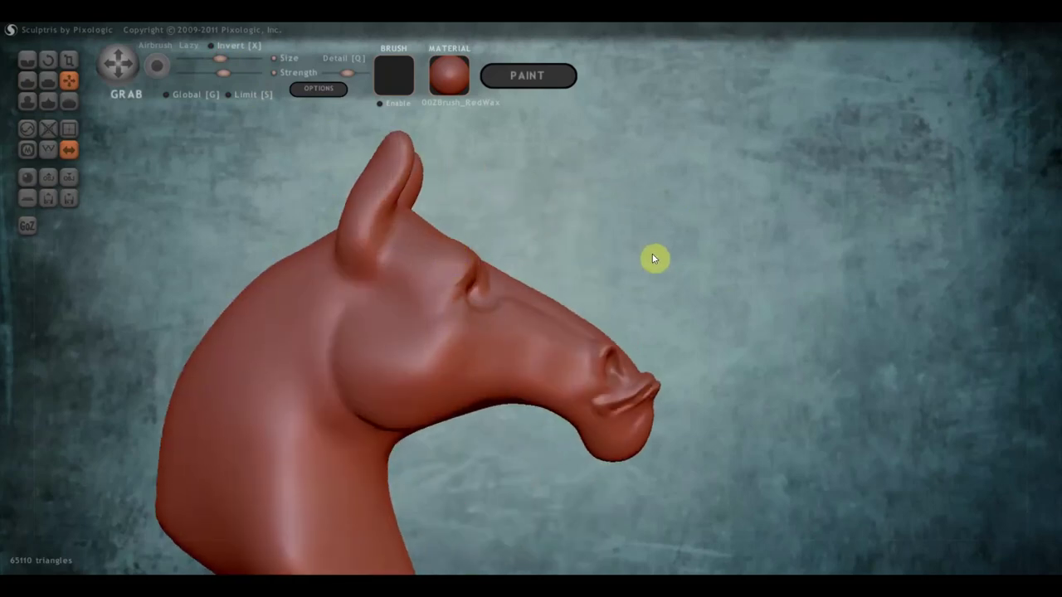
pyautogui.moveTo(654, 256)
pyautogui.mouseDown()
pyautogui.moveTo(716, 237)
pyautogui.moveTo(690, 331)
pyautogui.moveTo(757, 322)
pyautogui.mouseUp()
pyautogui.scroll(-3, 756, 322)
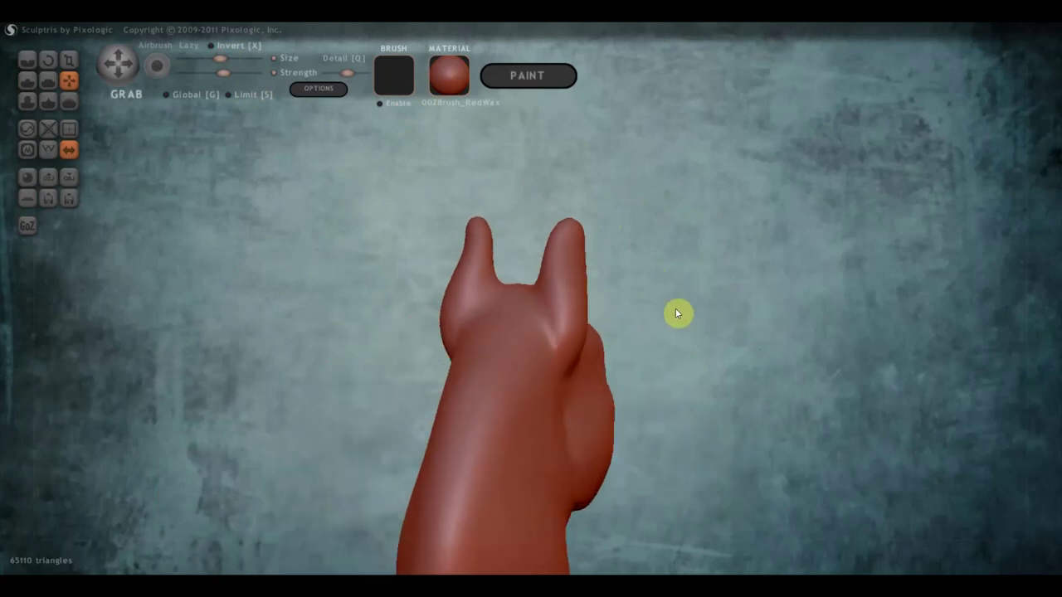
pyautogui.moveTo(514, 303)
pyautogui.mouseDown(button='right')
pyautogui.moveTo(499, 359)
pyautogui.moveTo(379, 310)
pyautogui.mouseUp(button='right')
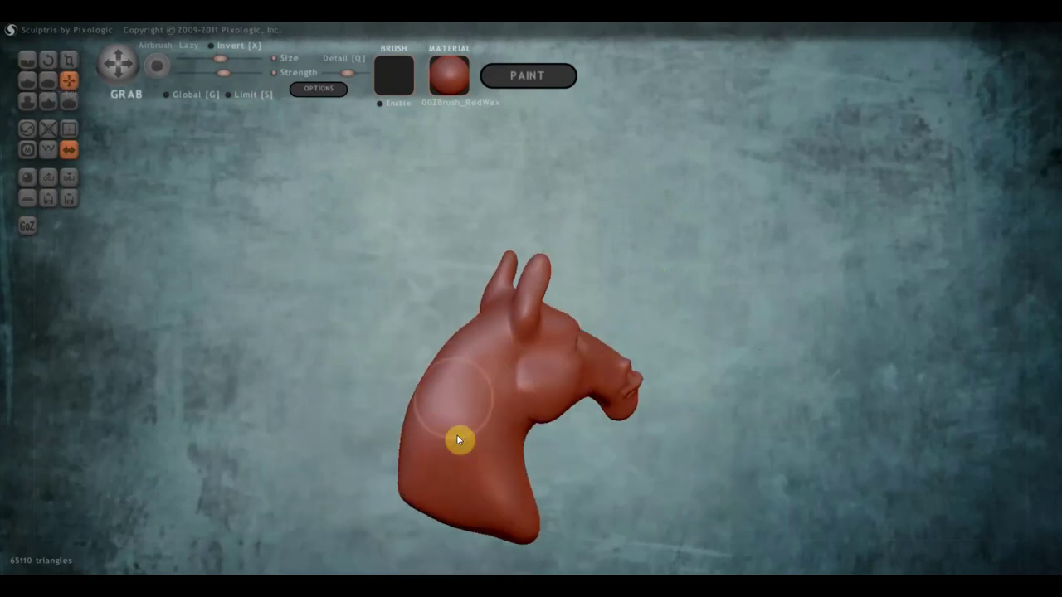
# - Build clay volume along the neck with the Draw brush in Clay mode
pyautogui.click(36, 86)
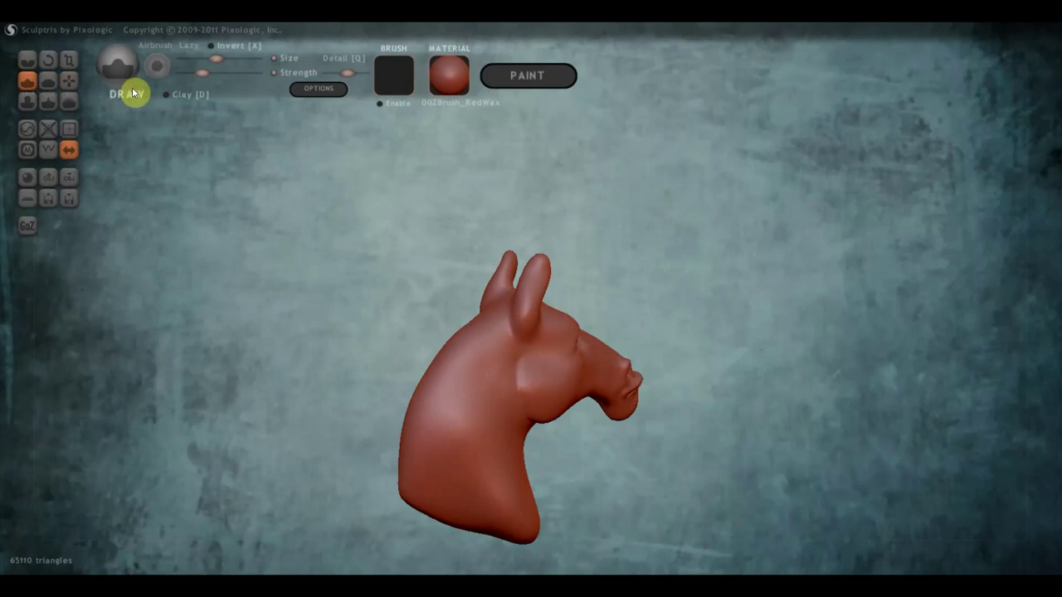
pyautogui.moveTo(420, 291)
pyautogui.mouseDown()
pyautogui.moveTo(440, 389)
pyautogui.moveTo(481, 434)
pyautogui.mouseUp()
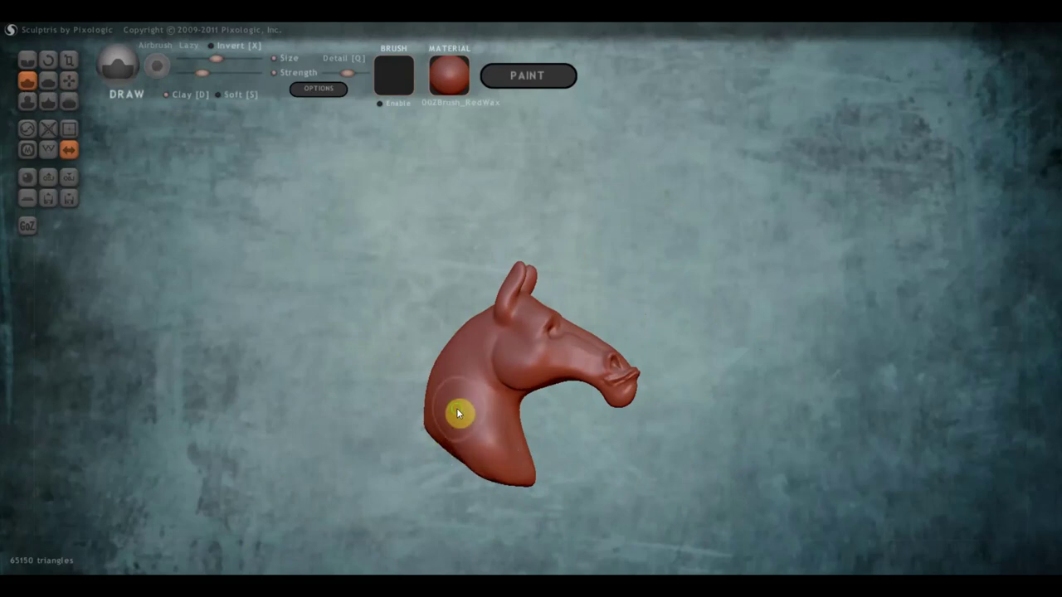
pyautogui.moveTo(457, 414)
pyautogui.mouseDown(button='right')
pyautogui.moveTo(534, 417)
pyautogui.moveTo(495, 365)
pyautogui.mouseUp(button='right')
pyautogui.scroll(3, 494, 363)
pyautogui.moveTo(494, 327)
pyautogui.mouseDown()
pyautogui.moveTo(437, 374)
pyautogui.moveTo(382, 469)
pyautogui.moveTo(453, 337)
pyautogui.moveTo(372, 501)
pyautogui.moveTo(481, 363)
pyautogui.moveTo(400, 520)
pyautogui.moveTo(440, 358)
pyautogui.moveTo(367, 536)
pyautogui.mouseUp()
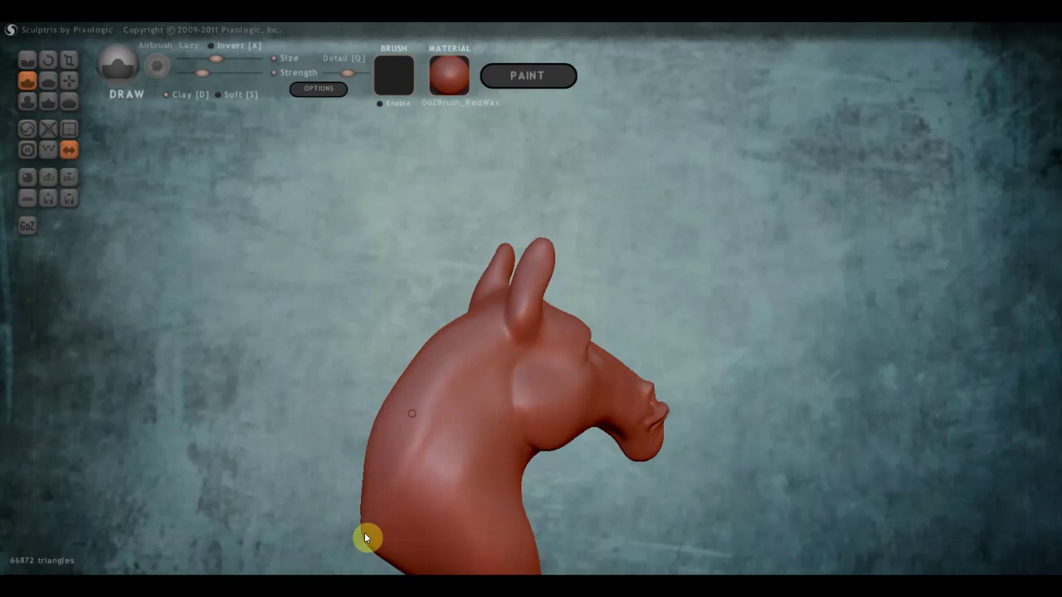
# - With Clay off, bulge out the left side of the neck further
pyautogui.click(165, 94)
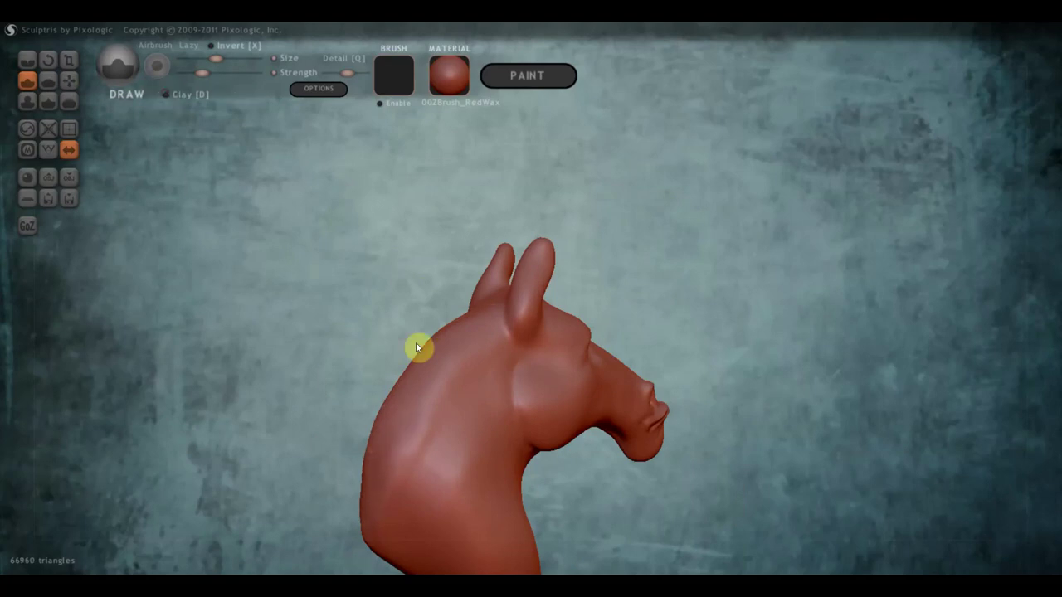
pyautogui.moveTo(417, 346); pyautogui.dragTo(478, 324)
pyautogui.moveTo(440, 370)
pyautogui.mouseDown()
pyautogui.moveTo(358, 536)
pyautogui.moveTo(412, 372)
pyautogui.moveTo(370, 515)
pyautogui.mouseUp()
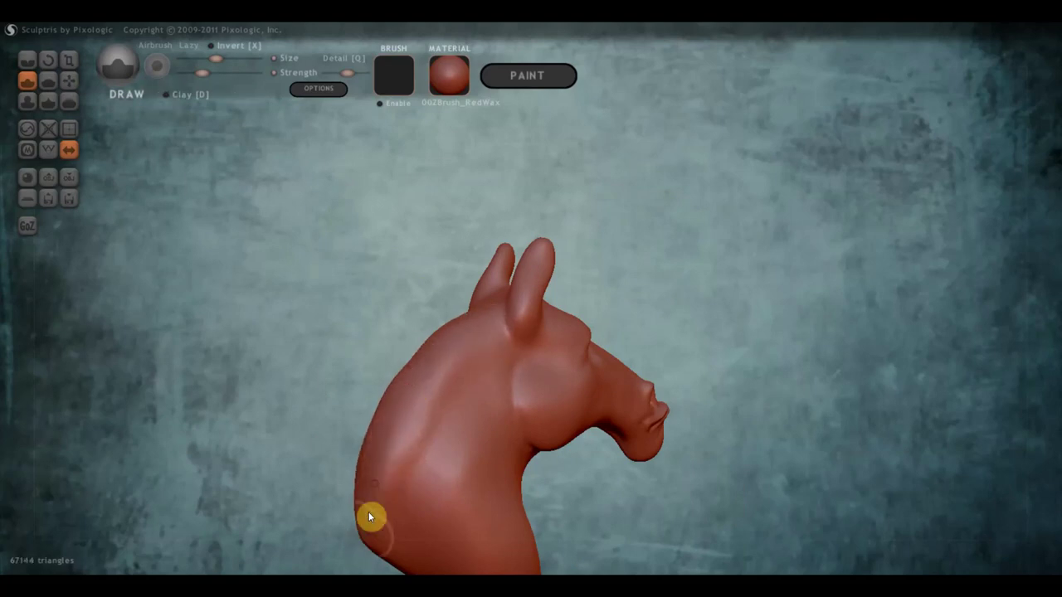
pyautogui.moveTo(374, 517); pyautogui.dragTo(322, 458, button='right')
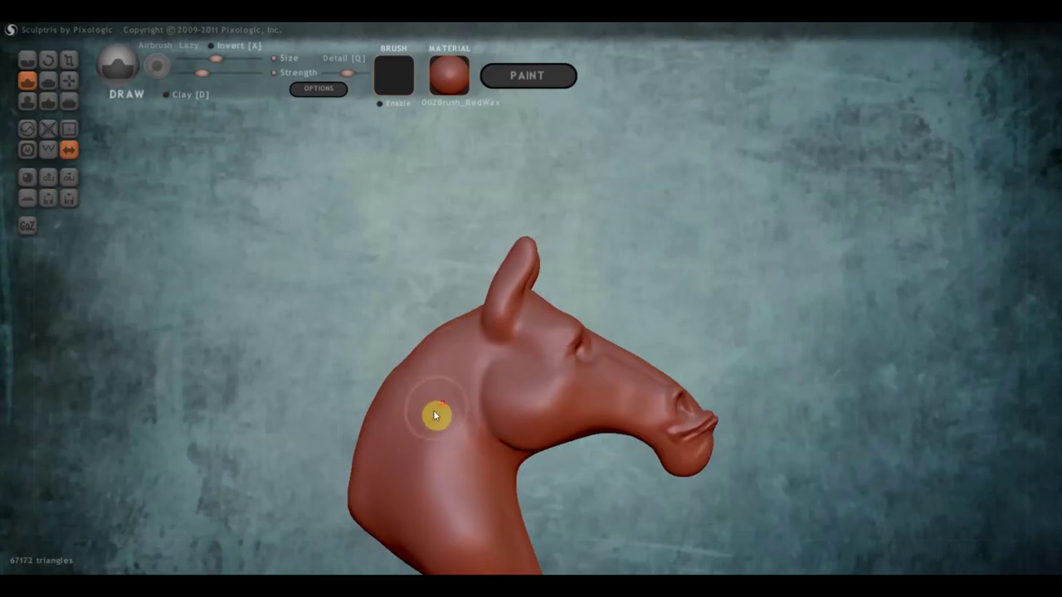
pyautogui.moveTo(433, 410); pyautogui.dragTo(328, 386, button='right')
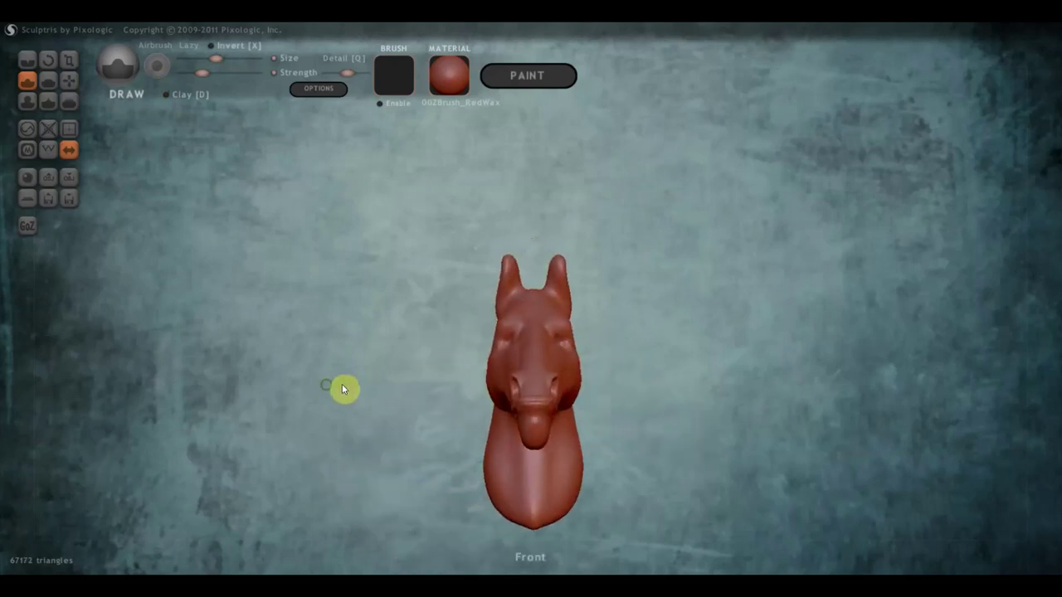
pyautogui.scroll(3, 365, 373)
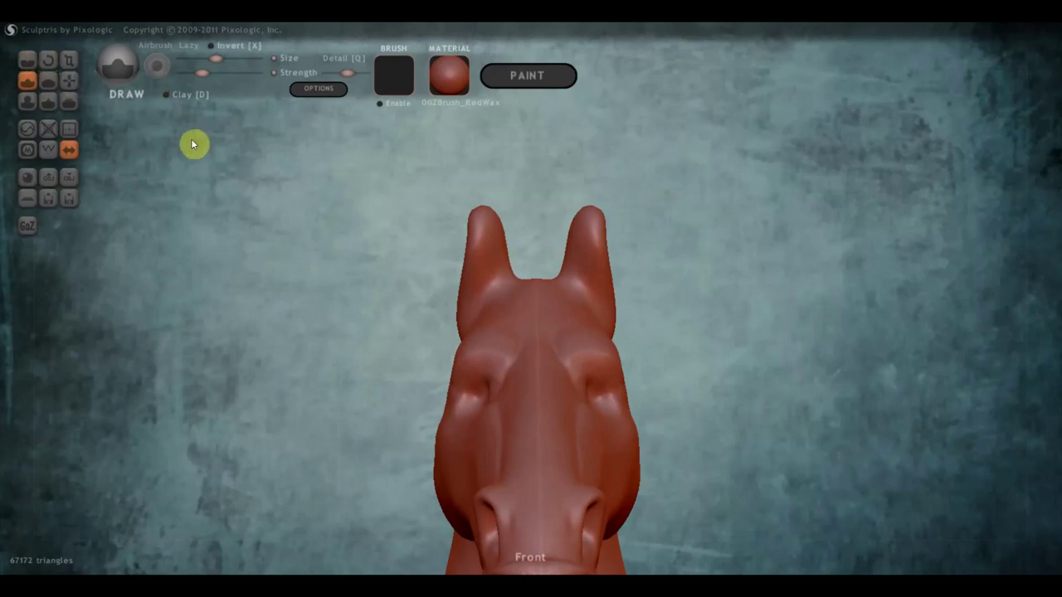
pyautogui.moveTo(191, 138)
pyautogui.mouseDown(button='right')
pyautogui.moveTo(340, 136)
pyautogui.moveTo(406, 191)
pyautogui.moveTo(498, 192)
pyautogui.mouseUp(button='right')
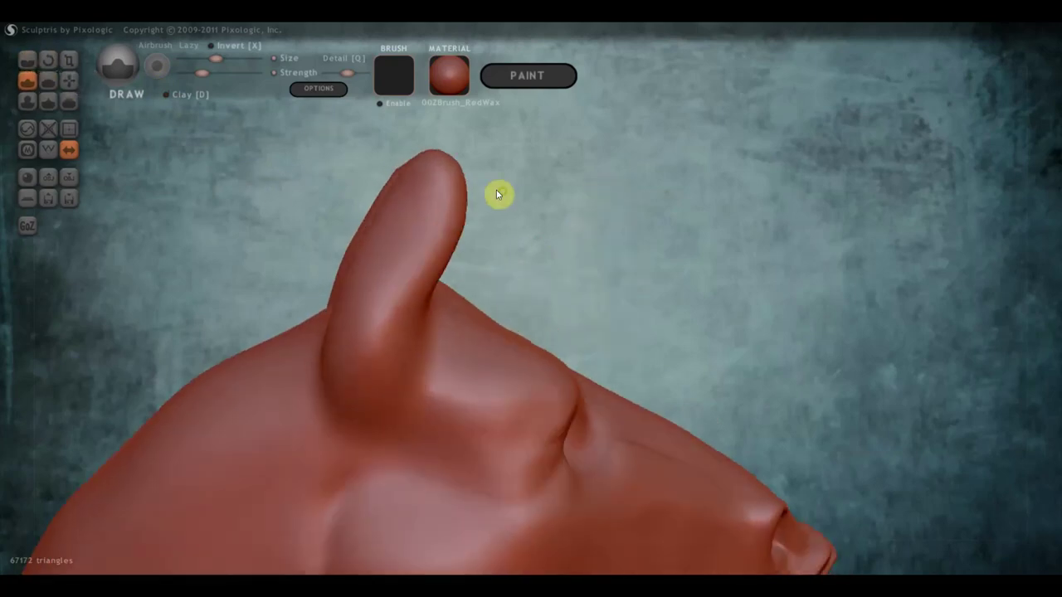
# - Flatten the left ear's surface and base with the Flatten brush
pyautogui.click(48, 84)
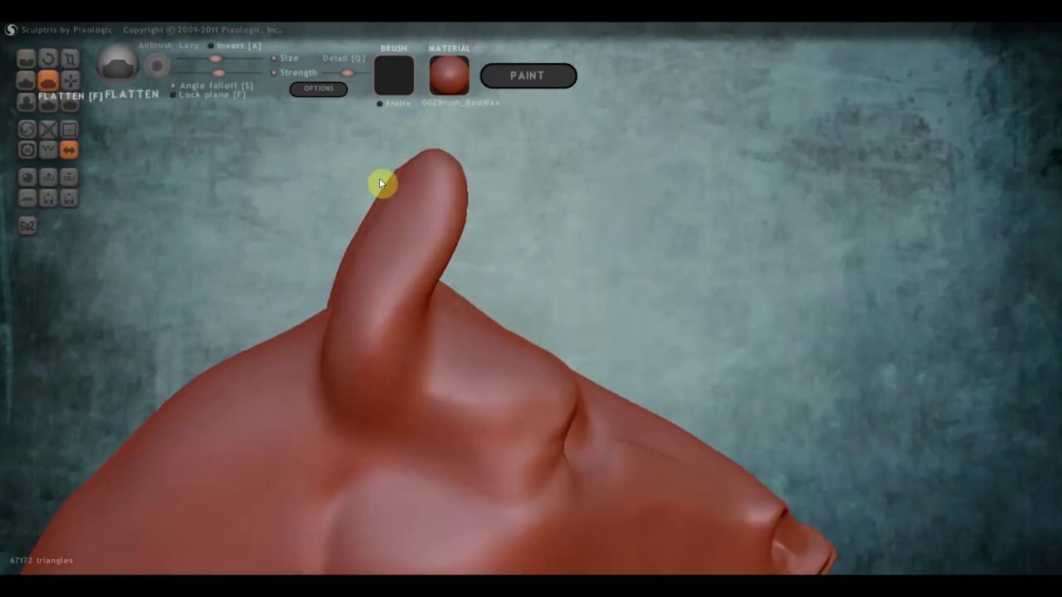
pyautogui.moveTo(379, 177)
pyautogui.mouseDown(button='right')
pyautogui.moveTo(341, 209)
pyautogui.moveTo(468, 237)
pyautogui.mouseUp(button='right')
pyautogui.moveTo(417, 191)
pyautogui.mouseDown()
pyautogui.moveTo(426, 194)
pyautogui.moveTo(412, 241)
pyautogui.moveTo(425, 214)
pyautogui.moveTo(418, 178)
pyautogui.moveTo(413, 240)
pyautogui.mouseUp()
pyautogui.moveTo(412, 240)
pyautogui.mouseDown(button='right')
pyautogui.moveTo(550, 244)
pyautogui.moveTo(454, 240)
pyautogui.moveTo(482, 202)
pyautogui.mouseUp(button='right')
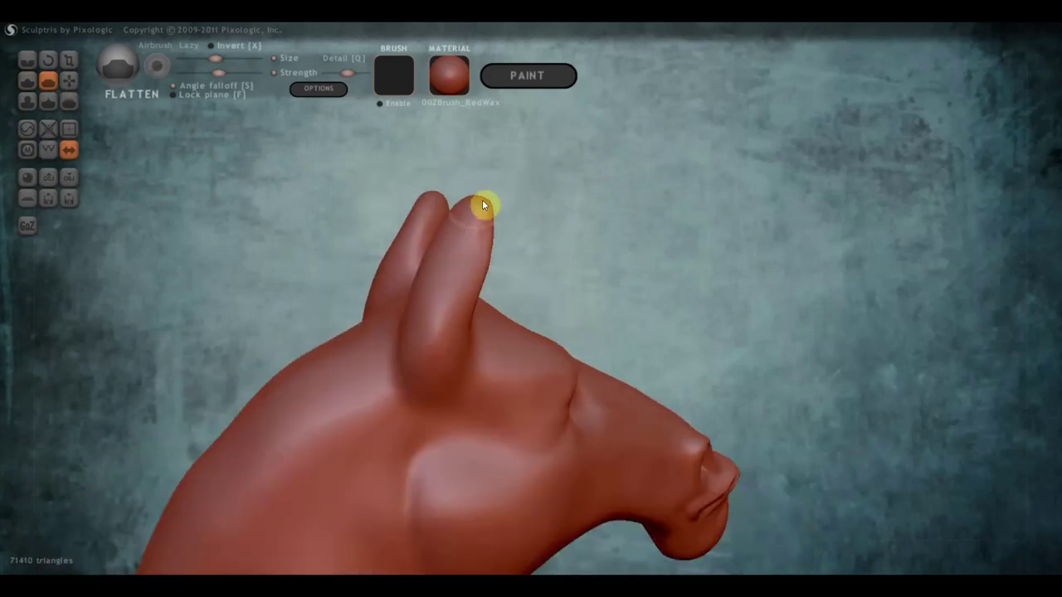
pyautogui.moveTo(482, 202); pyautogui.dragTo(426, 383)
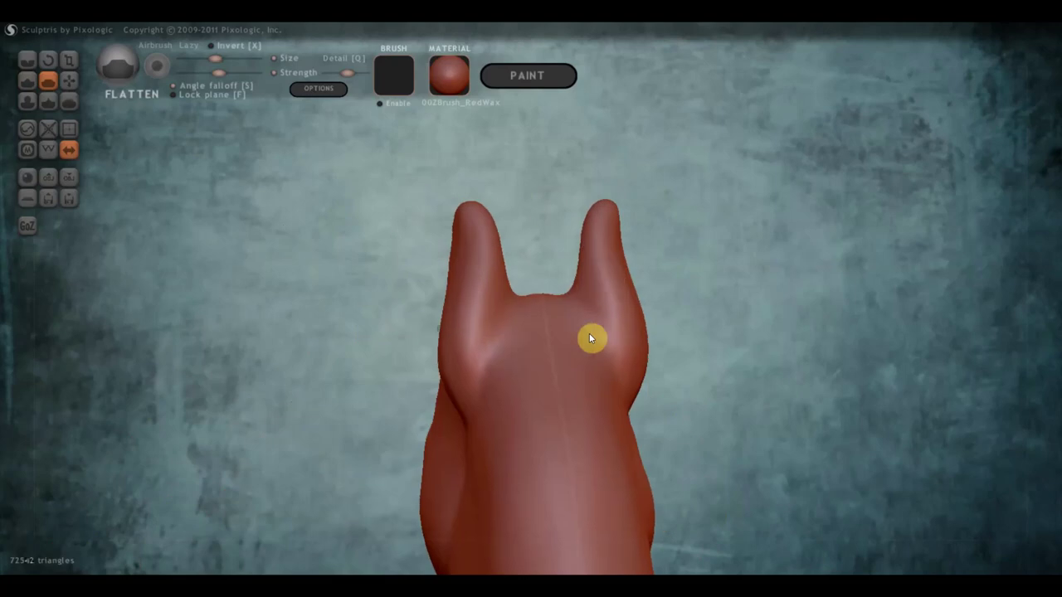
# - Flatten and refine the tip of the right ear
pyautogui.moveTo(604, 230)
pyautogui.mouseDown()
pyautogui.moveTo(592, 247)
pyautogui.moveTo(602, 228)
pyautogui.moveTo(601, 254)
pyautogui.moveTo(611, 218)
pyautogui.moveTo(597, 265)
pyautogui.mouseUp()
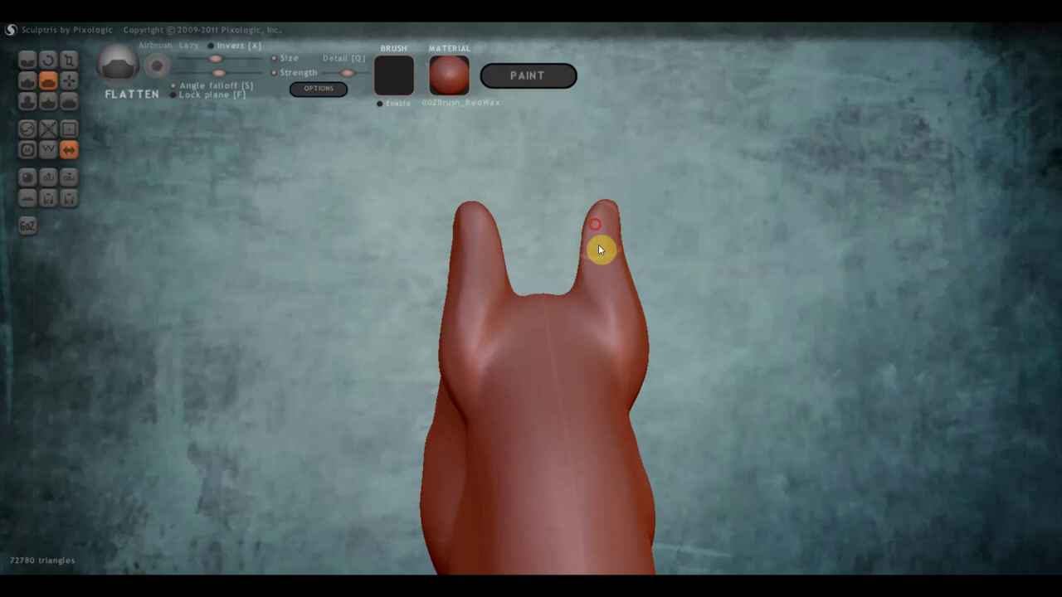
pyautogui.moveTo(700, 284)
pyautogui.mouseDown()
pyautogui.moveTo(592, 244)
pyautogui.moveTo(607, 230)
pyautogui.moveTo(603, 265)
pyautogui.moveTo(636, 265)
pyautogui.moveTo(602, 238)
pyautogui.mouseUp()
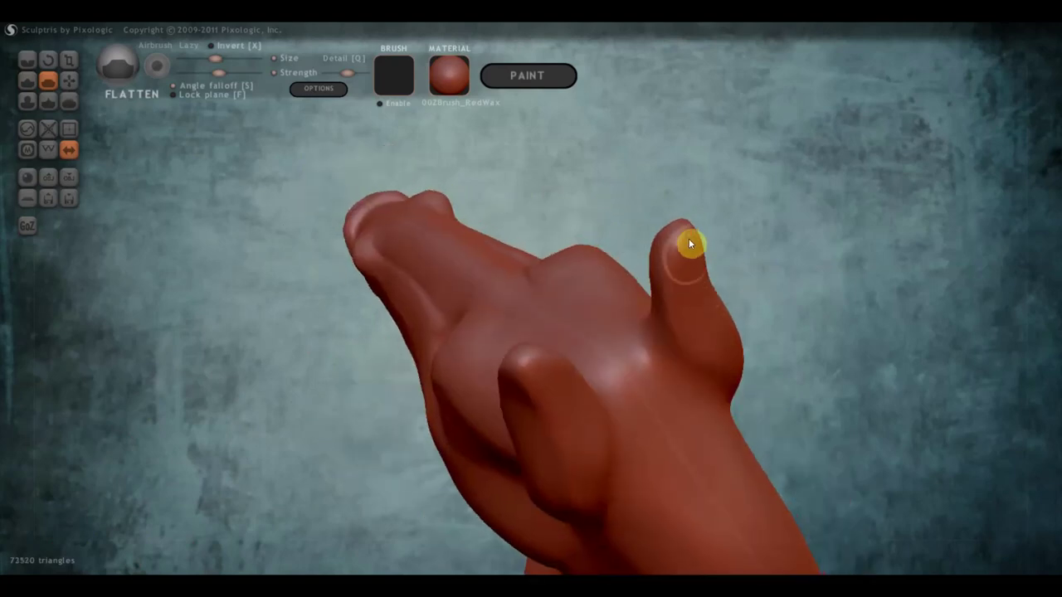
pyautogui.moveTo(689, 239)
pyautogui.mouseDown()
pyautogui.moveTo(685, 215)
pyautogui.moveTo(686, 274)
pyautogui.moveTo(583, 204)
pyautogui.moveTo(654, 285)
pyautogui.mouseUp()
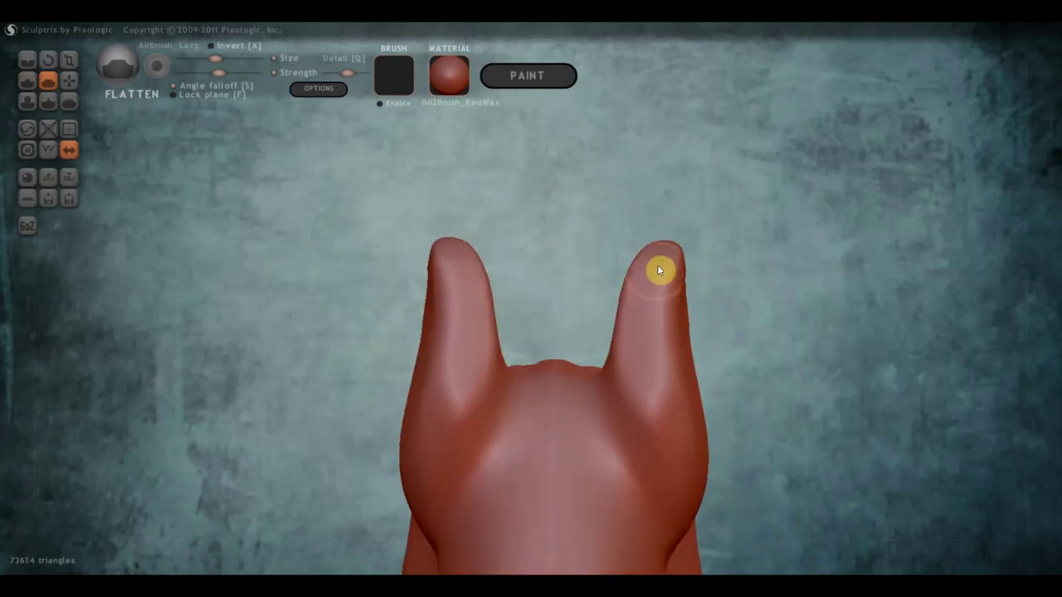
pyautogui.moveTo(645, 246)
pyautogui.mouseDown()
pyautogui.moveTo(635, 290)
pyautogui.moveTo(680, 240)
pyautogui.mouseUp()
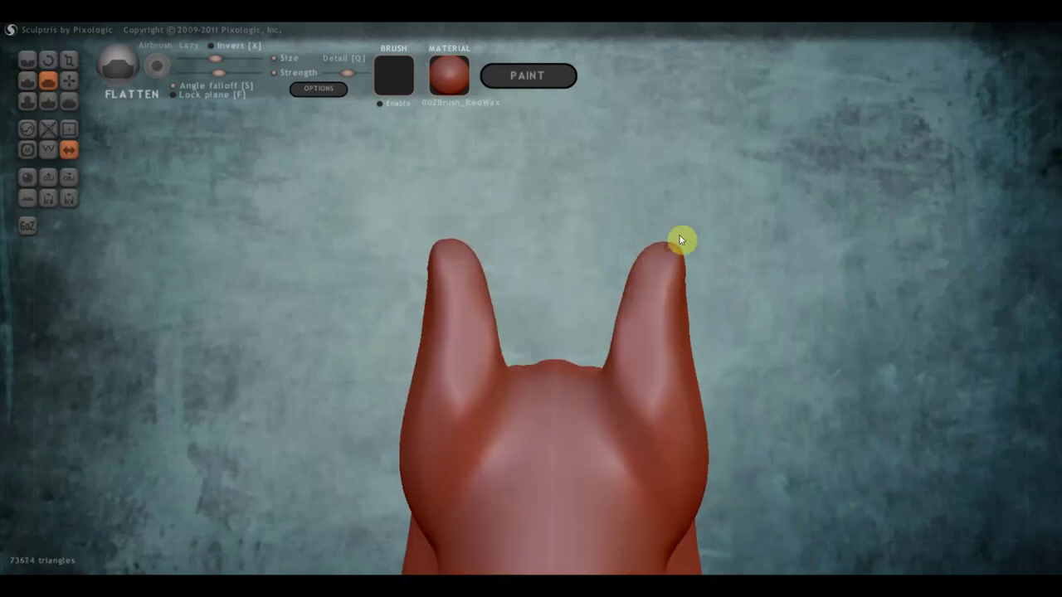
pyautogui.moveTo(676, 277)
pyautogui.mouseDown()
pyautogui.moveTo(451, 273)
pyautogui.moveTo(245, 224)
pyautogui.mouseUp()
pyautogui.scroll(2, 349, 257)
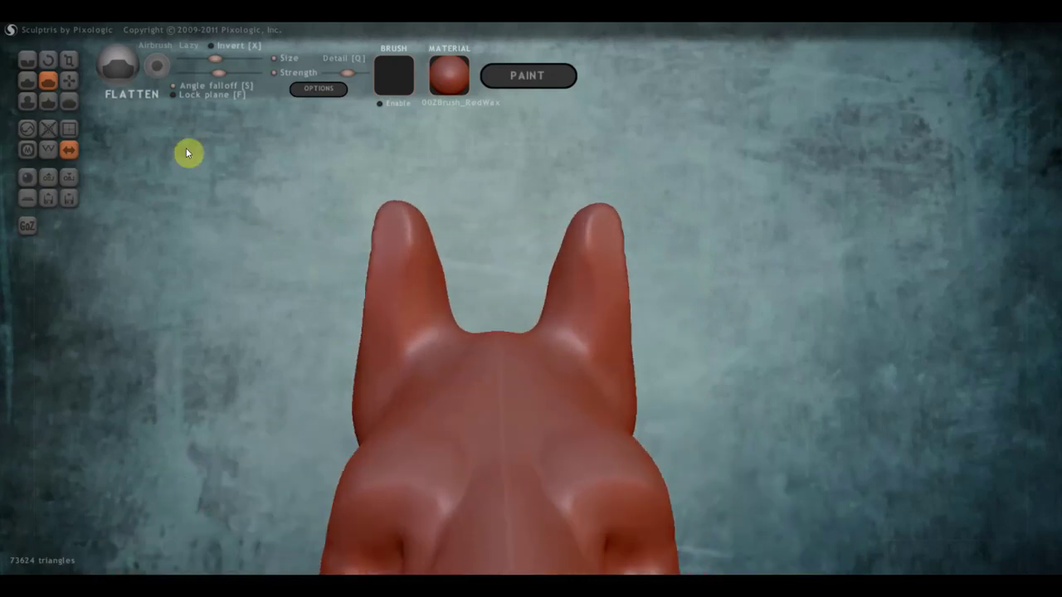
# - Hollow the inner grooves of both ears with the Draw brush and dab the tips
pyautogui.click(26, 80)
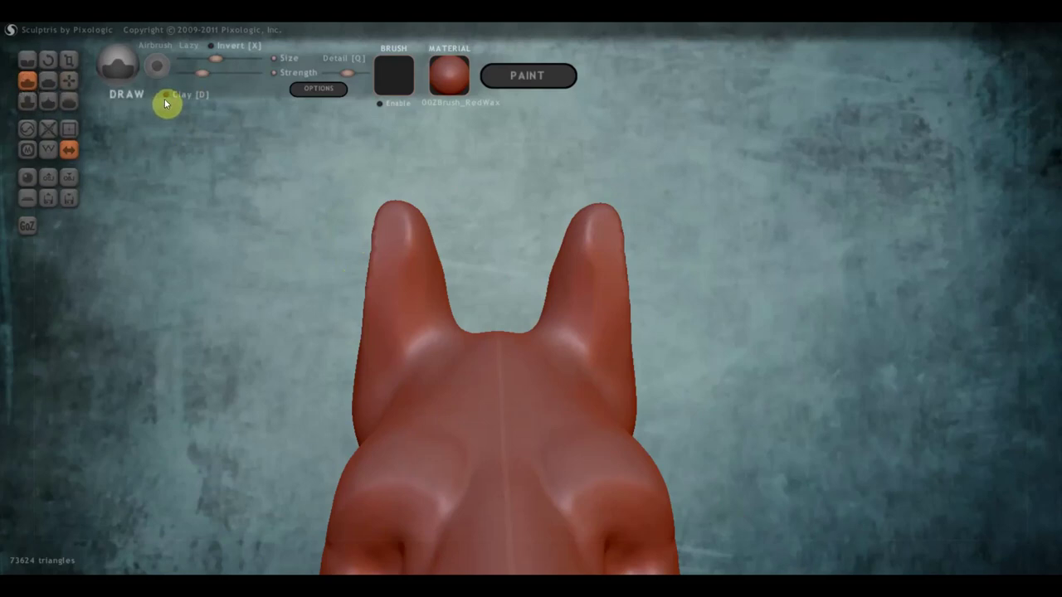
pyautogui.click(166, 95)
pyautogui.moveTo(410, 304)
pyautogui.mouseDown()
pyautogui.moveTo(399, 369)
pyautogui.moveTo(400, 263)
pyautogui.moveTo(407, 339)
pyautogui.mouseUp()
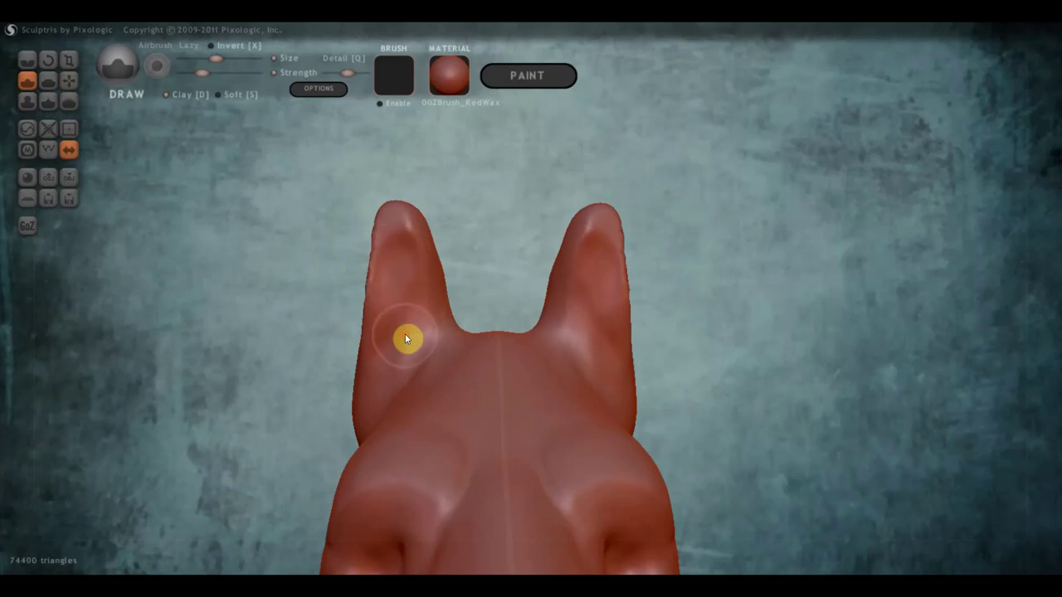
pyautogui.click(166, 94)
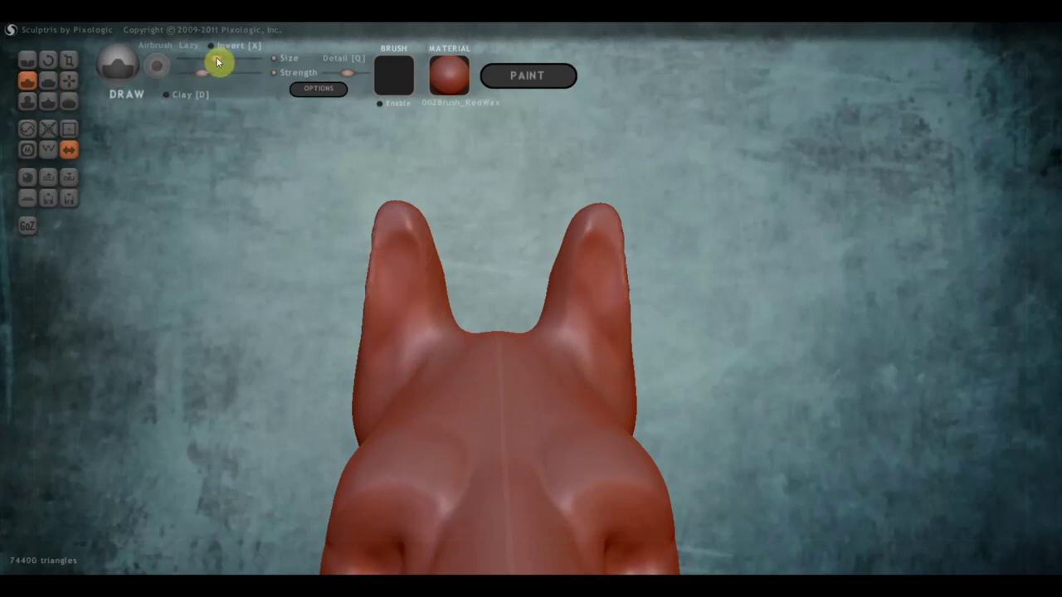
pyautogui.moveTo(401, 244); pyautogui.dragTo(406, 282)
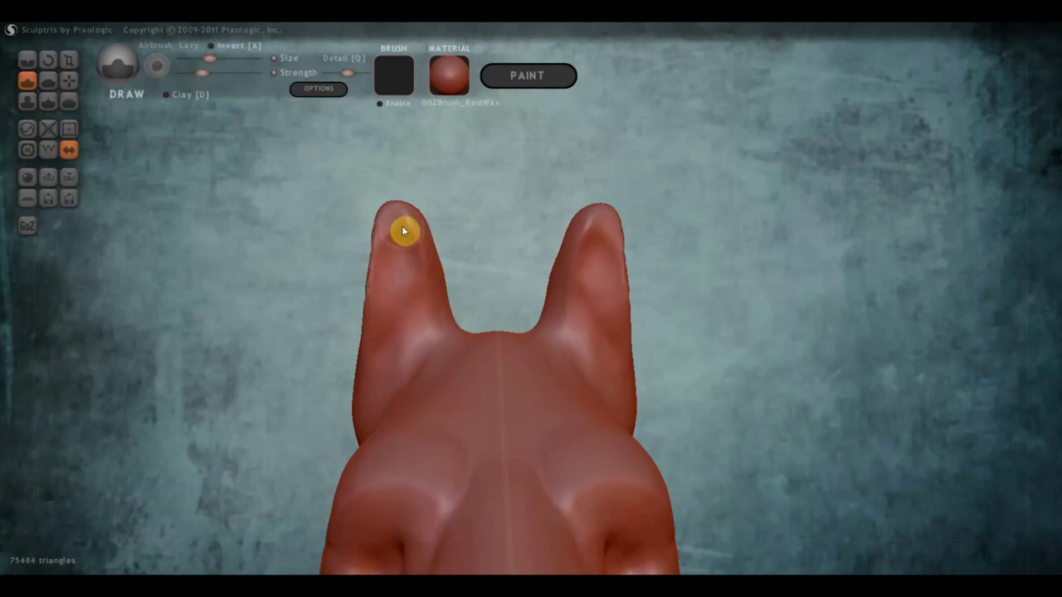
pyautogui.moveTo(401, 231); pyautogui.dragTo(392, 377)
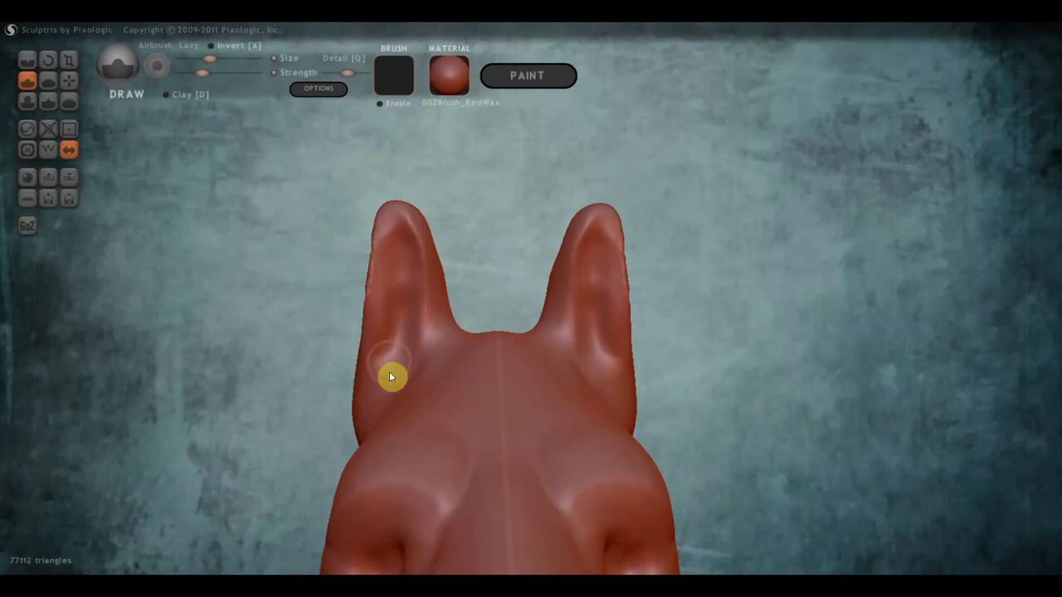
pyautogui.moveTo(399, 291)
pyautogui.mouseDown()
pyautogui.moveTo(420, 313)
pyautogui.moveTo(419, 288)
pyautogui.moveTo(428, 349)
pyautogui.moveTo(403, 384)
pyautogui.moveTo(404, 245)
pyautogui.moveTo(384, 362)
pyautogui.moveTo(395, 238)
pyautogui.moveTo(397, 266)
pyautogui.mouseUp()
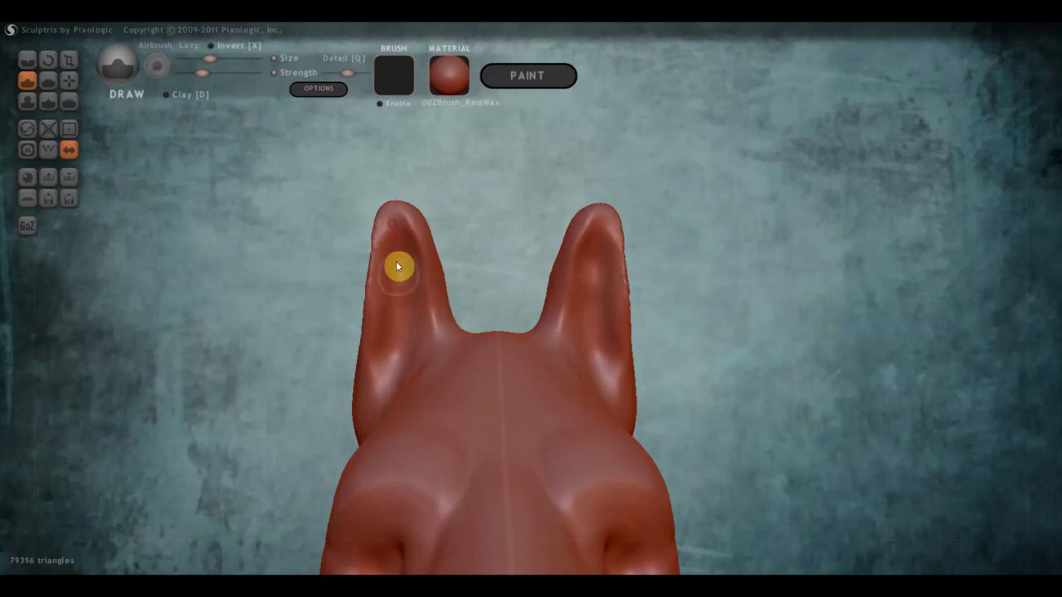
pyautogui.click(390, 218)
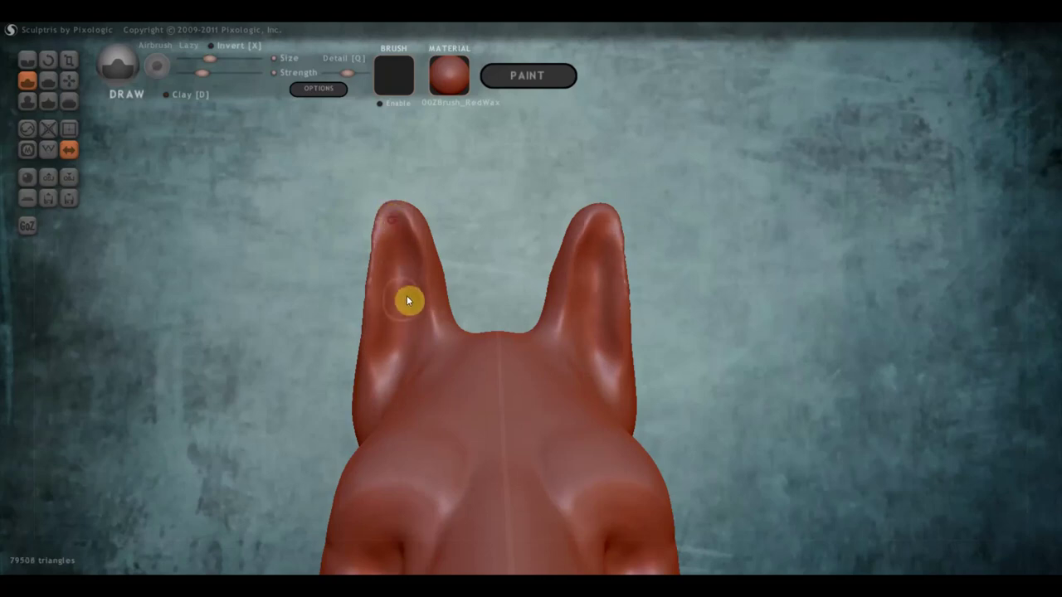
pyautogui.moveTo(431, 326)
pyautogui.mouseDown(button='right')
pyautogui.moveTo(480, 335)
pyautogui.moveTo(438, 339)
pyautogui.mouseUp(button='right')
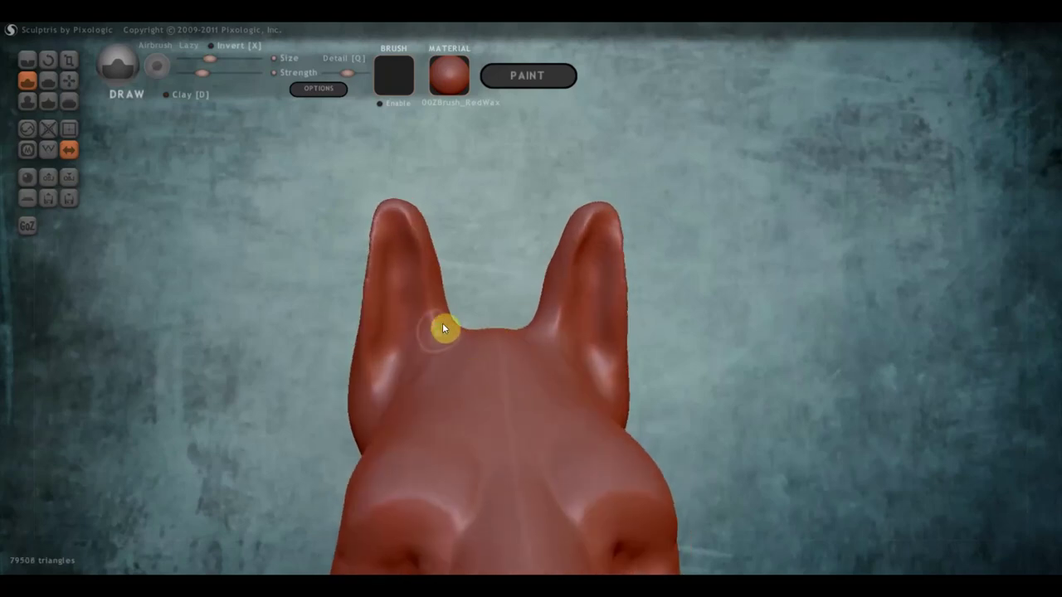
# - Raise the brush Strength and build up volume at the ear bases
pyautogui.click(216, 71)
pyautogui.moveTo(396, 306)
pyautogui.mouseDown()
pyautogui.moveTo(387, 375)
pyautogui.moveTo(378, 370)
pyautogui.moveTo(402, 365)
pyautogui.moveTo(398, 375)
pyautogui.moveTo(391, 345)
pyautogui.moveTo(382, 382)
pyautogui.mouseUp()
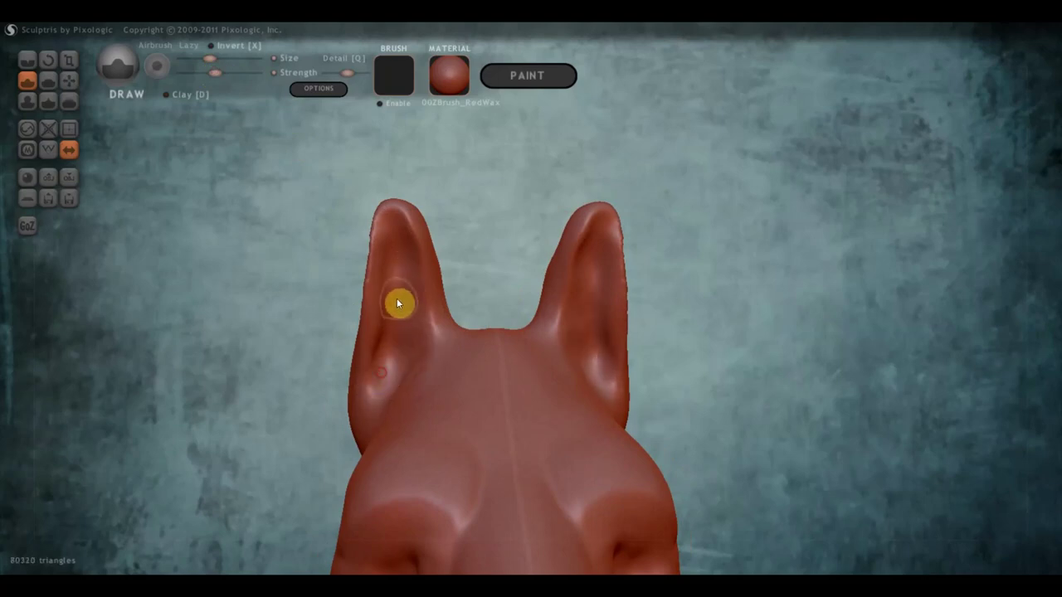
pyautogui.moveTo(405, 292); pyautogui.dragTo(445, 287, button='right')
pyautogui.moveTo(444, 288); pyautogui.dragTo(436, 346)
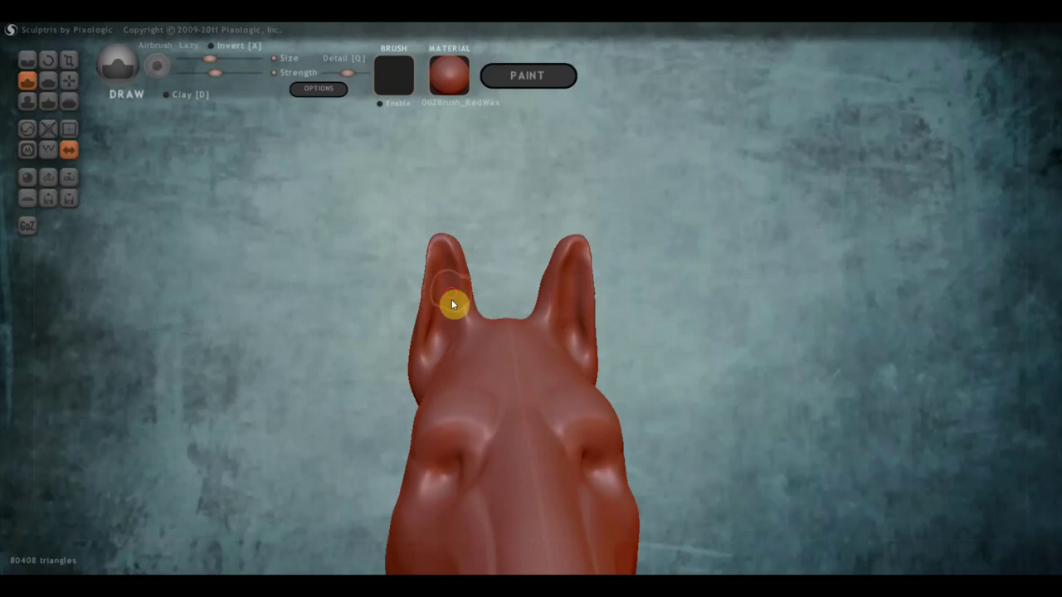
pyautogui.moveTo(453, 304)
pyautogui.mouseDown()
pyautogui.moveTo(429, 380)
pyautogui.moveTo(438, 356)
pyautogui.mouseUp()
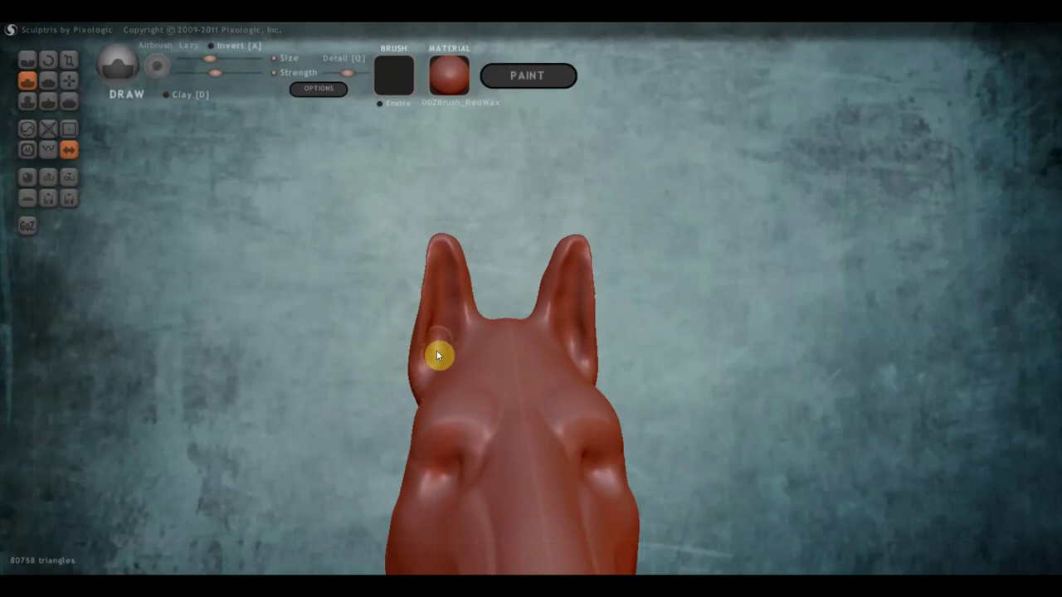
pyautogui.moveTo(462, 339); pyautogui.dragTo(578, 332, button='right')
# - Sculpt the ear surfaces and build up the ear bases with the Draw brush
pyautogui.moveTo(453, 314); pyautogui.dragTo(531, 328, button='right')
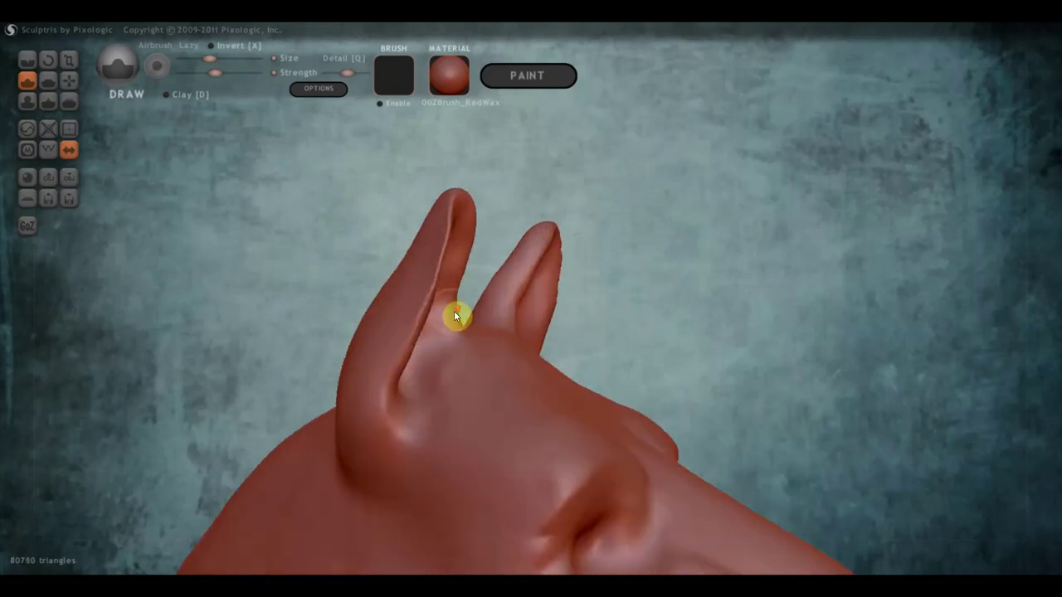
pyautogui.moveTo(353, 301); pyautogui.dragTo(175, 230, button='right')
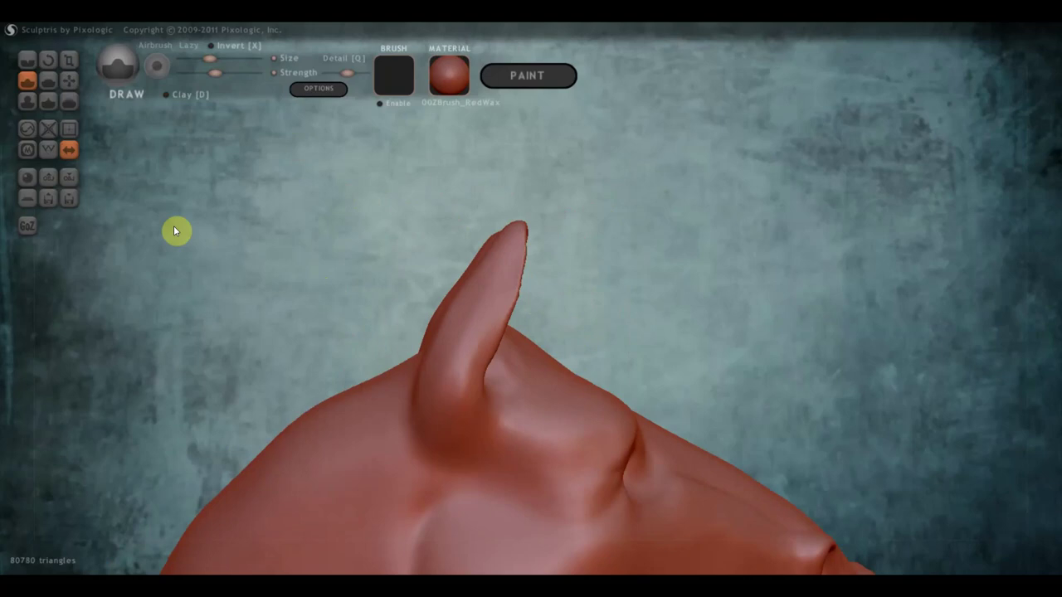
pyautogui.click(30, 83)
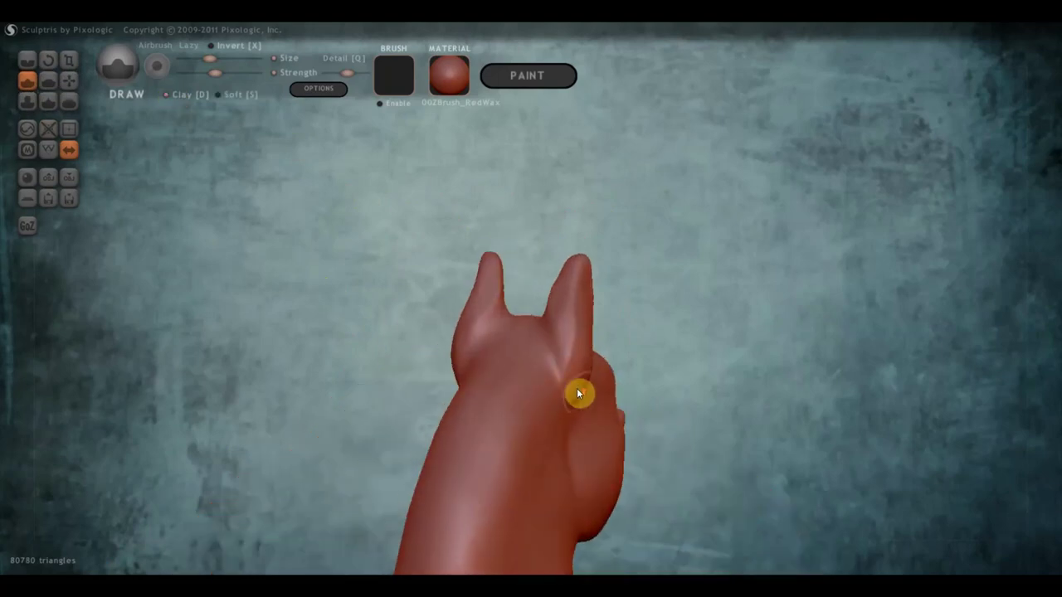
pyautogui.moveTo(455, 389); pyautogui.dragTo(573, 349, button='right')
pyautogui.moveTo(564, 358); pyautogui.dragTo(569, 357)
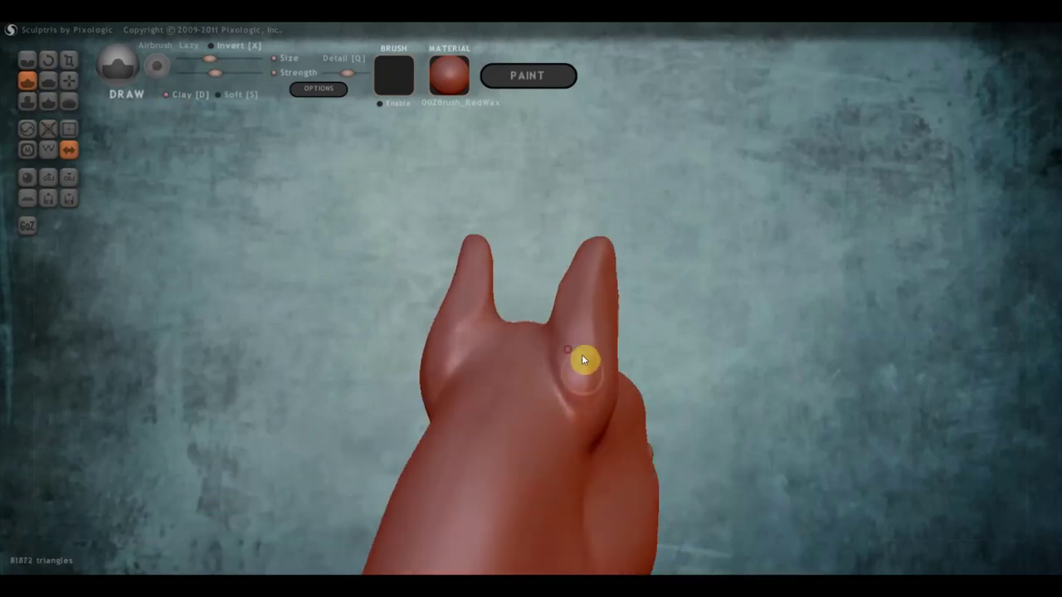
pyautogui.moveTo(581, 386)
pyautogui.mouseDown(button='right')
pyautogui.moveTo(531, 384)
pyautogui.moveTo(549, 400)
pyautogui.mouseUp(button='right')
pyautogui.moveTo(551, 404)
pyautogui.mouseDown()
pyautogui.moveTo(521, 459)
pyautogui.moveTo(564, 427)
pyautogui.moveTo(450, 408)
pyautogui.moveTo(506, 443)
pyautogui.moveTo(514, 467)
pyautogui.moveTo(467, 400)
pyautogui.moveTo(512, 403)
pyautogui.moveTo(552, 443)
pyautogui.moveTo(474, 436)
pyautogui.moveTo(481, 385)
pyautogui.moveTo(504, 372)
pyautogui.moveTo(536, 407)
pyautogui.mouseUp()
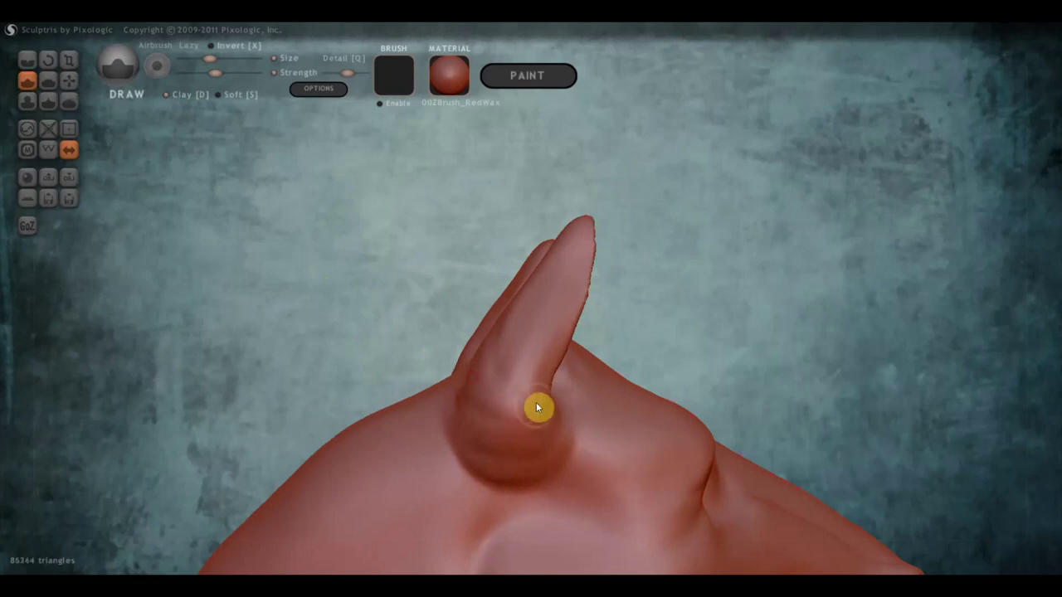
# - Add ridges on the back of the head and small strokes on the forehead
pyautogui.moveTo(513, 404)
pyautogui.mouseDown(button='right')
pyautogui.moveTo(341, 394)
pyautogui.moveTo(339, 407)
pyautogui.moveTo(462, 414)
pyautogui.moveTo(495, 343)
pyautogui.mouseUp(button='right')
pyautogui.moveTo(495, 343)
pyautogui.mouseDown()
pyautogui.moveTo(487, 341)
pyautogui.moveTo(446, 433)
pyautogui.moveTo(460, 403)
pyautogui.moveTo(430, 427)
pyautogui.mouseUp()
pyautogui.moveTo(429, 422)
pyautogui.mouseDown(button='right')
pyautogui.moveTo(497, 322)
pyautogui.moveTo(515, 402)
pyautogui.moveTo(463, 460)
pyautogui.moveTo(574, 373)
pyautogui.mouseUp(button='right')
pyautogui.moveTo(574, 372)
pyautogui.mouseDown()
pyautogui.moveTo(552, 315)
pyautogui.moveTo(523, 391)
pyautogui.moveTo(555, 311)
pyautogui.moveTo(552, 329)
pyautogui.moveTo(538, 324)
pyautogui.moveTo(540, 344)
pyautogui.moveTo(488, 379)
pyautogui.moveTo(554, 371)
pyautogui.moveTo(524, 348)
pyautogui.moveTo(535, 324)
pyautogui.moveTo(532, 335)
pyautogui.mouseUp()
pyautogui.moveTo(526, 324); pyautogui.dragTo(547, 342, button='right')
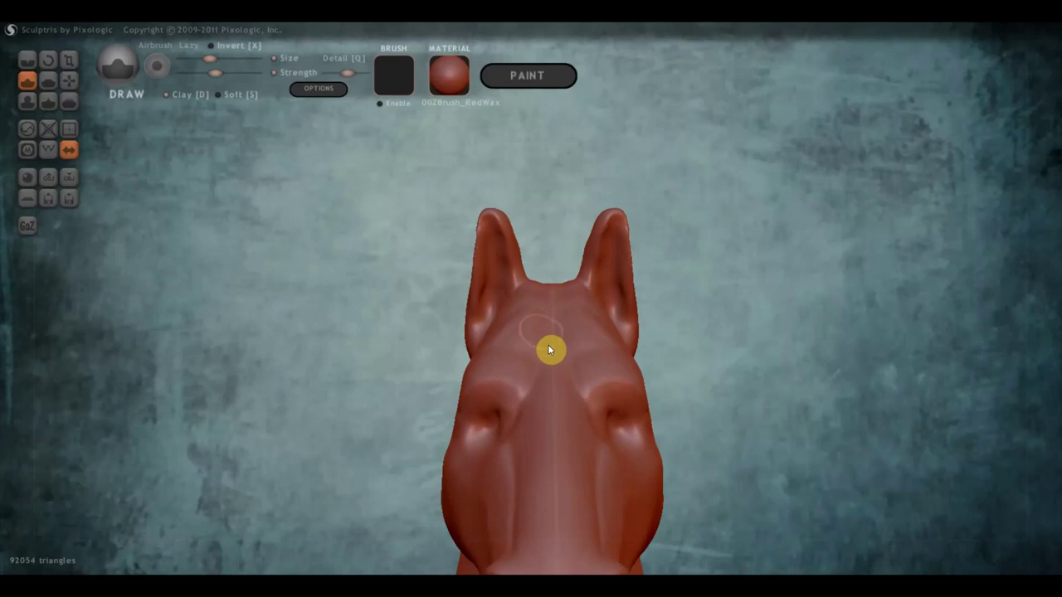
pyautogui.moveTo(547, 344); pyautogui.dragTo(543, 301)
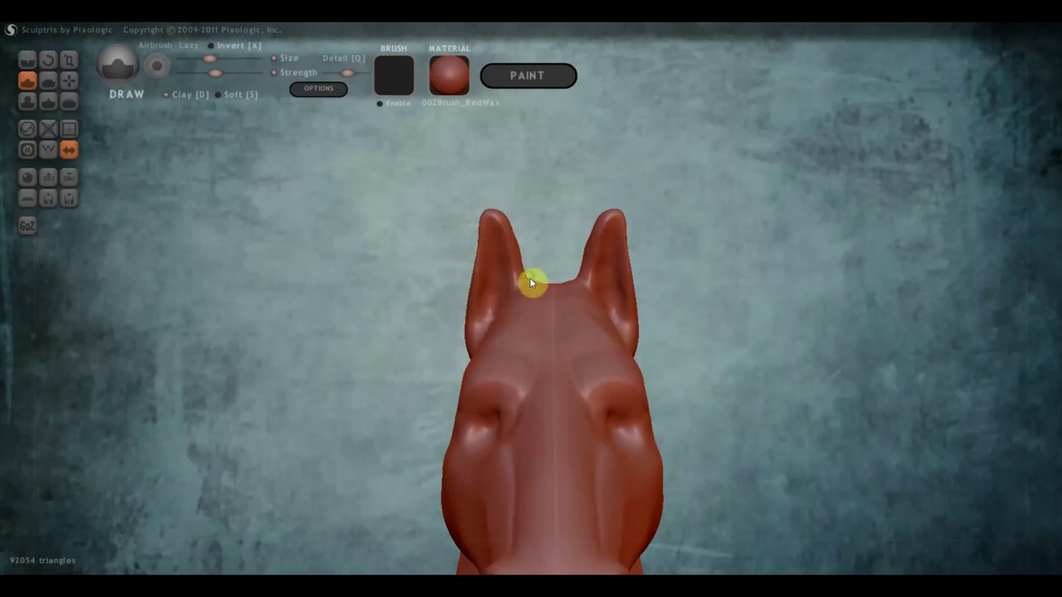
pyautogui.moveTo(529, 283); pyautogui.dragTo(554, 332, button='right')
# - Crease the head between and below the ears with the Crease brush
pyautogui.click(28, 60)
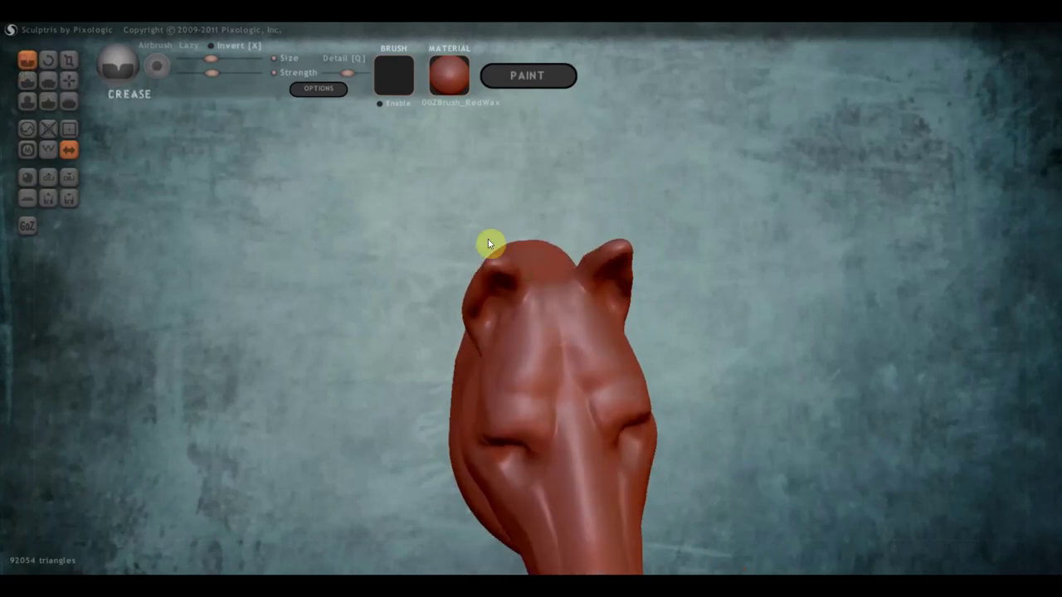
pyautogui.moveTo(488, 242); pyautogui.dragTo(523, 287, button='right')
pyautogui.moveTo(533, 288); pyautogui.dragTo(504, 326)
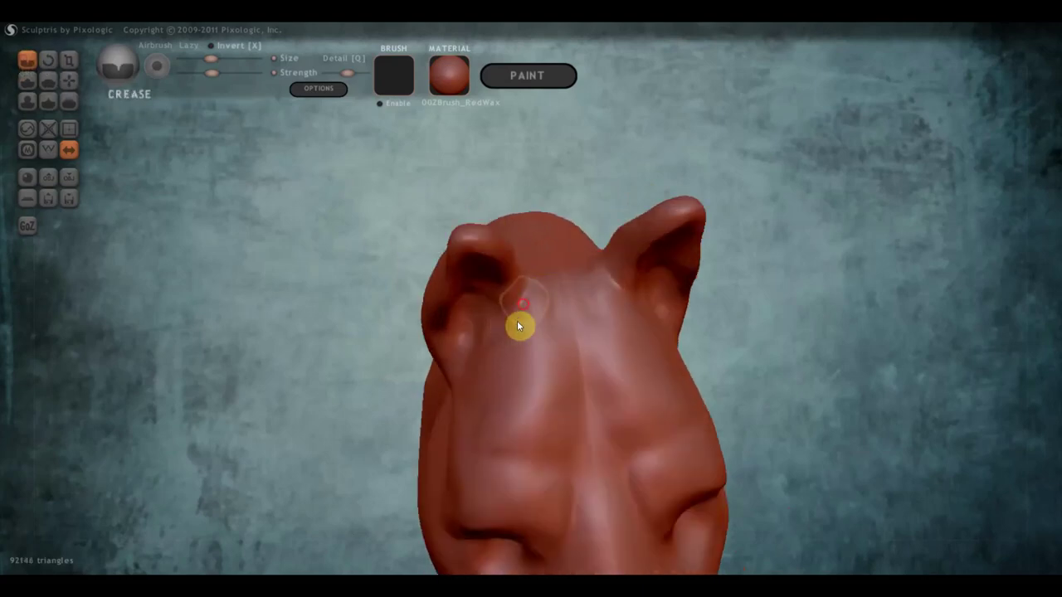
pyautogui.moveTo(508, 333); pyautogui.dragTo(548, 296, button='right')
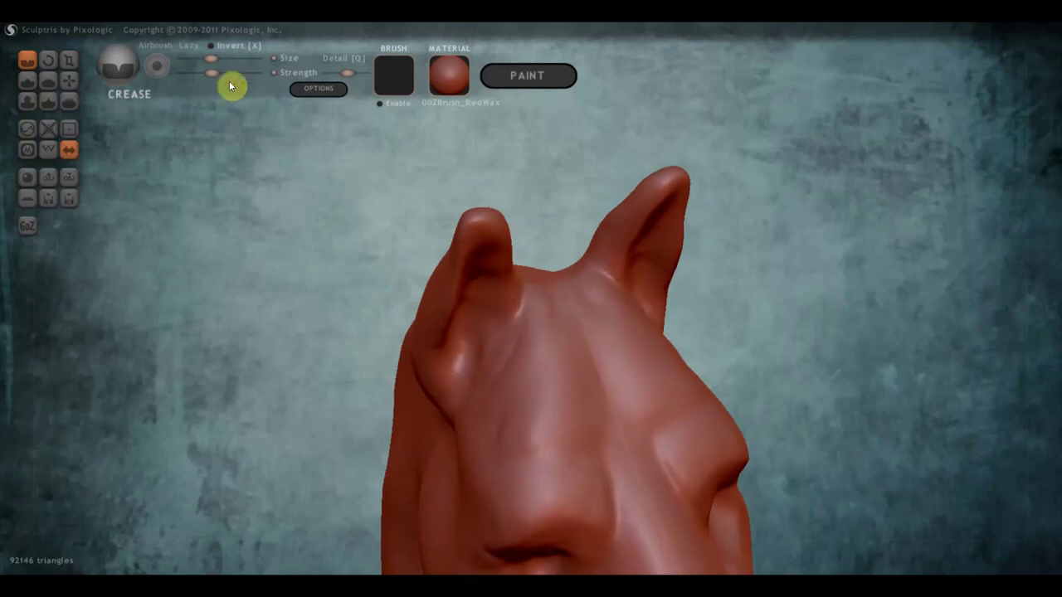
pyautogui.moveTo(517, 384); pyautogui.dragTo(537, 326, button='right')
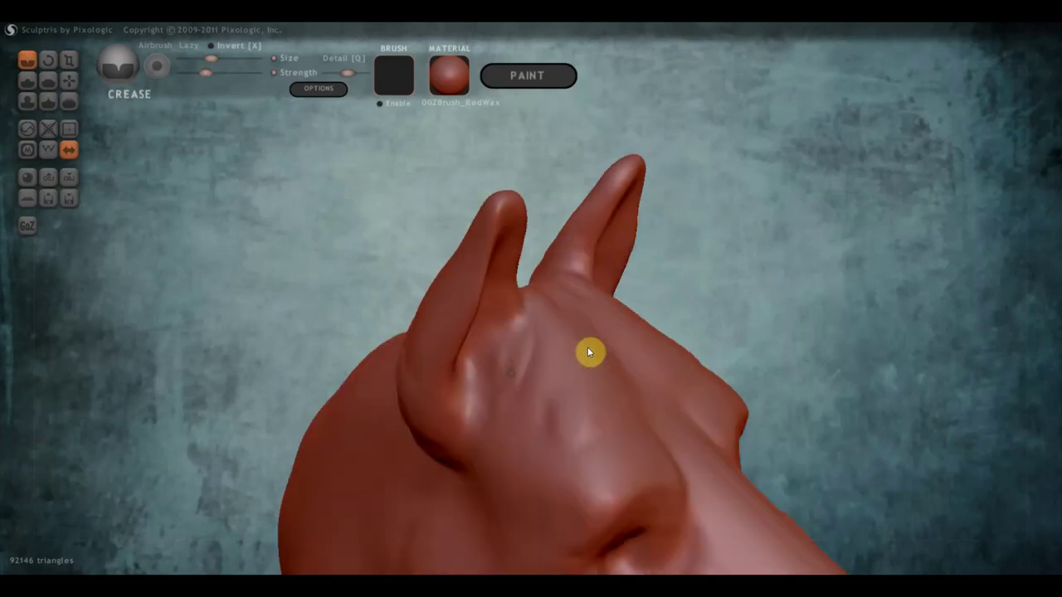
pyautogui.moveTo(528, 325); pyautogui.dragTo(509, 385)
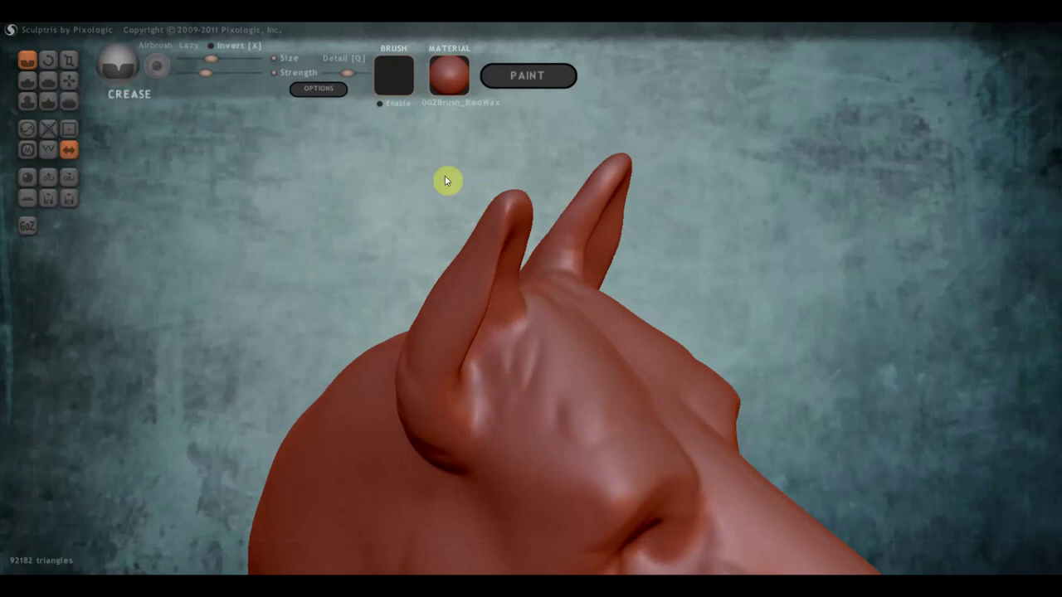
pyautogui.moveTo(533, 338); pyautogui.dragTo(525, 401)
pyautogui.moveTo(526, 332); pyautogui.dragTo(498, 455)
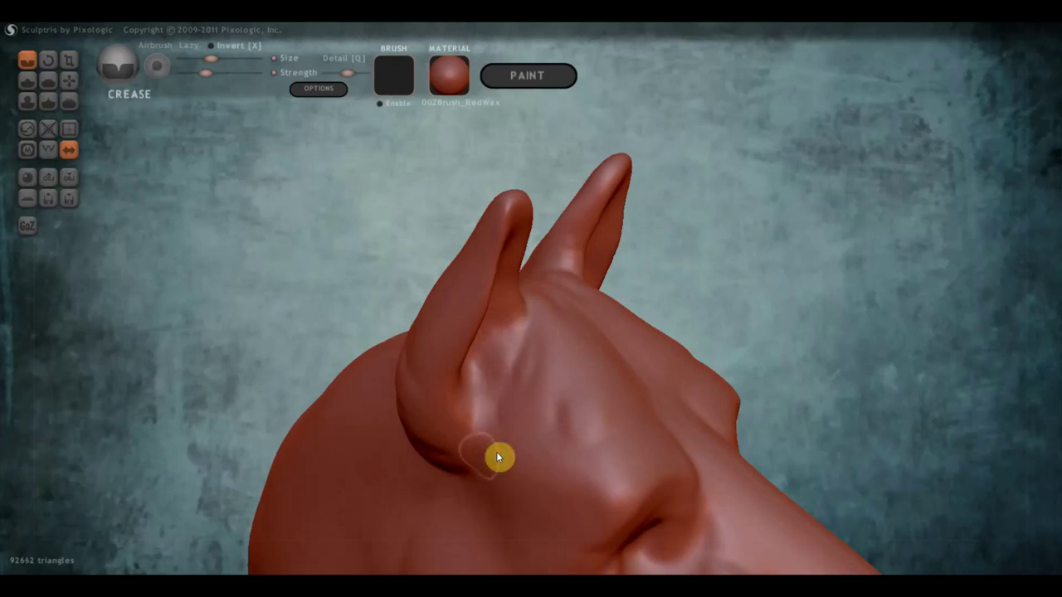
# - Carve creases around the eye ridge
pyautogui.scroll(-3, 510, 455)
pyautogui.moveTo(531, 447); pyautogui.dragTo(561, 448, button='right')
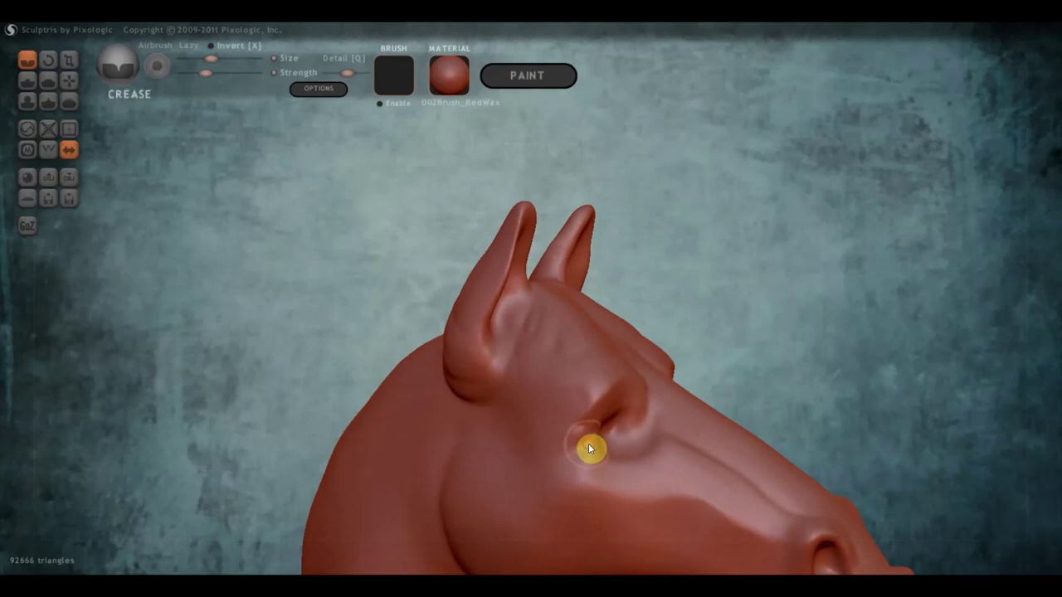
pyautogui.moveTo(589, 449)
pyautogui.mouseDown()
pyautogui.moveTo(511, 417)
pyautogui.moveTo(586, 465)
pyautogui.mouseUp()
pyautogui.moveTo(585, 465)
pyautogui.mouseDown(button='right')
pyautogui.moveTo(619, 481)
pyautogui.moveTo(586, 472)
pyautogui.moveTo(602, 406)
pyautogui.mouseUp(button='right')
pyautogui.moveTo(590, 395)
pyautogui.mouseDown()
pyautogui.moveTo(588, 476)
pyautogui.moveTo(595, 383)
pyautogui.moveTo(582, 496)
pyautogui.mouseUp()
pyautogui.moveTo(583, 496); pyautogui.dragTo(379, 420, button='right')
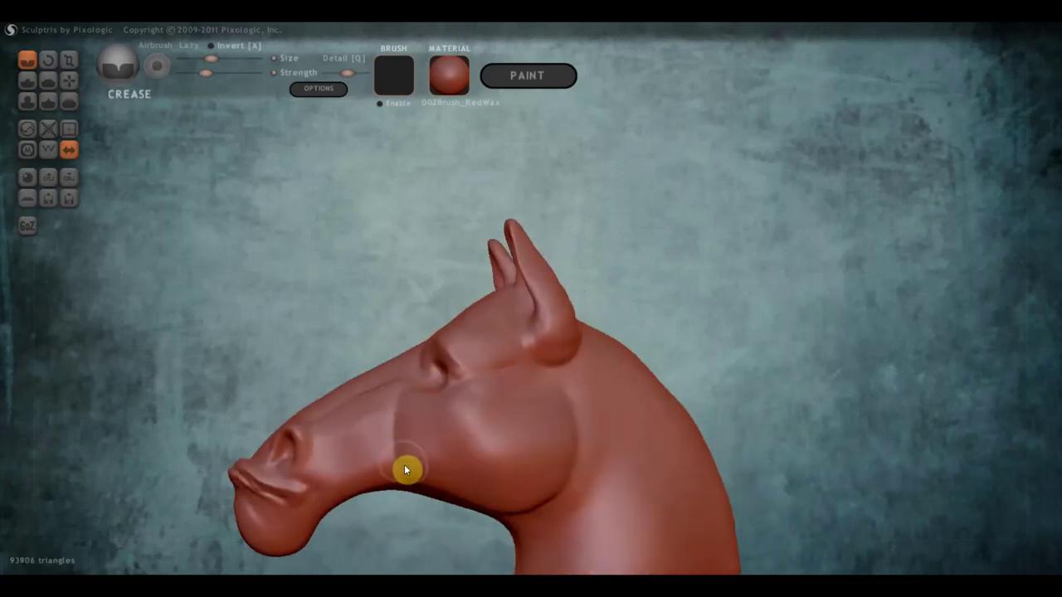
# - Crease a line along the horse's mouth in side profile
pyautogui.moveTo(384, 476); pyautogui.dragTo(398, 469, button='right')
pyautogui.scroll(3, 489, 324)
pyautogui.scroll(3, 415, 388)
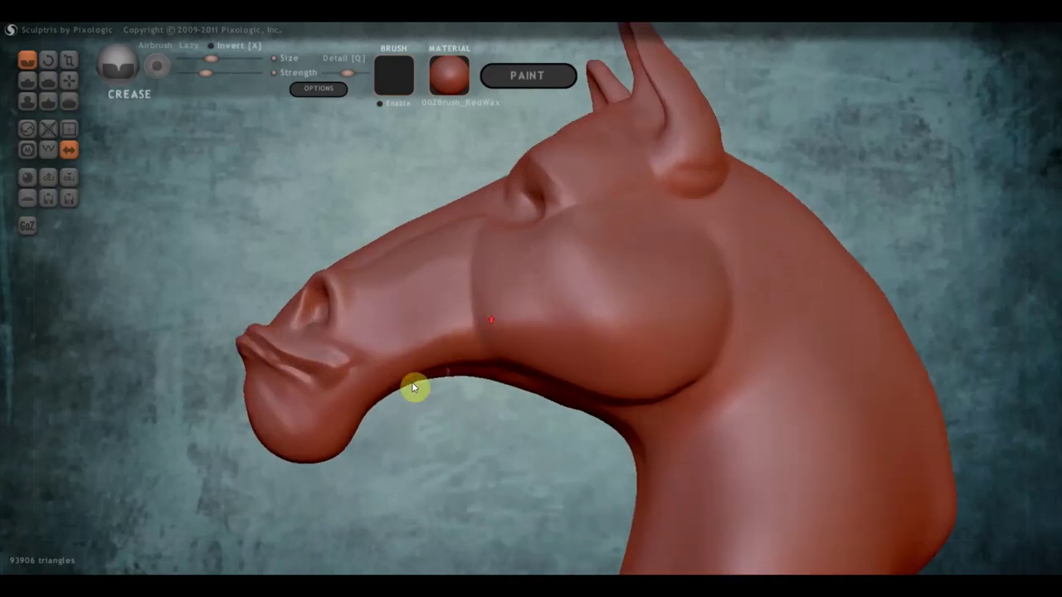
pyautogui.moveTo(342, 393); pyautogui.dragTo(336, 394)
pyautogui.moveTo(280, 359); pyautogui.dragTo(352, 375)
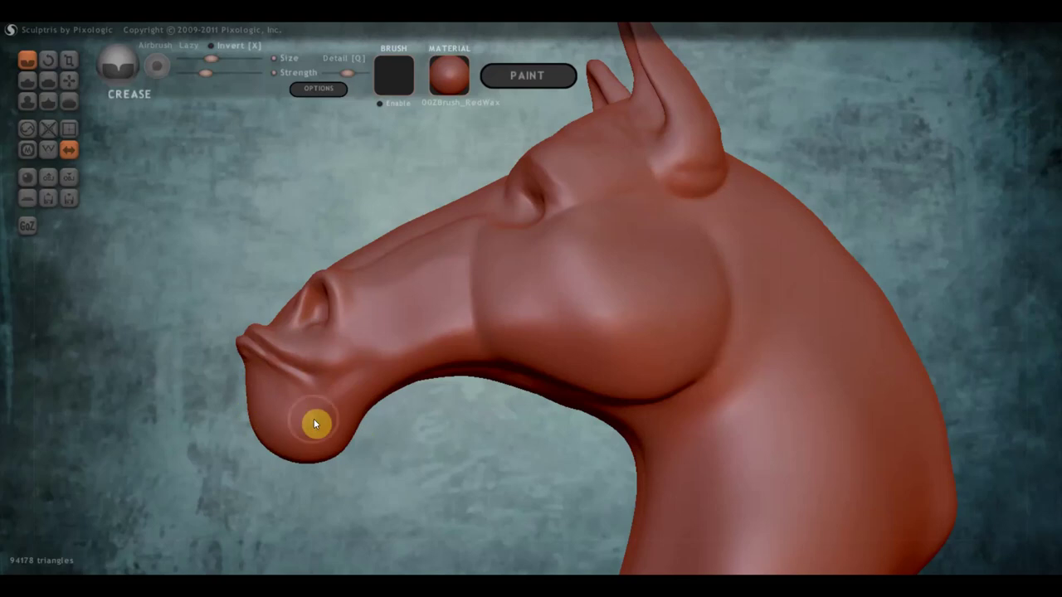
pyautogui.moveTo(314, 423)
pyautogui.mouseDown(button='right')
pyautogui.moveTo(480, 436)
pyautogui.moveTo(481, 464)
pyautogui.mouseUp(button='right')
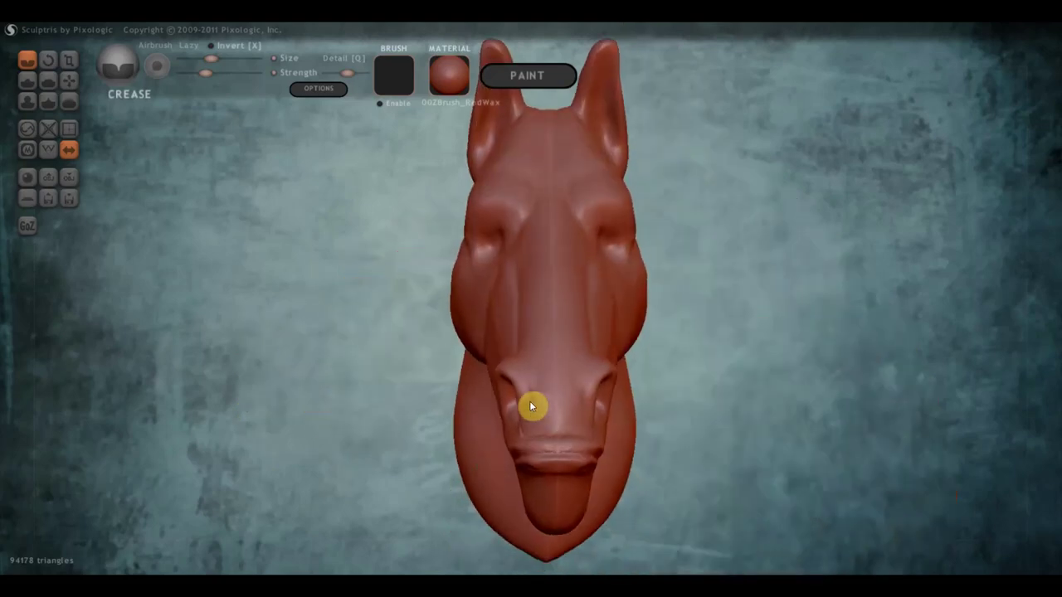
# - Crease beside the nostril and deepen the crease at the mouth corner
pyautogui.scroll(3, 532, 406)
pyautogui.moveTo(499, 392); pyautogui.dragTo(518, 445)
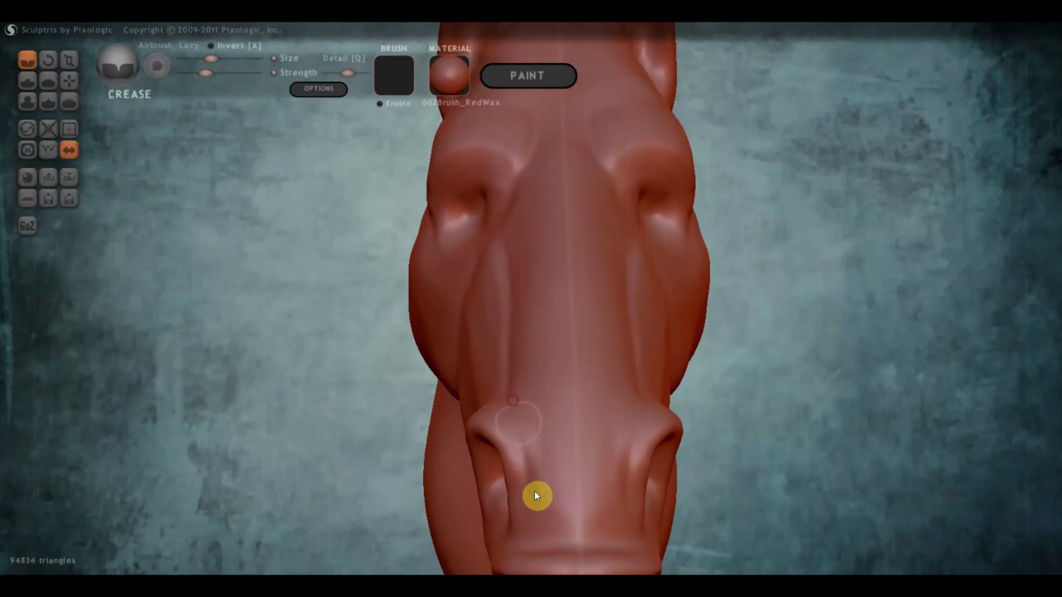
pyautogui.moveTo(507, 398); pyautogui.dragTo(526, 505)
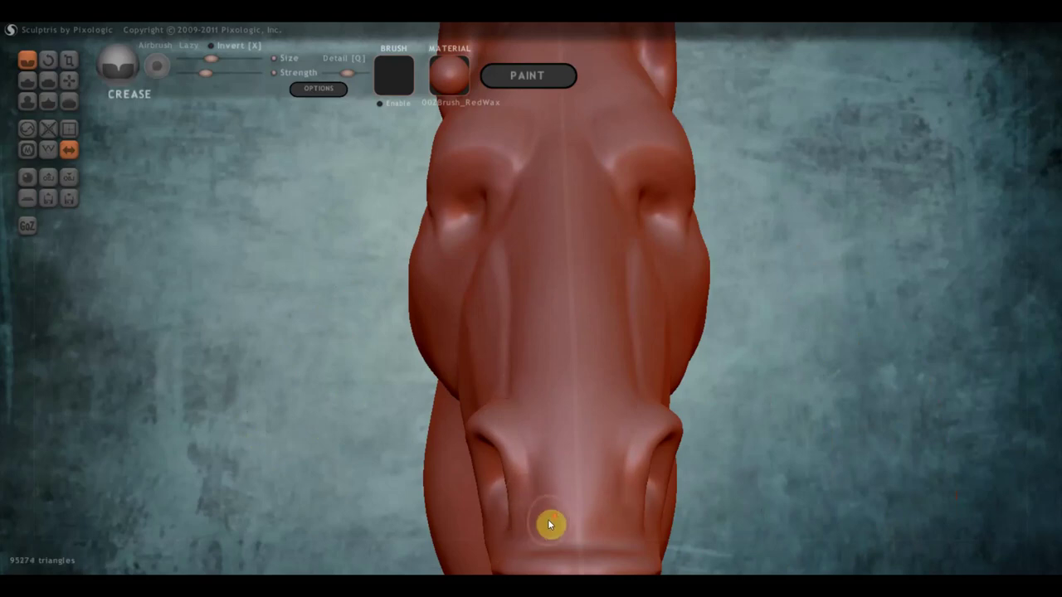
pyautogui.moveTo(549, 524)
pyautogui.mouseDown(button='right')
pyautogui.moveTo(652, 492)
pyautogui.moveTo(726, 490)
pyautogui.moveTo(705, 415)
pyautogui.mouseUp(button='right')
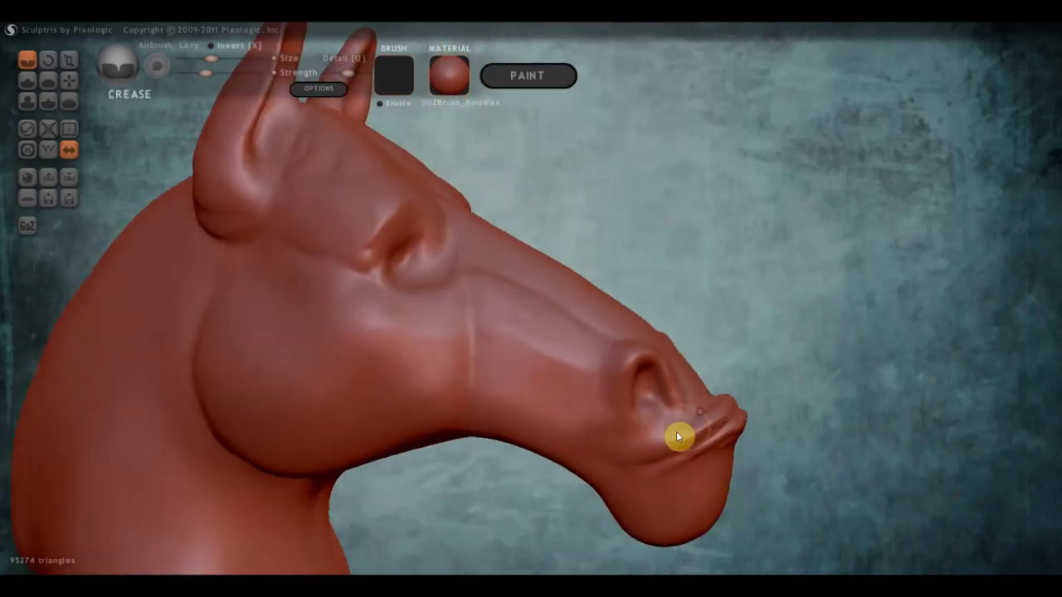
pyautogui.moveTo(609, 438)
pyautogui.mouseDown()
pyautogui.moveTo(686, 434)
pyautogui.moveTo(588, 445)
pyautogui.mouseUp()
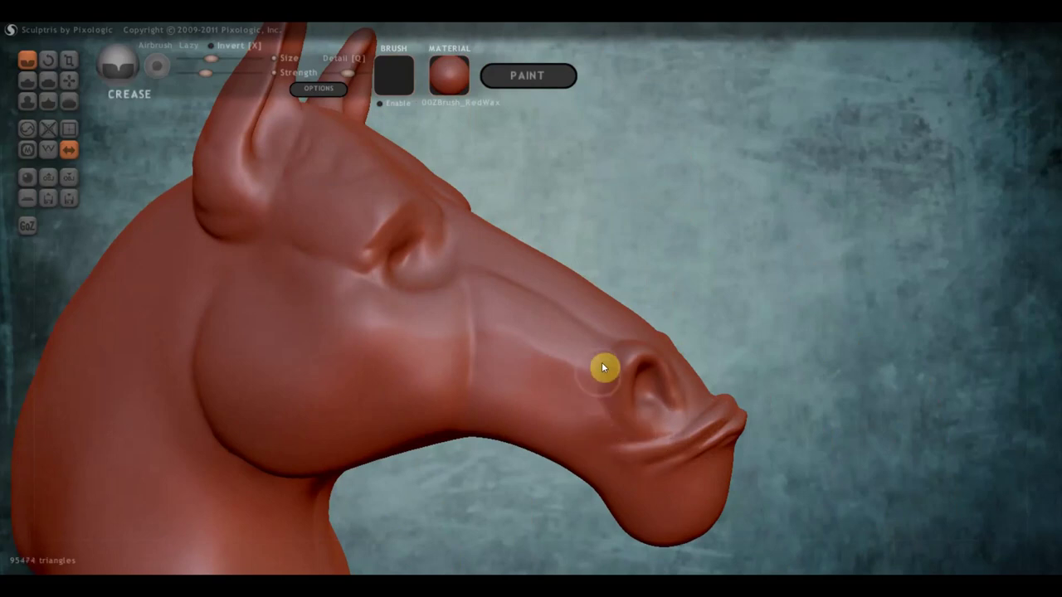
pyautogui.moveTo(603, 368); pyautogui.dragTo(625, 426)
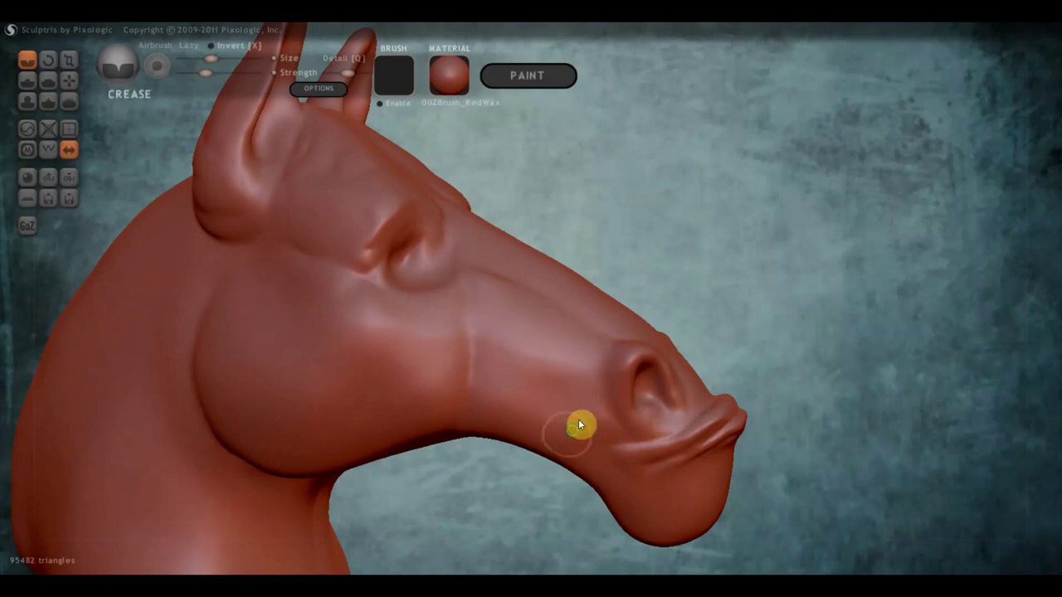
# - Carve crease lines along the top of the muzzle
pyautogui.moveTo(578, 419)
pyautogui.mouseDown(button='right')
pyautogui.moveTo(620, 316)
pyautogui.moveTo(608, 334)
pyautogui.mouseUp(button='right')
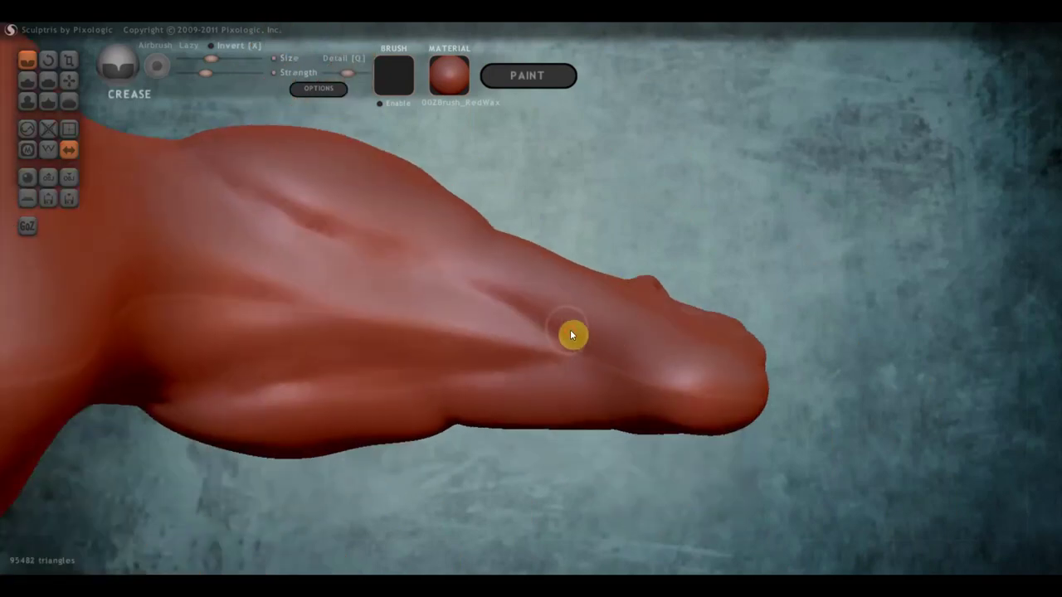
pyautogui.moveTo(572, 334)
pyautogui.mouseDown()
pyautogui.moveTo(621, 355)
pyautogui.moveTo(545, 384)
pyautogui.moveTo(603, 355)
pyautogui.moveTo(318, 334)
pyautogui.mouseUp()
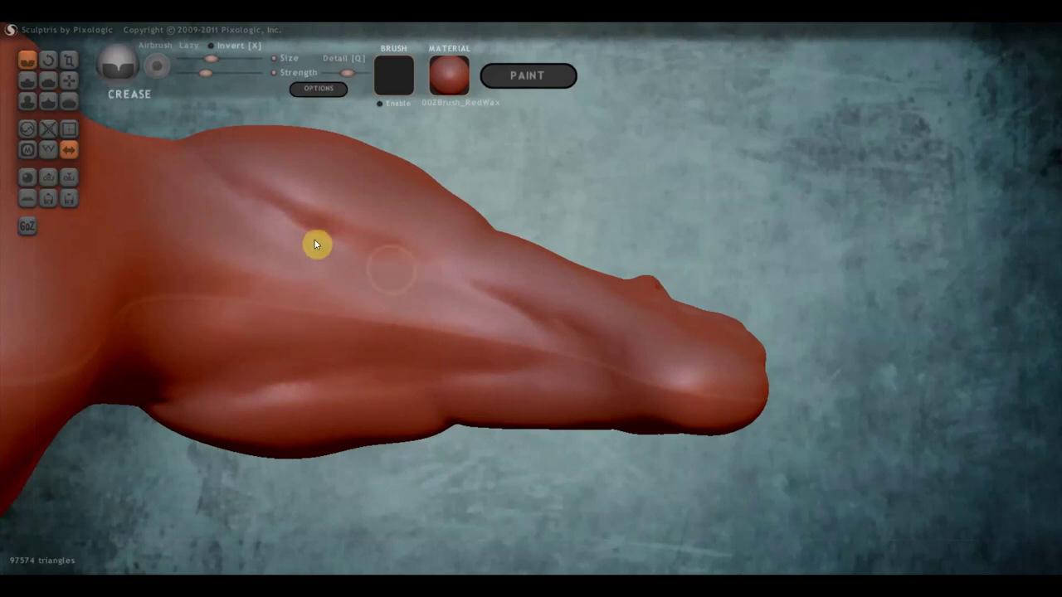
pyautogui.moveTo(261, 327)
pyautogui.mouseDown(button='right')
pyautogui.moveTo(349, 344)
pyautogui.moveTo(338, 412)
pyautogui.moveTo(457, 387)
pyautogui.moveTo(208, 462)
pyautogui.mouseUp(button='right')
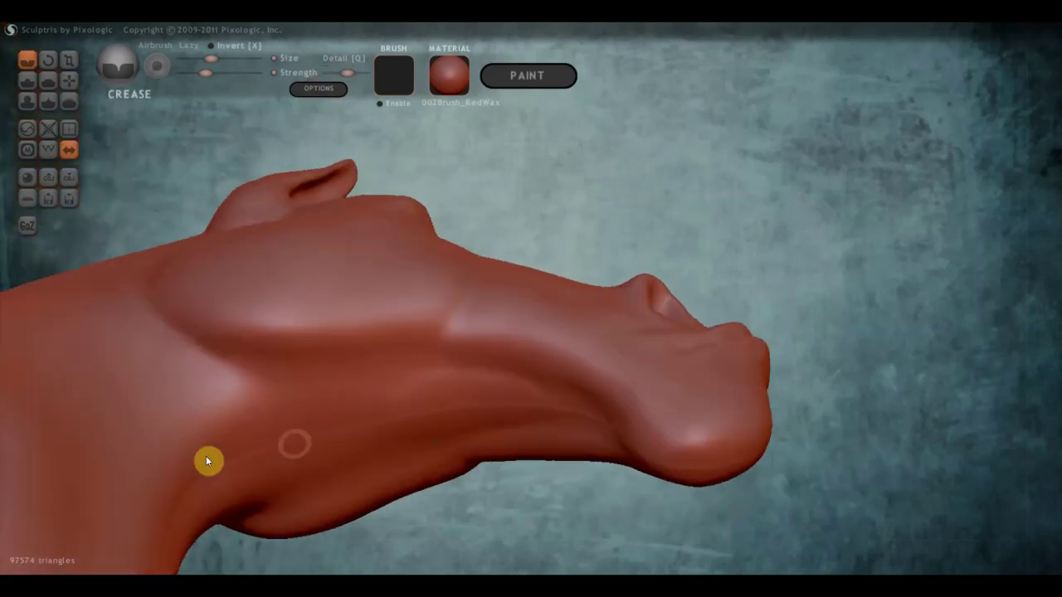
# - Raise a ridge along the side of the neck with the Draw brush
pyautogui.click(28, 80)
pyautogui.moveTo(296, 231)
pyautogui.mouseDown(button='right')
pyautogui.moveTo(479, 409)
pyautogui.moveTo(497, 373)
pyautogui.mouseUp(button='right')
pyautogui.moveTo(498, 372)
pyautogui.mouseDown()
pyautogui.moveTo(384, 372)
pyautogui.moveTo(307, 396)
pyautogui.moveTo(465, 390)
pyautogui.moveTo(265, 420)
pyautogui.mouseUp()
pyautogui.moveTo(162, 388)
pyautogui.mouseDown()
pyautogui.moveTo(384, 370)
pyautogui.moveTo(194, 367)
pyautogui.moveTo(455, 362)
pyautogui.moveTo(532, 380)
pyautogui.moveTo(460, 394)
pyautogui.mouseUp()
pyautogui.moveTo(459, 394)
pyautogui.mouseDown(button='right')
pyautogui.moveTo(414, 410)
pyautogui.moveTo(404, 453)
pyautogui.moveTo(394, 323)
pyautogui.moveTo(362, 303)
pyautogui.moveTo(265, 329)
pyautogui.moveTo(390, 266)
pyautogui.mouseUp(button='right')
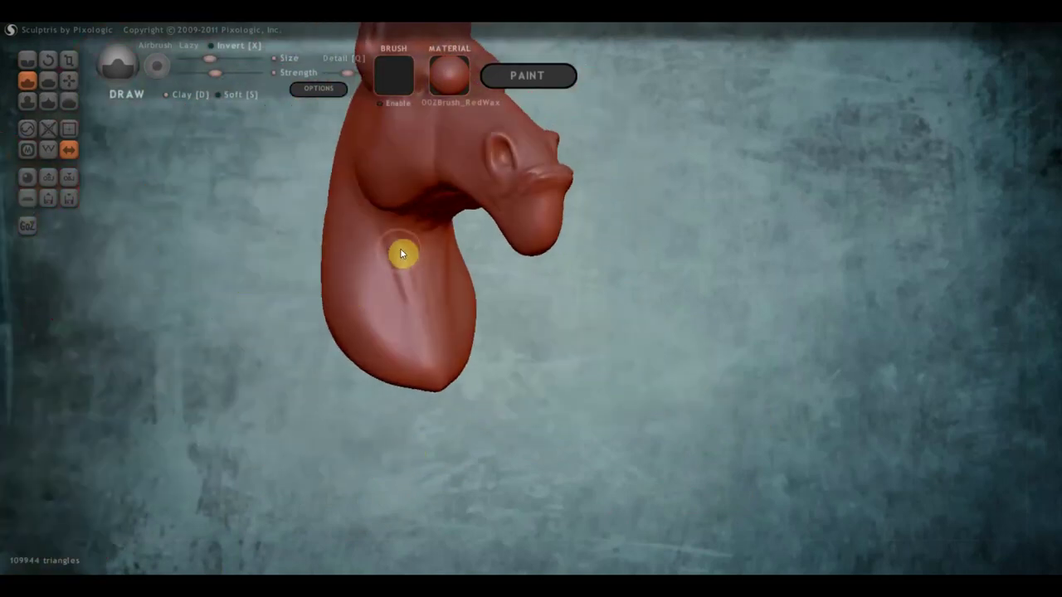
# - Carve a long groove down the front of the neck
pyautogui.moveTo(417, 232); pyautogui.dragTo(433, 286)
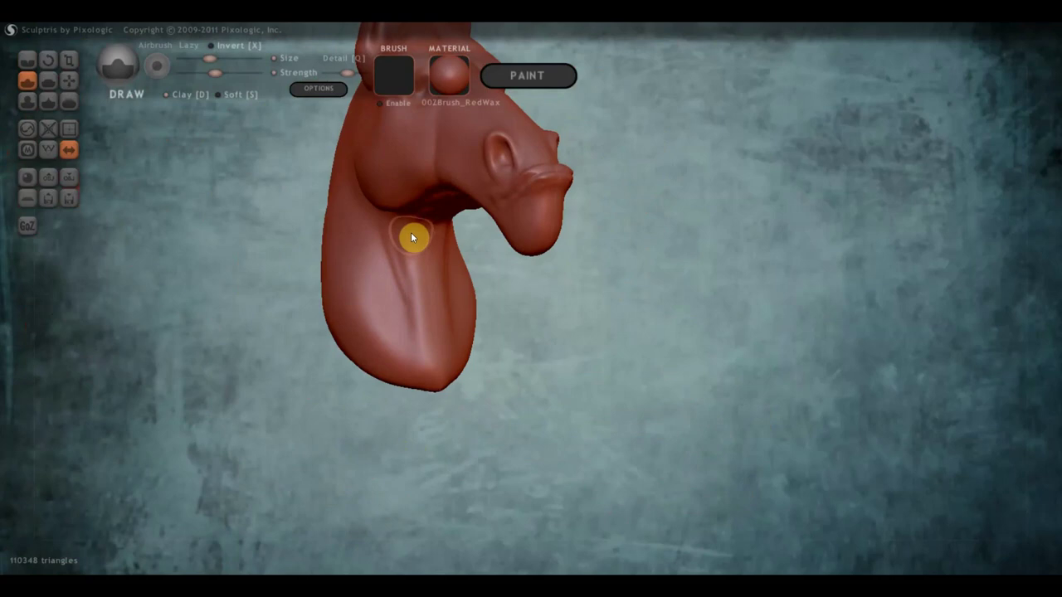
pyautogui.moveTo(414, 236)
pyautogui.mouseDown()
pyautogui.moveTo(415, 296)
pyautogui.moveTo(430, 336)
pyautogui.mouseUp()
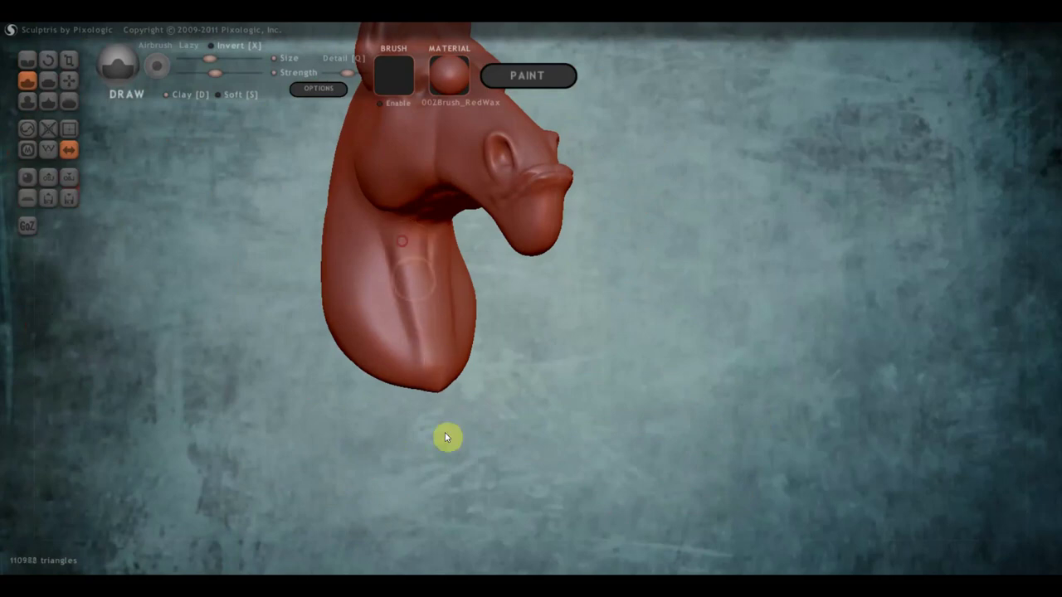
pyautogui.moveTo(396, 253); pyautogui.dragTo(426, 365)
pyautogui.moveTo(446, 432)
pyautogui.mouseDown()
pyautogui.moveTo(505, 495)
pyautogui.moveTo(536, 473)
pyautogui.moveTo(526, 431)
pyautogui.moveTo(494, 428)
pyautogui.moveTo(533, 424)
pyautogui.mouseUp()
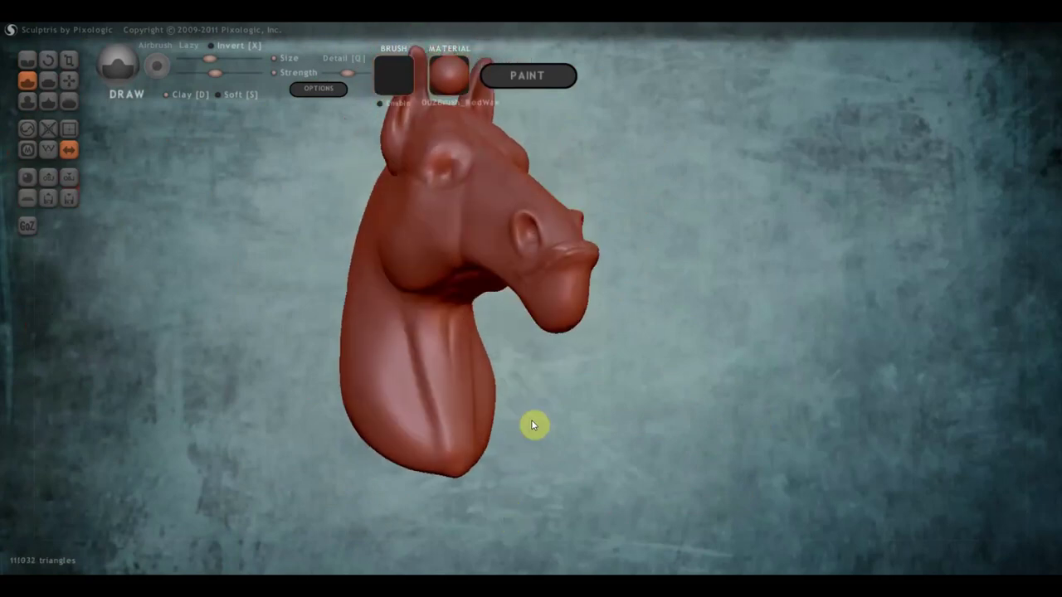
# - Flatten the side of the neck from below the jaw downward with the Flatten brush
pyautogui.click(51, 78)
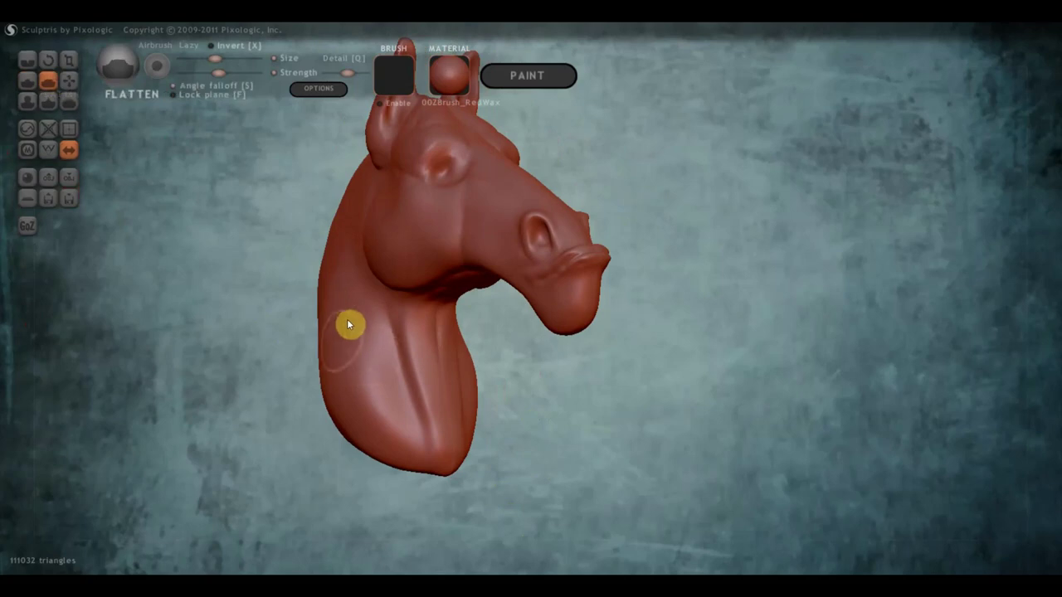
pyautogui.moveTo(347, 304); pyautogui.dragTo(398, 418)
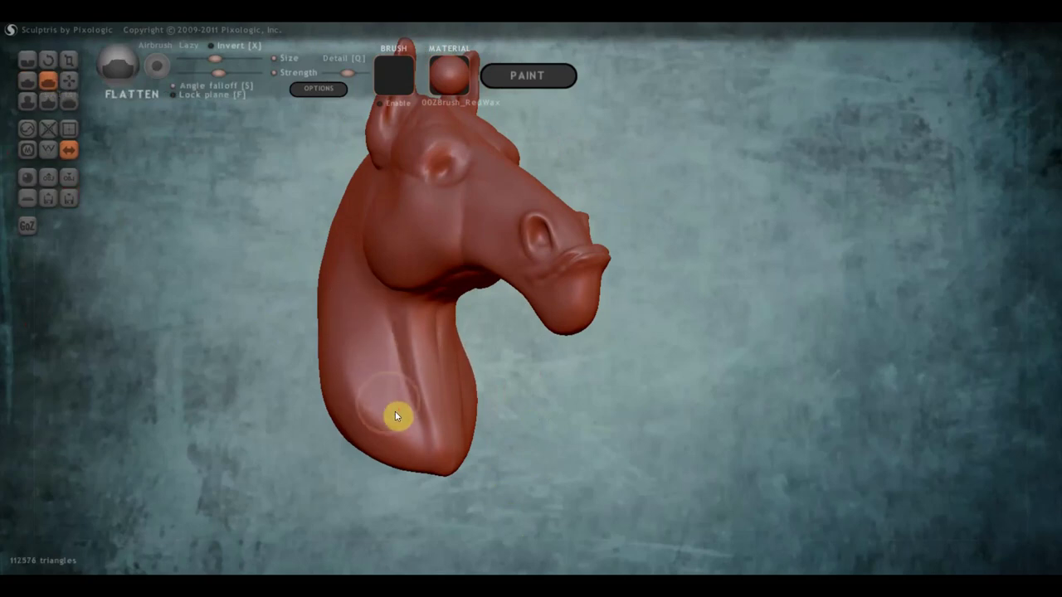
pyautogui.moveTo(343, 268); pyautogui.dragTo(358, 374)
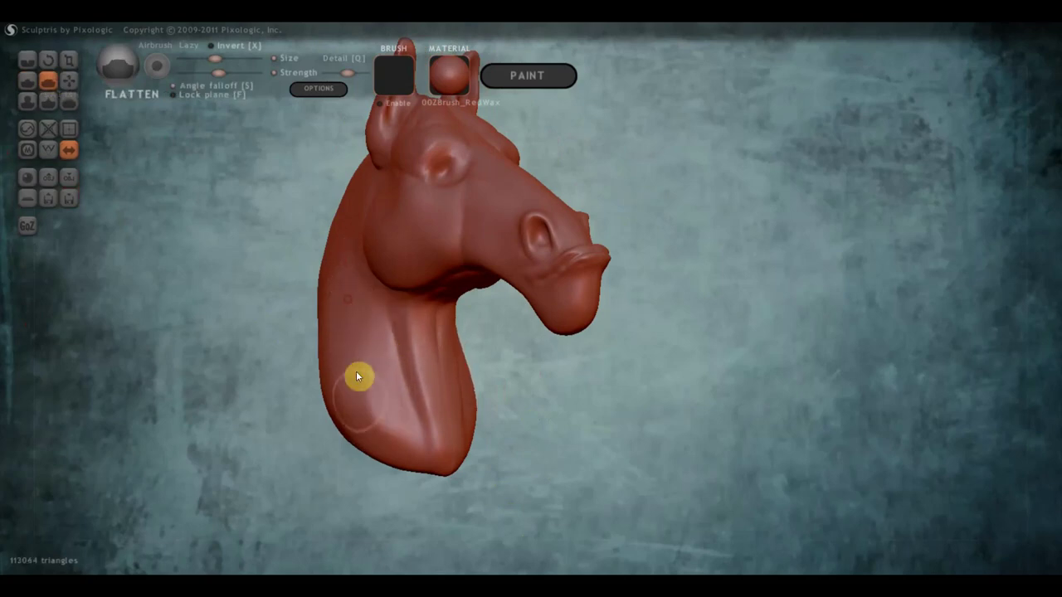
pyautogui.moveTo(350, 226); pyautogui.dragTo(379, 438)
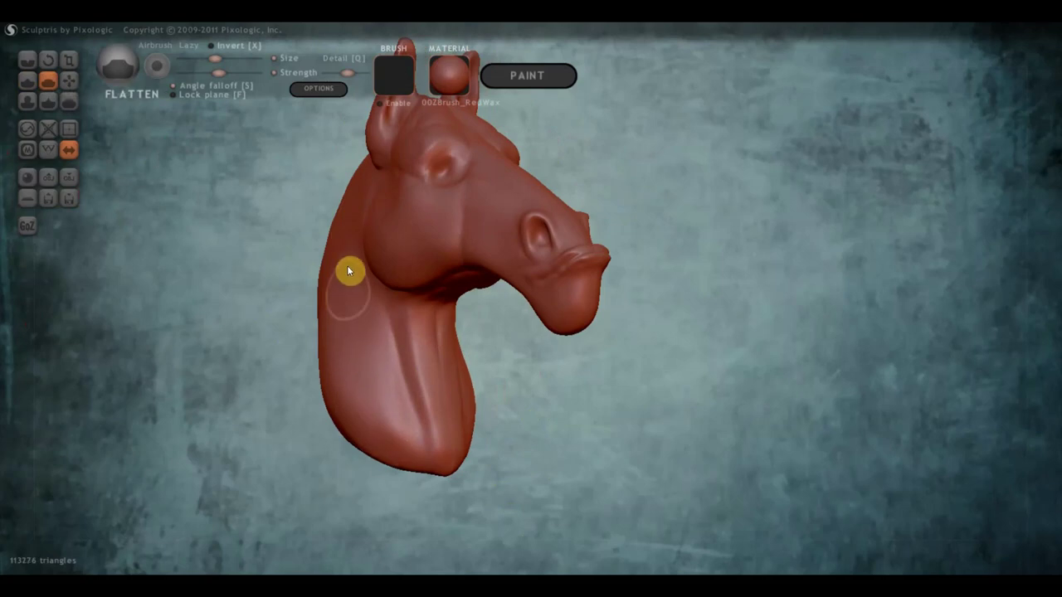
pyautogui.moveTo(348, 270); pyautogui.dragTo(386, 437)
pyautogui.moveTo(349, 260); pyautogui.dragTo(400, 467)
pyautogui.moveTo(408, 337)
pyautogui.mouseDown()
pyautogui.moveTo(428, 439)
pyautogui.moveTo(415, 315)
pyautogui.moveTo(429, 353)
pyautogui.mouseUp()
pyautogui.moveTo(477, 409)
pyautogui.mouseDown()
pyautogui.moveTo(514, 415)
pyautogui.moveTo(485, 380)
pyautogui.moveTo(372, 320)
pyautogui.mouseUp()
pyautogui.moveTo(349, 230)
pyautogui.mouseDown()
pyautogui.moveTo(339, 268)
pyautogui.moveTo(358, 389)
pyautogui.moveTo(331, 278)
pyautogui.moveTo(368, 426)
pyautogui.moveTo(337, 324)
pyautogui.mouseUp()
pyautogui.moveTo(404, 419)
pyautogui.mouseDown()
pyautogui.moveTo(339, 344)
pyautogui.moveTo(429, 441)
pyautogui.moveTo(353, 360)
pyautogui.moveTo(329, 360)
pyautogui.moveTo(381, 390)
pyautogui.moveTo(286, 411)
pyautogui.moveTo(280, 402)
pyautogui.mouseUp()
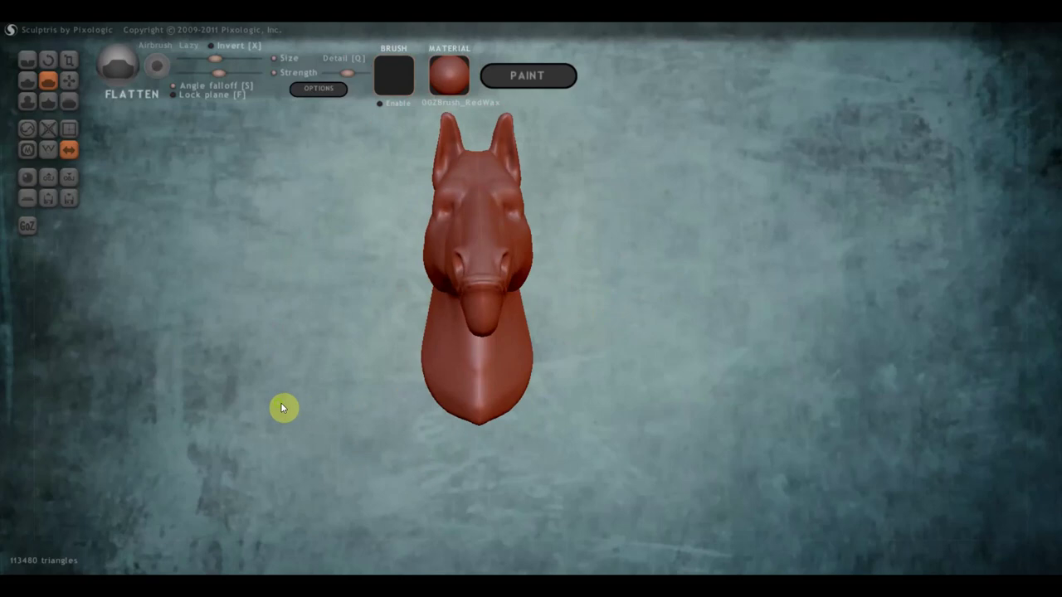
# - Flatten the chin and smooth the underside of the jaw
pyautogui.moveTo(466, 346)
pyautogui.mouseDown(button='right')
pyautogui.moveTo(540, 349)
pyautogui.moveTo(564, 327)
pyautogui.moveTo(591, 344)
pyautogui.moveTo(526, 332)
pyautogui.moveTo(570, 311)
pyautogui.mouseUp(button='right')
pyautogui.scroll(5, 597, 335)
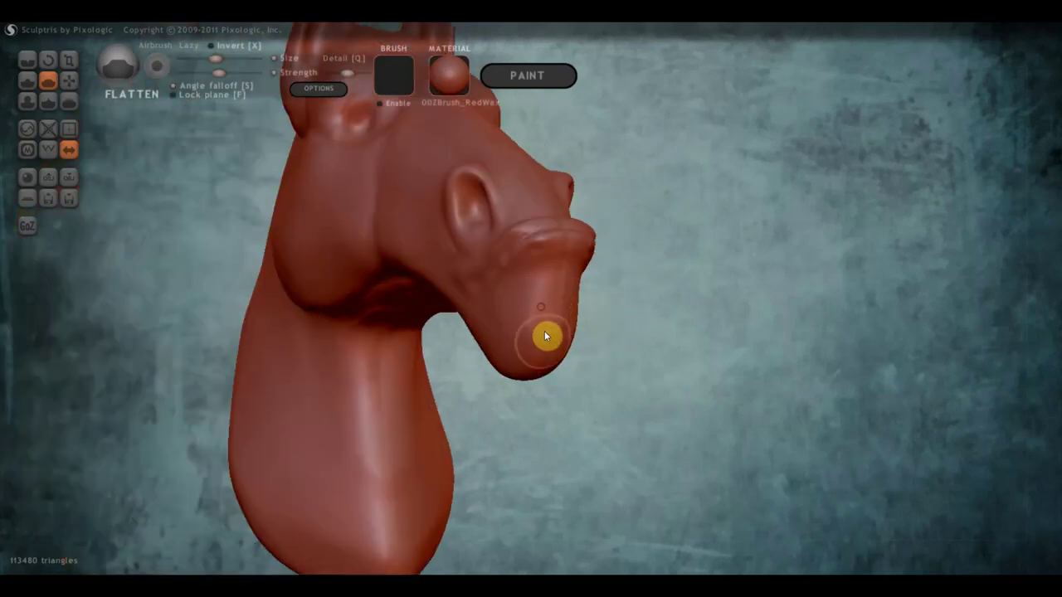
pyautogui.moveTo(549, 352)
pyautogui.mouseDown(button='right')
pyautogui.moveTo(650, 300)
pyautogui.moveTo(613, 324)
pyautogui.mouseUp(button='right')
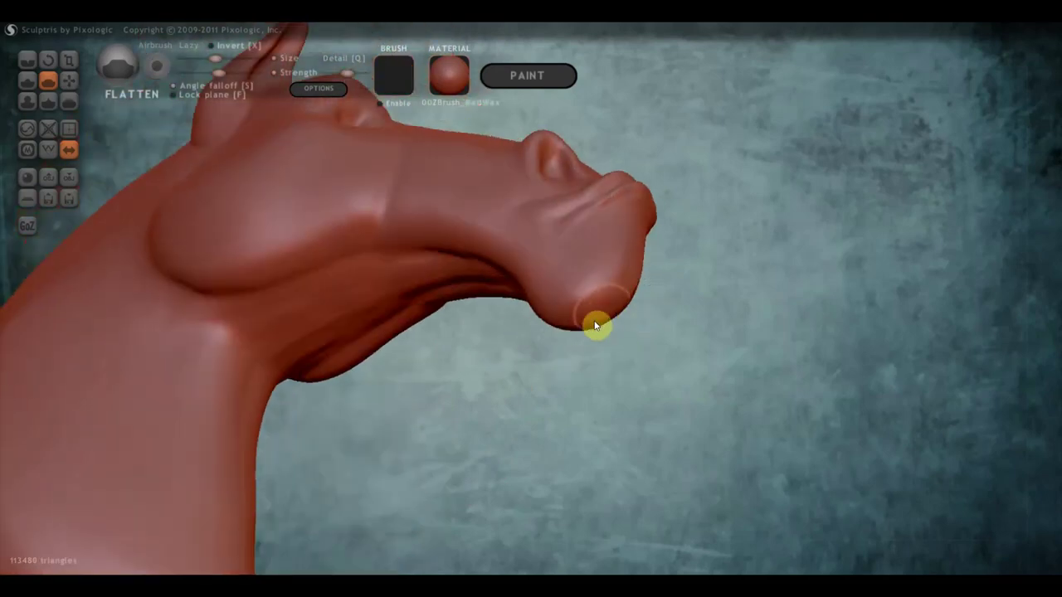
pyautogui.moveTo(596, 326)
pyautogui.mouseDown()
pyautogui.moveTo(635, 285)
pyautogui.moveTo(590, 315)
pyautogui.moveTo(605, 320)
pyautogui.mouseUp()
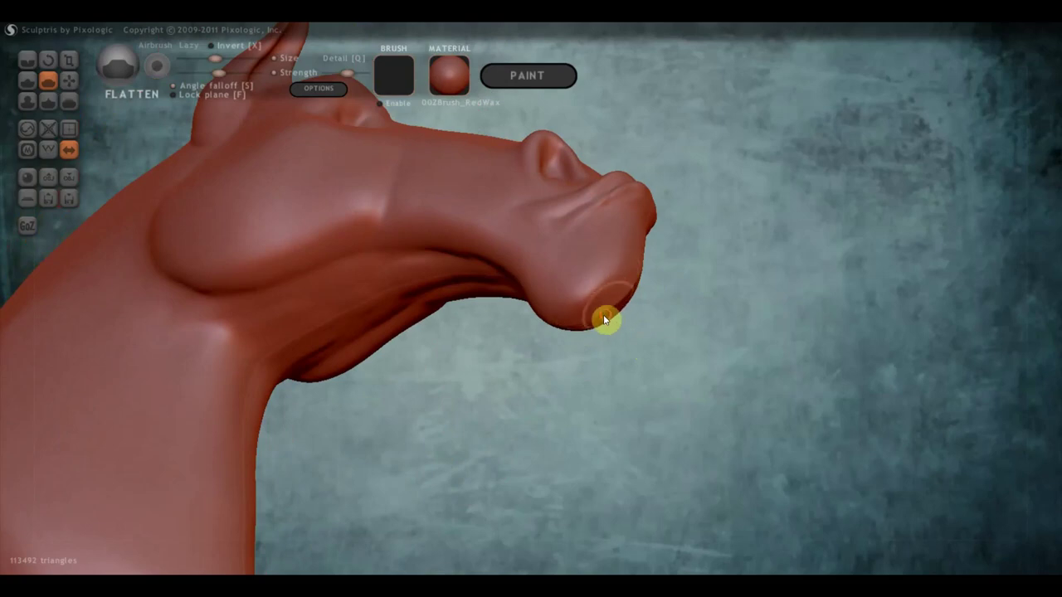
pyautogui.moveTo(682, 316); pyautogui.dragTo(586, 315, button='right')
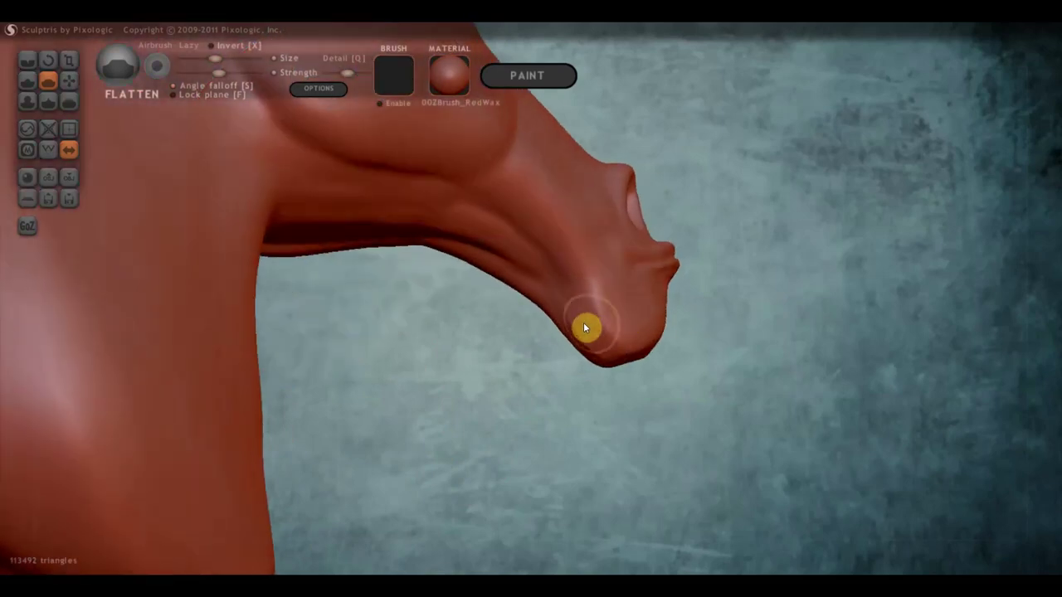
pyautogui.moveTo(583, 327)
pyautogui.mouseDown()
pyautogui.moveTo(525, 242)
pyautogui.moveTo(581, 331)
pyautogui.mouseUp()
pyautogui.moveTo(581, 332)
pyautogui.mouseDown(button='right')
pyautogui.moveTo(528, 370)
pyautogui.moveTo(521, 282)
pyautogui.mouseUp(button='right')
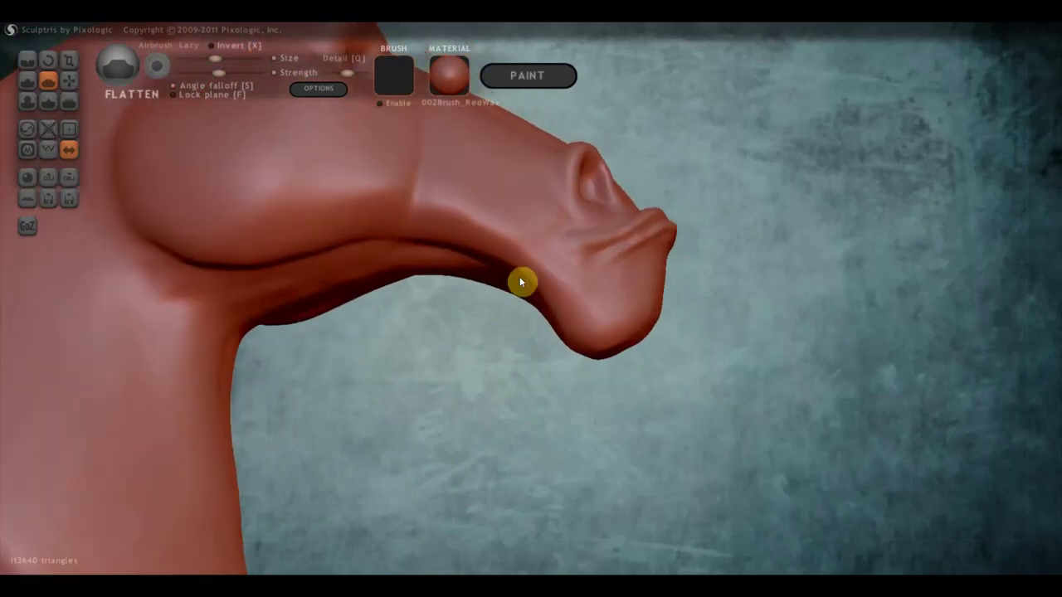
pyautogui.moveTo(554, 304); pyautogui.dragTo(512, 254)
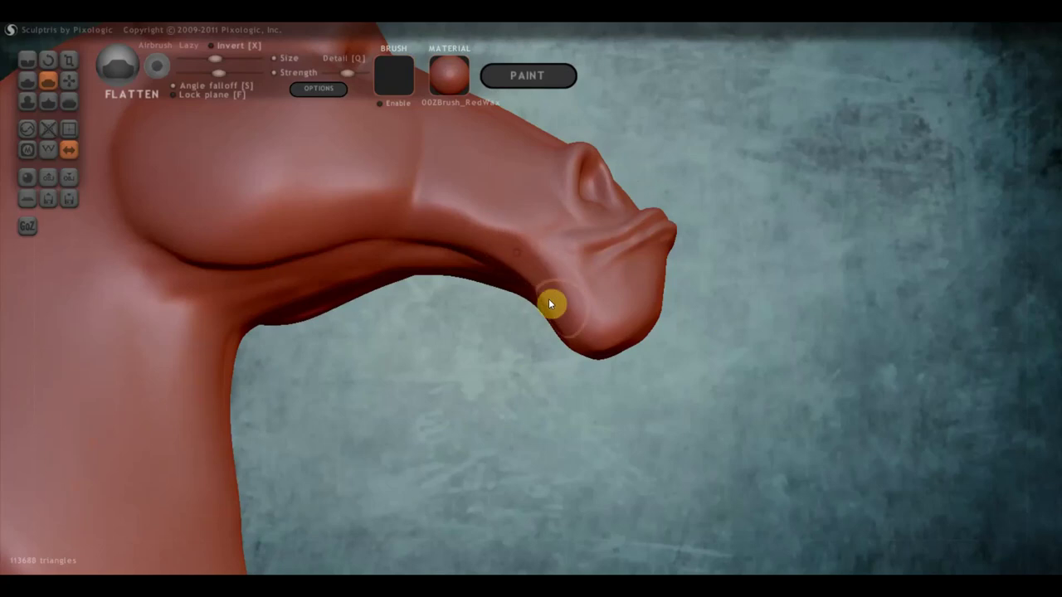
pyautogui.moveTo(548, 305); pyautogui.dragTo(565, 324)
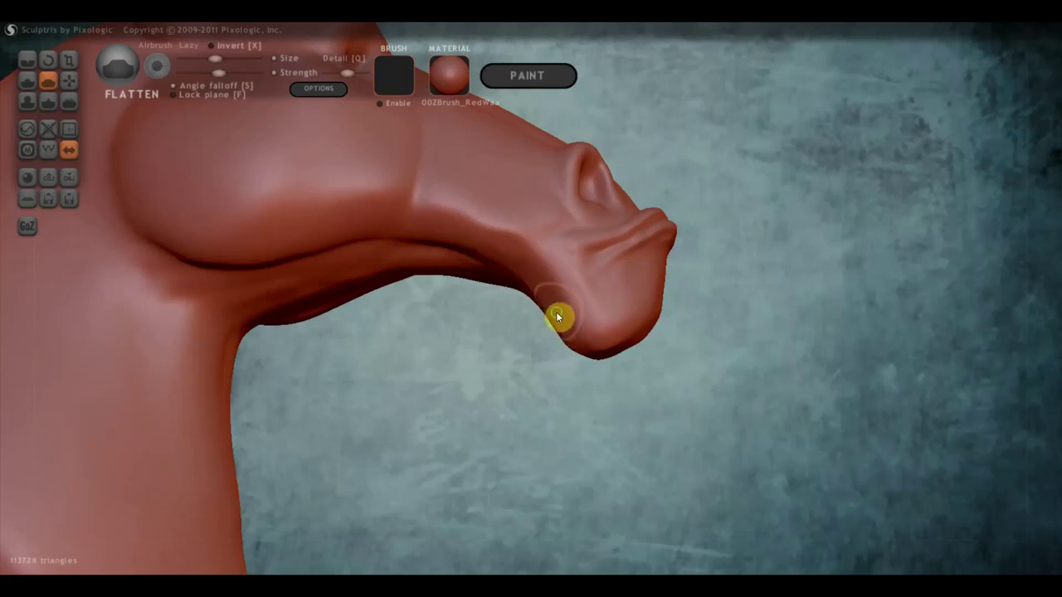
pyautogui.moveTo(556, 313); pyautogui.dragTo(552, 320, button='right')
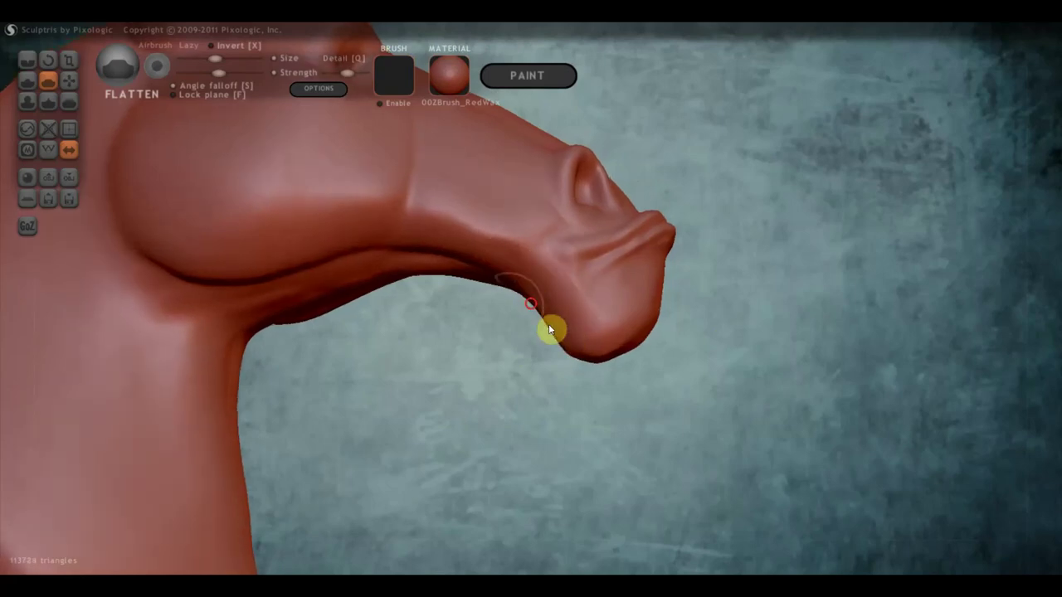
pyautogui.moveTo(624, 340); pyautogui.dragTo(514, 294)
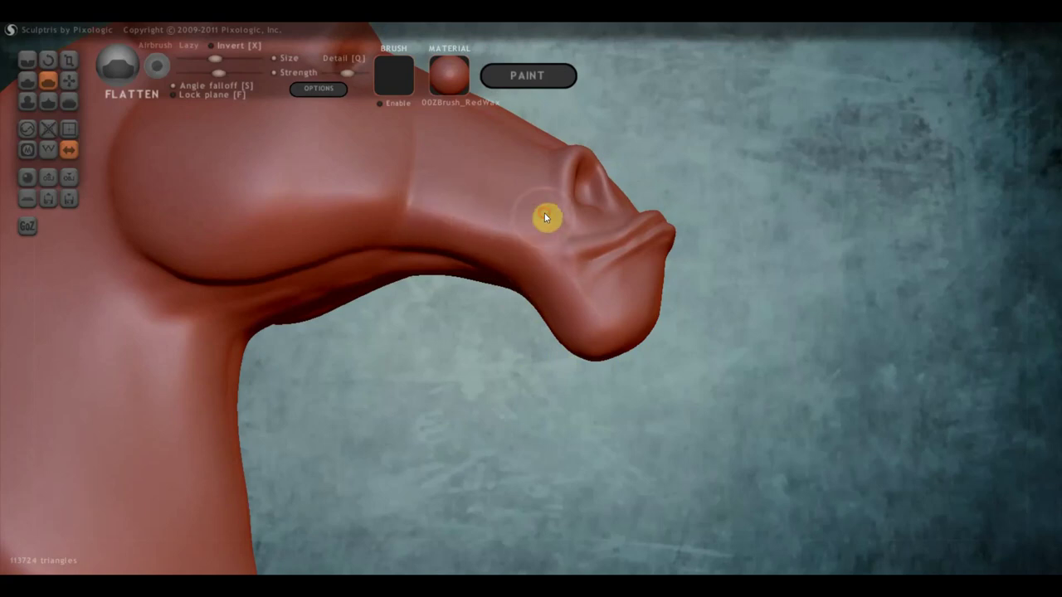
# - With the Grab brush, lengthen the mouth corner and pull the upper lip out at the nose tip
pyautogui.click(73, 73)
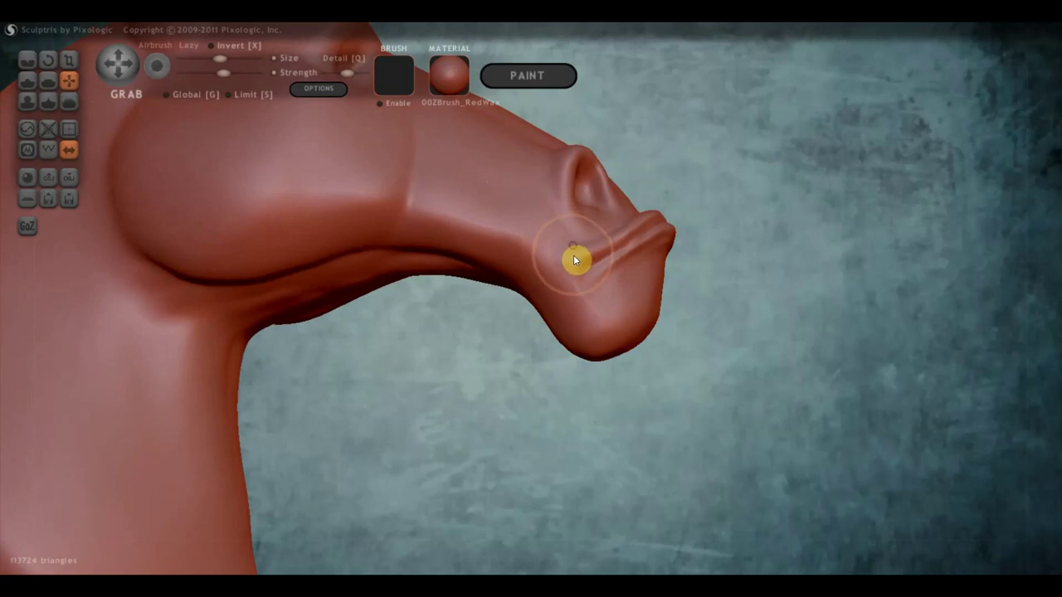
pyautogui.moveTo(573, 259); pyautogui.dragTo(572, 269)
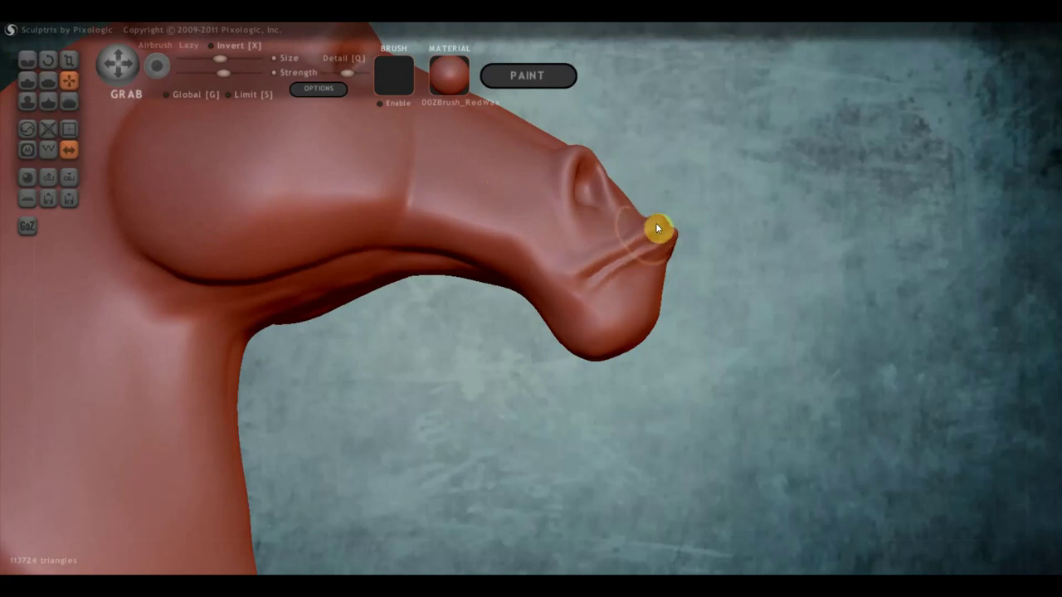
pyautogui.moveTo(657, 228)
pyautogui.mouseDown()
pyautogui.moveTo(631, 213)
pyautogui.moveTo(617, 220)
pyautogui.moveTo(625, 206)
pyautogui.moveTo(620, 215)
pyautogui.mouseUp()
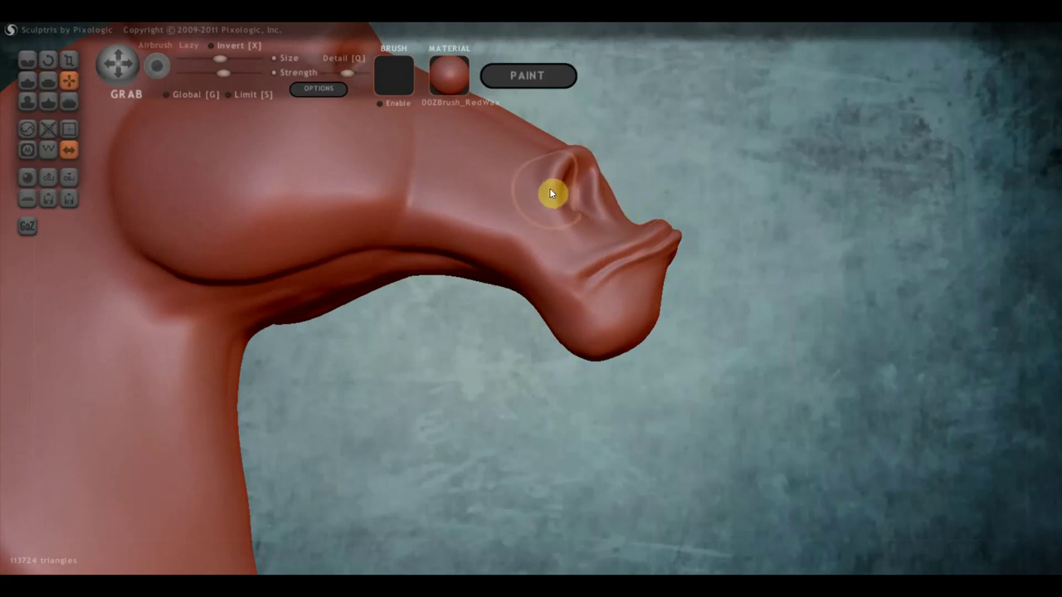
pyautogui.scroll(-5, 567, 194)
pyautogui.moveTo(596, 223)
pyautogui.keyDown('alt'); pyautogui.mouseDown()
pyautogui.moveTo(599, 247)
pyautogui.moveTo(555, 265)
pyautogui.moveTo(591, 271)
pyautogui.moveTo(562, 231)
pyautogui.moveTo(426, 237)
pyautogui.moveTo(399, 283)
pyautogui.moveTo(273, 271)
pyautogui.moveTo(240, 249)
pyautogui.mouseUp(); pyautogui.keyUp('alt')
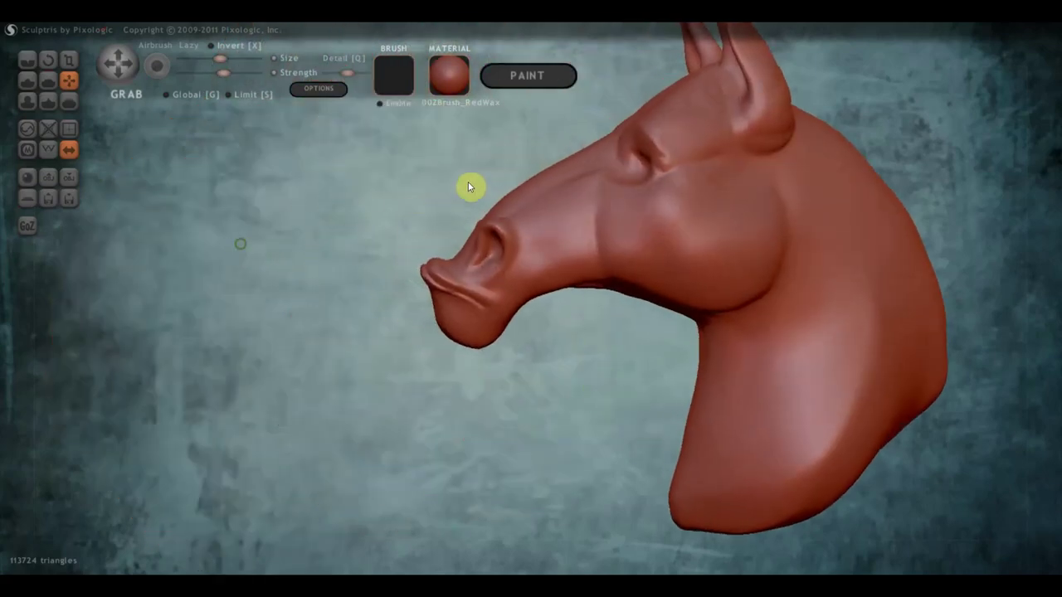
pyautogui.scroll(2, 461, 254)
pyautogui.scroll(2, 463, 258)
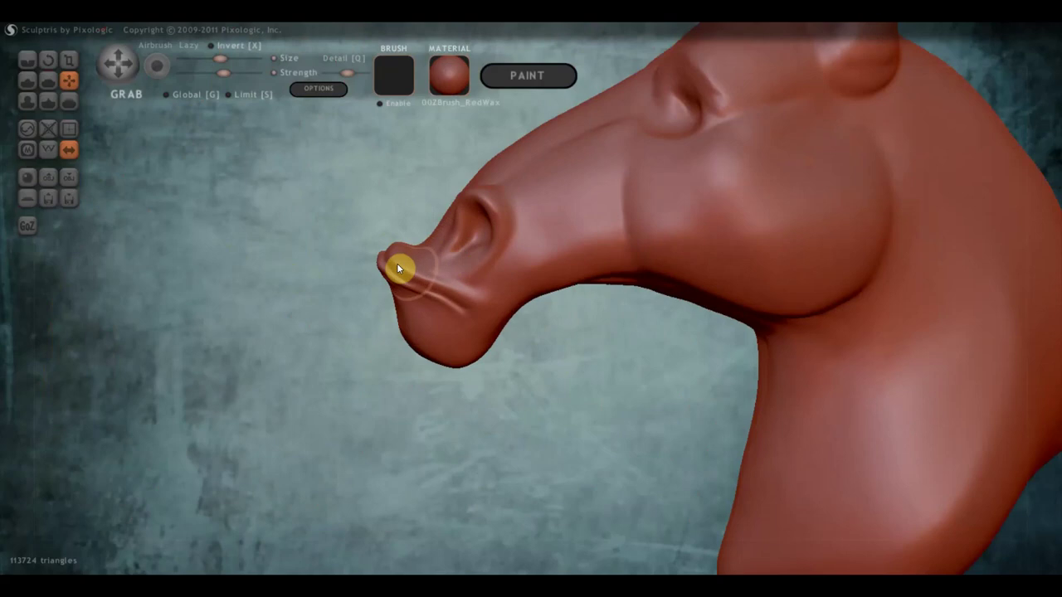
pyautogui.moveTo(390, 260)
pyautogui.mouseDown()
pyautogui.moveTo(381, 246)
pyautogui.moveTo(426, 234)
pyautogui.moveTo(409, 264)
pyautogui.mouseUp()
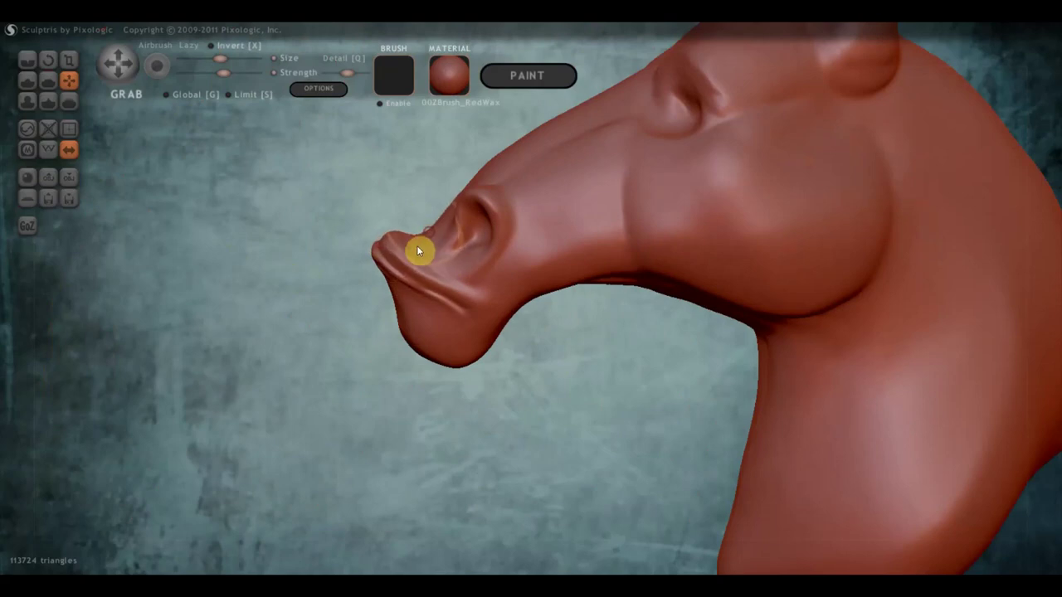
# - From a front view, bulge out the right edge of the snout
pyautogui.moveTo(412, 291)
pyautogui.mouseDown(button='right')
pyautogui.moveTo(543, 352)
pyautogui.moveTo(541, 342)
pyautogui.mouseUp(button='right')
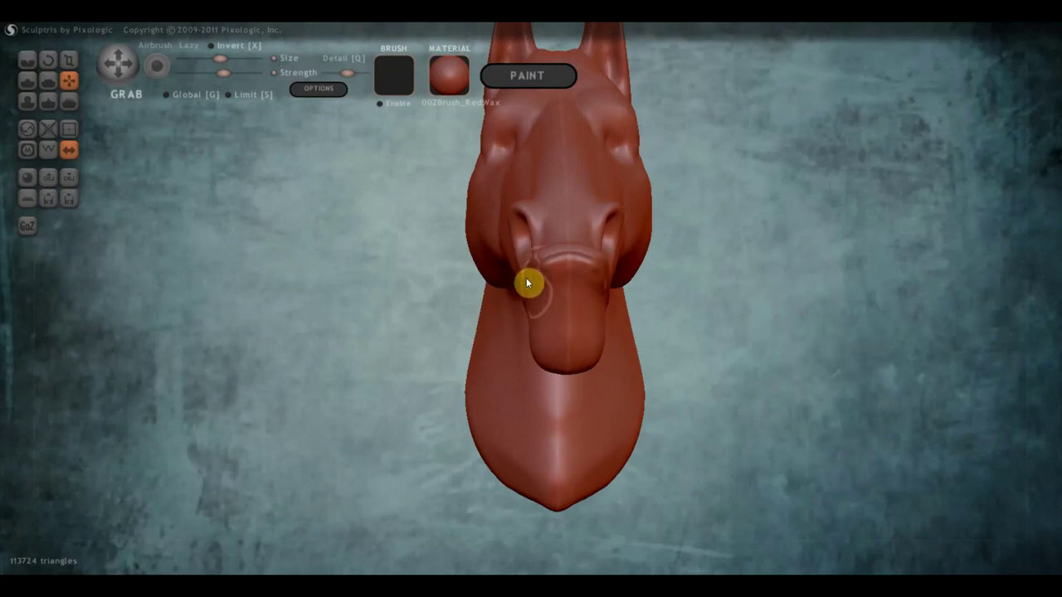
pyautogui.moveTo(519, 276)
pyautogui.mouseDown(button='right')
pyautogui.moveTo(565, 302)
pyautogui.moveTo(588, 224)
pyautogui.mouseUp(button='right')
pyautogui.moveTo(569, 277); pyautogui.dragTo(547, 282, button='right')
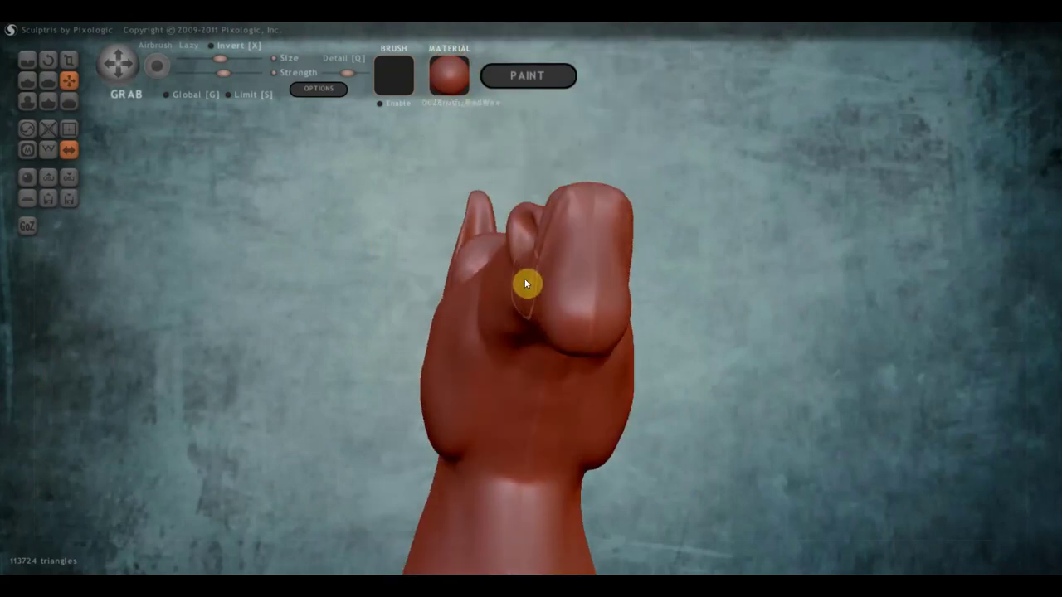
pyautogui.moveTo(524, 278)
pyautogui.mouseDown()
pyautogui.moveTo(505, 280)
pyautogui.moveTo(500, 304)
pyautogui.moveTo(521, 264)
pyautogui.moveTo(505, 256)
pyautogui.mouseUp()
pyautogui.moveTo(506, 260)
pyautogui.mouseDown(button='right')
pyautogui.moveTo(606, 333)
pyautogui.moveTo(451, 383)
pyautogui.mouseUp(button='right')
# - Pull the snout and chin outward, ending on a side profile of the head
pyautogui.scroll(3, 647, 353)
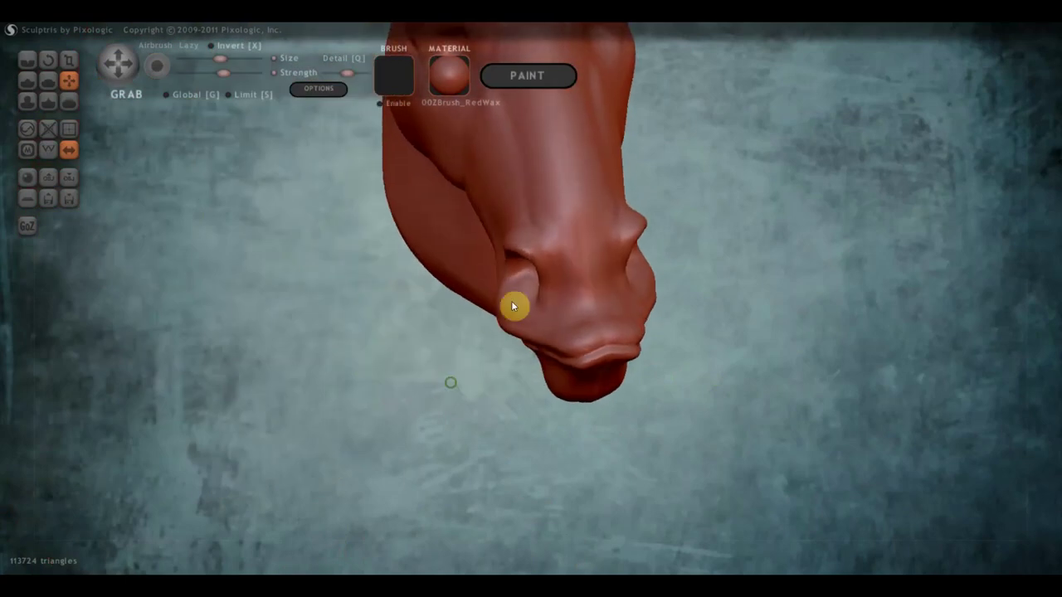
pyautogui.moveTo(511, 306)
pyautogui.mouseDown(button='right')
pyautogui.moveTo(490, 343)
pyautogui.moveTo(504, 338)
pyautogui.mouseUp(button='right')
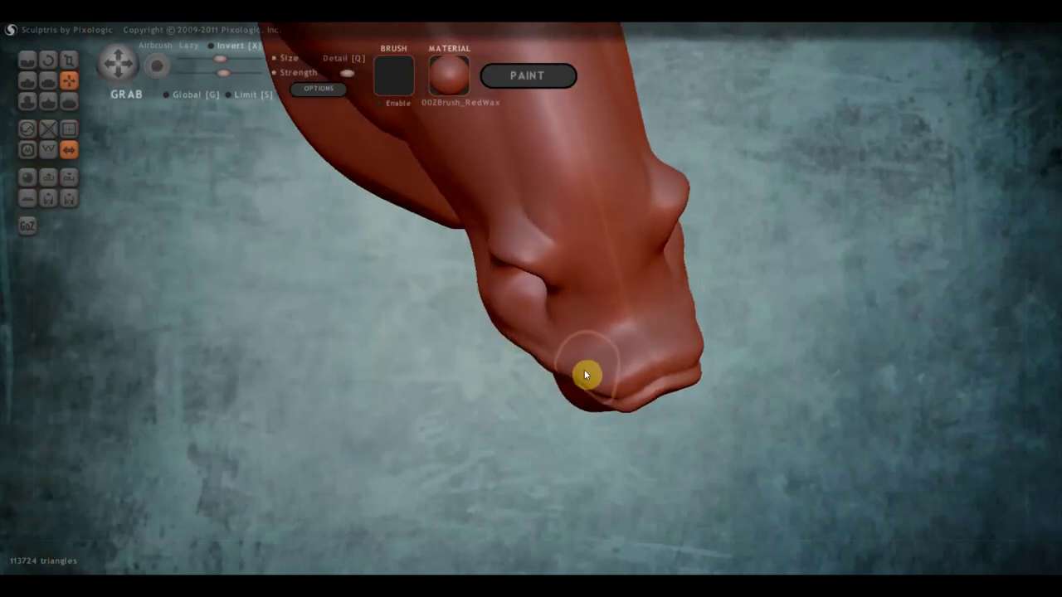
pyautogui.moveTo(584, 375)
pyautogui.mouseDown()
pyautogui.moveTo(571, 380)
pyautogui.moveTo(599, 365)
pyautogui.mouseUp()
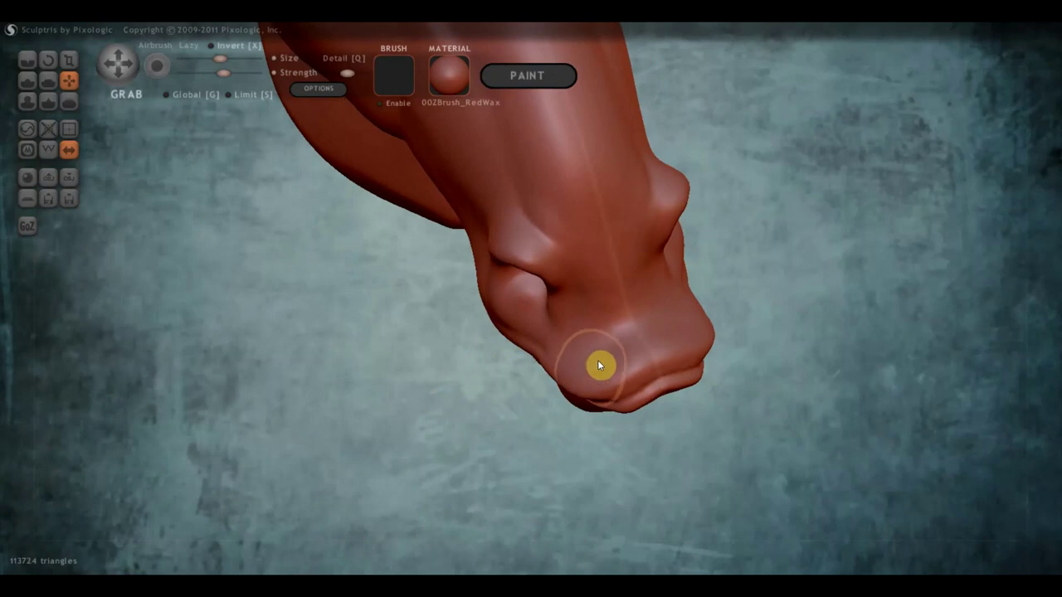
pyautogui.moveTo(657, 351)
pyautogui.mouseDown(button='right')
pyautogui.moveTo(795, 259)
pyautogui.moveTo(673, 310)
pyautogui.moveTo(682, 301)
pyautogui.mouseUp(button='right')
# - With the Crease brush at higher strength, deepen the mouth line toward the snout tip
pyautogui.click(32, 62)
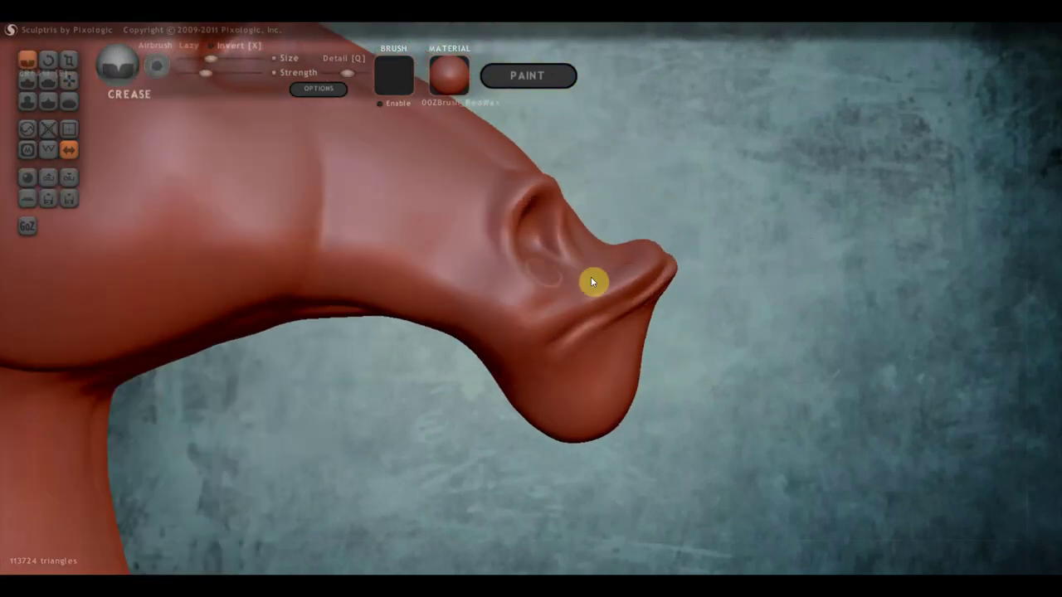
pyautogui.moveTo(654, 275); pyautogui.dragTo(616, 304)
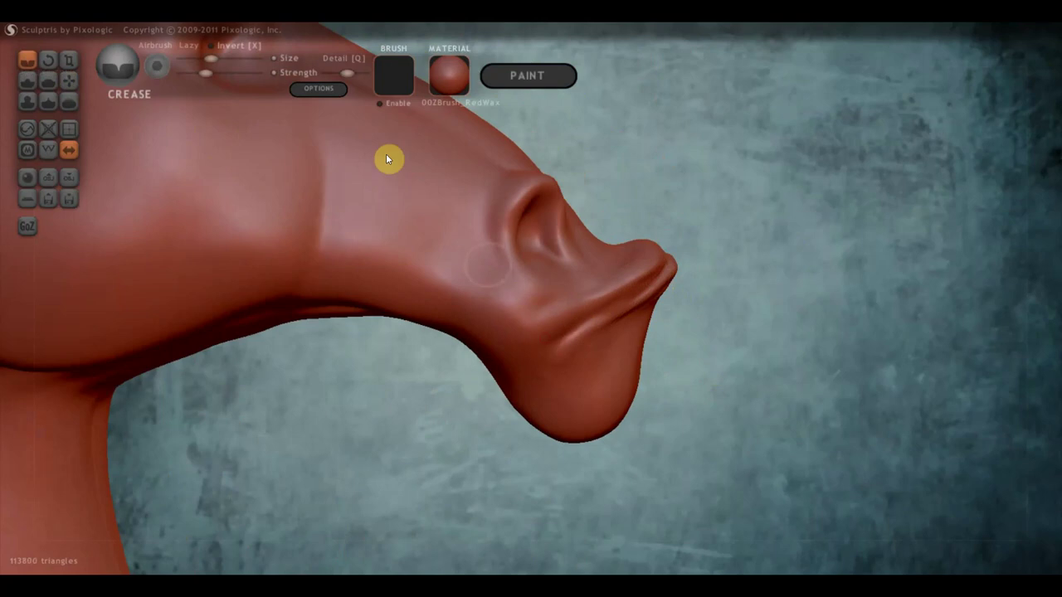
pyautogui.click(234, 74)
pyautogui.moveTo(659, 272); pyautogui.dragTo(617, 303)
pyautogui.moveTo(543, 367); pyautogui.dragTo(630, 303)
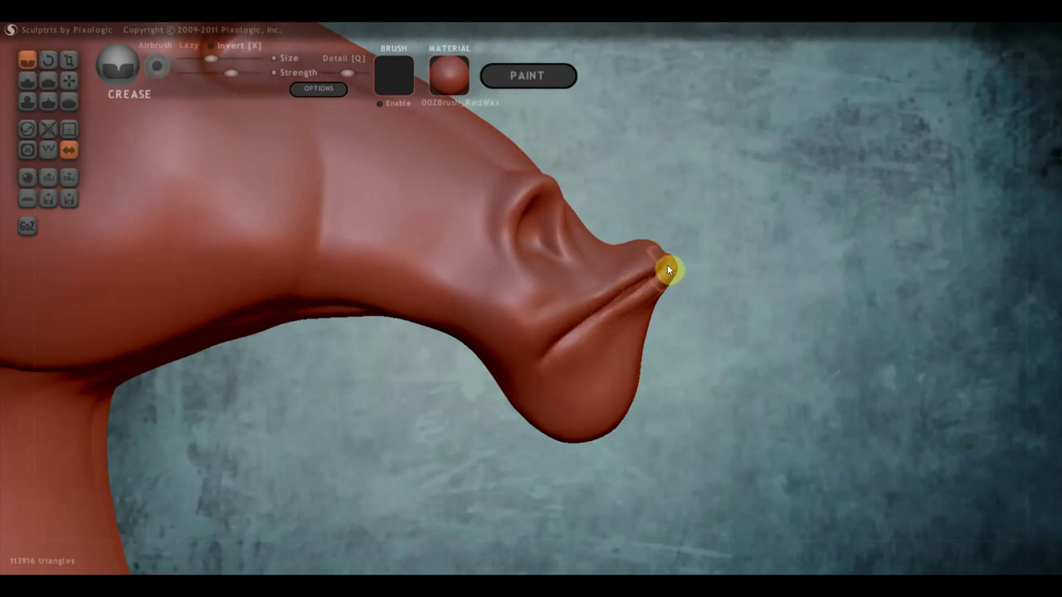
pyautogui.moveTo(667, 268)
pyautogui.mouseDown()
pyautogui.moveTo(562, 343)
pyautogui.moveTo(569, 330)
pyautogui.mouseUp()
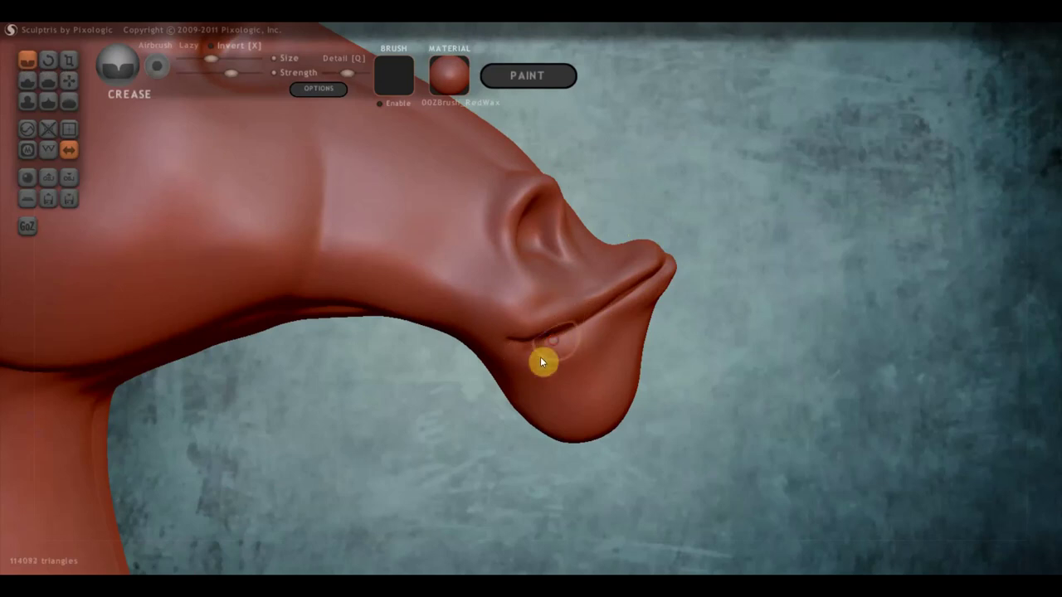
# - Lower the Crease strength and carve grooves along the upper lip and beside the nostril
pyautogui.moveTo(584, 324); pyautogui.dragTo(365, 330, button='right')
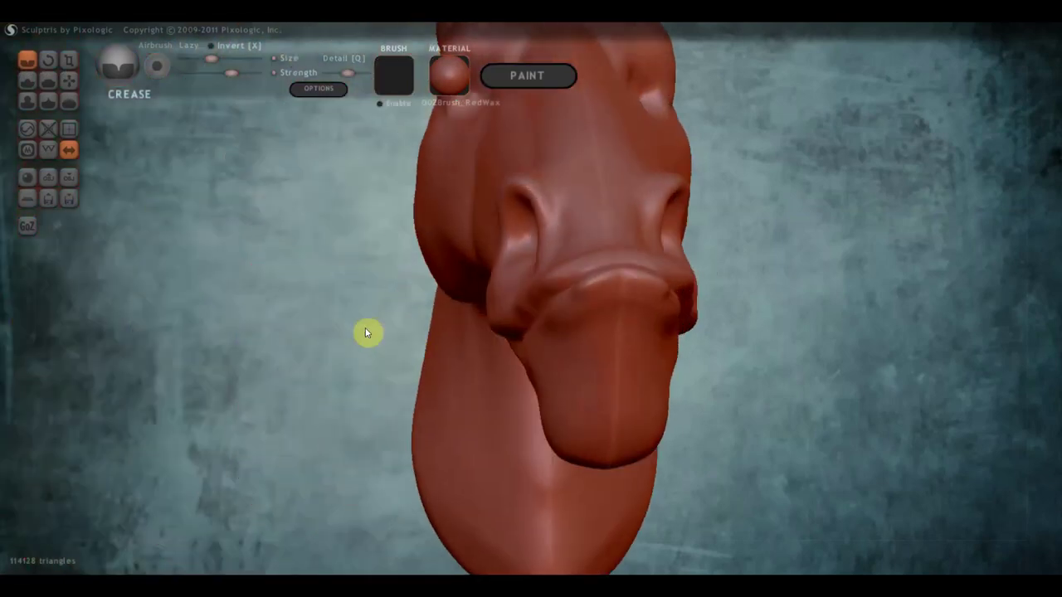
pyautogui.moveTo(533, 318); pyautogui.dragTo(545, 289, button='right')
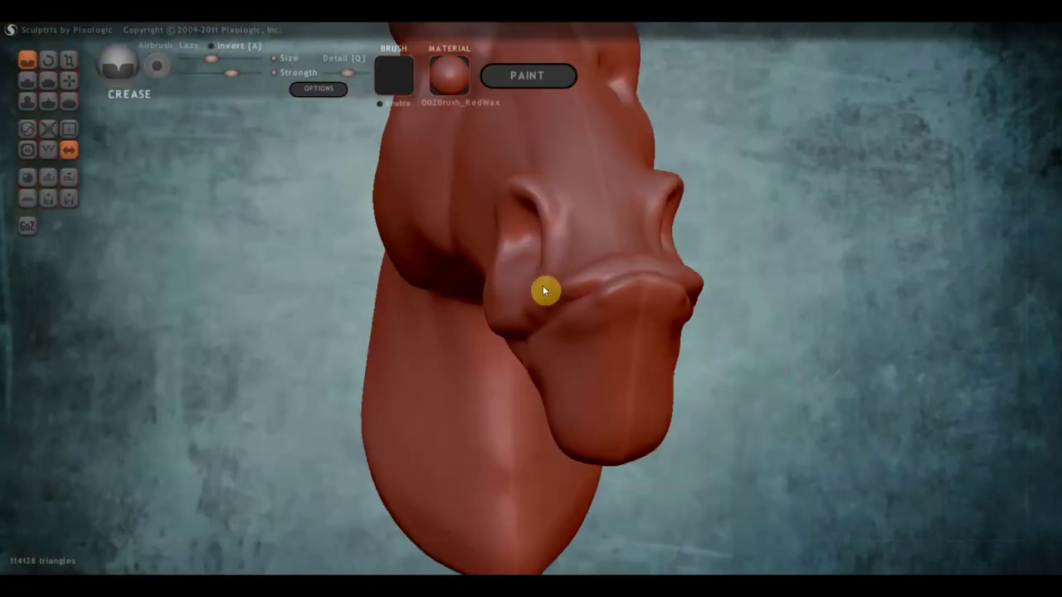
pyautogui.click(218, 72)
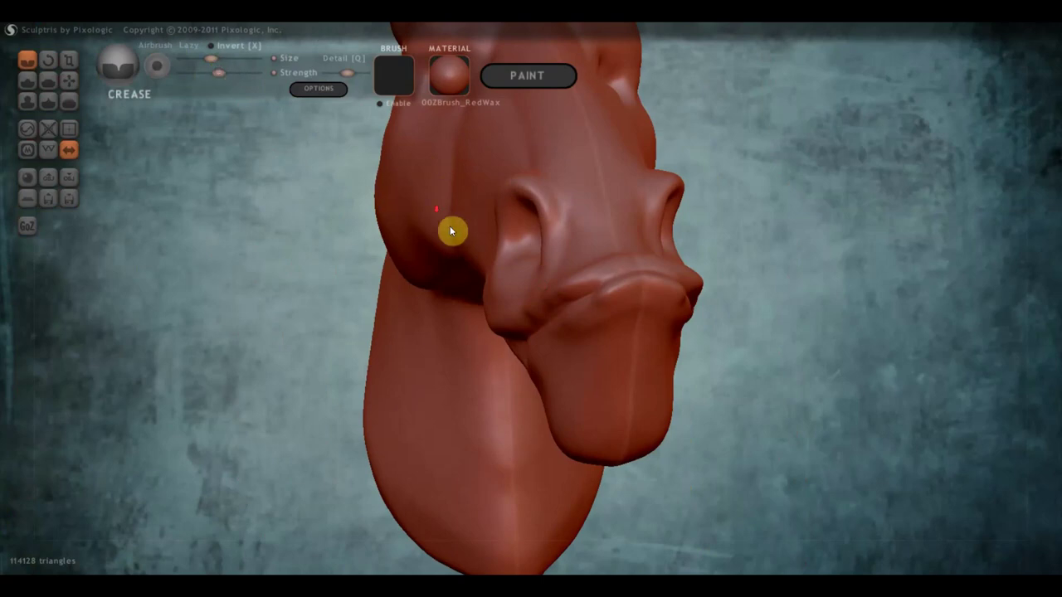
pyautogui.moveTo(450, 226); pyautogui.dragTo(590, 318, button='right')
pyautogui.moveTo(545, 304); pyautogui.dragTo(592, 287)
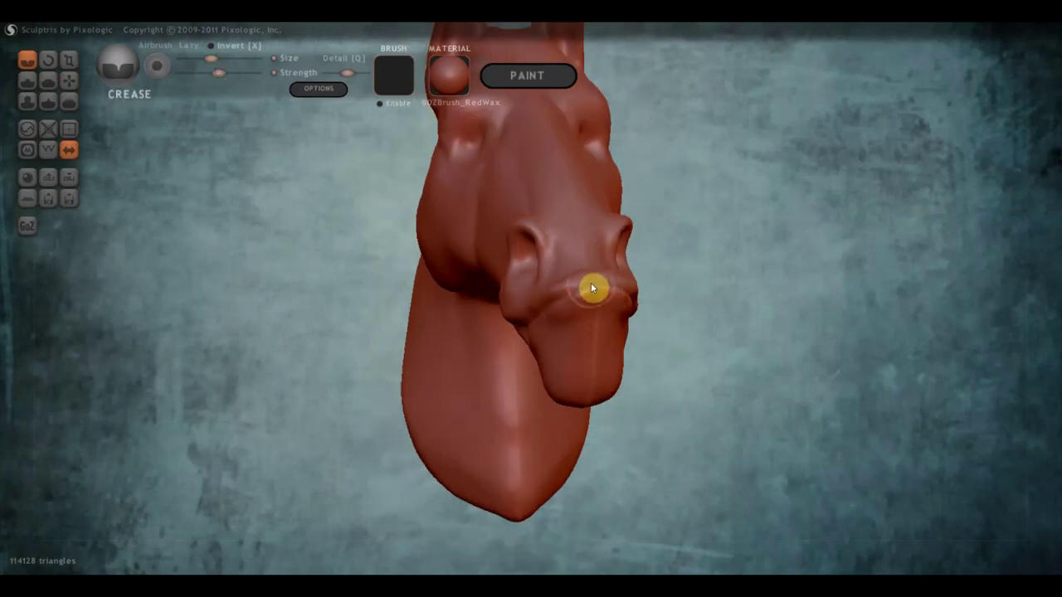
pyautogui.moveTo(504, 301); pyautogui.dragTo(534, 259)
# - Zoom in on the snout's side and carve a small crease at the nostril base
pyautogui.moveTo(544, 308); pyautogui.dragTo(474, 268, button='right')
pyautogui.scroll(3, 505, 273)
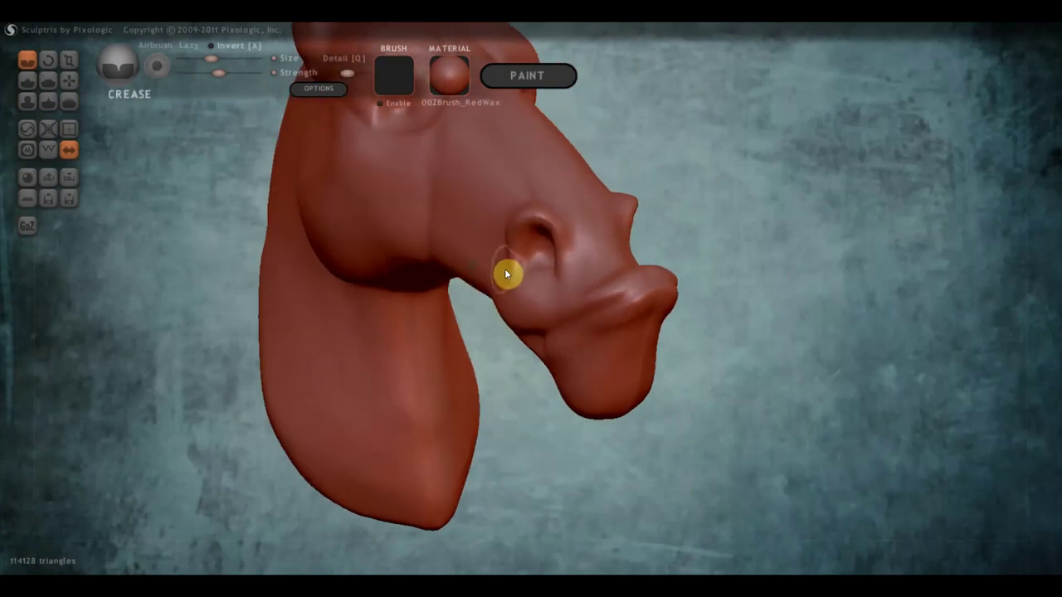
pyautogui.scroll(2, 504, 273)
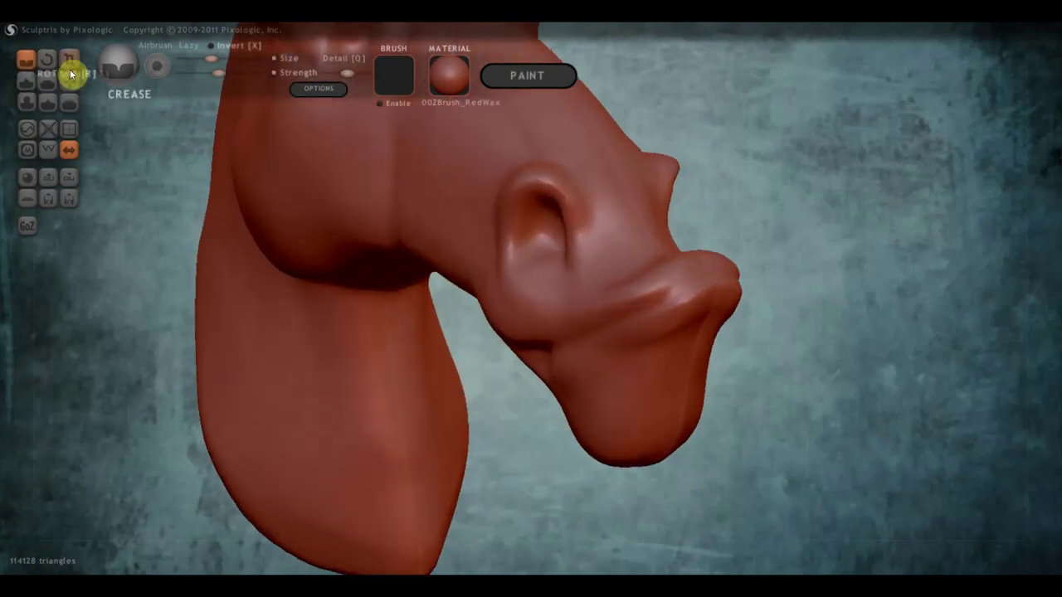
pyautogui.moveTo(487, 259)
pyautogui.mouseDown()
pyautogui.moveTo(540, 298)
pyautogui.moveTo(499, 258)
pyautogui.mouseUp()
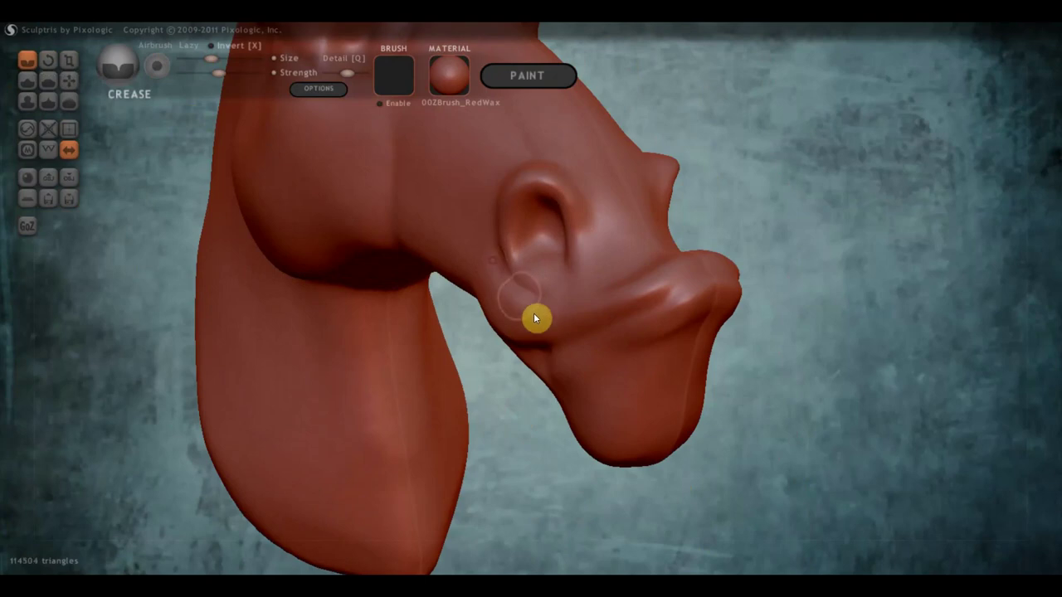
# - Flatten the muzzle surface below the nostril and near its base
pyautogui.click(48, 80)
pyautogui.moveTo(166, 249); pyautogui.dragTo(419, 258)
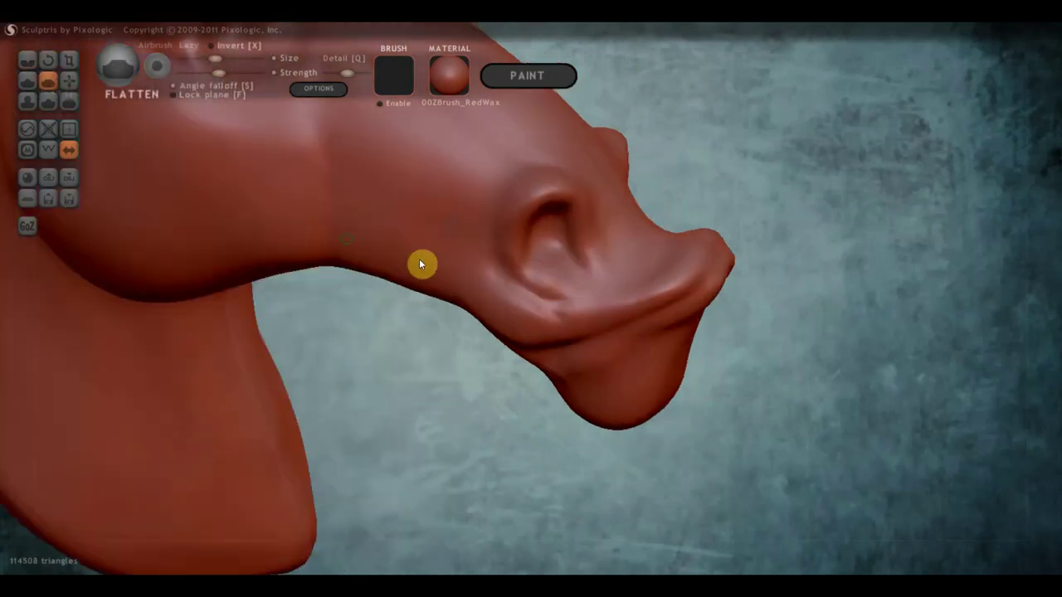
pyautogui.moveTo(541, 318)
pyautogui.mouseDown()
pyautogui.moveTo(486, 291)
pyautogui.moveTo(574, 310)
pyautogui.moveTo(618, 284)
pyautogui.moveTo(488, 301)
pyautogui.moveTo(682, 252)
pyautogui.mouseUp()
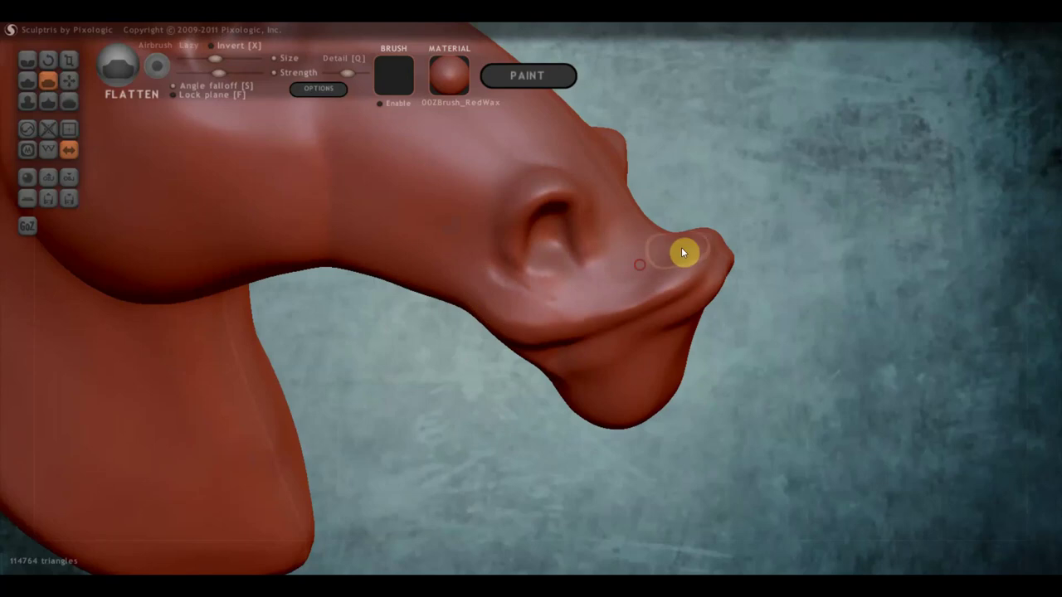
pyautogui.moveTo(640, 283); pyautogui.dragTo(595, 283)
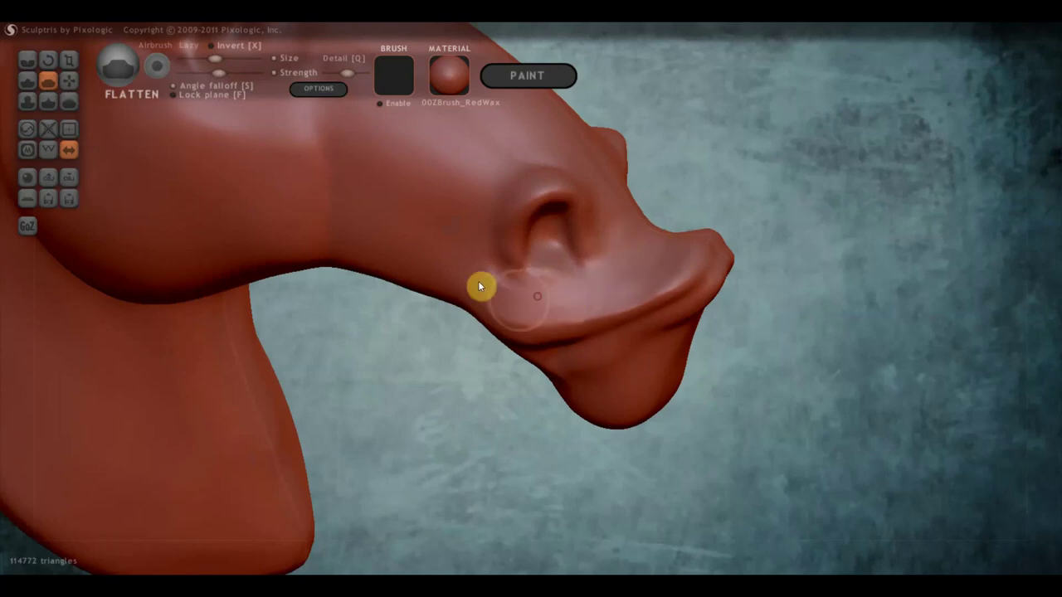
pyautogui.moveTo(479, 286)
pyautogui.mouseDown()
pyautogui.moveTo(521, 299)
pyautogui.moveTo(534, 274)
pyautogui.mouseUp()
pyautogui.moveTo(534, 274)
pyautogui.mouseDown(button='right')
pyautogui.moveTo(556, 246)
pyautogui.moveTo(375, 239)
pyautogui.moveTo(332, 215)
pyautogui.mouseUp(button='right')
# - Carve a crease groove down the horse's cheek
pyautogui.click(27, 60)
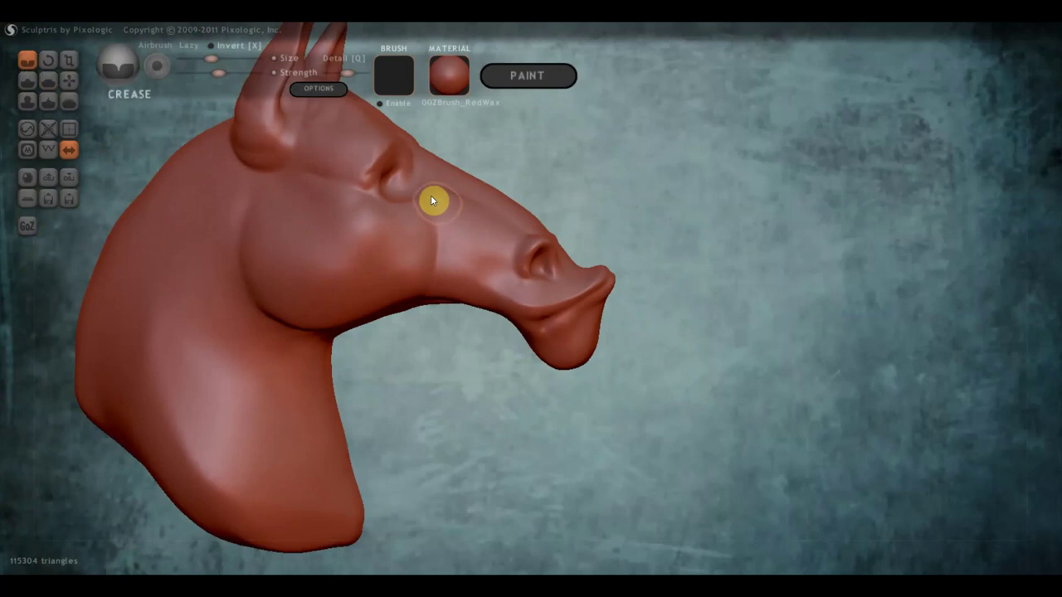
pyautogui.moveTo(430, 199); pyautogui.dragTo(446, 242)
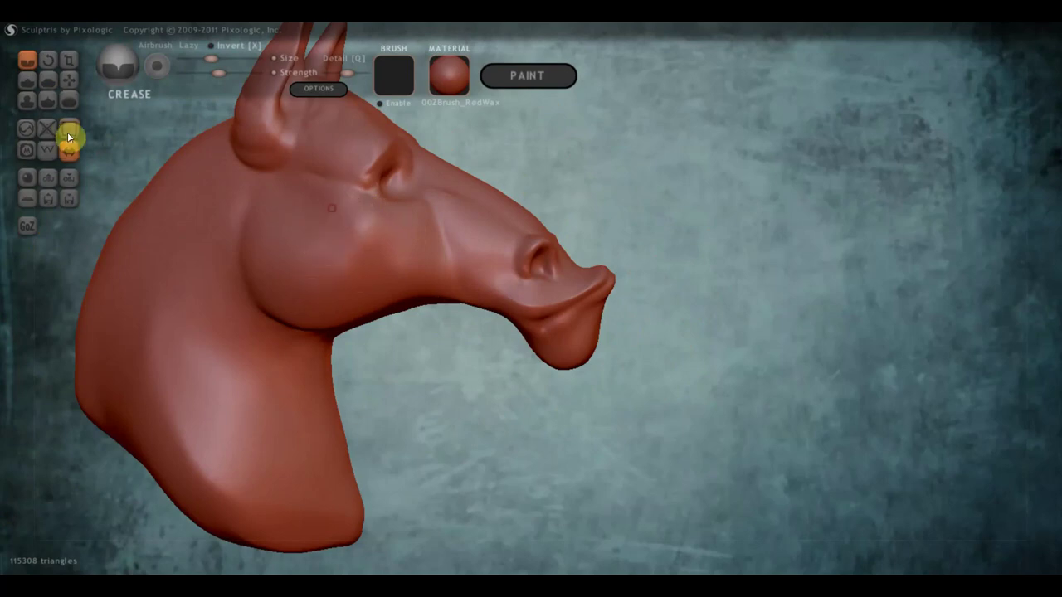
pyautogui.click(30, 82)
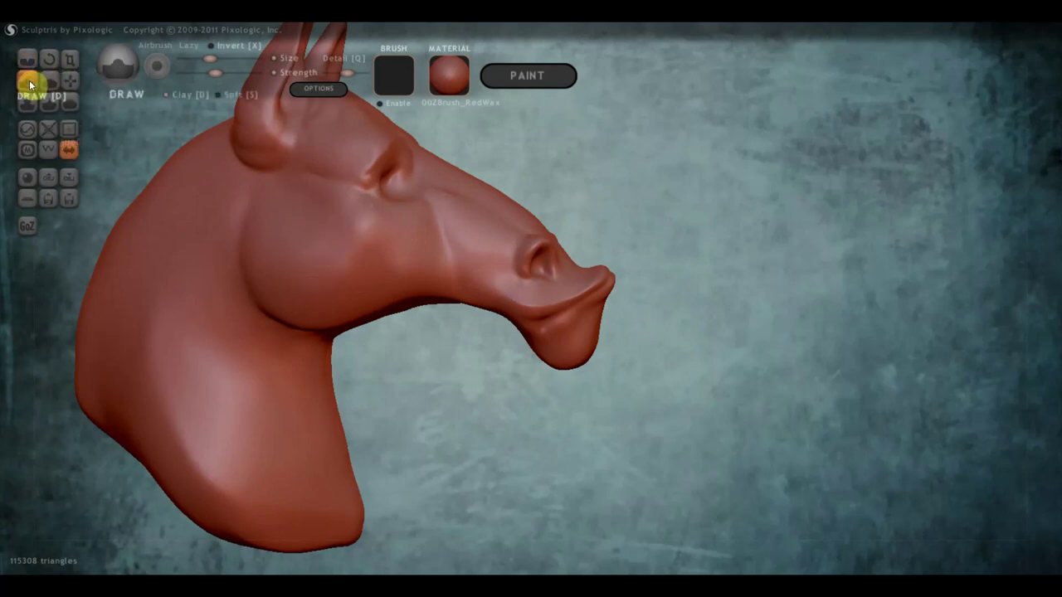
# - Turn on Clay, enlarge the Draw brush, and build up the cheek
pyautogui.click(166, 94)
pyautogui.moveTo(210, 58); pyautogui.dragTo(230, 58)
pyautogui.moveTo(316, 220)
pyautogui.mouseDown()
pyautogui.moveTo(286, 214)
pyautogui.moveTo(355, 273)
pyautogui.moveTo(405, 277)
pyautogui.moveTo(405, 243)
pyautogui.moveTo(419, 243)
pyautogui.moveTo(396, 290)
pyautogui.moveTo(353, 296)
pyautogui.moveTo(315, 282)
pyautogui.moveTo(347, 285)
pyautogui.mouseUp()
# - From a three-quarter view, deepen the mouth-corner groove with the Crease brush
pyautogui.moveTo(347, 284)
pyautogui.mouseDown(button='right')
pyautogui.moveTo(249, 301)
pyautogui.moveTo(201, 291)
pyautogui.moveTo(329, 275)
pyautogui.mouseUp(button='right')
pyautogui.moveTo(366, 207)
pyautogui.mouseDown(button='right')
pyautogui.moveTo(430, 226)
pyautogui.moveTo(512, 218)
pyautogui.mouseUp(button='right')
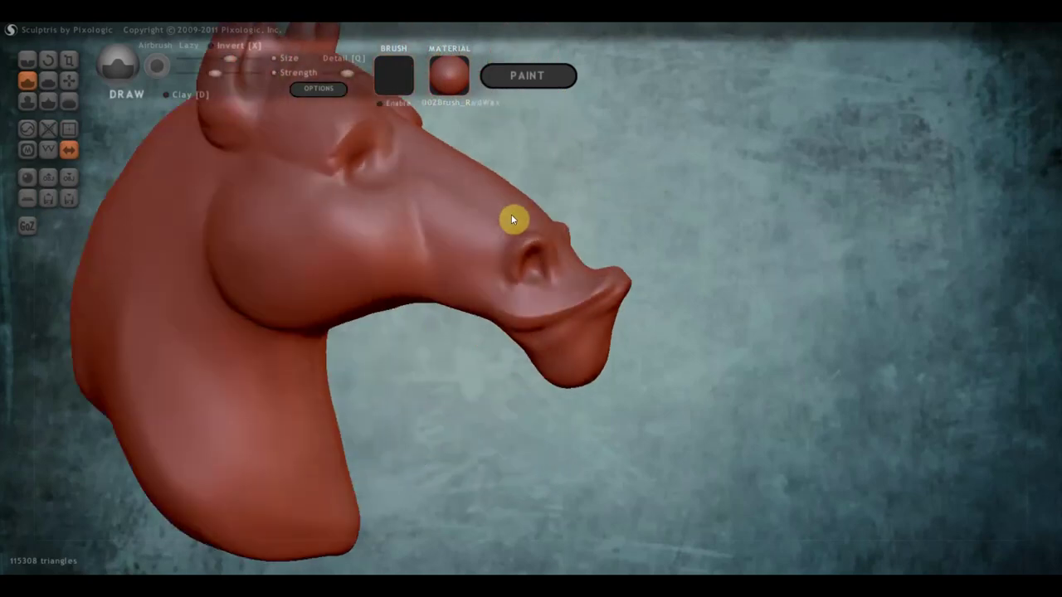
pyautogui.scroll(1, 381, 199)
pyautogui.scroll(3, 594, 243)
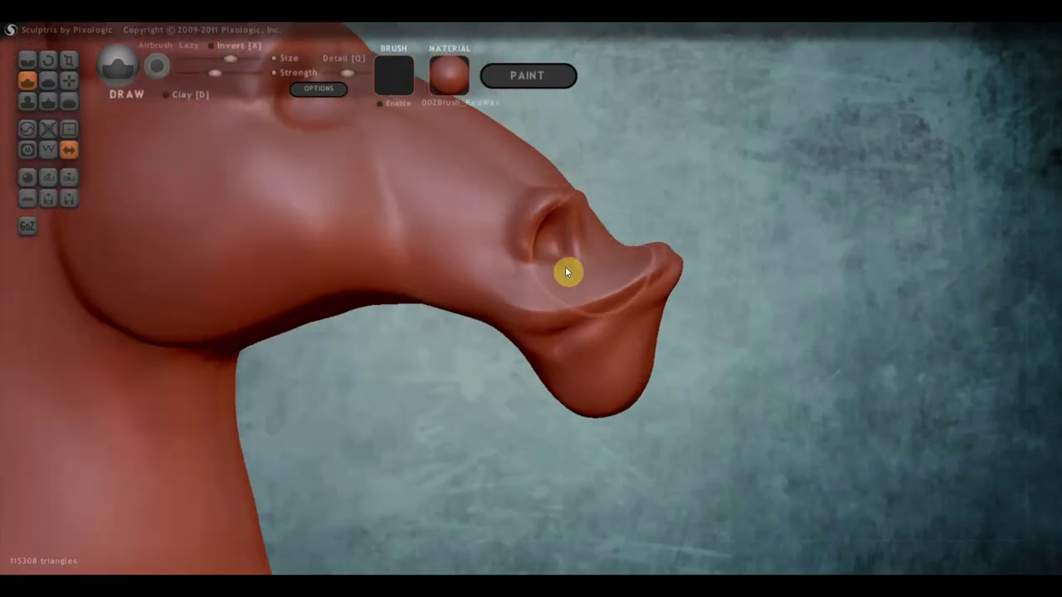
pyautogui.moveTo(569, 270); pyautogui.dragTo(583, 311, button='right')
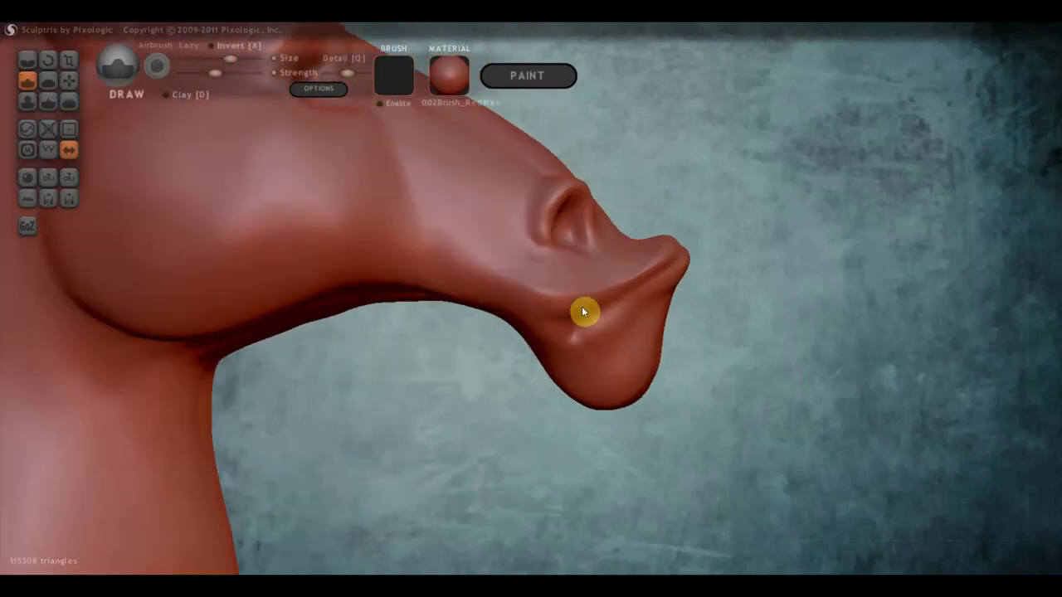
pyautogui.click(28, 60)
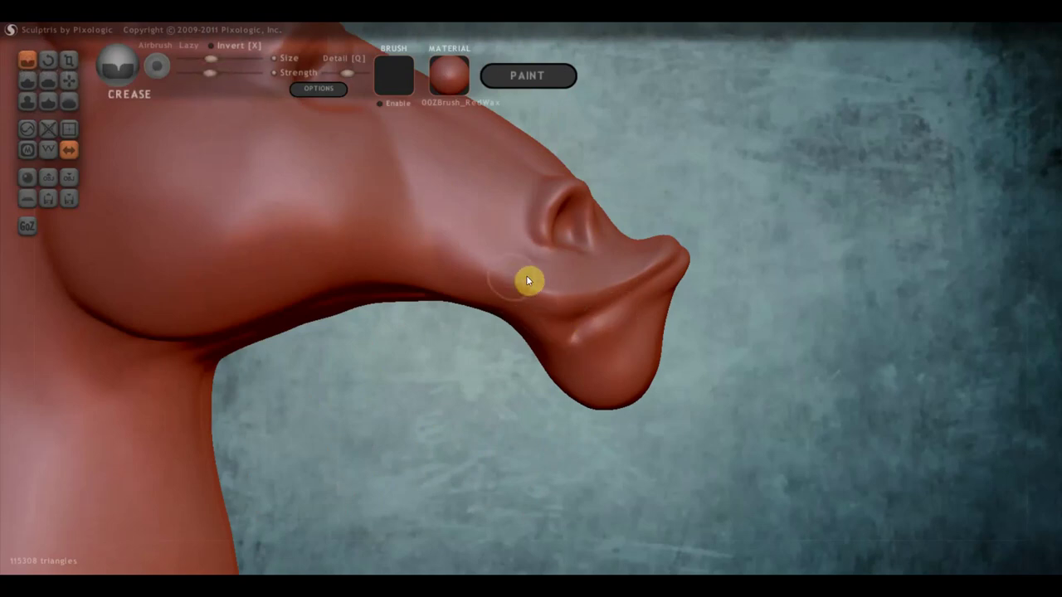
pyautogui.moveTo(504, 251)
pyautogui.mouseDown()
pyautogui.moveTo(580, 279)
pyautogui.moveTo(560, 280)
pyautogui.mouseUp()
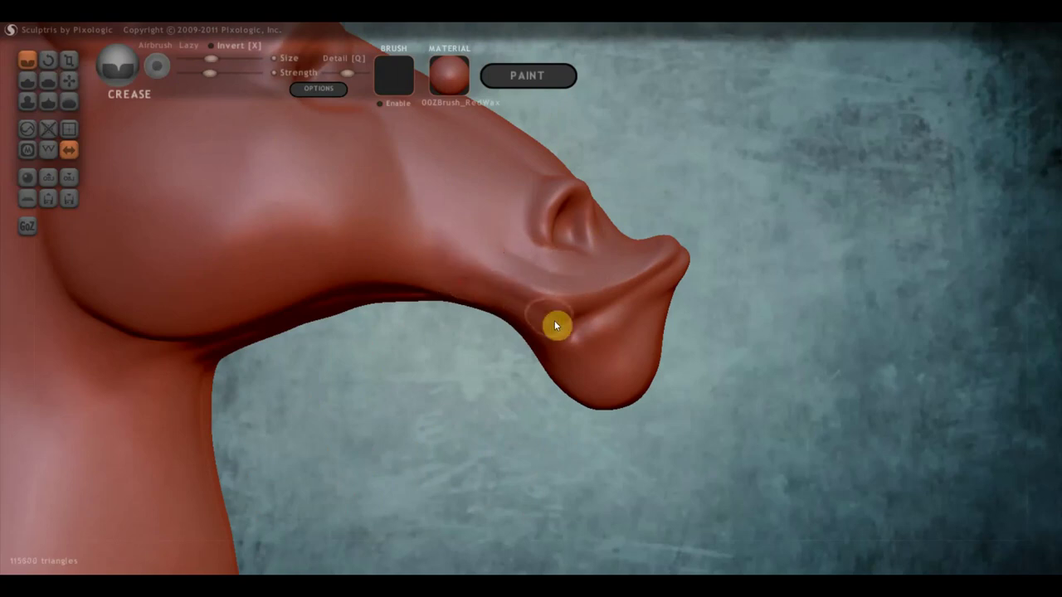
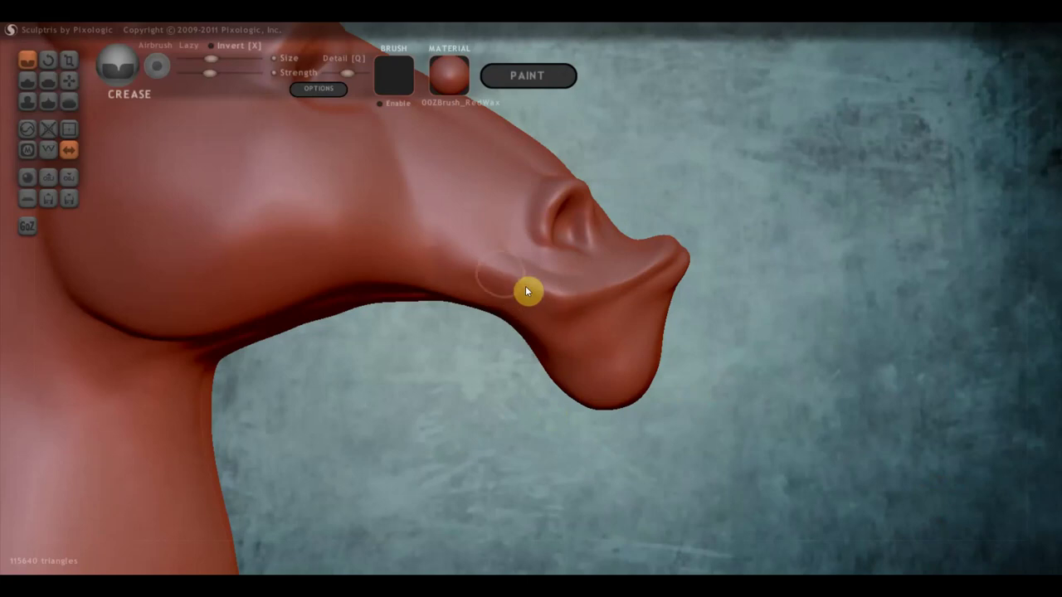
# - Select the Draw brush at a smaller size and dab small bumps onto the jaw
pyautogui.click(28, 79)
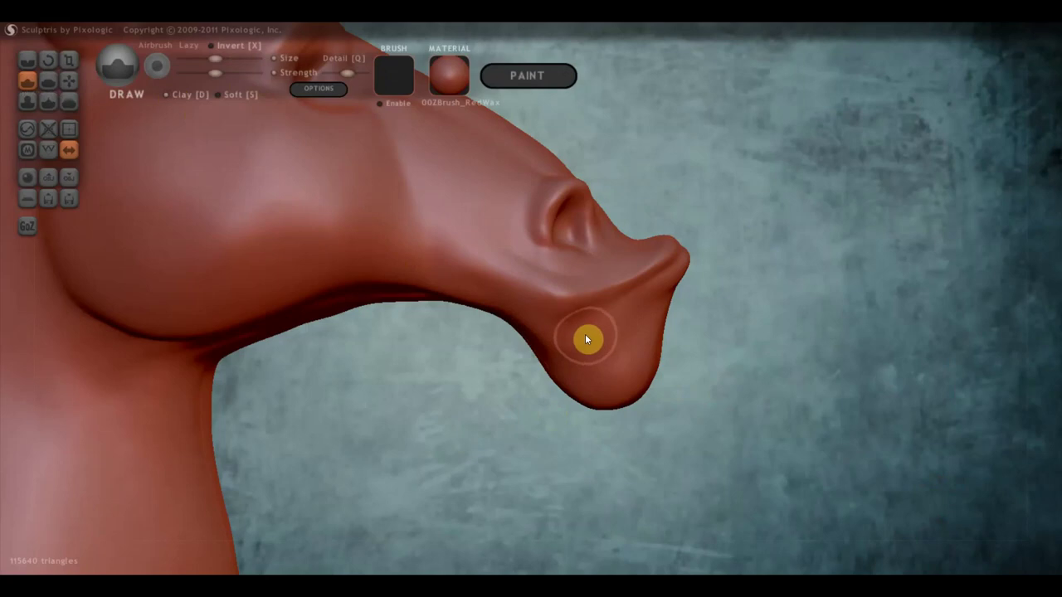
pyautogui.moveTo(213, 66); pyautogui.dragTo(204, 60)
pyautogui.click(572, 308)
pyautogui.click(591, 340)
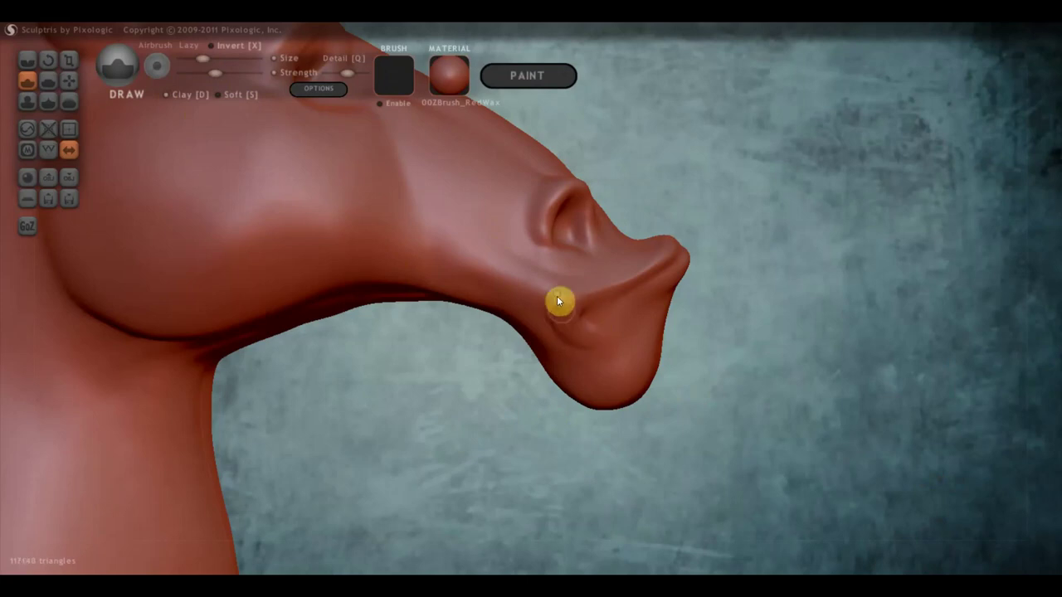
# - Carve and deepen a crease from the jaw toward the lip corner, then stroke down the chin
pyautogui.moveTo(579, 333); pyautogui.dragTo(533, 299)
pyautogui.moveTo(577, 330); pyautogui.dragTo(522, 280)
pyautogui.click(559, 314)
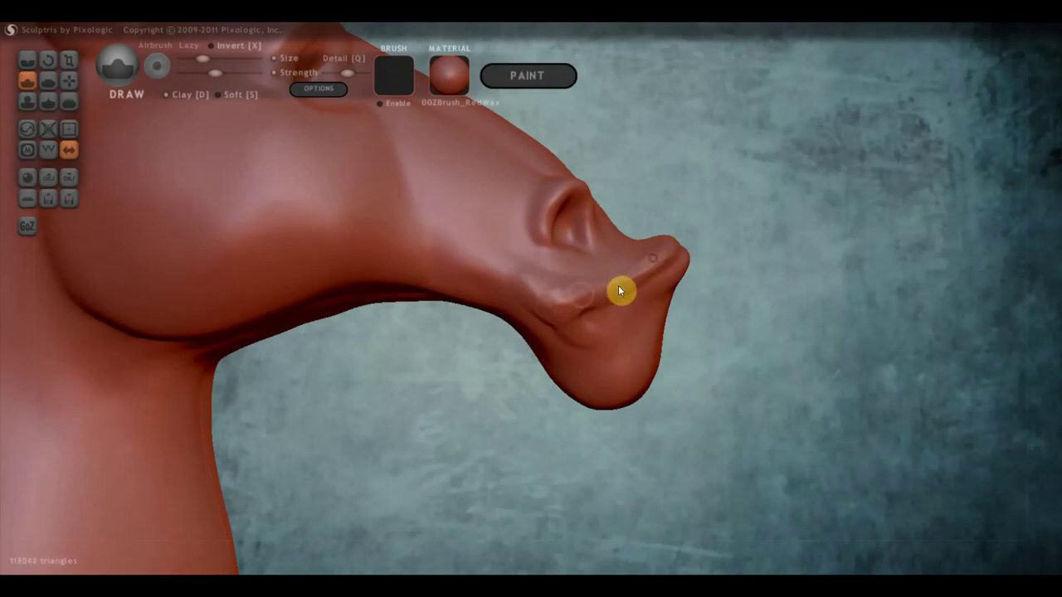
pyautogui.moveTo(635, 286)
pyautogui.mouseDown()
pyautogui.moveTo(556, 310)
pyautogui.moveTo(665, 291)
pyautogui.mouseUp()
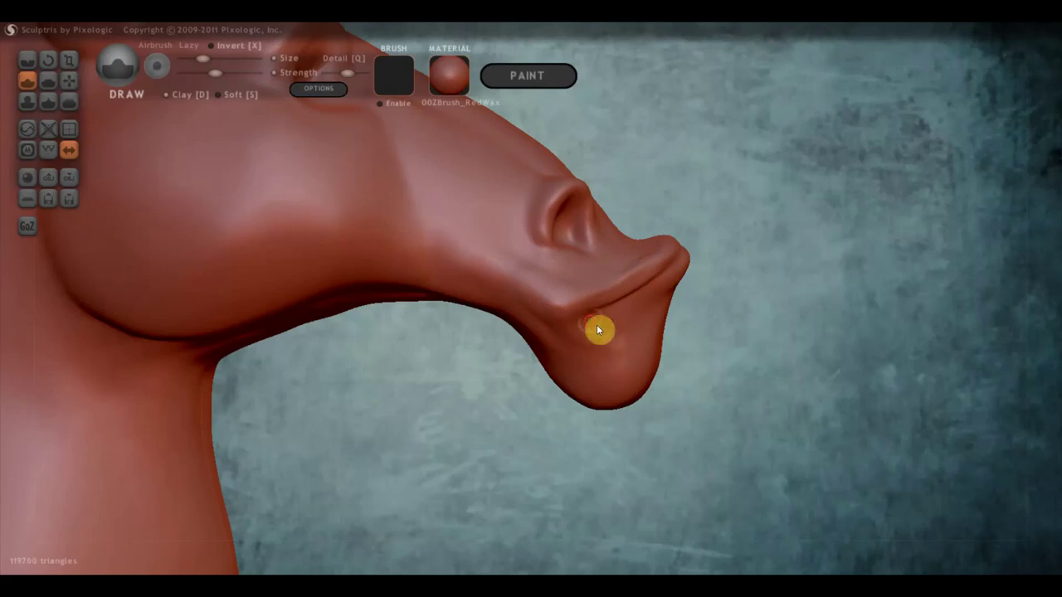
pyautogui.moveTo(624, 313)
pyautogui.mouseDown()
pyautogui.moveTo(615, 330)
pyautogui.moveTo(597, 333)
pyautogui.mouseUp()
# - With the Grab brush, lift the chin tip slightly and nudge the upper muzzle down
pyautogui.click(75, 79)
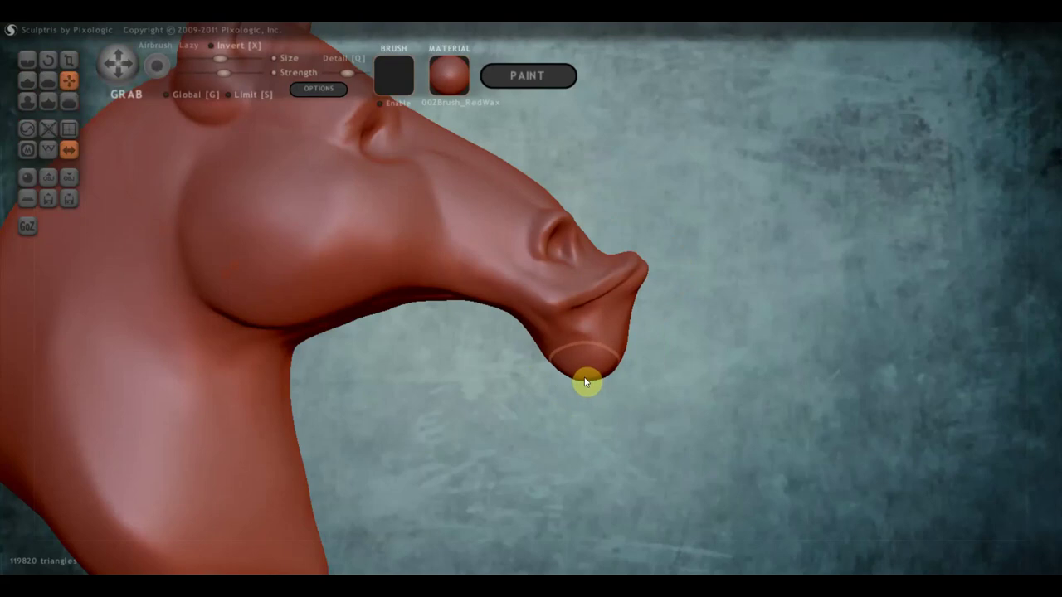
pyautogui.moveTo(590, 381); pyautogui.dragTo(586, 363)
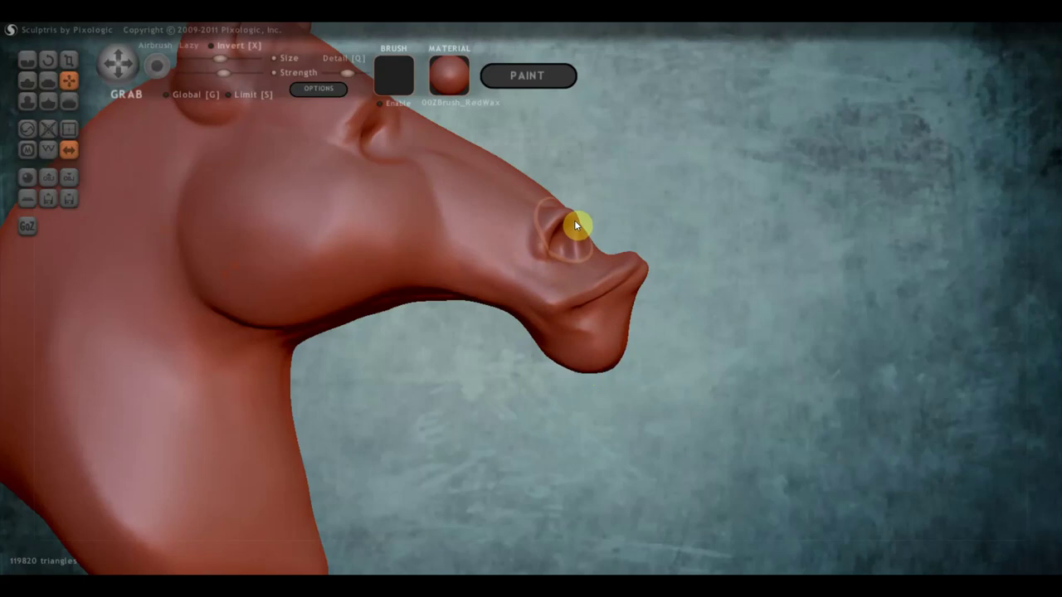
pyautogui.moveTo(575, 222)
pyautogui.mouseDown()
pyautogui.moveTo(586, 236)
pyautogui.moveTo(582, 221)
pyautogui.mouseUp()
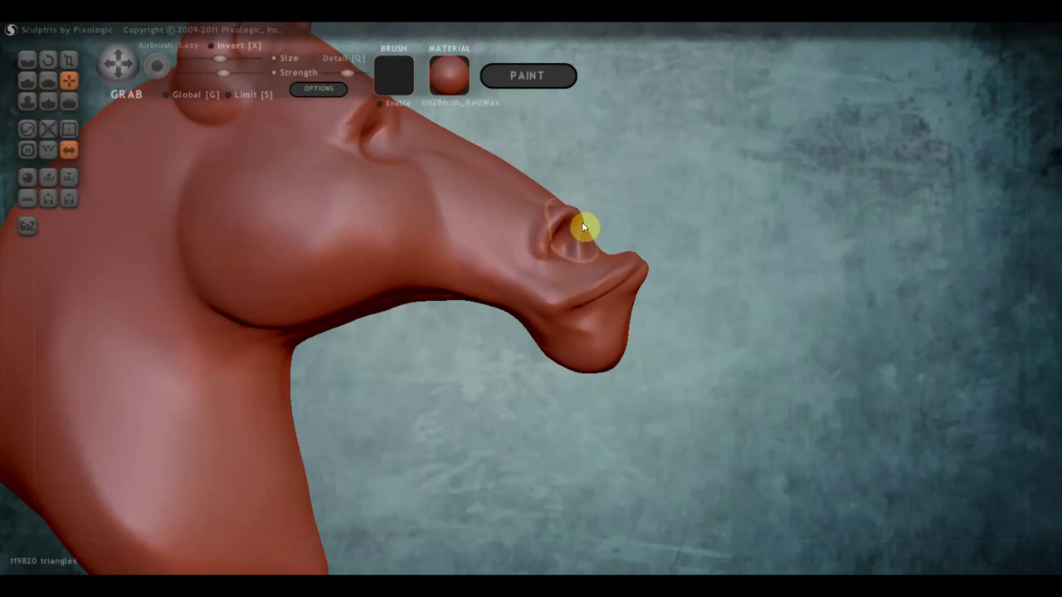
# - Enlarge and deepen the nostril opening, then pull the chin side inward to narrow it
pyautogui.moveTo(578, 224); pyautogui.dragTo(237, 240, button='right')
pyautogui.moveTo(569, 240); pyautogui.dragTo(501, 239, button='right')
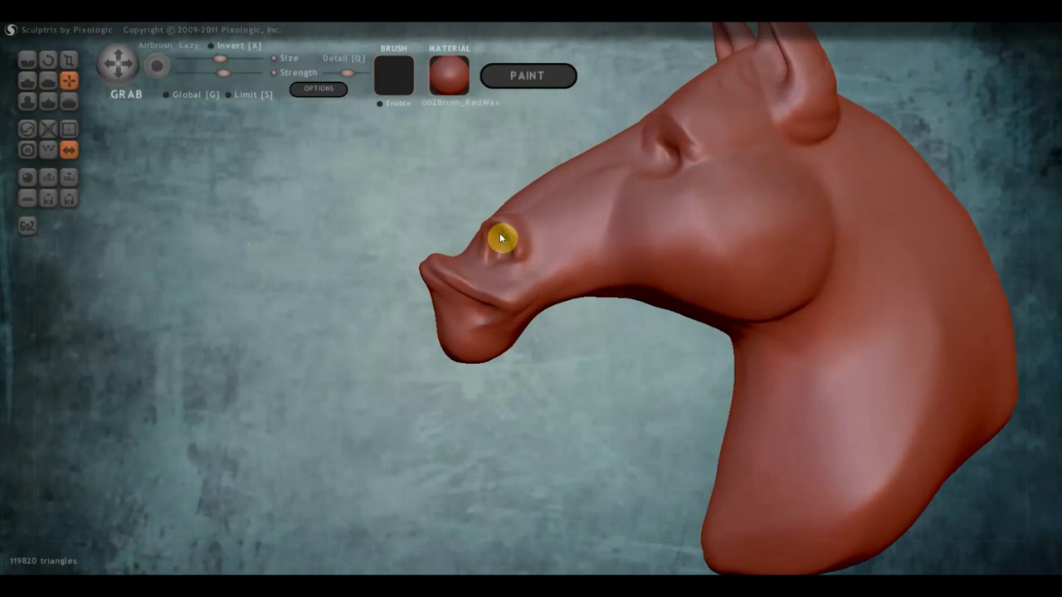
pyautogui.moveTo(501, 239)
pyautogui.mouseDown()
pyautogui.moveTo(488, 296)
pyautogui.moveTo(515, 368)
pyautogui.moveTo(474, 363)
pyautogui.moveTo(473, 384)
pyautogui.moveTo(453, 346)
pyautogui.moveTo(443, 349)
pyautogui.moveTo(450, 363)
pyautogui.moveTo(514, 368)
pyautogui.moveTo(604, 296)
pyautogui.moveTo(572, 325)
pyautogui.mouseUp()
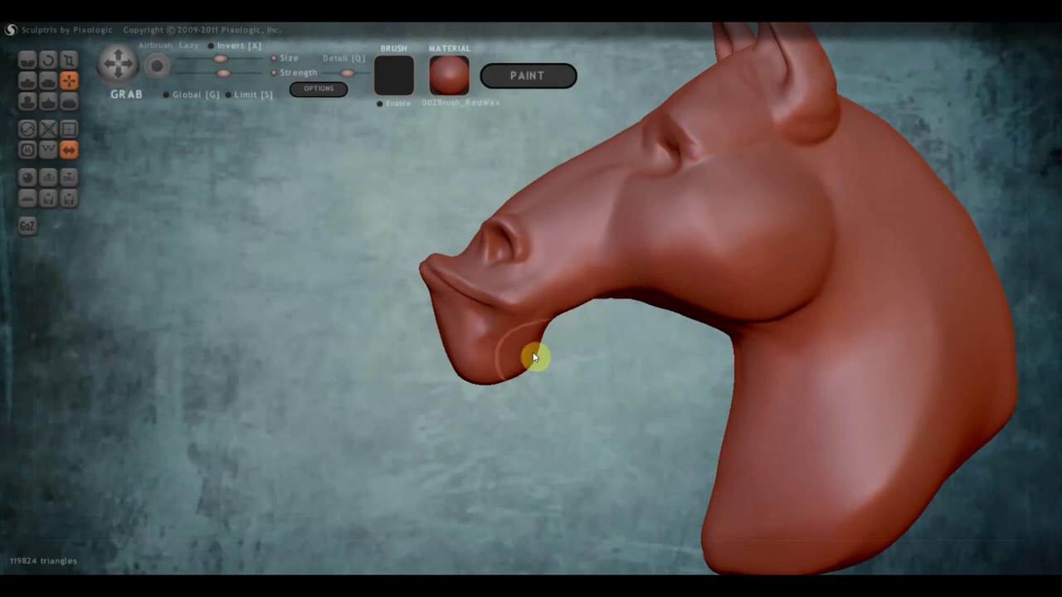
pyautogui.moveTo(522, 360)
pyautogui.mouseDown()
pyautogui.moveTo(466, 386)
pyautogui.moveTo(646, 340)
pyautogui.mouseUp()
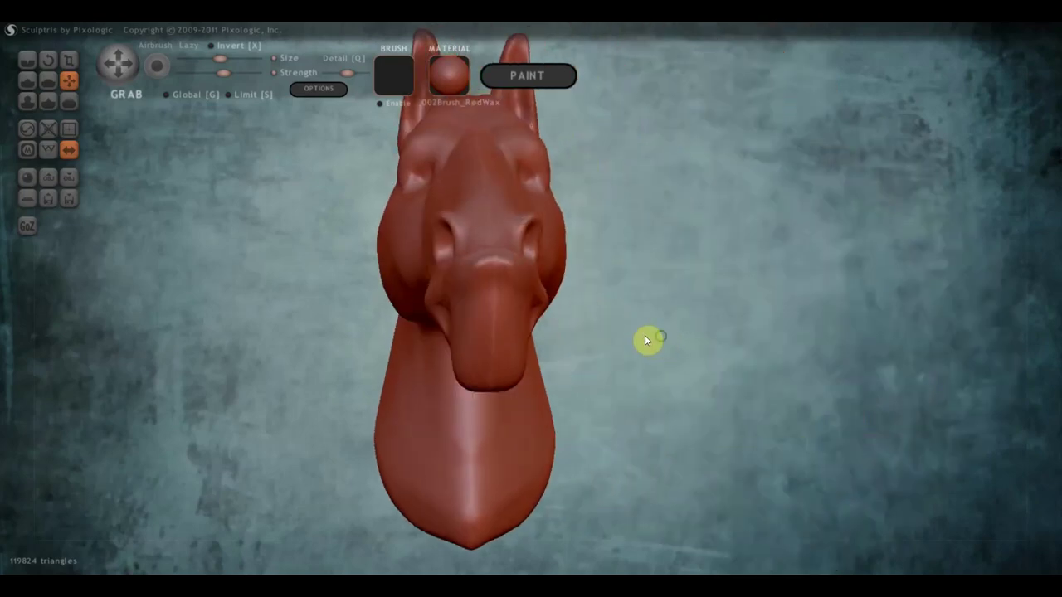
pyautogui.scroll(3, 475, 274)
# - Use a lower-strength Crease brush on the snout top, lower lip corner and nostril top
pyautogui.click(27, 60)
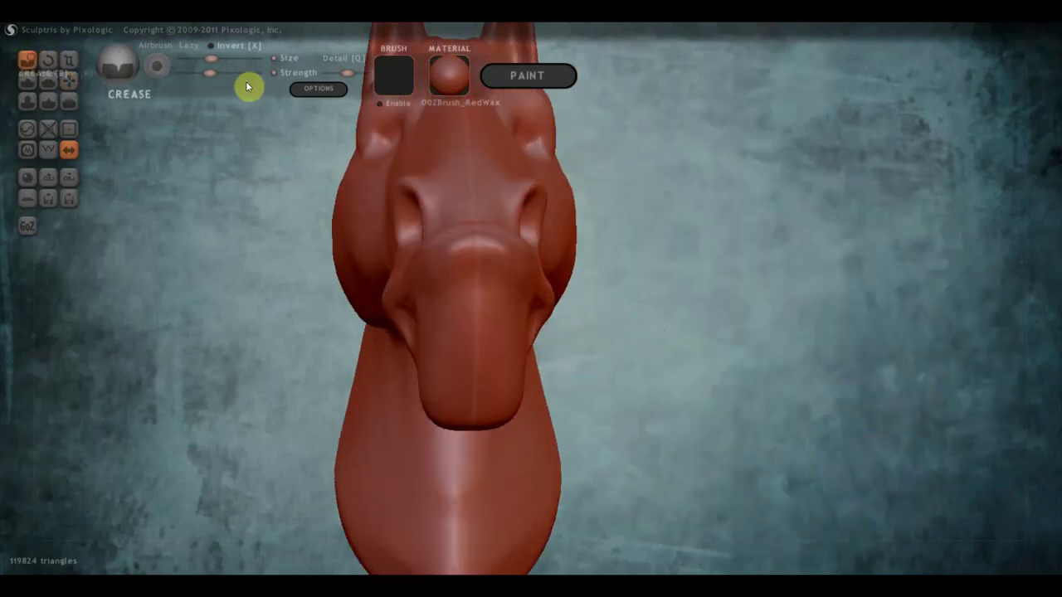
pyautogui.moveTo(212, 73); pyautogui.dragTo(205, 73)
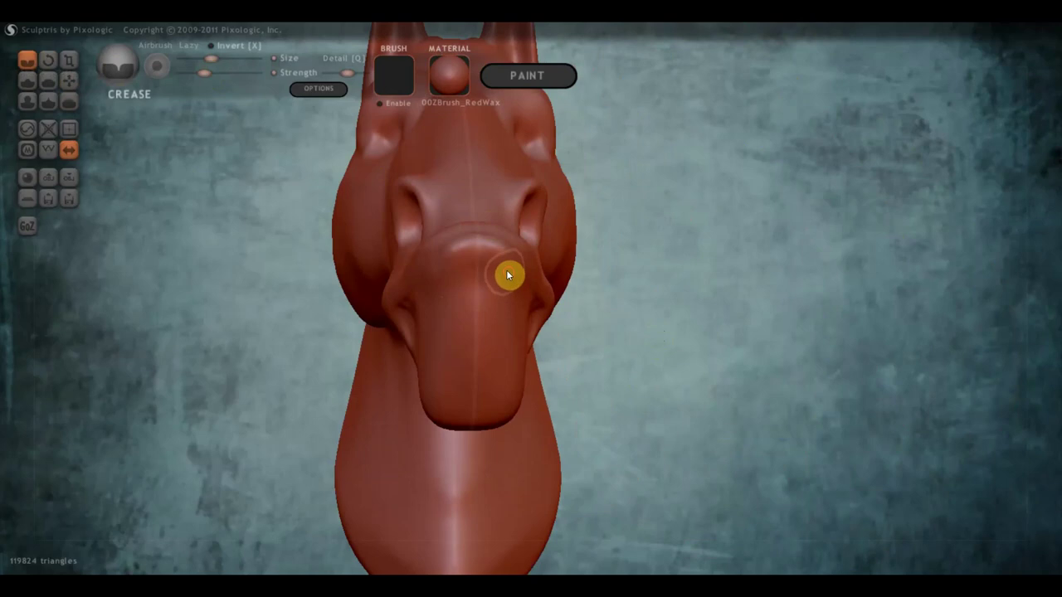
pyautogui.moveTo(507, 275)
pyautogui.mouseDown()
pyautogui.moveTo(443, 284)
pyautogui.moveTo(451, 314)
pyautogui.mouseUp()
pyautogui.moveTo(483, 319)
pyautogui.mouseDown(button='right')
pyautogui.moveTo(540, 331)
pyautogui.moveTo(566, 308)
pyautogui.mouseUp(button='right')
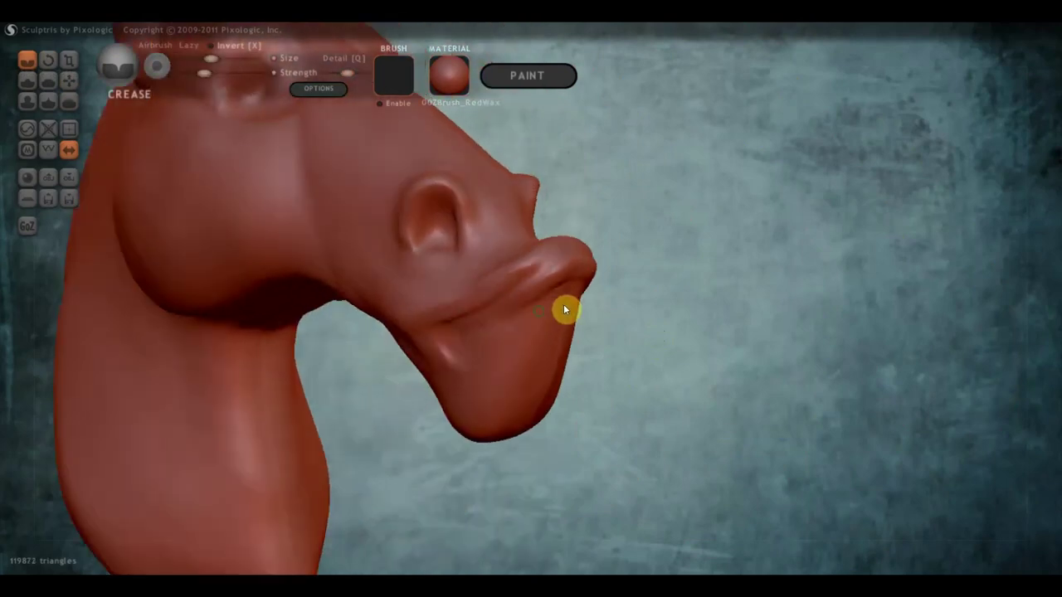
pyautogui.moveTo(569, 291); pyautogui.dragTo(482, 330)
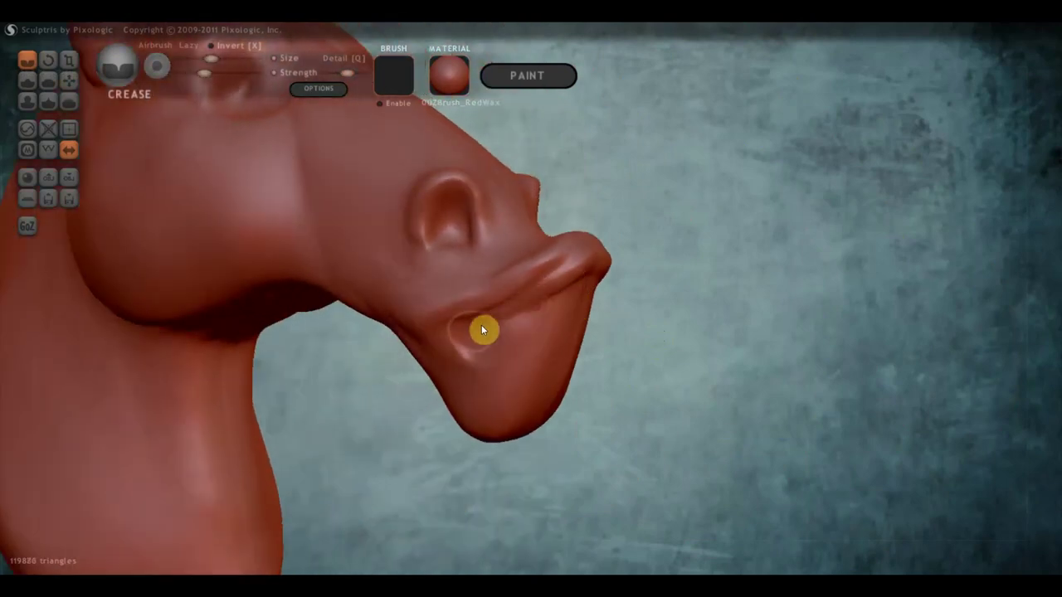
pyautogui.moveTo(564, 294)
pyautogui.mouseDown(button='right')
pyautogui.moveTo(528, 324)
pyautogui.moveTo(529, 343)
pyautogui.mouseUp(button='right')
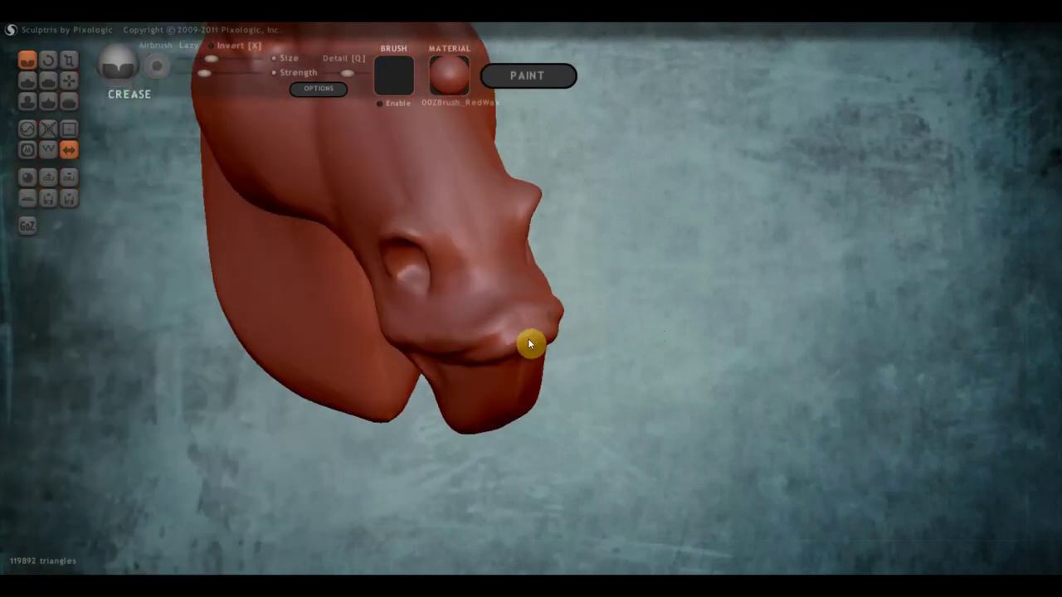
pyautogui.moveTo(543, 329); pyautogui.dragTo(497, 334)
pyautogui.moveTo(496, 350); pyautogui.dragTo(464, 279, button='right')
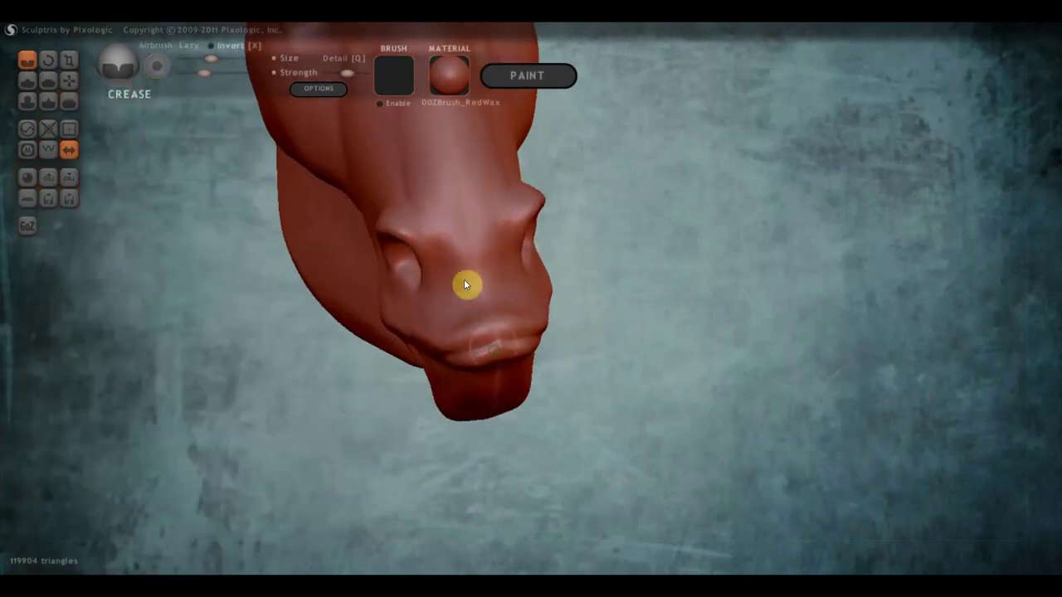
pyautogui.moveTo(429, 239); pyautogui.dragTo(422, 230)
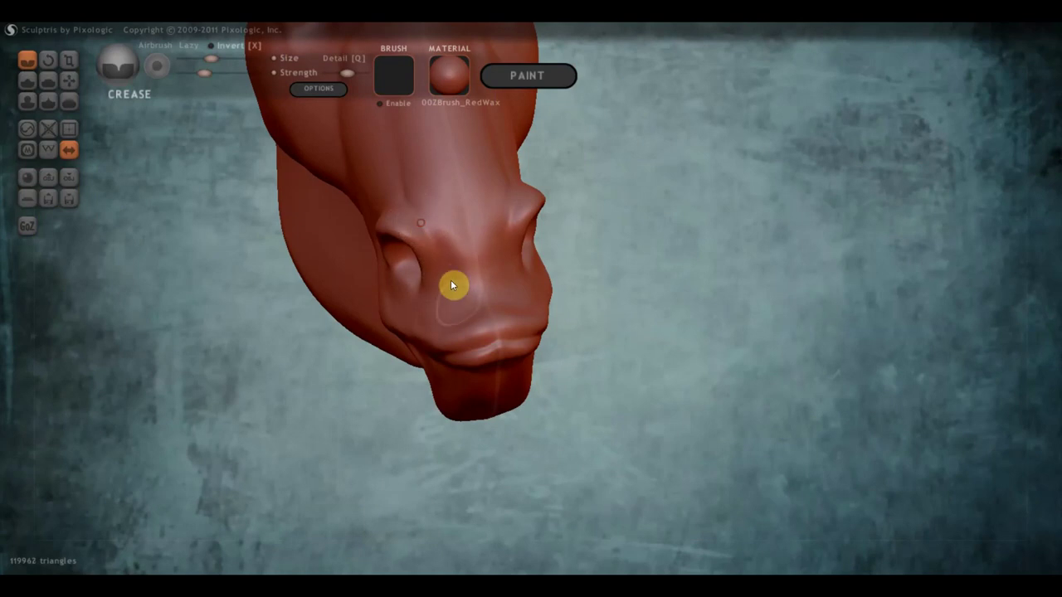
# - Reshape the surface around the left nostril with the Grab brush
pyautogui.click(69, 80)
pyautogui.moveTo(296, 228); pyautogui.dragTo(403, 256, button='right')
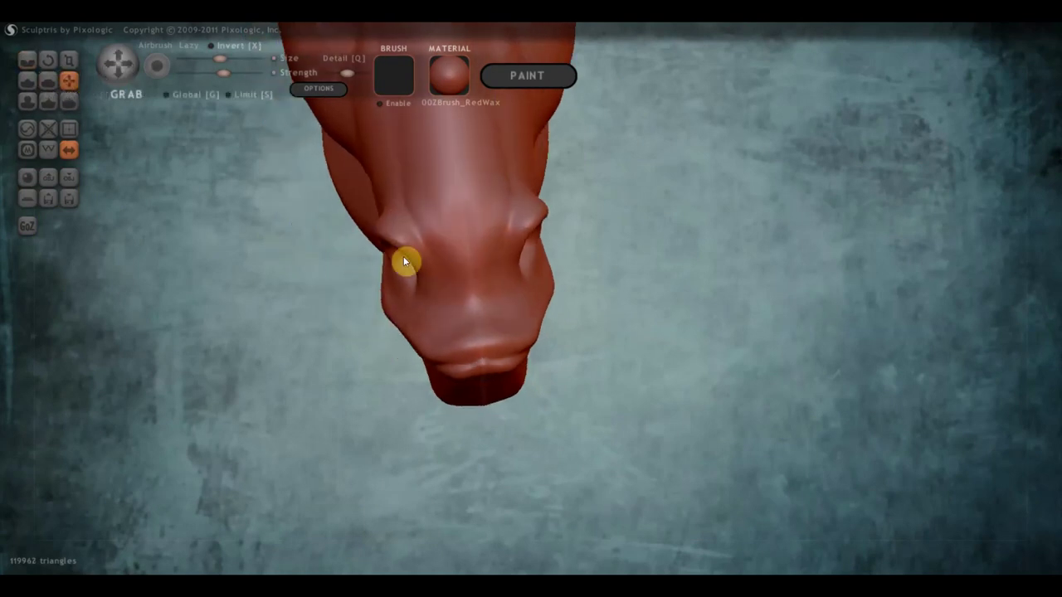
pyautogui.moveTo(424, 269)
pyautogui.mouseDown()
pyautogui.moveTo(437, 289)
pyautogui.moveTo(383, 244)
pyautogui.mouseUp()
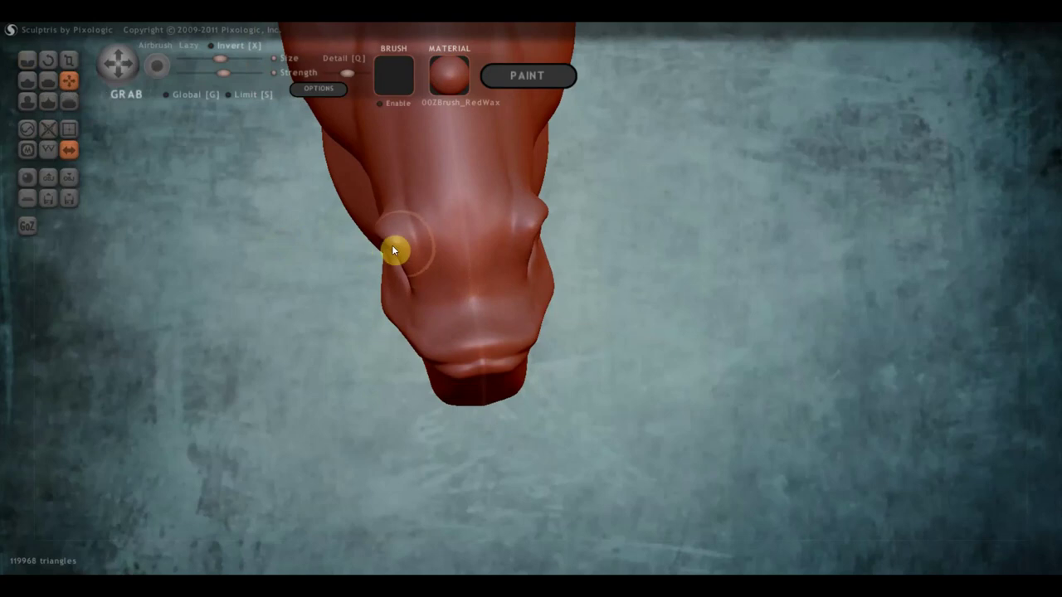
pyautogui.moveTo(396, 239); pyautogui.dragTo(514, 183, button='right')
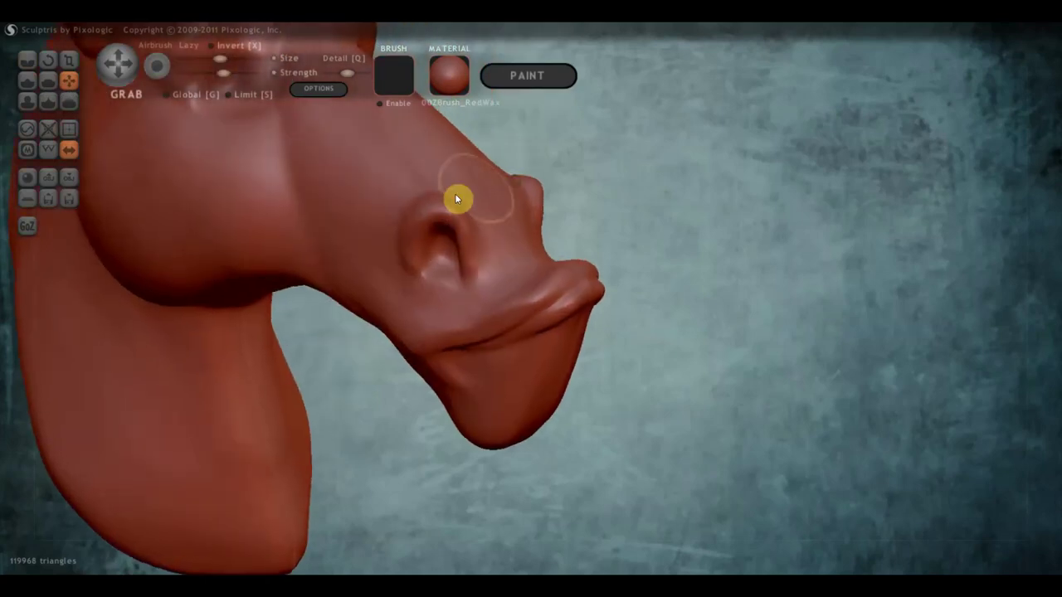
# - Flatten the bump beside the nostril and the area beneath it
pyautogui.click(47, 81)
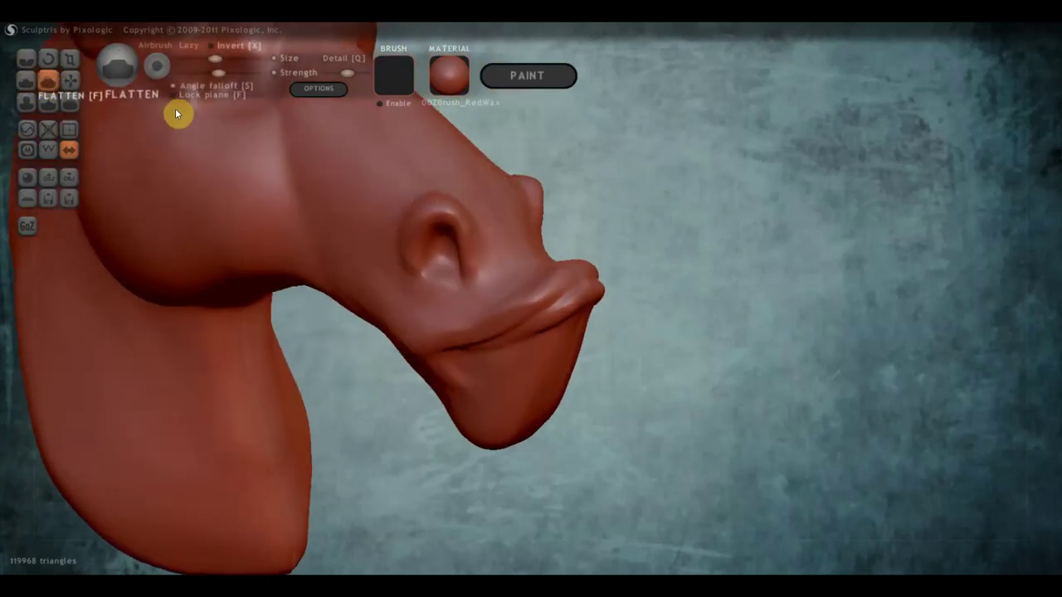
pyautogui.moveTo(175, 107); pyautogui.dragTo(348, 199, button='right')
pyautogui.moveTo(409, 185)
pyautogui.mouseDown()
pyautogui.moveTo(401, 154)
pyautogui.moveTo(355, 150)
pyautogui.moveTo(340, 235)
pyautogui.moveTo(384, 174)
pyautogui.moveTo(355, 185)
pyautogui.moveTo(382, 207)
pyautogui.moveTo(380, 171)
pyautogui.moveTo(419, 265)
pyautogui.moveTo(403, 199)
pyautogui.moveTo(411, 271)
pyautogui.mouseUp()
pyautogui.moveTo(411, 271)
pyautogui.mouseDown(button='right')
pyautogui.moveTo(379, 235)
pyautogui.moveTo(440, 263)
pyautogui.moveTo(423, 296)
pyautogui.mouseUp(button='right')
pyautogui.moveTo(423, 295); pyautogui.dragTo(351, 291)
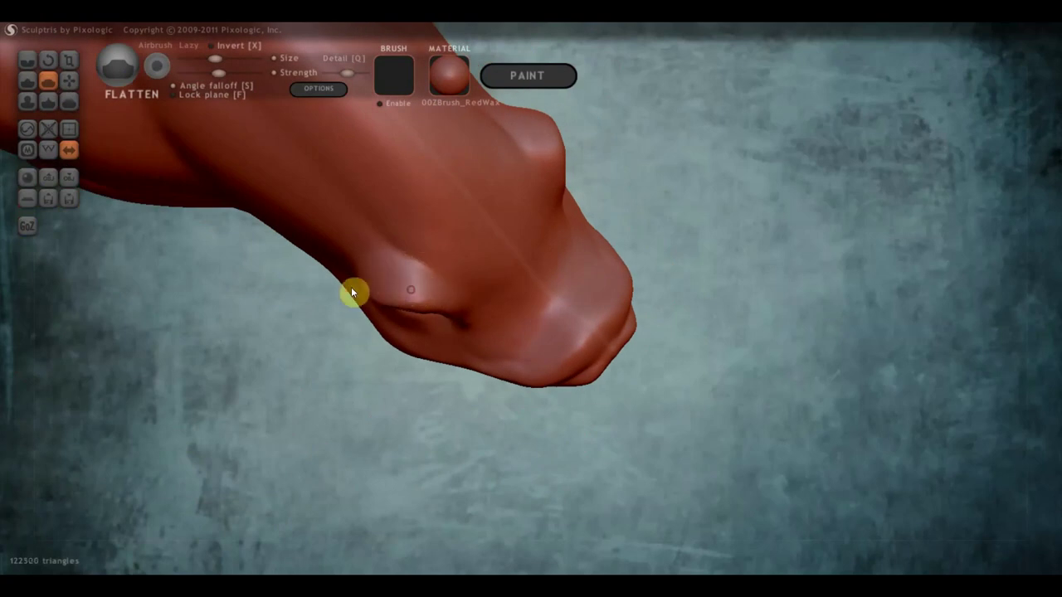
pyautogui.moveTo(350, 291)
pyautogui.mouseDown(button='right')
pyautogui.moveTo(508, 253)
pyautogui.moveTo(522, 271)
pyautogui.mouseUp(button='right')
pyautogui.moveTo(498, 294); pyautogui.dragTo(484, 365)
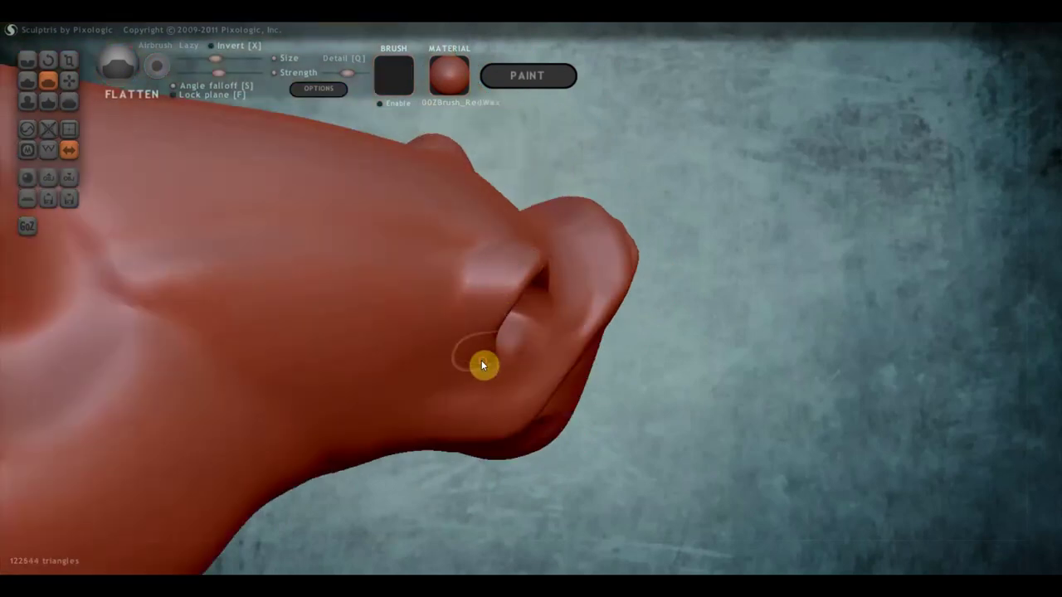
# - Switch to Crease with C and deepen the fold at the front of the nostril
pyautogui.press('c')
pyautogui.moveTo(493, 247)
pyautogui.mouseDown()
pyautogui.moveTo(450, 295)
pyautogui.moveTo(466, 356)
pyautogui.mouseUp()
pyautogui.moveTo(492, 260); pyautogui.dragTo(440, 336)
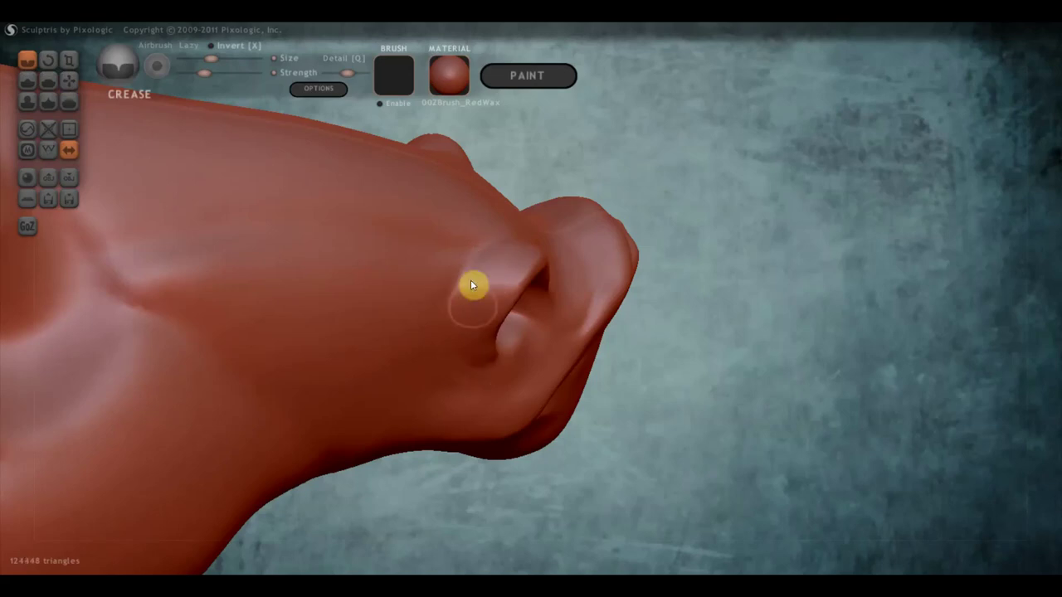
pyautogui.moveTo(472, 284)
pyautogui.mouseDown()
pyautogui.moveTo(462, 372)
pyautogui.moveTo(462, 351)
pyautogui.mouseUp()
pyautogui.moveTo(462, 350); pyautogui.dragTo(410, 287, button='right')
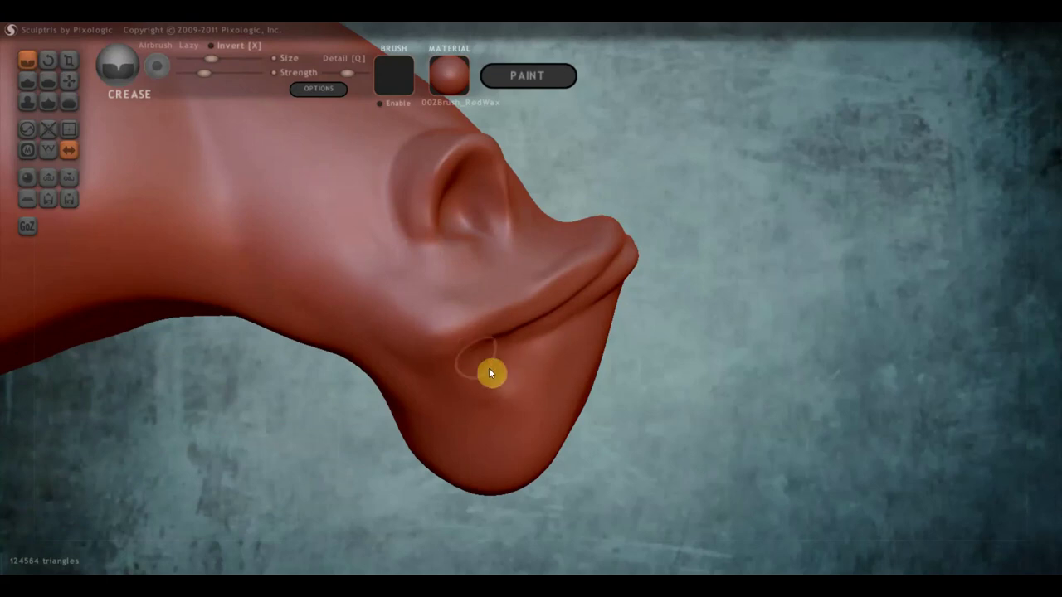
# - Add crease lines along the jaw and deepen the crease across the upper neck
pyautogui.moveTo(490, 373)
pyautogui.mouseDown()
pyautogui.moveTo(481, 356)
pyautogui.moveTo(479, 422)
pyautogui.mouseUp()
pyautogui.moveTo(478, 423)
pyautogui.mouseDown(button='right')
pyautogui.moveTo(446, 419)
pyautogui.moveTo(471, 297)
pyautogui.mouseUp(button='right')
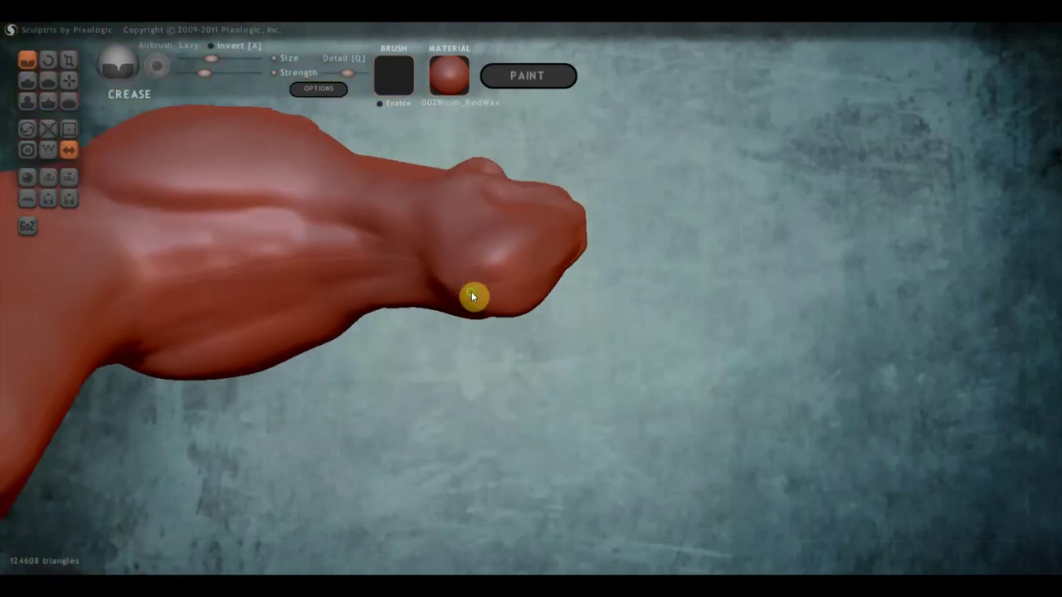
pyautogui.moveTo(31, 82); pyautogui.dragTo(280, 212, button='right')
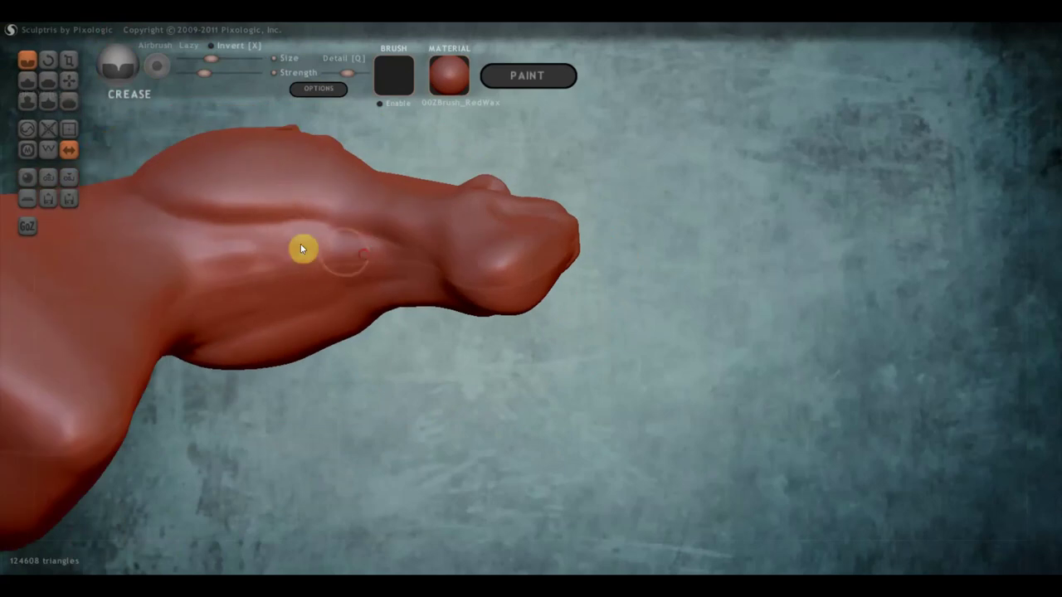
pyautogui.moveTo(301, 248)
pyautogui.mouseDown()
pyautogui.moveTo(315, 271)
pyautogui.moveTo(213, 256)
pyautogui.moveTo(384, 260)
pyautogui.moveTo(231, 242)
pyautogui.mouseUp()
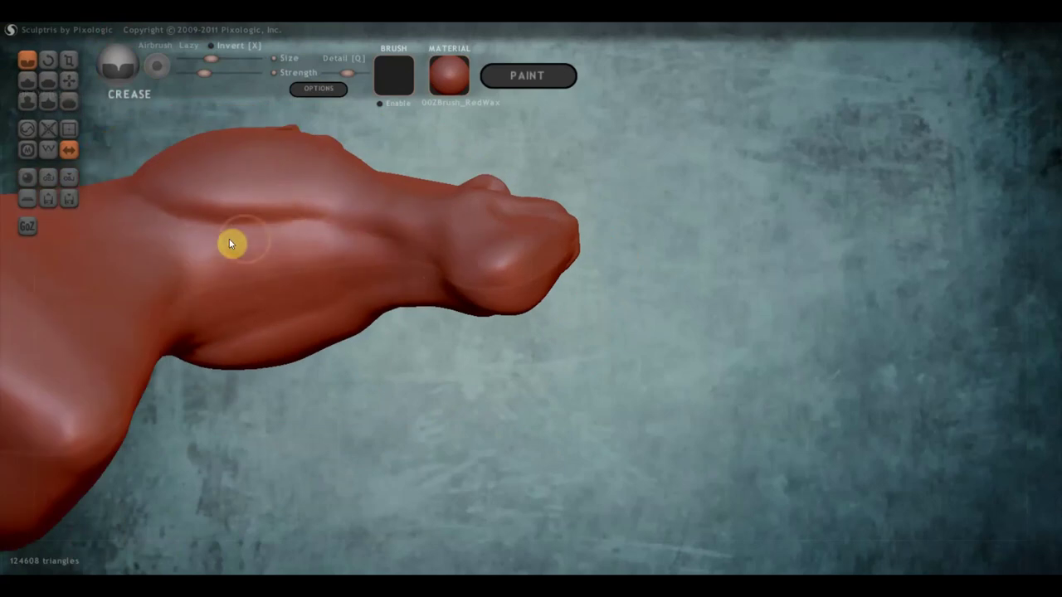
pyautogui.moveTo(323, 256)
pyautogui.mouseDown(button='right')
pyautogui.moveTo(346, 329)
pyautogui.moveTo(277, 391)
pyautogui.moveTo(385, 332)
pyautogui.moveTo(496, 550)
pyautogui.moveTo(443, 415)
pyautogui.mouseUp(button='right')
pyautogui.scroll(3, 433, 407)
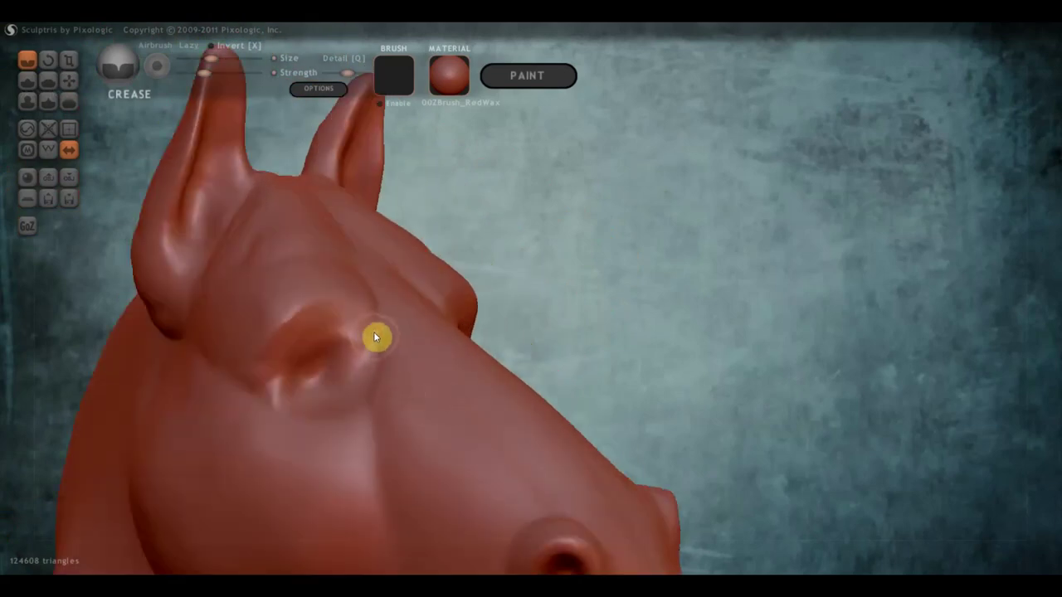
# - Deepen the creases around and below the eye socket
pyautogui.moveTo(375, 336)
pyautogui.mouseDown()
pyautogui.moveTo(320, 324)
pyautogui.moveTo(282, 358)
pyautogui.moveTo(273, 393)
pyautogui.moveTo(273, 381)
pyautogui.moveTo(303, 407)
pyautogui.mouseUp()
pyautogui.moveTo(303, 407)
pyautogui.mouseDown(button='right')
pyautogui.moveTo(268, 404)
pyautogui.moveTo(379, 351)
pyautogui.mouseUp(button='right')
pyautogui.moveTo(379, 350)
pyautogui.mouseDown()
pyautogui.moveTo(382, 362)
pyautogui.moveTo(373, 351)
pyautogui.mouseUp()
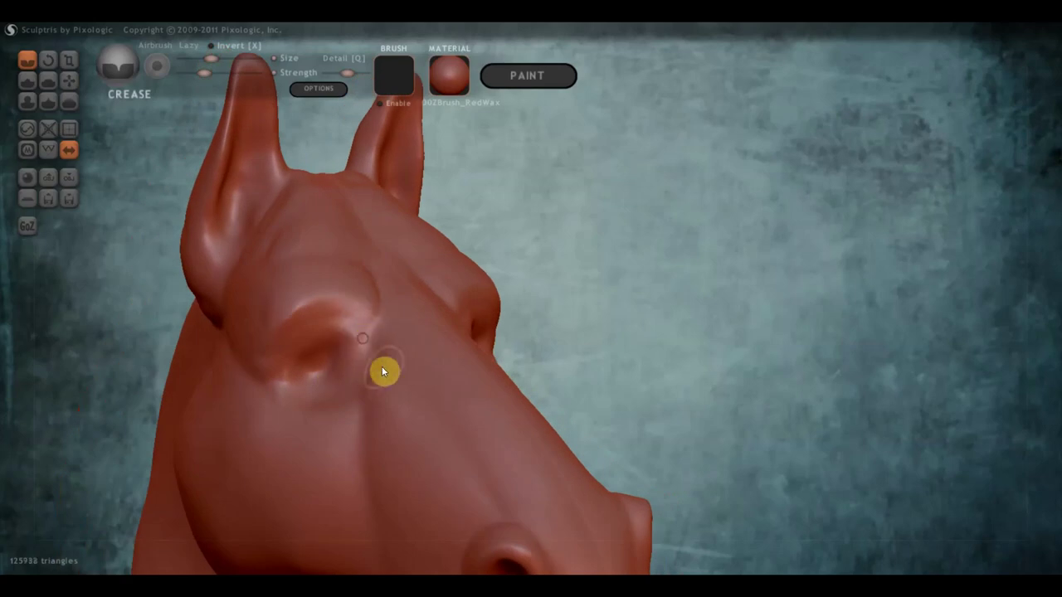
# - Build up mass below and around the eye socket using the Draw brush in Clay mode
pyautogui.click(27, 80)
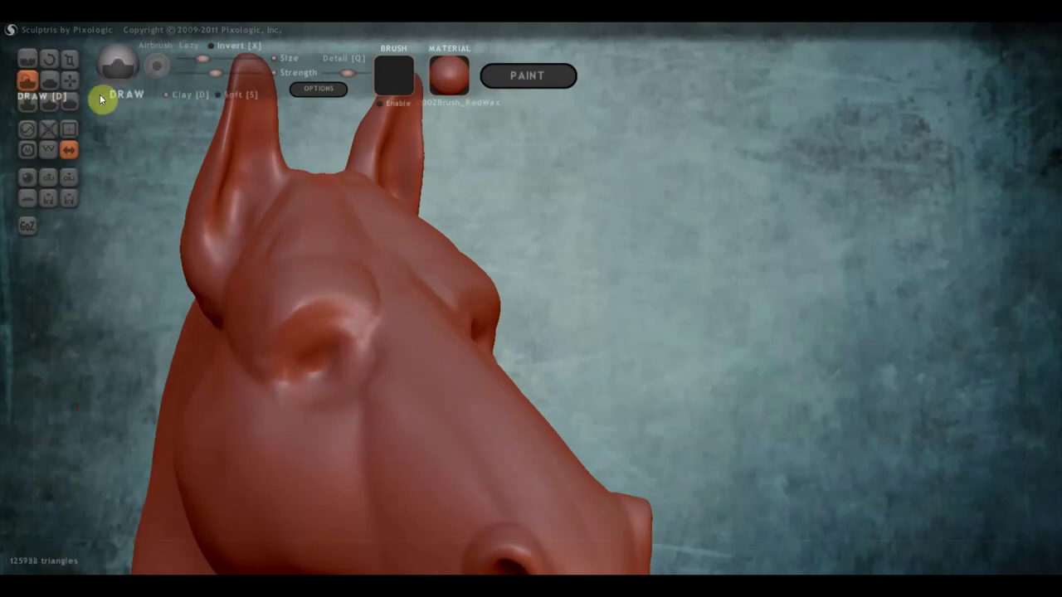
pyautogui.click(166, 96)
pyautogui.scroll(2, 279, 393)
pyautogui.moveTo(272, 416); pyautogui.dragTo(267, 421)
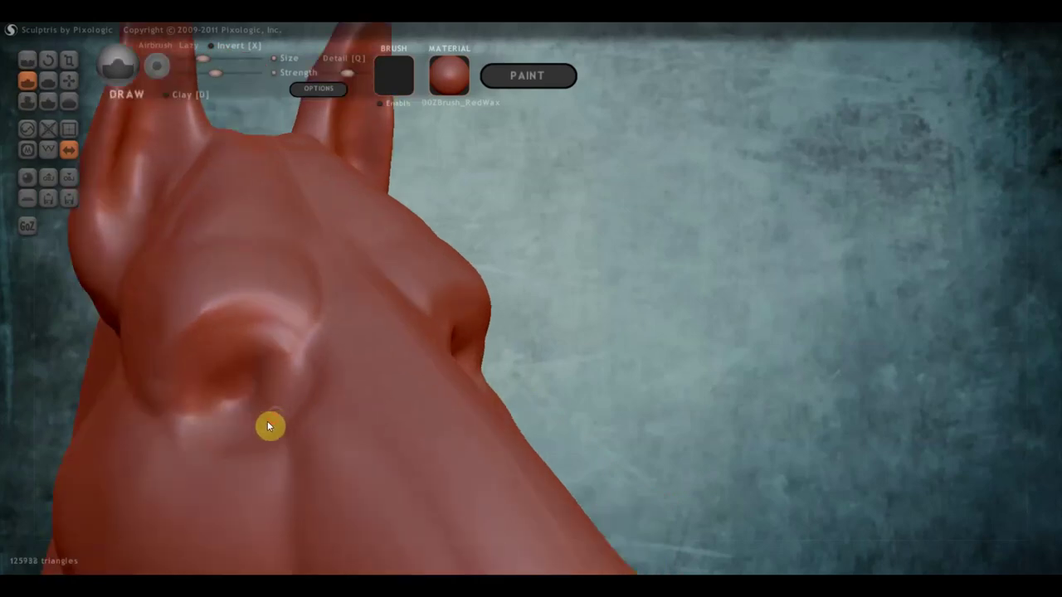
pyautogui.moveTo(191, 421); pyautogui.dragTo(270, 436)
pyautogui.moveTo(200, 427)
pyautogui.mouseDown()
pyautogui.moveTo(259, 426)
pyautogui.moveTo(184, 419)
pyautogui.moveTo(257, 431)
pyautogui.moveTo(190, 419)
pyautogui.moveTo(235, 429)
pyautogui.moveTo(210, 401)
pyautogui.moveTo(252, 363)
pyautogui.moveTo(279, 376)
pyautogui.moveTo(199, 387)
pyautogui.moveTo(239, 362)
pyautogui.moveTo(282, 374)
pyautogui.moveTo(194, 393)
pyautogui.moveTo(229, 362)
pyautogui.moveTo(169, 406)
pyautogui.moveTo(186, 389)
pyautogui.moveTo(251, 379)
pyautogui.mouseUp()
pyautogui.moveTo(252, 379); pyautogui.dragTo(291, 368, button='right')
pyautogui.moveTo(291, 374); pyautogui.dragTo(292, 376)
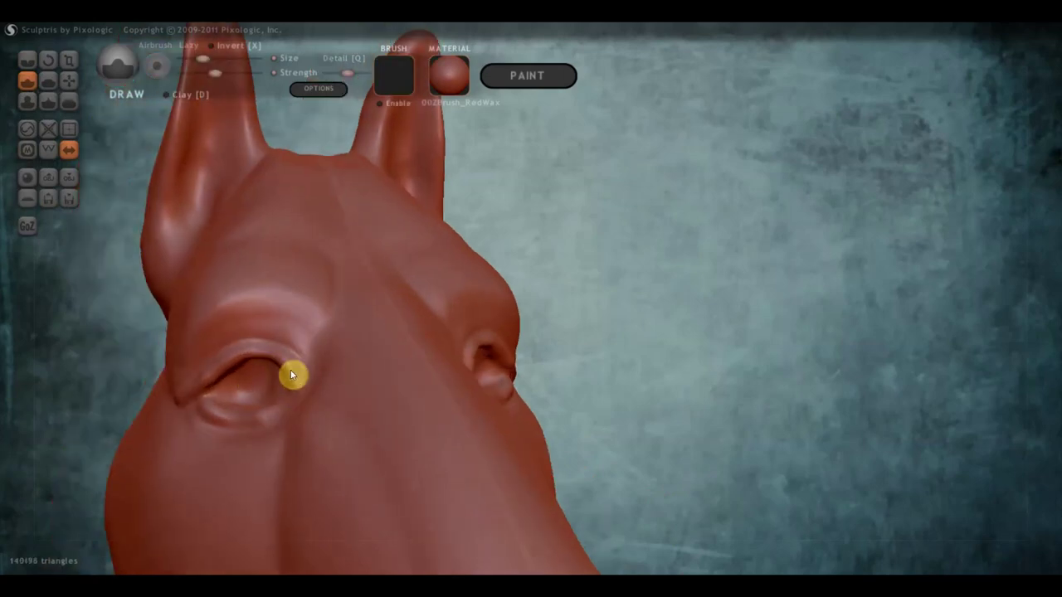
pyautogui.moveTo(292, 376)
pyautogui.mouseDown(button='right')
pyautogui.moveTo(359, 400)
pyautogui.moveTo(277, 412)
pyautogui.mouseUp(button='right')
pyautogui.scroll(-5, 275, 408)
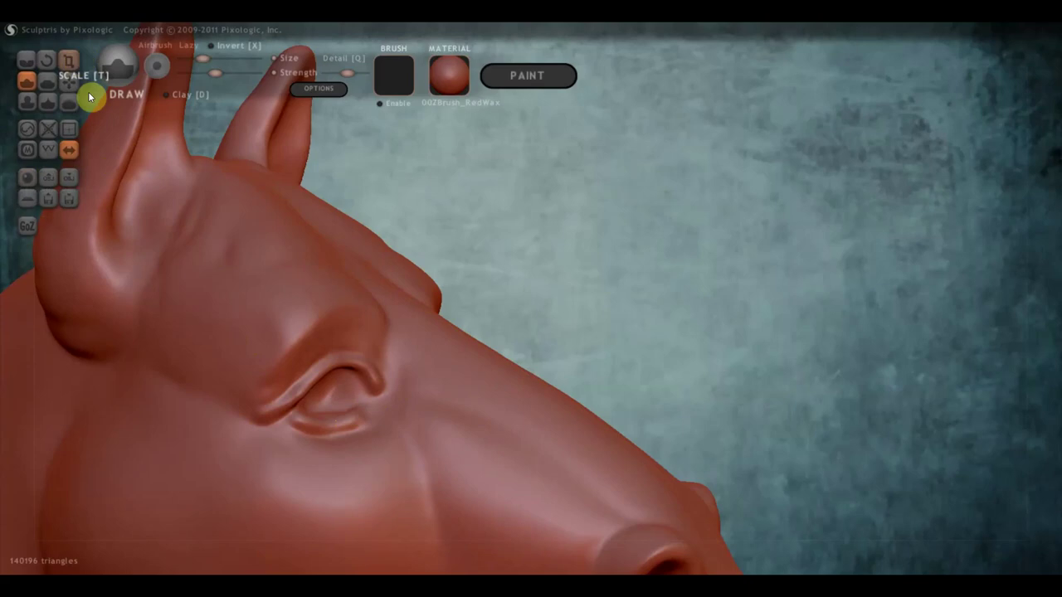
# - Flatten the ridge above the eye
pyautogui.moveTo(324, 367); pyautogui.dragTo(336, 355, button='right')
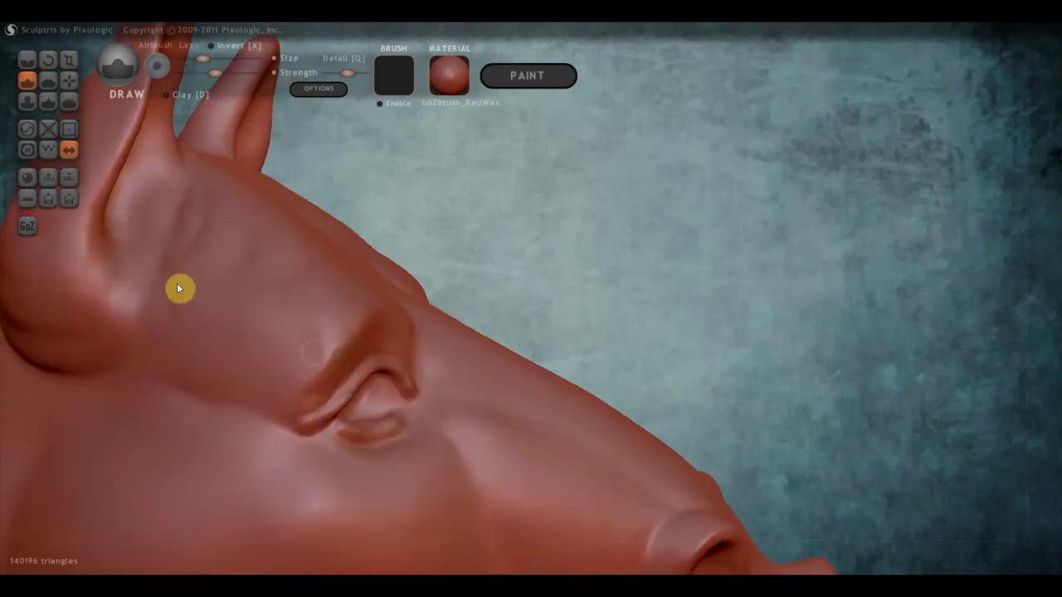
pyautogui.click(46, 71)
pyautogui.scroll(3, 289, 365)
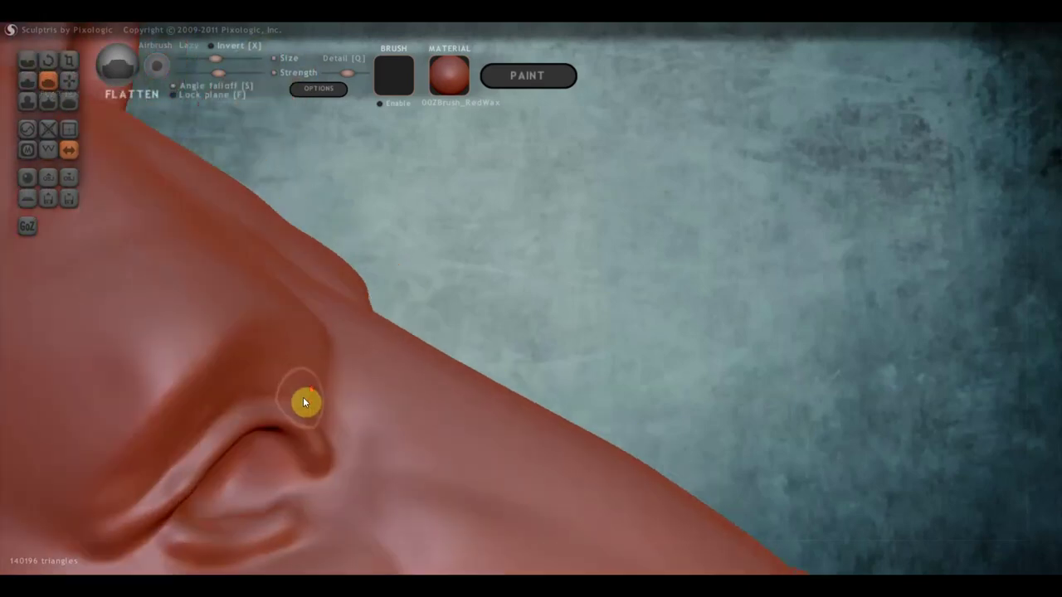
pyautogui.scroll(3, 303, 396)
pyautogui.moveTo(488, 319)
pyautogui.mouseDown(button='right')
pyautogui.moveTo(753, 116)
pyautogui.moveTo(618, 221)
pyautogui.mouseUp(button='right')
pyautogui.moveTo(584, 218)
pyautogui.mouseDown()
pyautogui.moveTo(524, 191)
pyautogui.moveTo(328, 314)
pyautogui.moveTo(395, 254)
pyautogui.moveTo(290, 357)
pyautogui.moveTo(359, 306)
pyautogui.moveTo(382, 367)
pyautogui.moveTo(547, 356)
pyautogui.moveTo(329, 386)
pyautogui.moveTo(594, 331)
pyautogui.moveTo(486, 387)
pyautogui.moveTo(490, 362)
pyautogui.mouseUp()
pyautogui.moveTo(490, 362); pyautogui.dragTo(422, 329, button='right')
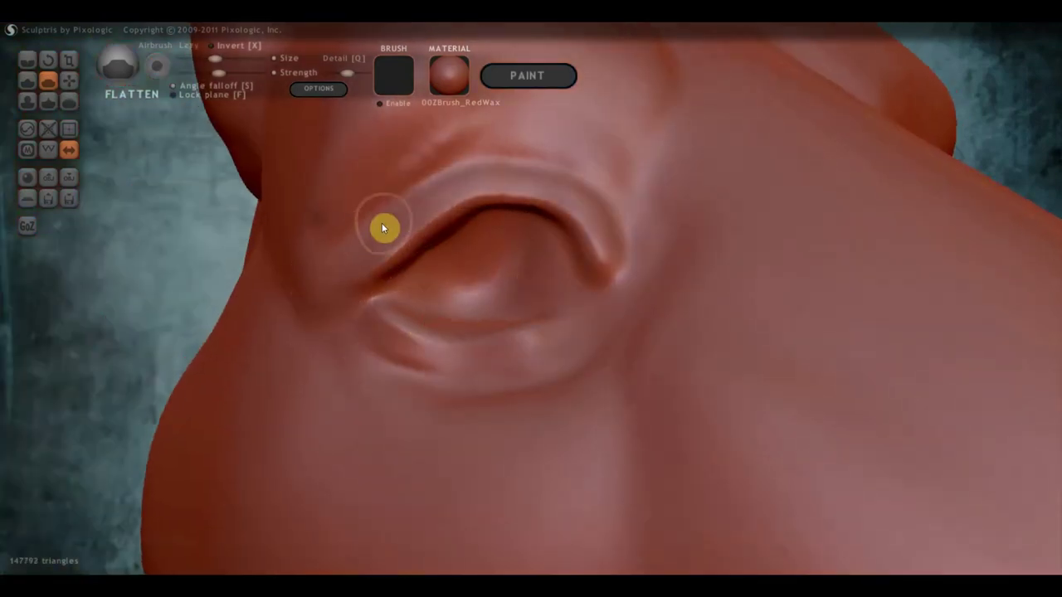
pyautogui.moveTo(360, 223)
pyautogui.mouseDown(button='right')
pyautogui.moveTo(436, 209)
pyautogui.moveTo(479, 244)
pyautogui.moveTo(566, 279)
pyautogui.moveTo(504, 263)
pyautogui.mouseUp(button='right')
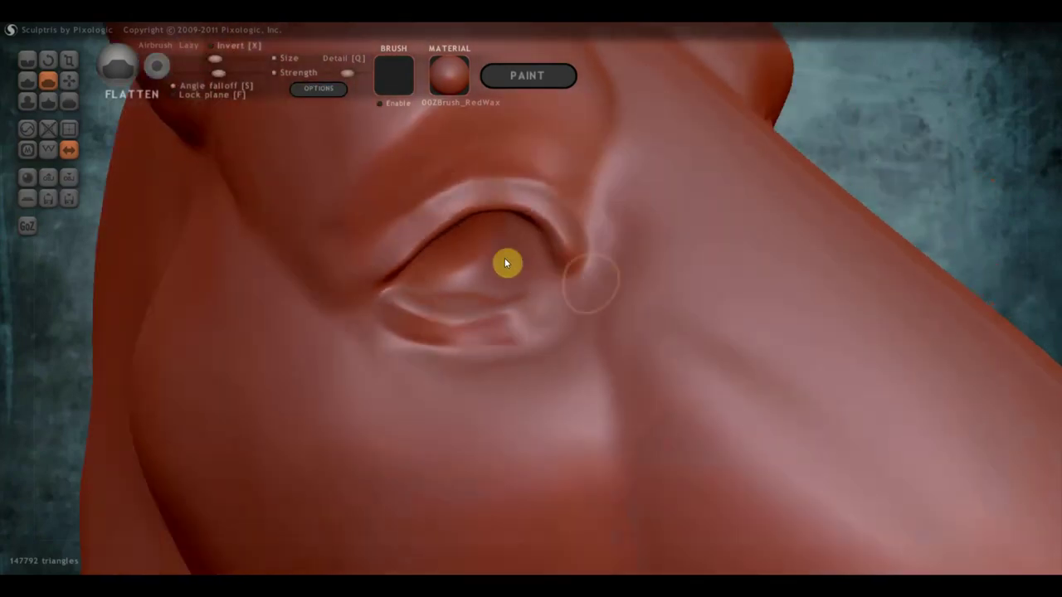
# - Crease the lower and upper eyelid rims and outer eye corner, with higher strength
pyautogui.click(27, 61)
pyautogui.scroll(3, 373, 217)
pyautogui.moveTo(631, 303)
pyautogui.mouseDown()
pyautogui.moveTo(542, 289)
pyautogui.moveTo(617, 317)
pyautogui.moveTo(483, 303)
pyautogui.moveTo(592, 304)
pyautogui.moveTo(561, 303)
pyautogui.moveTo(581, 277)
pyautogui.moveTo(603, 287)
pyautogui.moveTo(630, 180)
pyautogui.moveTo(625, 274)
pyautogui.moveTo(633, 90)
pyautogui.moveTo(628, 247)
pyautogui.mouseUp()
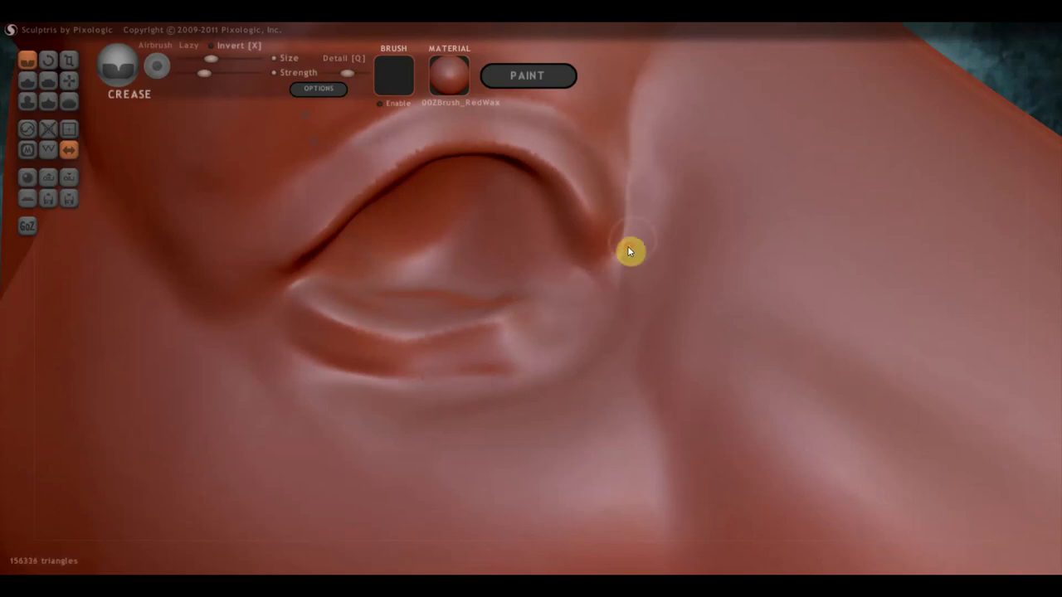
pyautogui.moveTo(606, 242); pyautogui.dragTo(570, 238, button='right')
pyautogui.moveTo(533, 187); pyautogui.dragTo(547, 204)
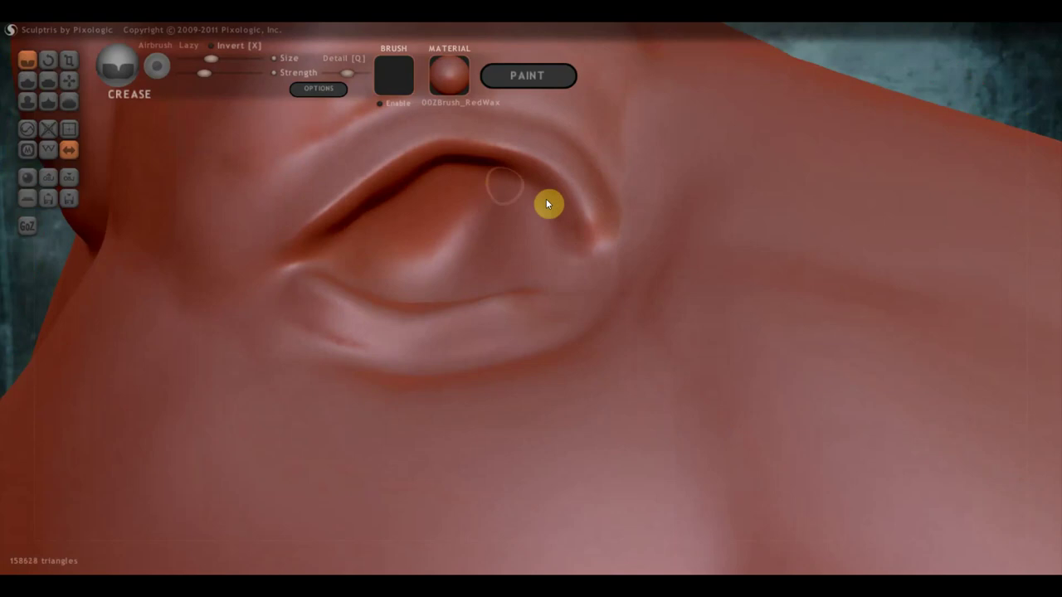
pyautogui.moveTo(203, 73); pyautogui.dragTo(217, 73)
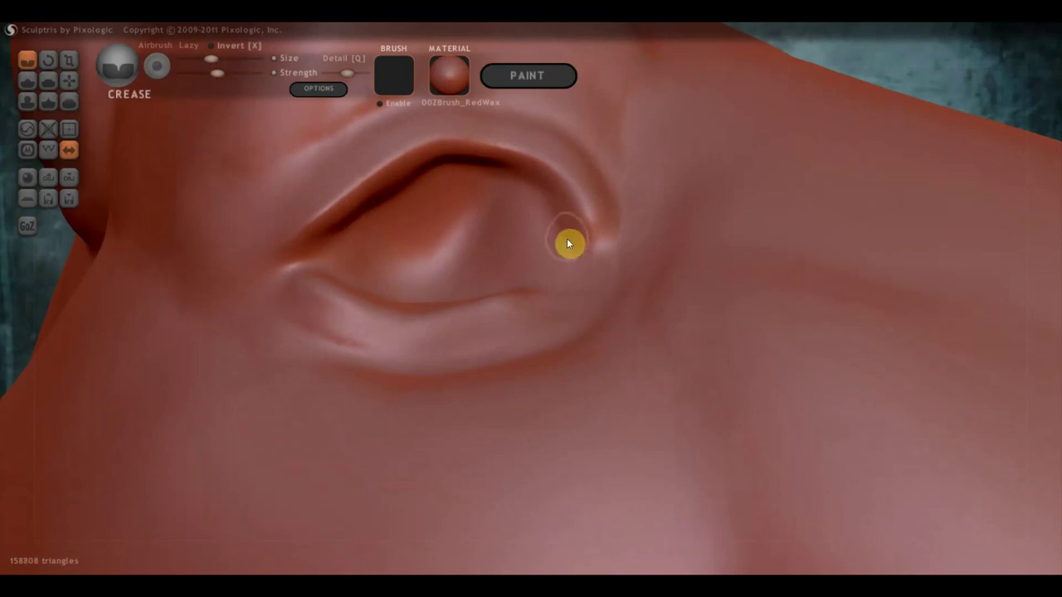
pyautogui.moveTo(569, 240)
pyautogui.mouseDown()
pyautogui.moveTo(546, 179)
pyautogui.moveTo(567, 219)
pyautogui.mouseUp()
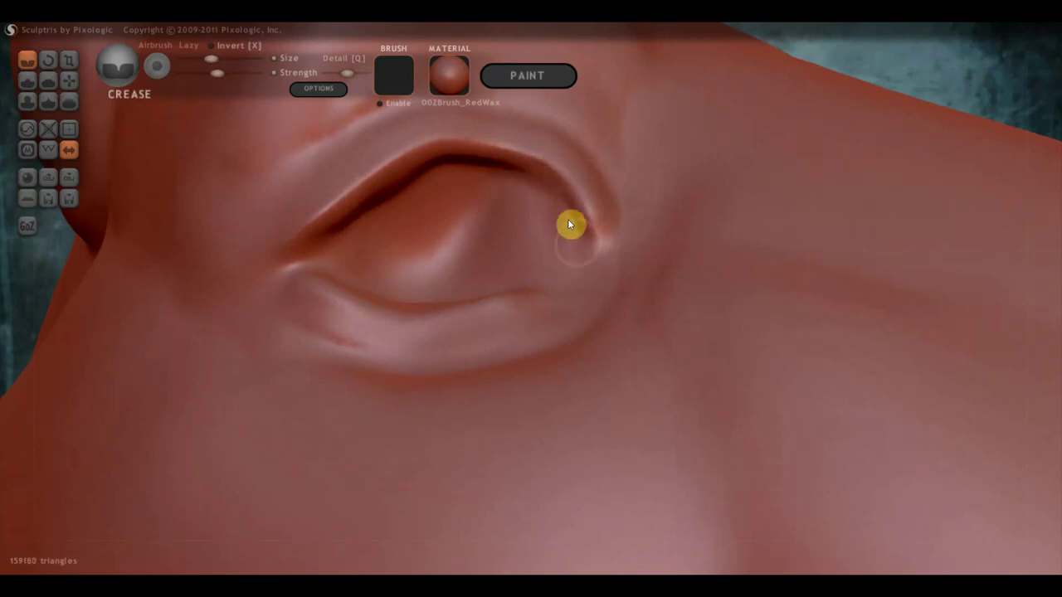
pyautogui.moveTo(398, 195)
pyautogui.mouseDown()
pyautogui.moveTo(318, 254)
pyautogui.moveTo(346, 238)
pyautogui.moveTo(372, 266)
pyautogui.mouseUp()
# - Sharpen the lower eyelid rim and refine its outer end
pyautogui.moveTo(372, 266)
pyautogui.mouseDown(button='right')
pyautogui.moveTo(384, 316)
pyautogui.moveTo(362, 315)
pyautogui.mouseUp(button='right')
pyautogui.moveTo(363, 313)
pyautogui.mouseDown()
pyautogui.moveTo(334, 287)
pyautogui.moveTo(479, 318)
pyautogui.moveTo(407, 302)
pyautogui.moveTo(474, 309)
pyautogui.mouseUp()
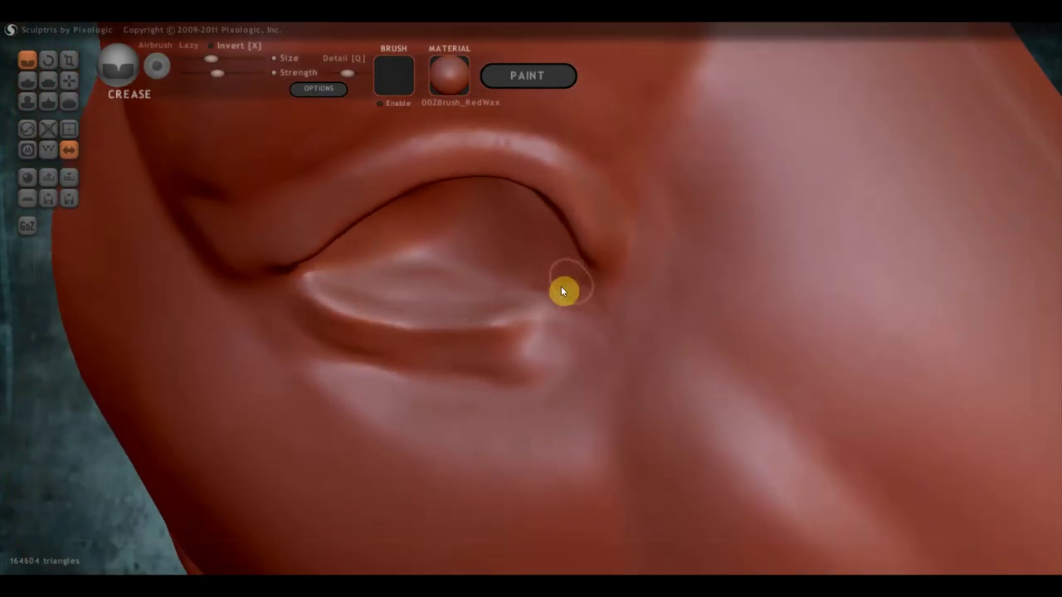
pyautogui.moveTo(560, 289); pyautogui.dragTo(540, 327)
pyautogui.moveTo(607, 323)
pyautogui.mouseDown()
pyautogui.moveTo(498, 382)
pyautogui.moveTo(478, 364)
pyautogui.moveTo(545, 360)
pyautogui.mouseUp()
pyautogui.moveTo(529, 358)
pyautogui.mouseDown(button='right')
pyautogui.moveTo(547, 409)
pyautogui.moveTo(572, 396)
pyautogui.moveTo(575, 340)
pyautogui.moveTo(597, 374)
pyautogui.moveTo(585, 268)
pyautogui.moveTo(763, 246)
pyautogui.moveTo(793, 171)
pyautogui.moveTo(802, 175)
pyautogui.moveTo(680, 197)
pyautogui.moveTo(588, 310)
pyautogui.moveTo(426, 348)
pyautogui.moveTo(294, 243)
pyautogui.moveTo(566, 251)
pyautogui.moveTo(670, 298)
pyautogui.moveTo(711, 349)
pyautogui.mouseUp(button='right')
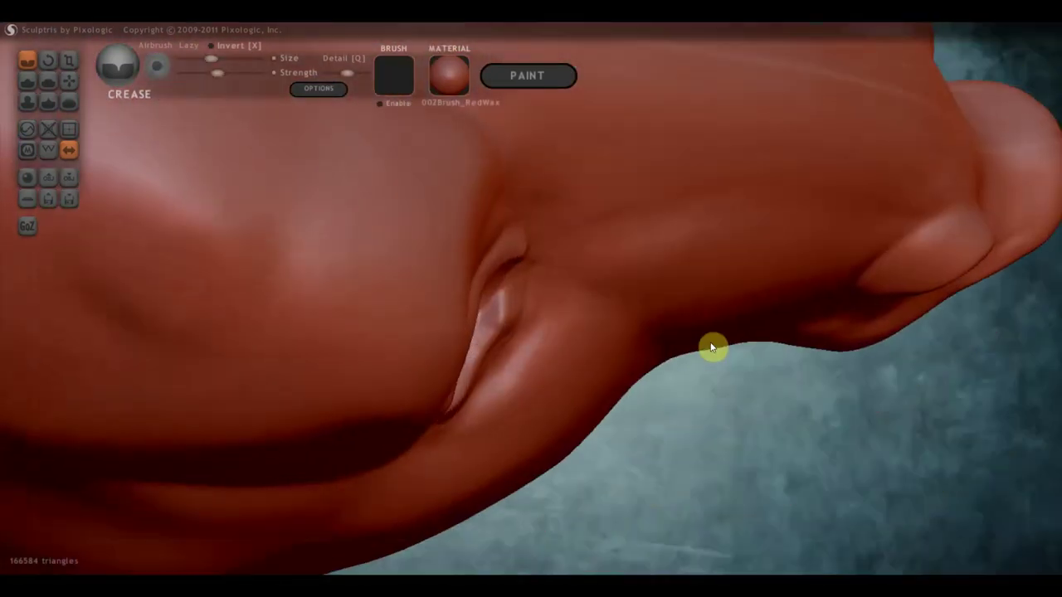
# - Pull the lower eyelid fold down and left into a tighter curve with Grab from several angles
pyautogui.click(68, 78)
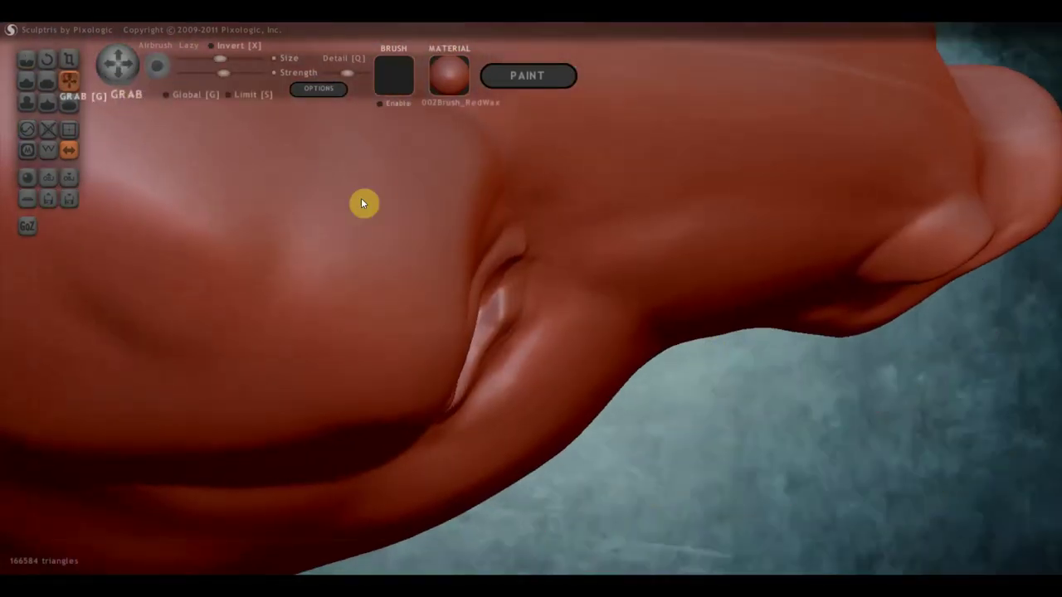
pyautogui.moveTo(476, 287)
pyautogui.mouseDown()
pyautogui.moveTo(500, 291)
pyautogui.moveTo(506, 272)
pyautogui.moveTo(498, 270)
pyautogui.moveTo(511, 270)
pyautogui.mouseUp()
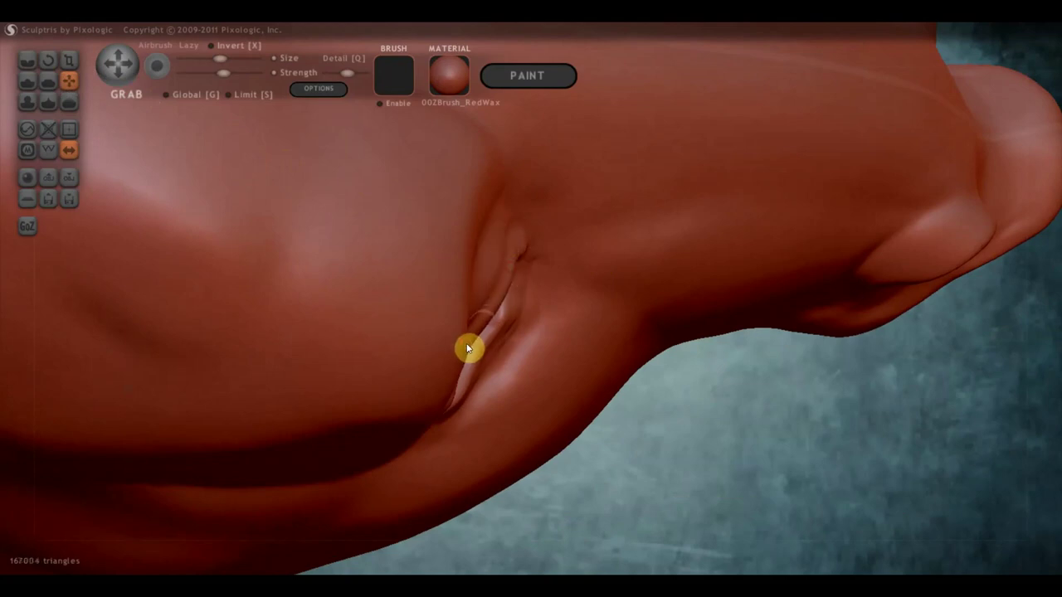
pyautogui.moveTo(467, 348)
pyautogui.mouseDown()
pyautogui.moveTo(483, 353)
pyautogui.moveTo(460, 380)
pyautogui.moveTo(467, 374)
pyautogui.mouseUp()
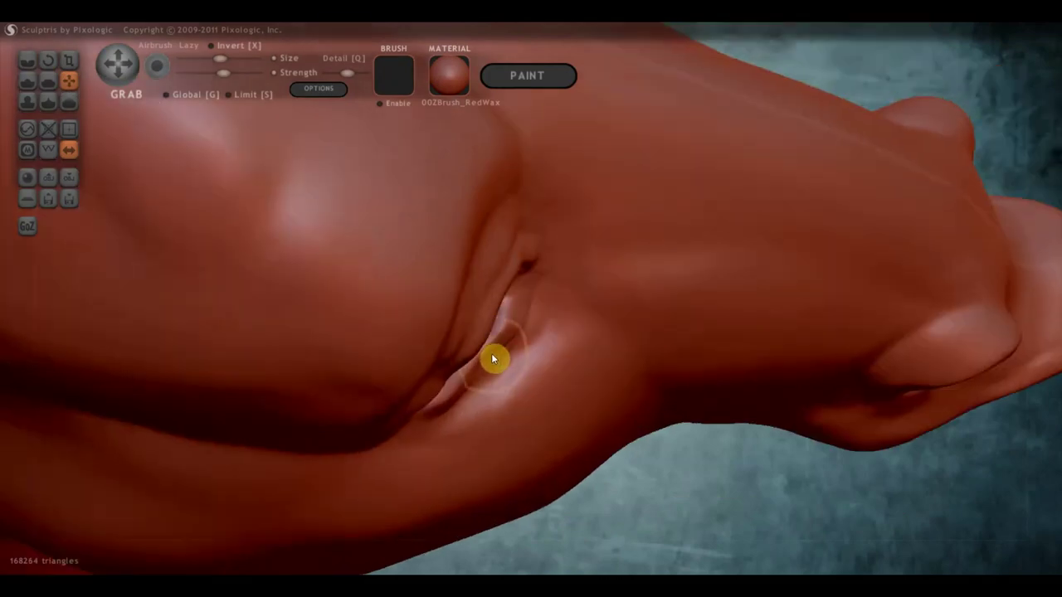
pyautogui.moveTo(491, 354)
pyautogui.mouseDown()
pyautogui.moveTo(507, 357)
pyautogui.moveTo(475, 398)
pyautogui.moveTo(466, 389)
pyautogui.moveTo(480, 378)
pyautogui.mouseUp()
pyautogui.moveTo(480, 378)
pyautogui.mouseDown(button='right')
pyautogui.moveTo(383, 359)
pyautogui.moveTo(327, 411)
pyautogui.mouseUp(button='right')
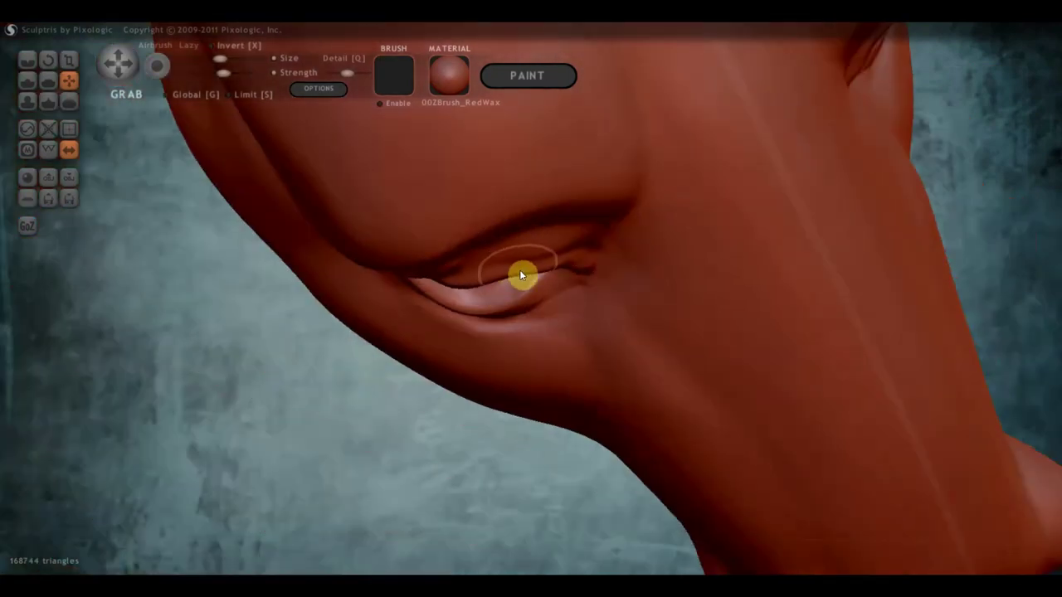
pyautogui.moveTo(519, 270)
pyautogui.mouseDown()
pyautogui.moveTo(523, 290)
pyautogui.moveTo(554, 268)
pyautogui.mouseUp()
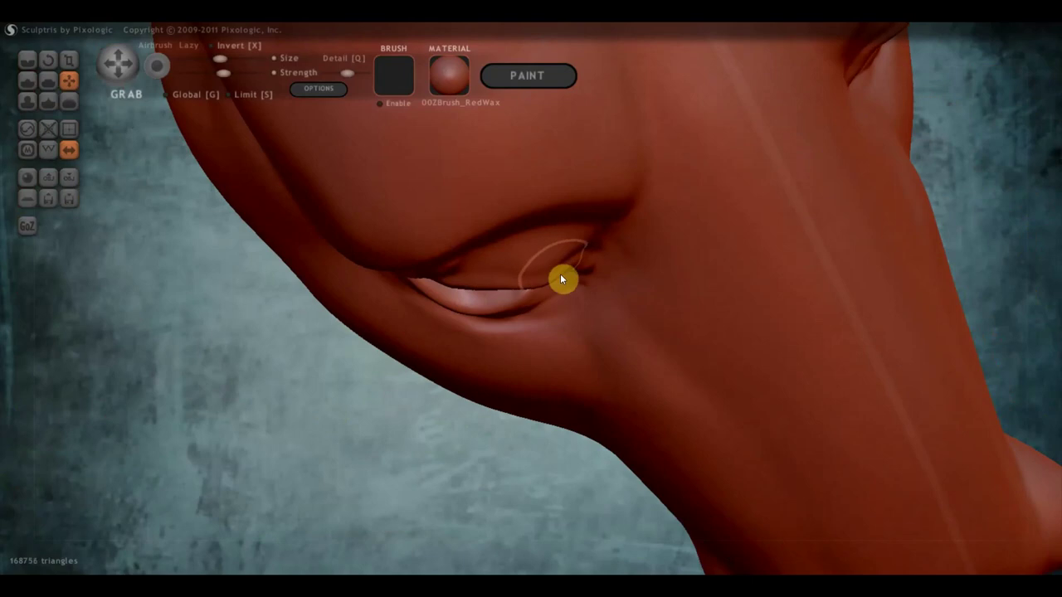
pyautogui.moveTo(562, 280)
pyautogui.mouseDown(button='right')
pyautogui.moveTo(532, 181)
pyautogui.moveTo(526, 230)
pyautogui.moveTo(498, 195)
pyautogui.mouseUp(button='right')
# - Build up a brow ridge above the eye with a larger Draw brush
pyautogui.click(27, 81)
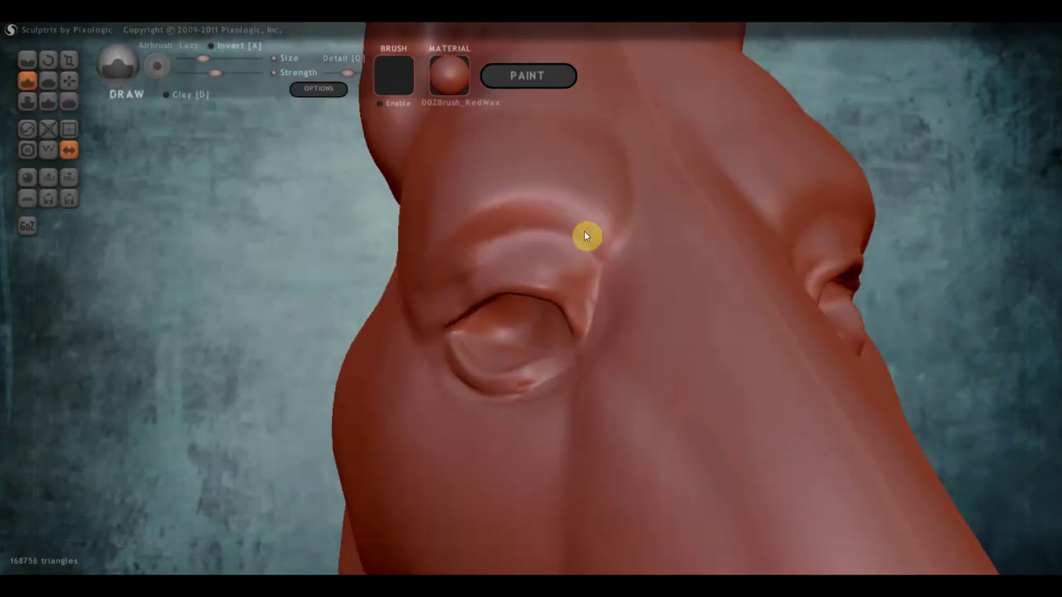
pyautogui.moveTo(202, 59); pyautogui.dragTo(214, 59)
pyautogui.moveTo(559, 220); pyautogui.dragTo(547, 235)
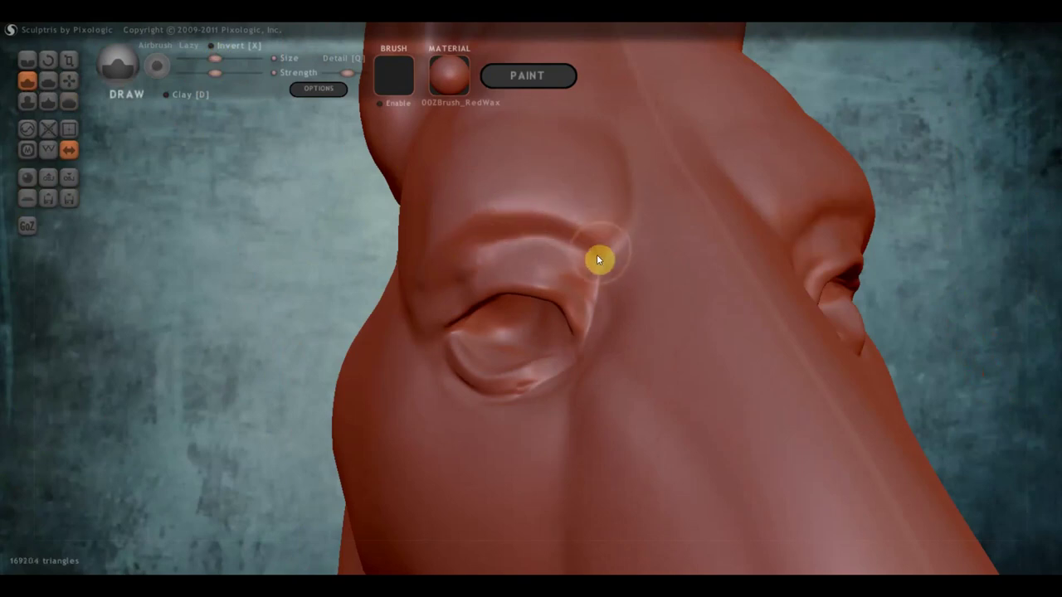
pyautogui.moveTo(600, 258)
pyautogui.mouseDown()
pyautogui.moveTo(456, 250)
pyautogui.moveTo(606, 254)
pyautogui.moveTo(526, 240)
pyautogui.moveTo(553, 249)
pyautogui.moveTo(408, 290)
pyautogui.mouseUp()
pyautogui.moveTo(600, 229); pyautogui.dragTo(462, 218)
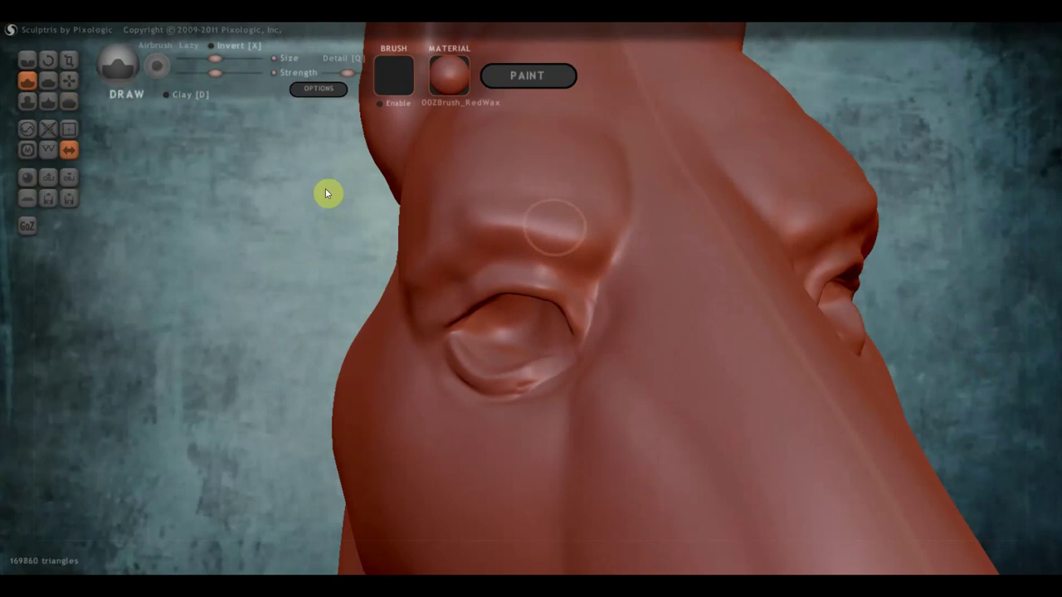
# - Flatten the top of the brow ridge and the area above the upper eyelid
pyautogui.click(48, 80)
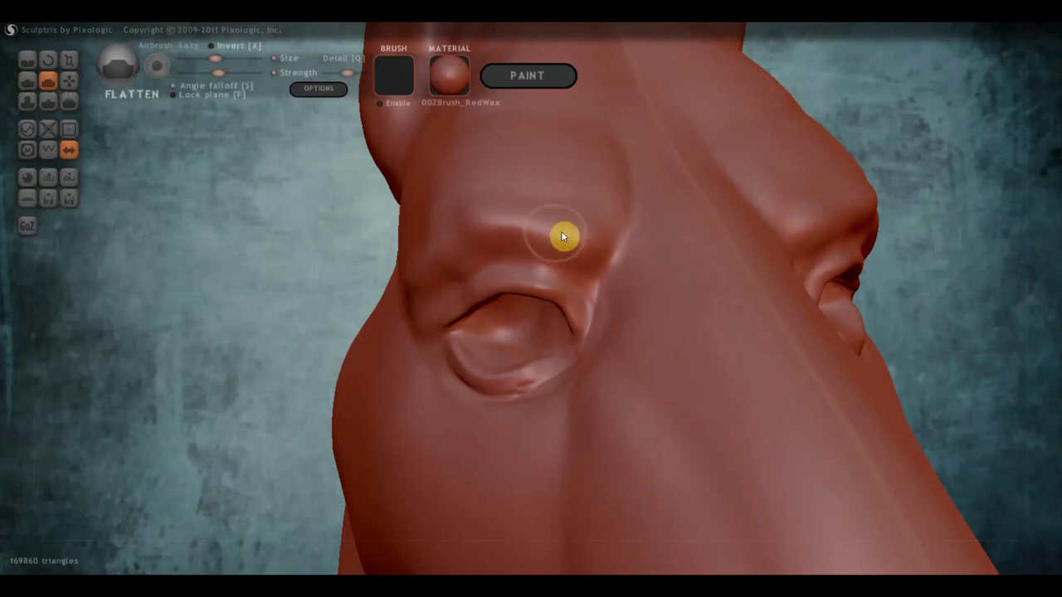
pyautogui.moveTo(569, 250)
pyautogui.mouseDown()
pyautogui.moveTo(603, 263)
pyautogui.moveTo(495, 240)
pyautogui.moveTo(517, 277)
pyautogui.mouseUp()
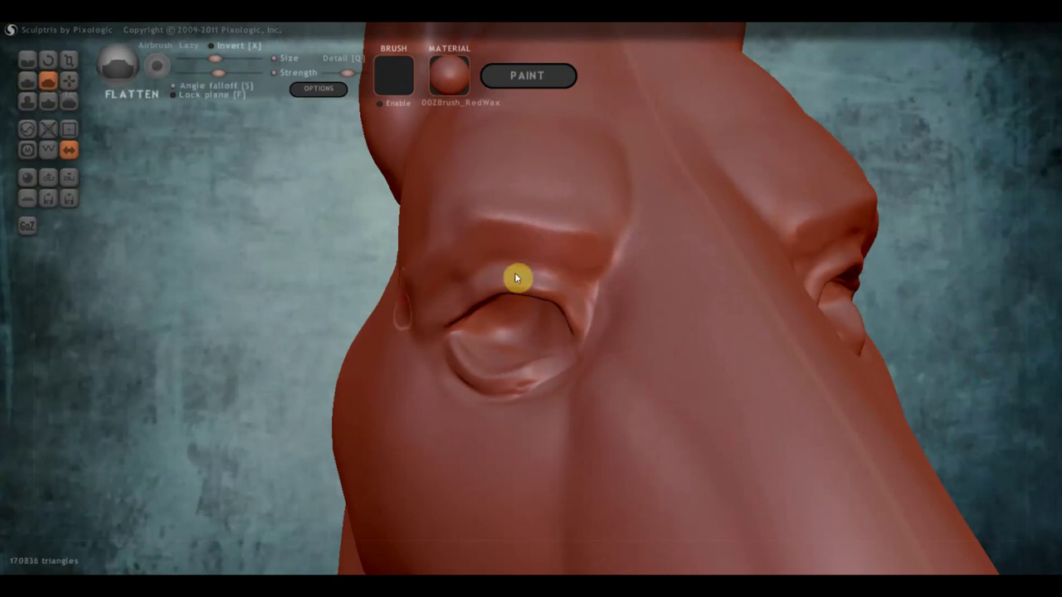
pyautogui.moveTo(516, 277)
pyautogui.mouseDown(button='right')
pyautogui.moveTo(589, 325)
pyautogui.moveTo(604, 213)
pyautogui.mouseUp(button='right')
pyautogui.moveTo(605, 214)
pyautogui.mouseDown()
pyautogui.moveTo(622, 185)
pyautogui.moveTo(597, 174)
pyautogui.moveTo(556, 195)
pyautogui.moveTo(570, 218)
pyautogui.mouseUp()
pyautogui.moveTo(571, 219); pyautogui.dragTo(699, 163, button='right')
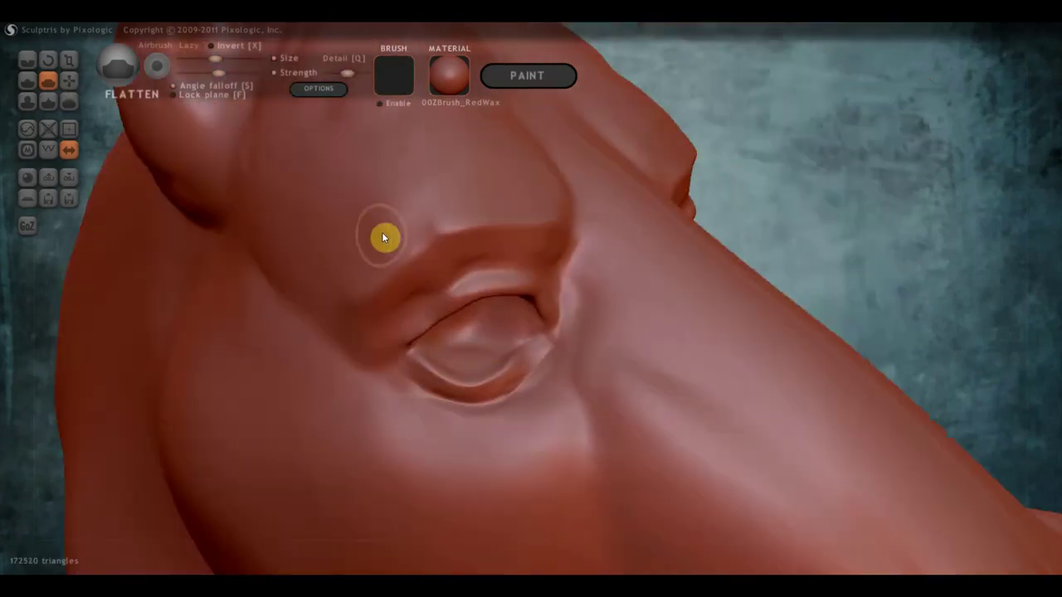
pyautogui.moveTo(362, 278)
pyautogui.mouseDown()
pyautogui.moveTo(337, 301)
pyautogui.moveTo(373, 278)
pyautogui.moveTo(337, 329)
pyautogui.moveTo(384, 246)
pyautogui.moveTo(341, 280)
pyautogui.mouseUp()
pyautogui.moveTo(341, 280); pyautogui.dragTo(387, 274, button='right')
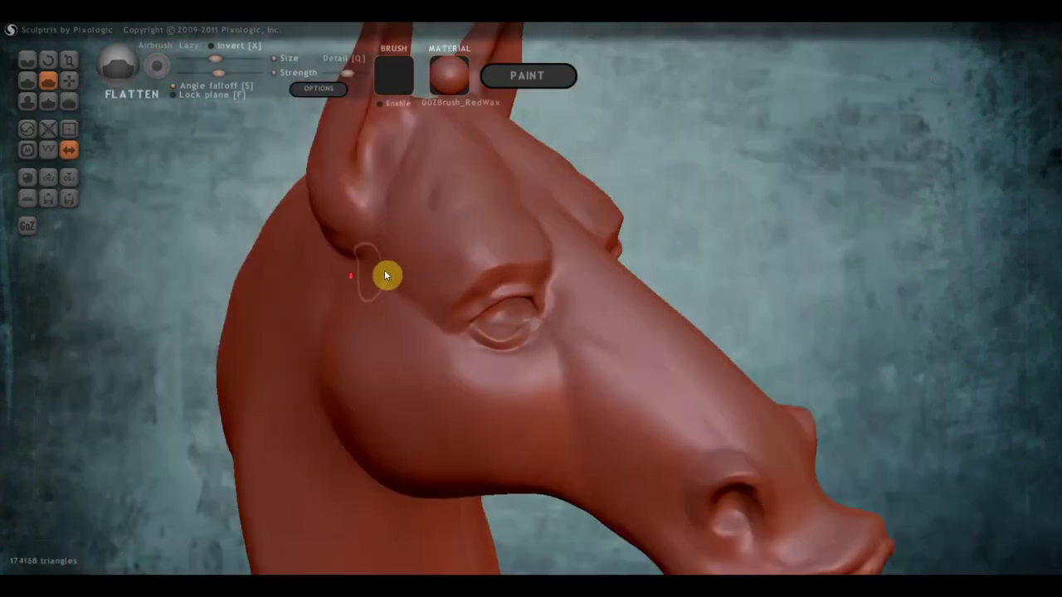
pyautogui.moveTo(396, 281); pyautogui.dragTo(430, 309)
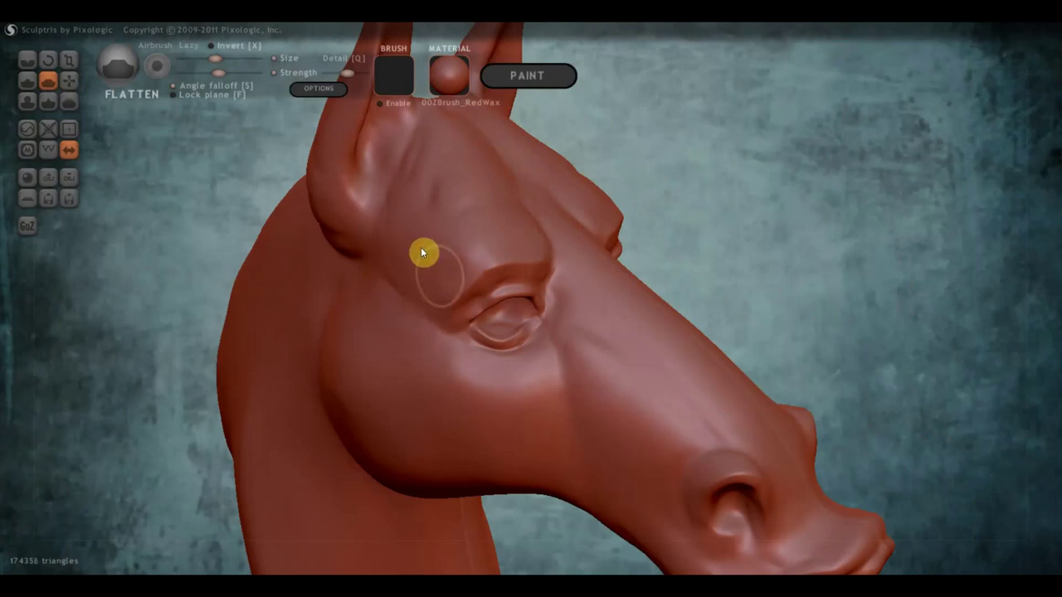
pyautogui.moveTo(470, 213)
pyautogui.mouseDown(button='right')
pyautogui.moveTo(394, 251)
pyautogui.moveTo(461, 213)
pyautogui.mouseUp(button='right')
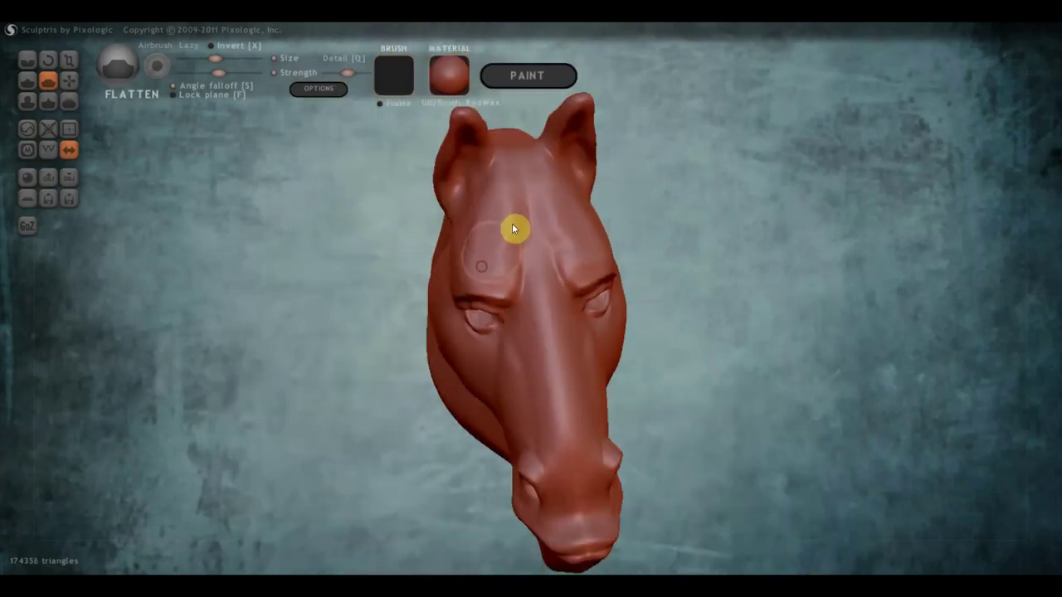
pyautogui.moveTo(511, 224); pyautogui.dragTo(518, 260)
pyautogui.moveTo(496, 272)
pyautogui.mouseDown(button='right')
pyautogui.moveTo(505, 241)
pyautogui.moveTo(493, 199)
pyautogui.mouseUp(button='right')
pyautogui.moveTo(522, 233)
pyautogui.mouseDown(button='right')
pyautogui.moveTo(501, 216)
pyautogui.moveTo(525, 216)
pyautogui.mouseUp(button='right')
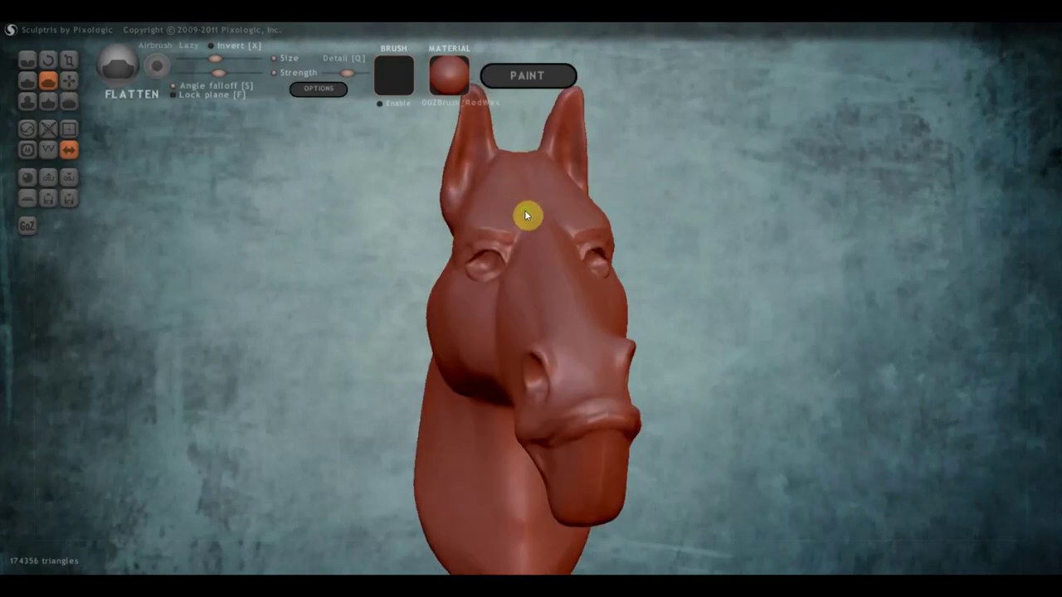
pyautogui.click(69, 80)
pyautogui.moveTo(502, 178); pyautogui.dragTo(503, 175, button='right')
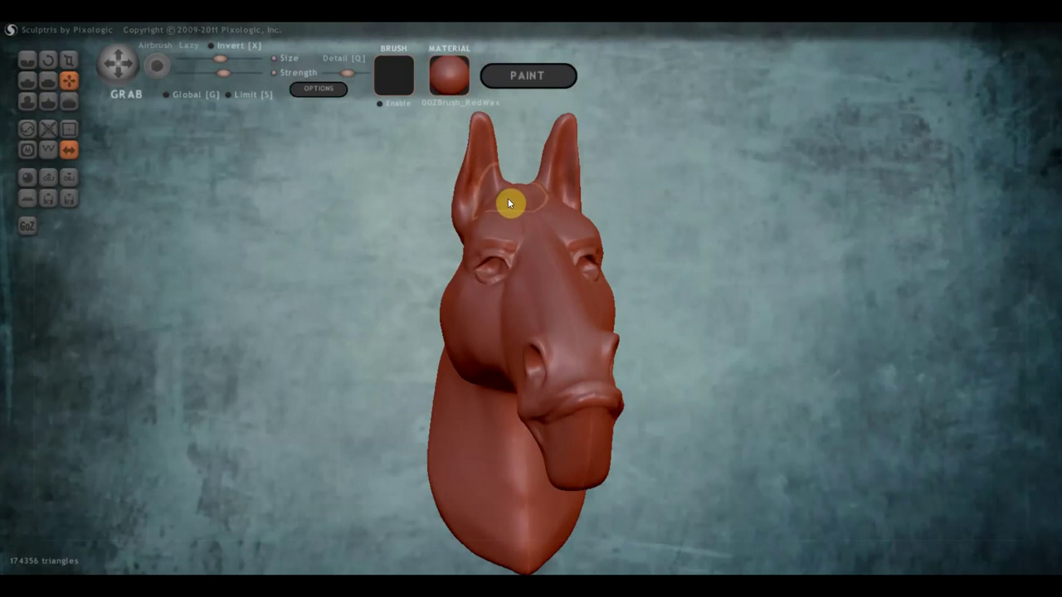
pyautogui.moveTo(510, 192)
pyautogui.mouseDown(button='right')
pyautogui.moveTo(694, 208)
pyautogui.moveTo(545, 232)
pyautogui.moveTo(466, 258)
pyautogui.mouseUp(button='right')
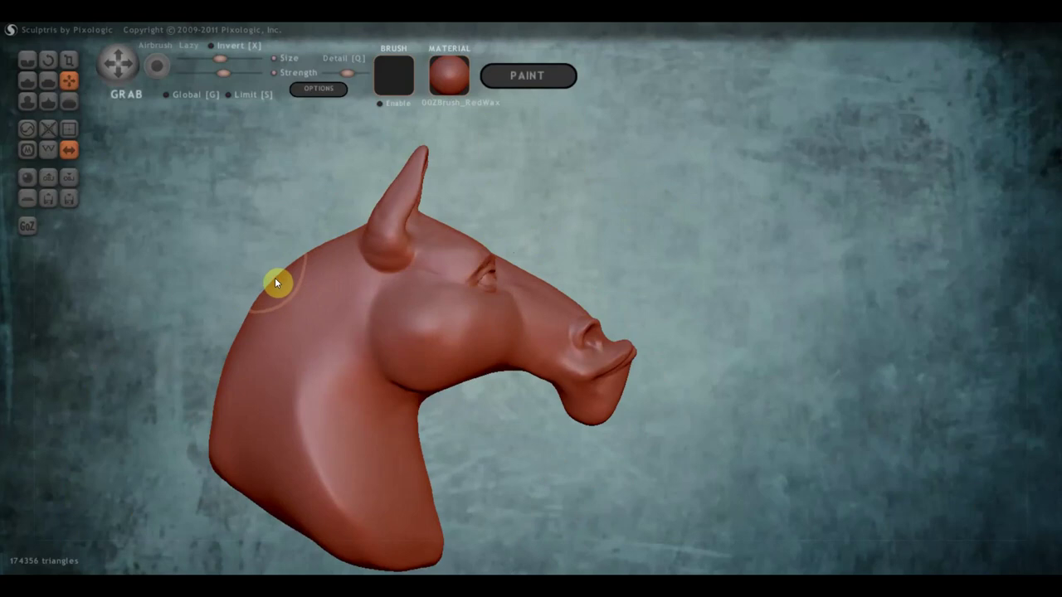
pyautogui.moveTo(460, 305)
pyautogui.mouseDown(button='right')
pyautogui.moveTo(348, 322)
pyautogui.moveTo(373, 322)
pyautogui.mouseUp(button='right')
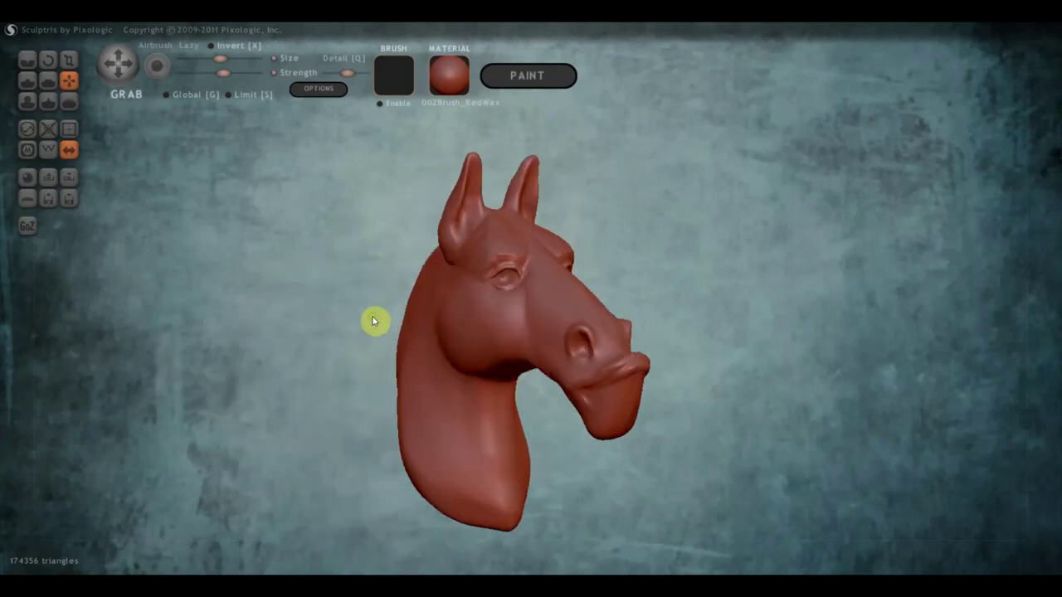
pyautogui.scroll(2, 555, 322)
pyautogui.scroll(1, 553, 318)
# - Smooth the upper eyelid crease with the Flatten brush
pyautogui.scroll(3, 498, 220)
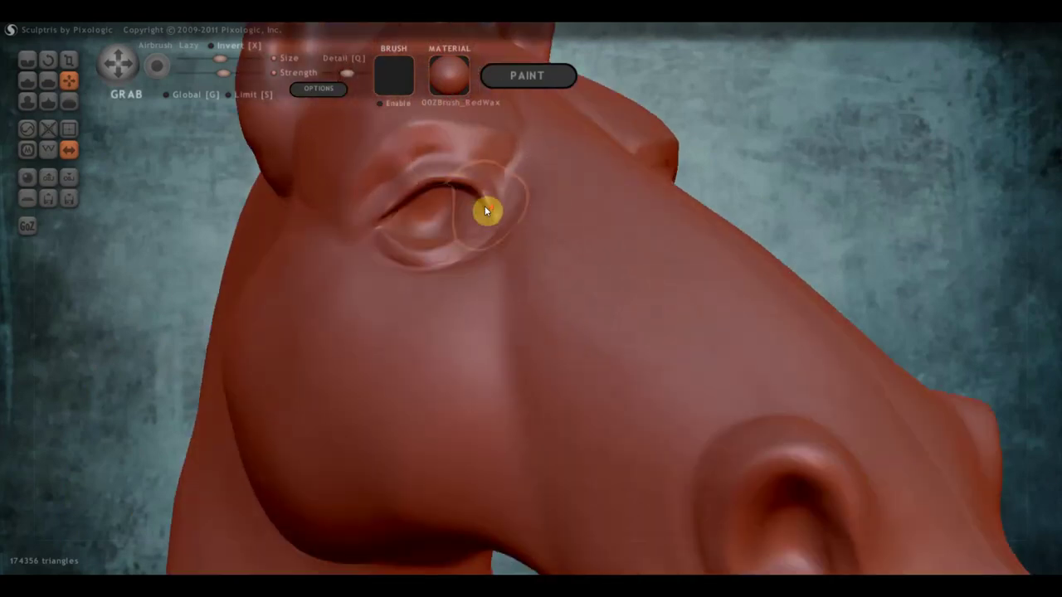
pyautogui.moveTo(473, 180)
pyautogui.mouseDown(button='right')
pyautogui.moveTo(578, 430)
pyautogui.moveTo(319, 318)
pyautogui.mouseUp(button='right')
pyautogui.click(50, 82)
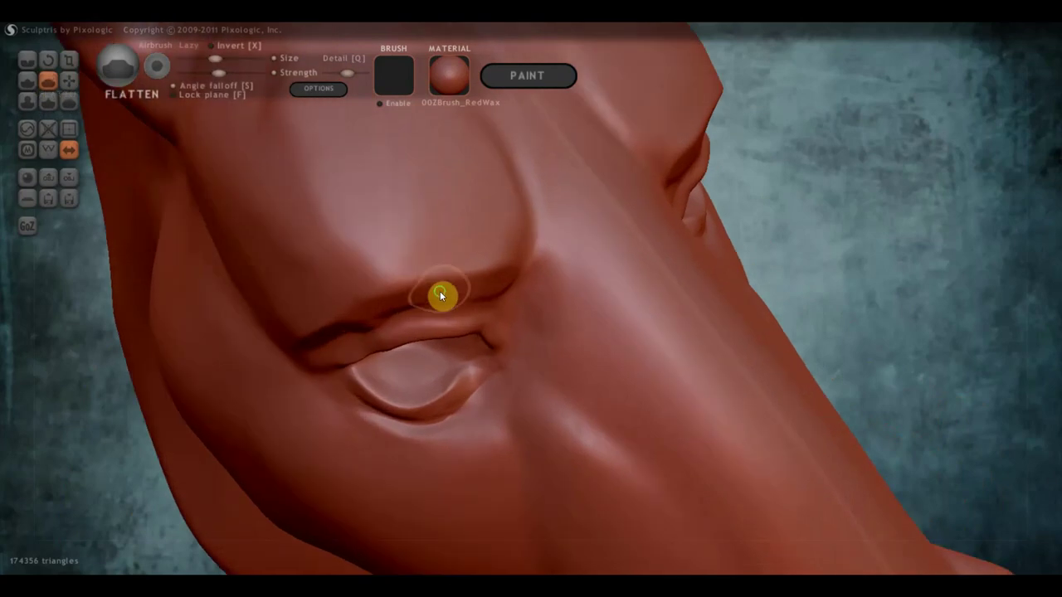
pyautogui.moveTo(440, 295); pyautogui.dragTo(426, 221, button='right')
pyautogui.moveTo(467, 237)
pyautogui.mouseDown()
pyautogui.moveTo(381, 237)
pyautogui.moveTo(305, 314)
pyautogui.mouseUp()
pyautogui.moveTo(305, 314)
pyautogui.mouseDown(button='right')
pyautogui.moveTo(428, 304)
pyautogui.moveTo(482, 377)
pyautogui.moveTo(452, 332)
pyautogui.moveTo(489, 340)
pyautogui.mouseUp(button='right')
# - Flatten and reshape the lower eyelid crease
pyautogui.moveTo(487, 330); pyautogui.dragTo(277, 460)
pyautogui.moveTo(277, 460)
pyautogui.mouseDown(button='right')
pyautogui.moveTo(311, 333)
pyautogui.moveTo(263, 321)
pyautogui.mouseUp(button='right')
pyautogui.moveTo(365, 338)
pyautogui.mouseDown(button='right')
pyautogui.moveTo(429, 394)
pyautogui.moveTo(469, 398)
pyautogui.mouseUp(button='right')
pyautogui.moveTo(473, 388)
pyautogui.mouseDown()
pyautogui.moveTo(386, 410)
pyautogui.moveTo(323, 382)
pyautogui.moveTo(469, 407)
pyautogui.moveTo(438, 408)
pyautogui.mouseUp()
pyautogui.scroll(-3, 438, 409)
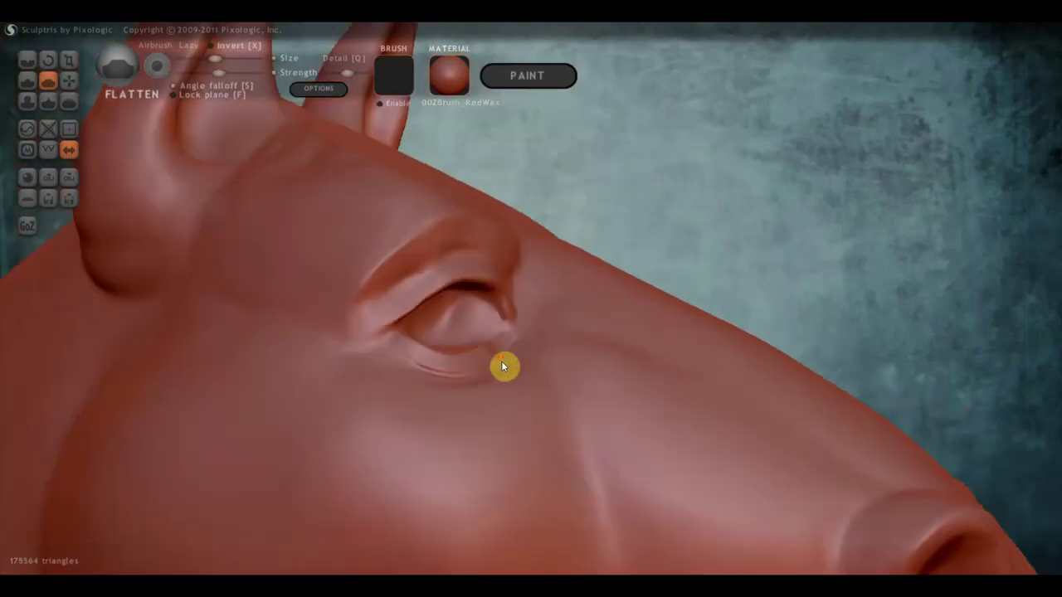
pyautogui.moveTo(535, 308)
pyautogui.mouseDown()
pyautogui.moveTo(534, 350)
pyautogui.moveTo(457, 407)
pyautogui.mouseUp()
pyautogui.moveTo(457, 407)
pyautogui.mouseDown(button='right')
pyautogui.moveTo(484, 436)
pyautogui.moveTo(520, 377)
pyautogui.mouseUp(button='right')
# - Smooth the remaining surface around the eye, ending in side profile
pyautogui.moveTo(519, 377)
pyautogui.mouseDown()
pyautogui.moveTo(463, 403)
pyautogui.moveTo(534, 400)
pyautogui.moveTo(526, 372)
pyautogui.moveTo(533, 403)
pyautogui.mouseUp()
pyautogui.moveTo(457, 404)
pyautogui.mouseDown()
pyautogui.moveTo(404, 368)
pyautogui.moveTo(474, 403)
pyautogui.moveTo(439, 401)
pyautogui.moveTo(535, 369)
pyautogui.moveTo(500, 395)
pyautogui.moveTo(443, 404)
pyautogui.moveTo(541, 399)
pyautogui.moveTo(515, 401)
pyautogui.mouseUp()
pyautogui.moveTo(516, 401); pyautogui.dragTo(495, 342, button='right')
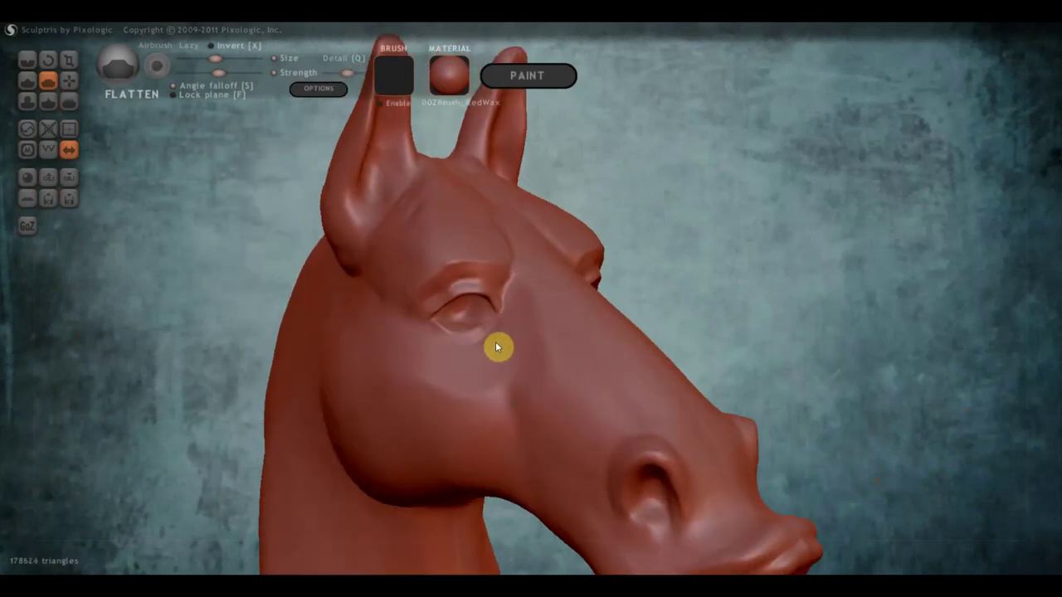
pyautogui.scroll(3, 487, 346)
pyautogui.moveTo(587, 350); pyautogui.dragTo(612, 331, button='right')
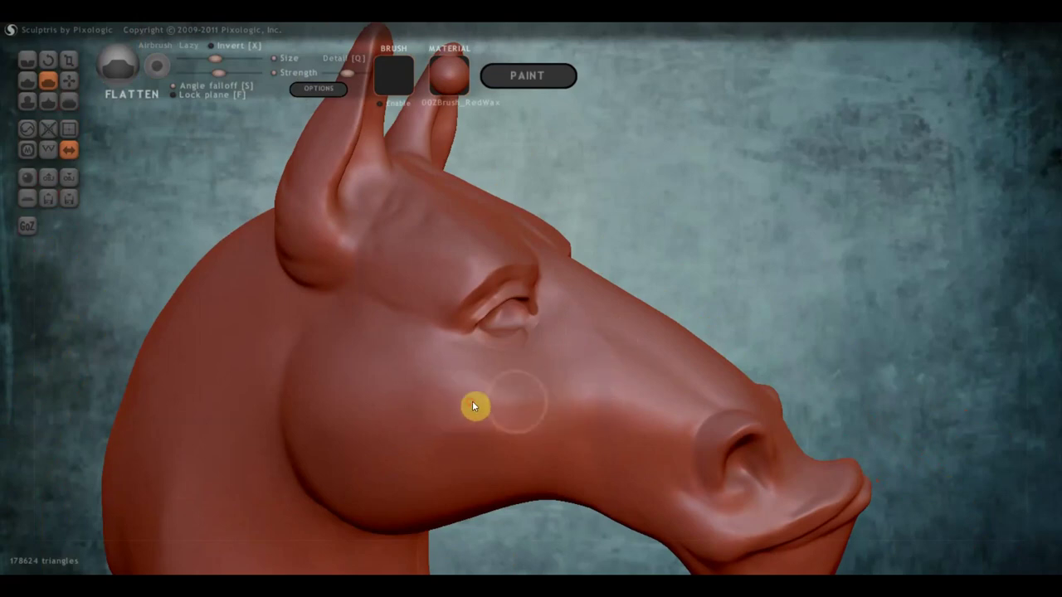
# - Nudge the cheek surface and reshape the left cheek outline with Grab
pyautogui.click(69, 80)
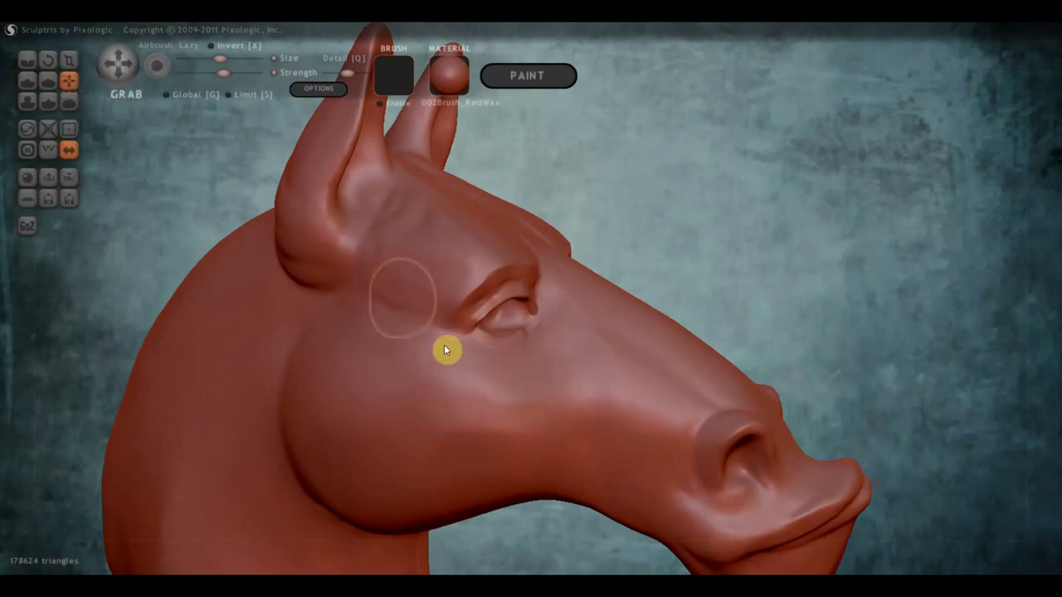
pyautogui.moveTo(444, 346); pyautogui.dragTo(523, 398, button='right')
pyautogui.moveTo(537, 357); pyautogui.dragTo(536, 347)
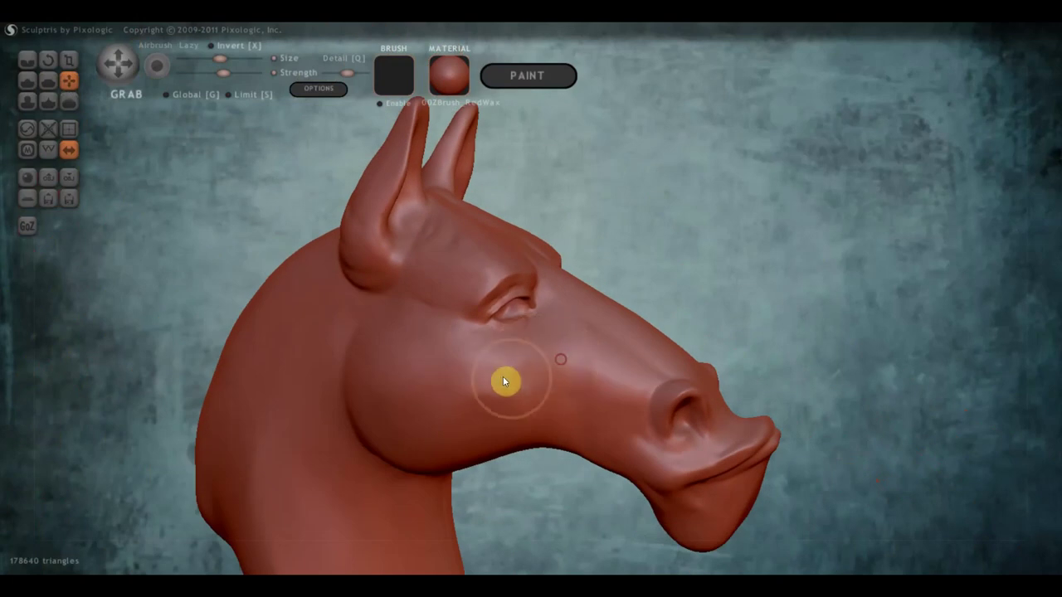
pyautogui.moveTo(476, 374)
pyautogui.mouseDown(button='right')
pyautogui.moveTo(467, 422)
pyautogui.moveTo(434, 441)
pyautogui.moveTo(386, 443)
pyautogui.moveTo(353, 436)
pyautogui.moveTo(350, 375)
pyautogui.mouseUp(button='right')
pyautogui.moveTo(350, 370); pyautogui.dragTo(354, 352)
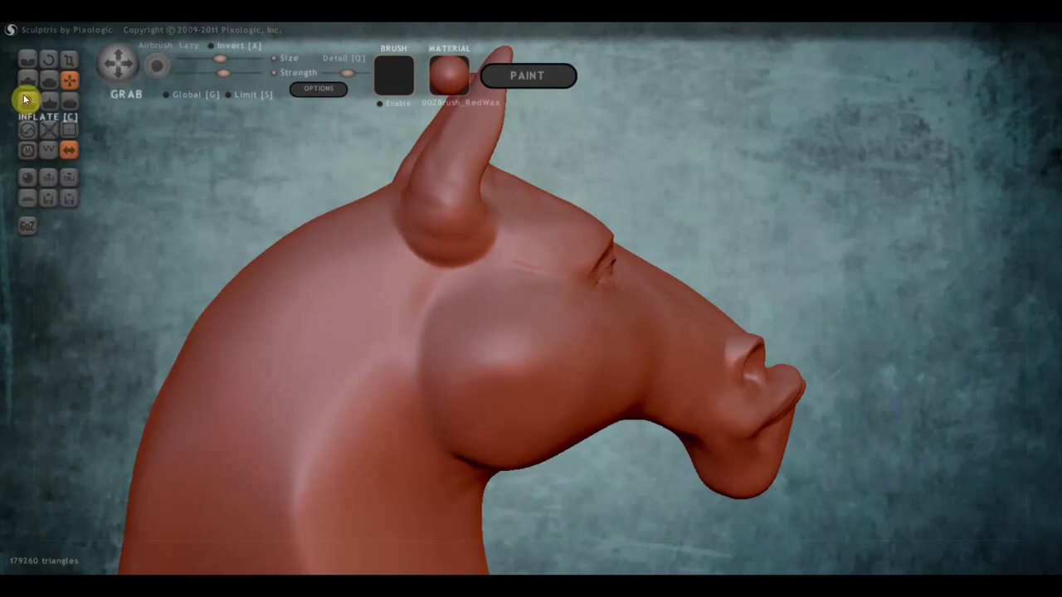
# - Flatten the cheek from near the eye across toward the jaw
pyautogui.click(43, 87)
pyautogui.moveTo(144, 158); pyautogui.dragTo(290, 181)
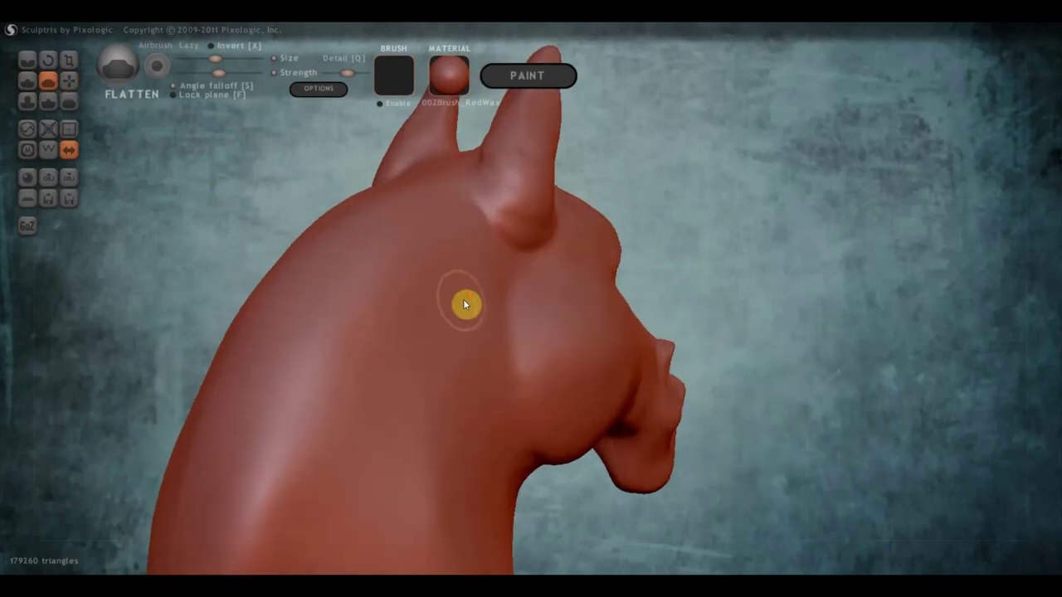
pyautogui.moveTo(539, 296); pyautogui.dragTo(547, 395)
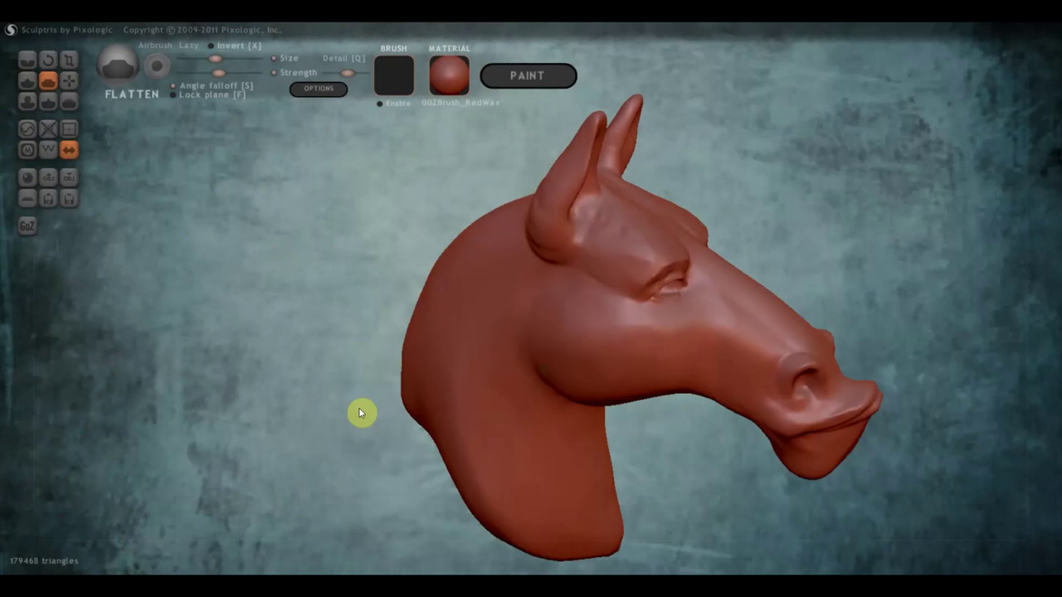
pyautogui.moveTo(358, 408); pyautogui.dragTo(380, 383)
pyautogui.moveTo(578, 328)
pyautogui.mouseDown()
pyautogui.moveTo(576, 306)
pyautogui.moveTo(592, 379)
pyautogui.mouseUp()
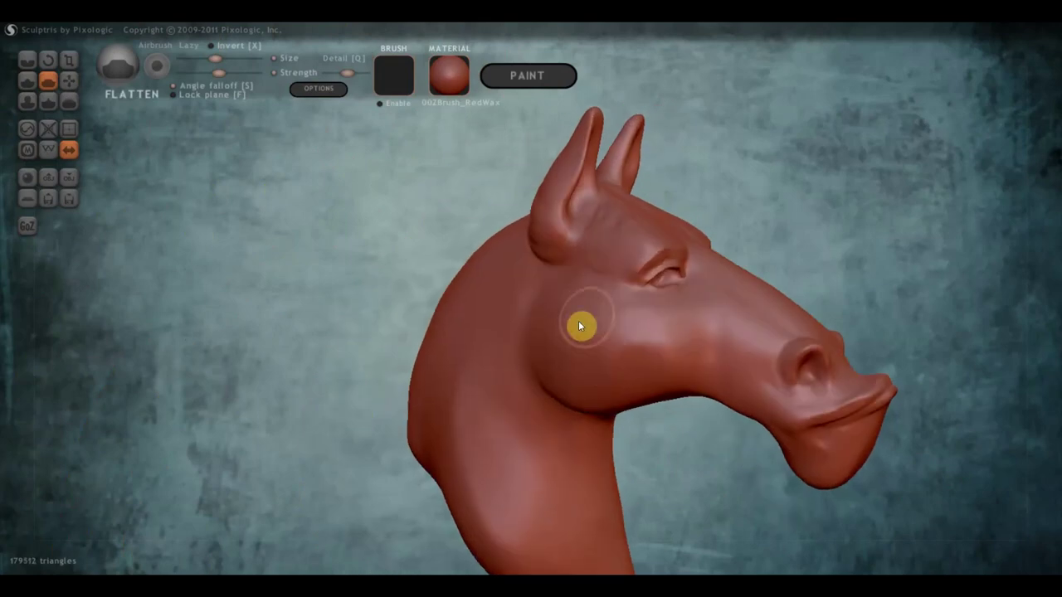
pyautogui.moveTo(578, 321)
pyautogui.mouseDown()
pyautogui.moveTo(656, 350)
pyautogui.moveTo(622, 316)
pyautogui.moveTo(719, 334)
pyautogui.mouseUp()
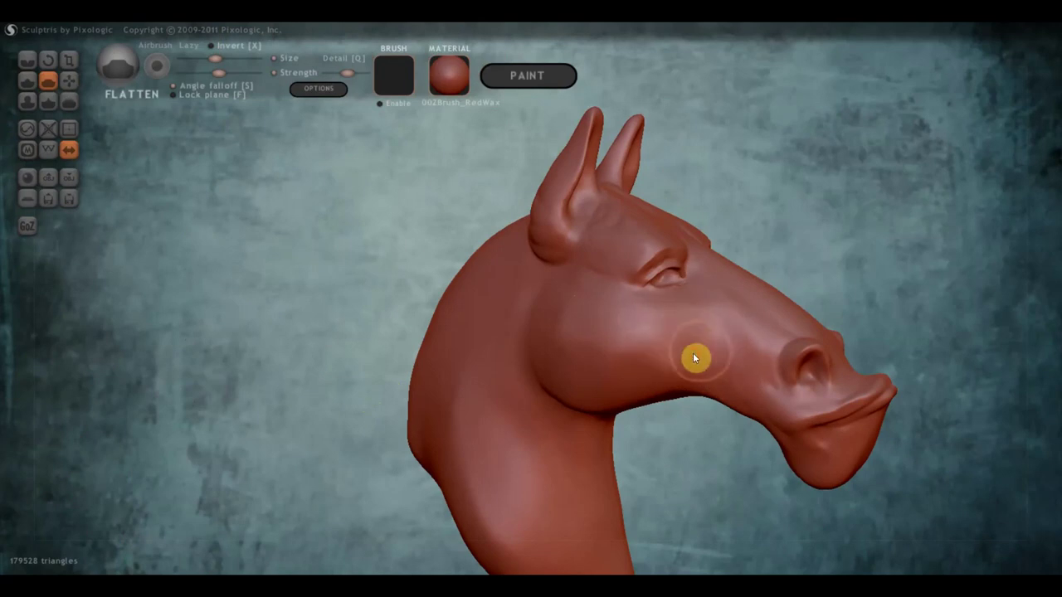
pyautogui.moveTo(692, 372); pyautogui.dragTo(637, 355)
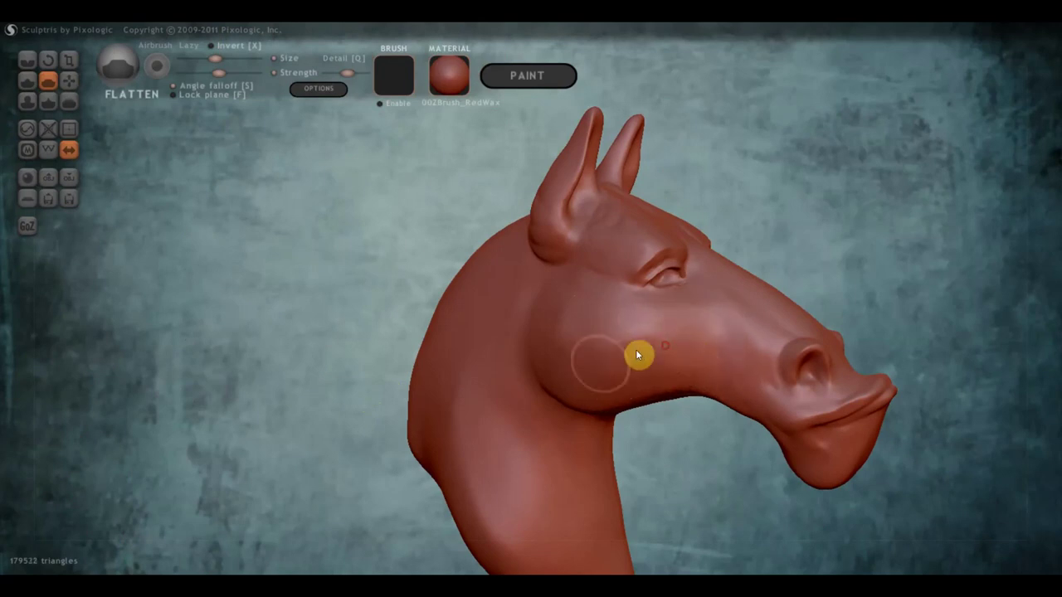
# - Flatten the jaw area below the cheek, then orbit to check the profile
pyautogui.moveTo(700, 340)
pyautogui.mouseDown(button='right')
pyautogui.moveTo(547, 348)
pyautogui.moveTo(586, 324)
pyautogui.moveTo(659, 346)
pyautogui.moveTo(863, 332)
pyautogui.moveTo(647, 329)
pyautogui.moveTo(473, 284)
pyautogui.moveTo(470, 267)
pyautogui.mouseUp(button='right')
pyautogui.moveTo(549, 326)
pyautogui.mouseDown()
pyautogui.moveTo(526, 390)
pyautogui.moveTo(526, 356)
pyautogui.moveTo(548, 334)
pyautogui.moveTo(528, 440)
pyautogui.moveTo(719, 407)
pyautogui.moveTo(588, 387)
pyautogui.moveTo(692, 389)
pyautogui.moveTo(694, 418)
pyautogui.moveTo(730, 422)
pyautogui.moveTo(689, 428)
pyautogui.mouseUp()
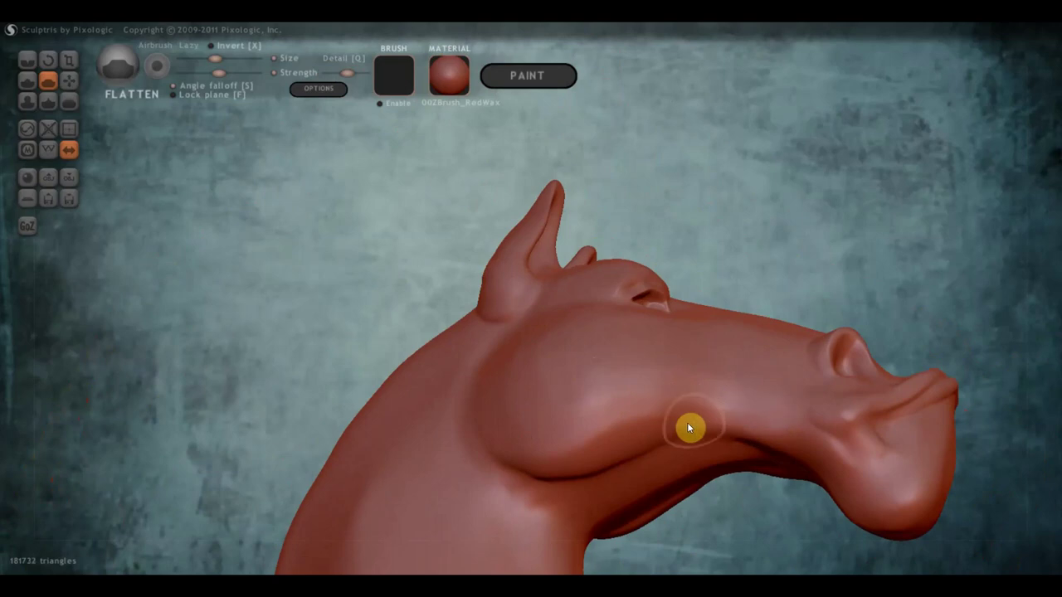
pyautogui.moveTo(794, 454)
pyautogui.mouseDown(button='right')
pyautogui.moveTo(814, 559)
pyautogui.moveTo(802, 479)
pyautogui.moveTo(815, 465)
pyautogui.mouseUp(button='right')
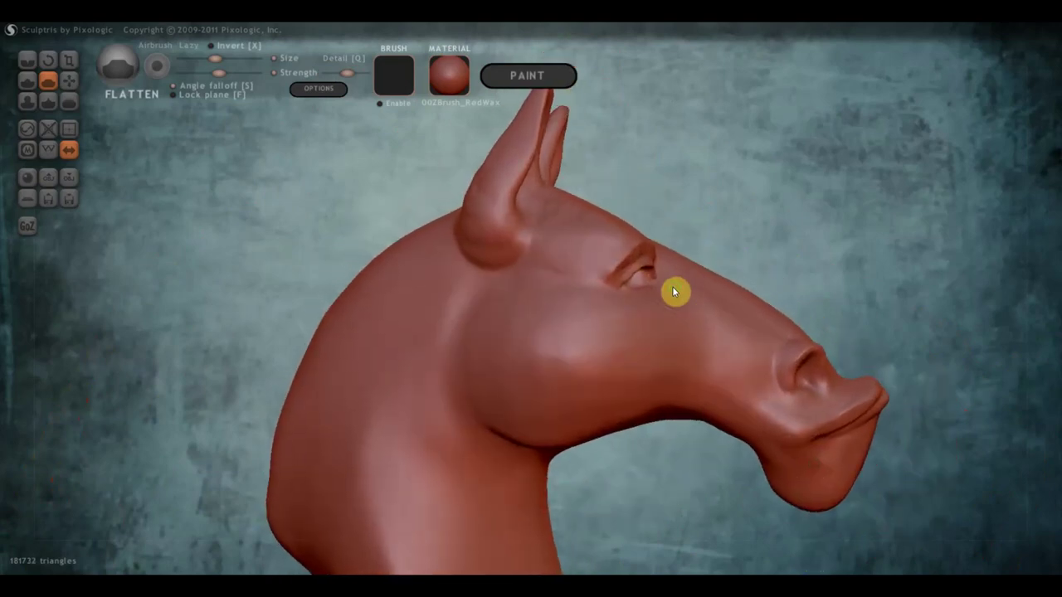
pyautogui.moveTo(672, 290); pyautogui.dragTo(415, 216, button='right')
pyautogui.moveTo(510, 228); pyautogui.dragTo(599, 241, button='right')
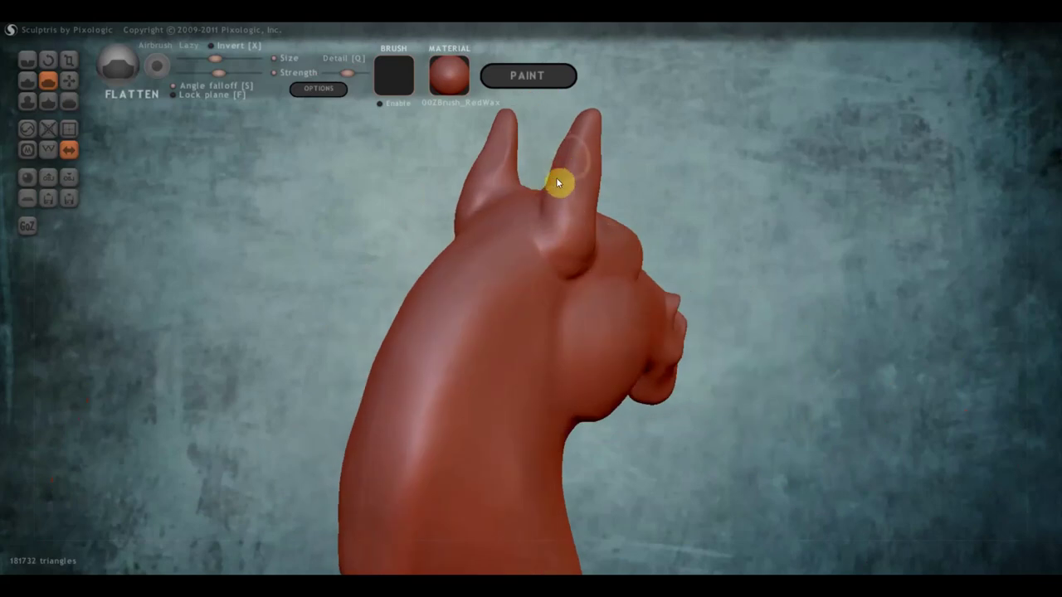
pyautogui.moveTo(569, 199); pyautogui.dragTo(454, 162, button='right')
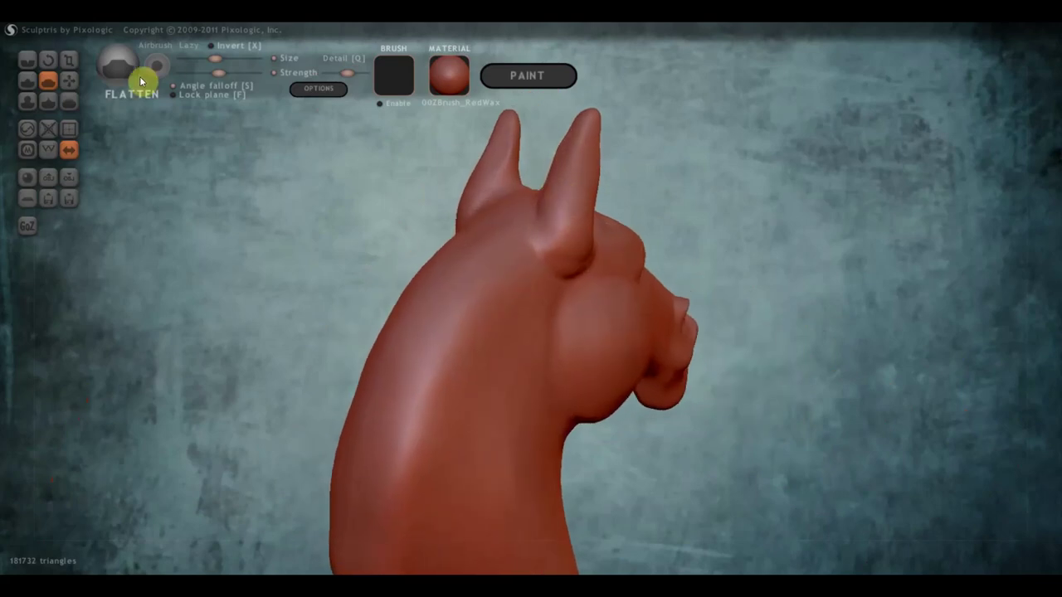
# - With Grab, reshape the surface behind the eye and shift the left ear base
pyautogui.click(68, 80)
pyautogui.scroll(2, 91, 86)
pyautogui.scroll(-3, 429, 150)
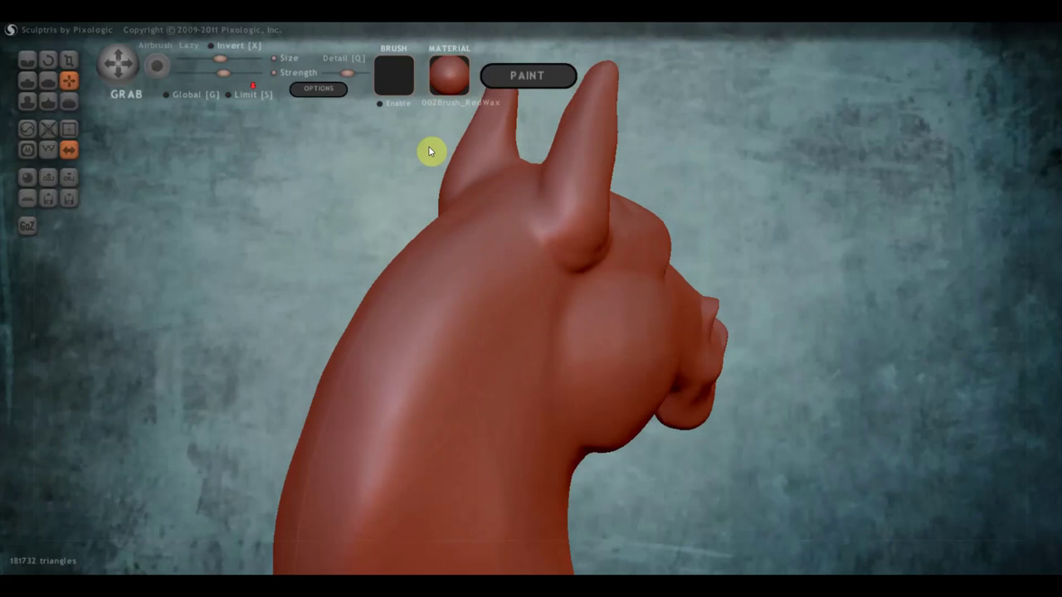
pyautogui.scroll(-2, 595, 218)
pyautogui.moveTo(578, 236); pyautogui.dragTo(589, 242)
pyautogui.moveTo(593, 238)
pyautogui.mouseDown(button='right')
pyautogui.moveTo(523, 219)
pyautogui.moveTo(498, 197)
pyautogui.mouseUp(button='right')
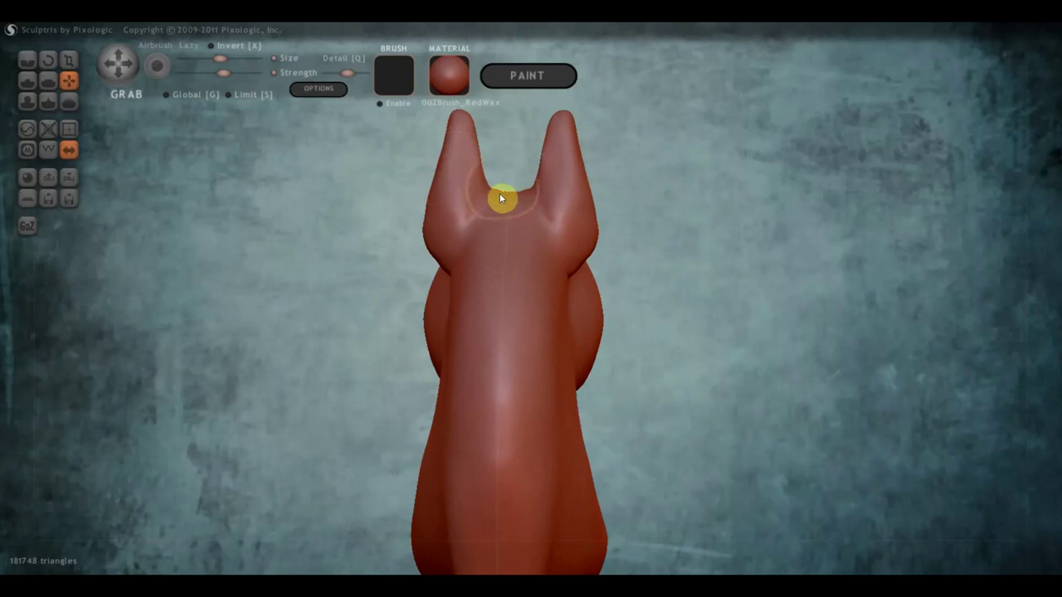
pyautogui.moveTo(502, 199); pyautogui.dragTo(474, 198)
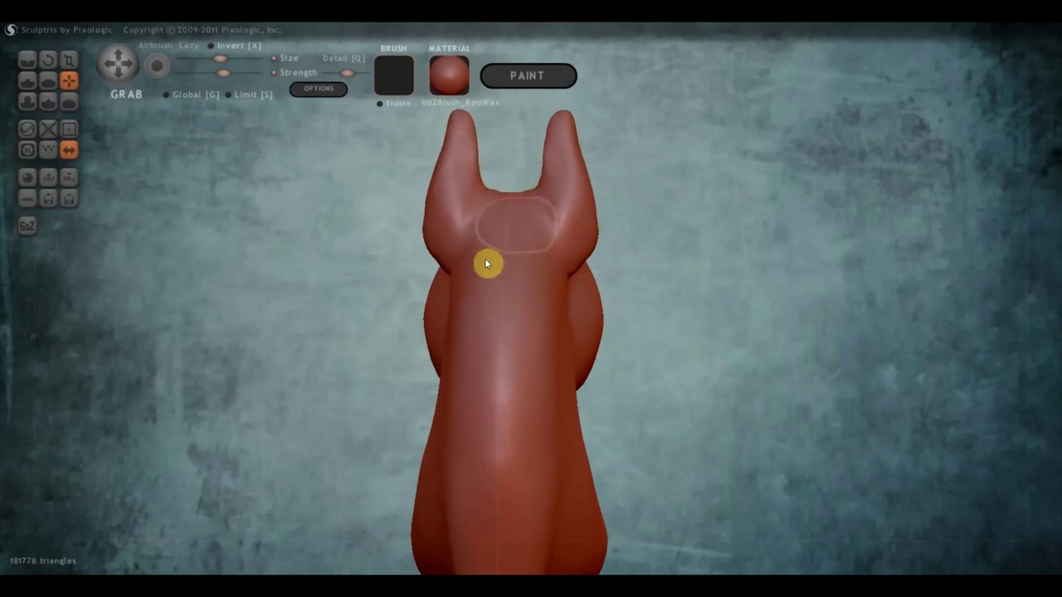
# - Grab-reshape the right side below the ears and the left side of the neck
pyautogui.moveTo(446, 284); pyautogui.dragTo(510, 311, button='right')
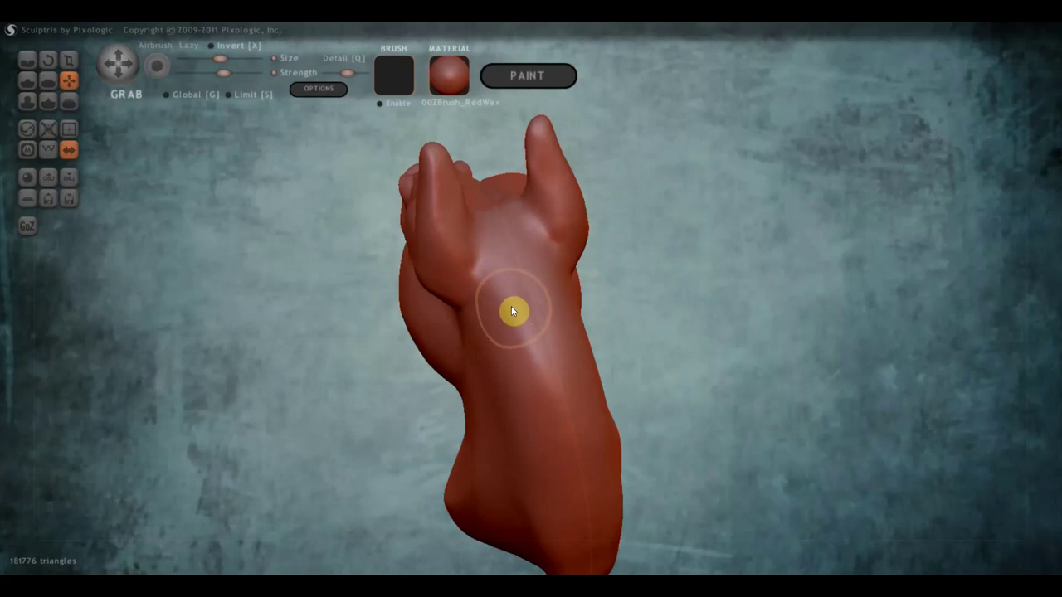
pyautogui.moveTo(539, 259); pyautogui.dragTo(549, 330)
pyautogui.moveTo(549, 325)
pyautogui.mouseDown(button='right')
pyautogui.moveTo(550, 310)
pyautogui.moveTo(503, 320)
pyautogui.moveTo(473, 310)
pyautogui.mouseUp(button='right')
pyautogui.moveTo(458, 321); pyautogui.dragTo(442, 329)
pyautogui.moveTo(460, 380)
pyautogui.mouseDown()
pyautogui.moveTo(464, 426)
pyautogui.moveTo(472, 422)
pyautogui.mouseUp()
pyautogui.moveTo(472, 422)
pyautogui.mouseDown(button='right')
pyautogui.moveTo(488, 374)
pyautogui.moveTo(441, 398)
pyautogui.moveTo(487, 381)
pyautogui.mouseUp(button='right')
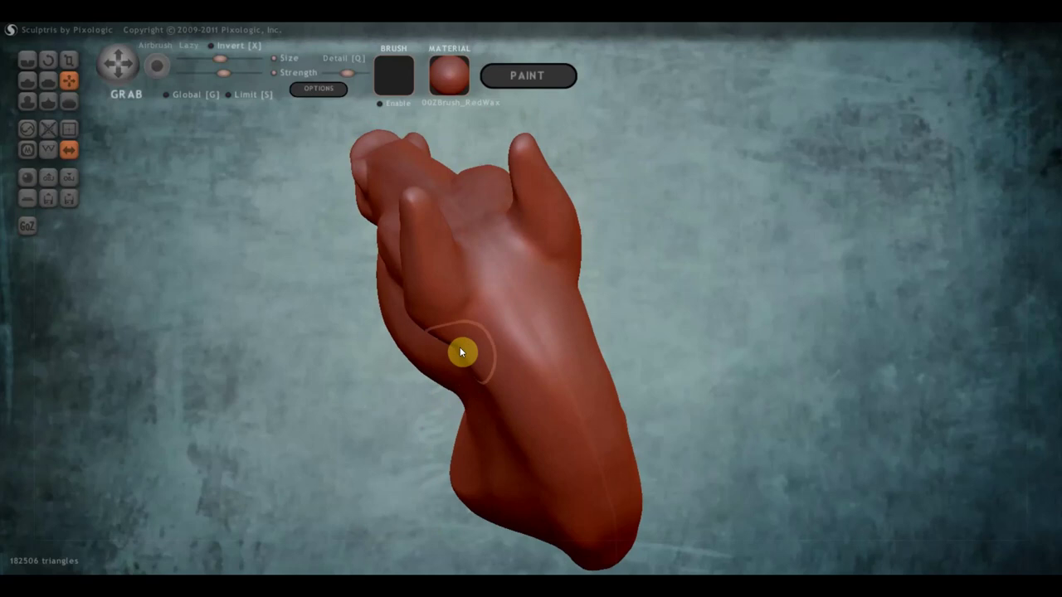
# - Soften and reshape the crease under the ear
pyautogui.moveTo(460, 347); pyautogui.dragTo(468, 344)
pyautogui.moveTo(464, 338)
pyautogui.mouseDown(button='right')
pyautogui.moveTo(542, 298)
pyautogui.moveTo(470, 336)
pyautogui.mouseUp(button='right')
pyautogui.scroll(3, 476, 337)
pyautogui.moveTo(478, 342)
pyautogui.mouseDown()
pyautogui.moveTo(495, 361)
pyautogui.moveTo(498, 330)
pyautogui.moveTo(495, 368)
pyautogui.mouseUp()
pyautogui.moveTo(503, 358)
pyautogui.mouseDown(button='right')
pyautogui.moveTo(507, 339)
pyautogui.moveTo(644, 312)
pyautogui.mouseUp(button='right')
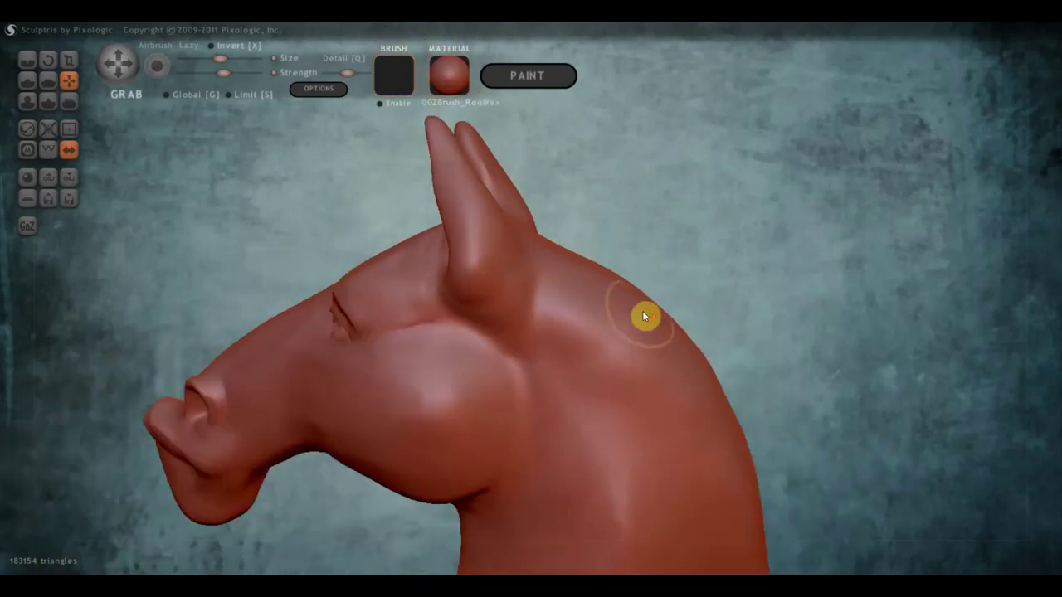
# - Build up a clay bulge behind the ear base with Draw, then check the face
pyautogui.click(33, 81)
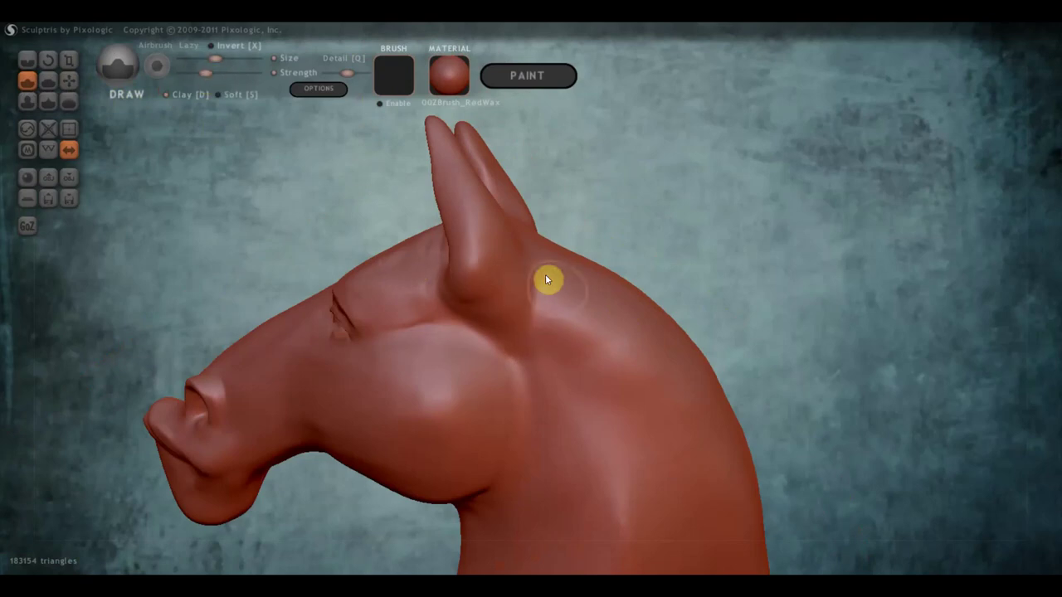
pyautogui.moveTo(547, 277)
pyautogui.mouseDown()
pyautogui.moveTo(533, 311)
pyautogui.moveTo(537, 277)
pyautogui.moveTo(551, 306)
pyautogui.moveTo(523, 351)
pyautogui.moveTo(524, 391)
pyautogui.moveTo(590, 343)
pyautogui.moveTo(614, 396)
pyautogui.moveTo(602, 453)
pyautogui.moveTo(647, 445)
pyautogui.moveTo(678, 462)
pyautogui.moveTo(681, 412)
pyautogui.moveTo(659, 395)
pyautogui.moveTo(599, 399)
pyautogui.moveTo(618, 344)
pyautogui.moveTo(482, 343)
pyautogui.mouseUp()
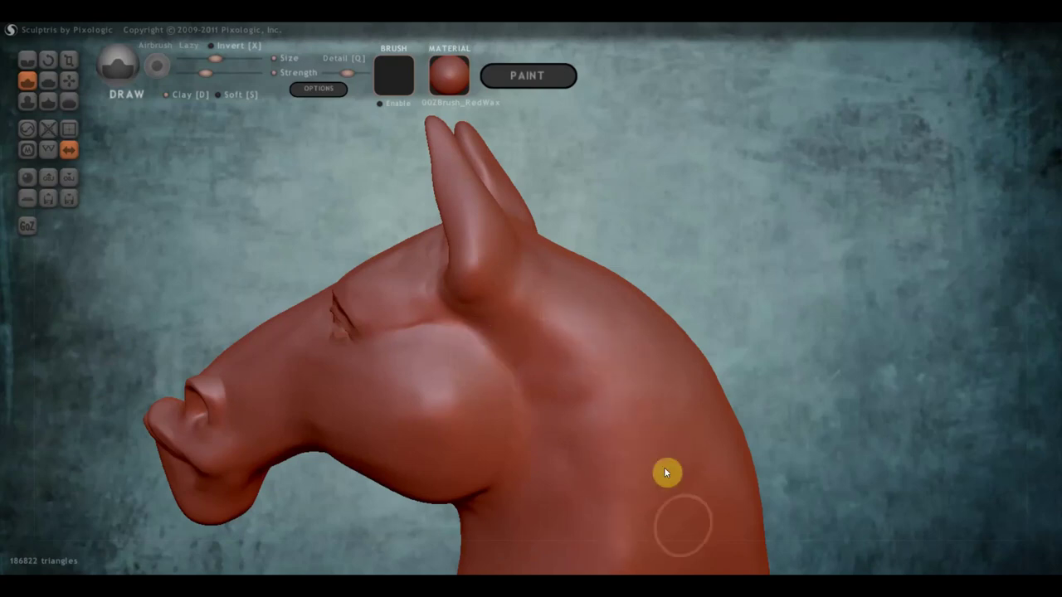
pyautogui.moveTo(497, 347); pyautogui.dragTo(476, 322, button='right')
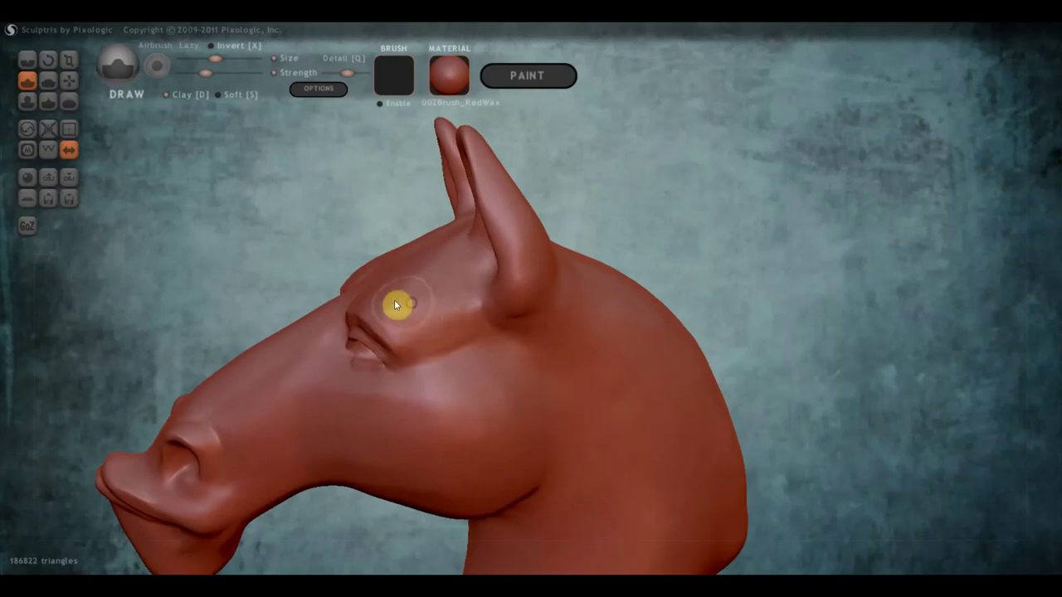
pyautogui.moveTo(450, 336)
pyautogui.mouseDown(button='right')
pyautogui.moveTo(555, 326)
pyautogui.moveTo(611, 304)
pyautogui.mouseUp(button='right')
pyautogui.moveTo(489, 320)
pyautogui.mouseDown(button='right')
pyautogui.moveTo(514, 335)
pyautogui.moveTo(567, 318)
pyautogui.moveTo(605, 337)
pyautogui.mouseUp(button='right')
# - With Grab, pull the muzzle surface down and define the upper-lip crease
pyautogui.moveTo(798, 345)
pyautogui.mouseDown(button='right')
pyautogui.moveTo(668, 257)
pyautogui.moveTo(522, 377)
pyautogui.moveTo(497, 360)
pyautogui.moveTo(466, 431)
pyautogui.mouseUp(button='right')
pyautogui.press('g')
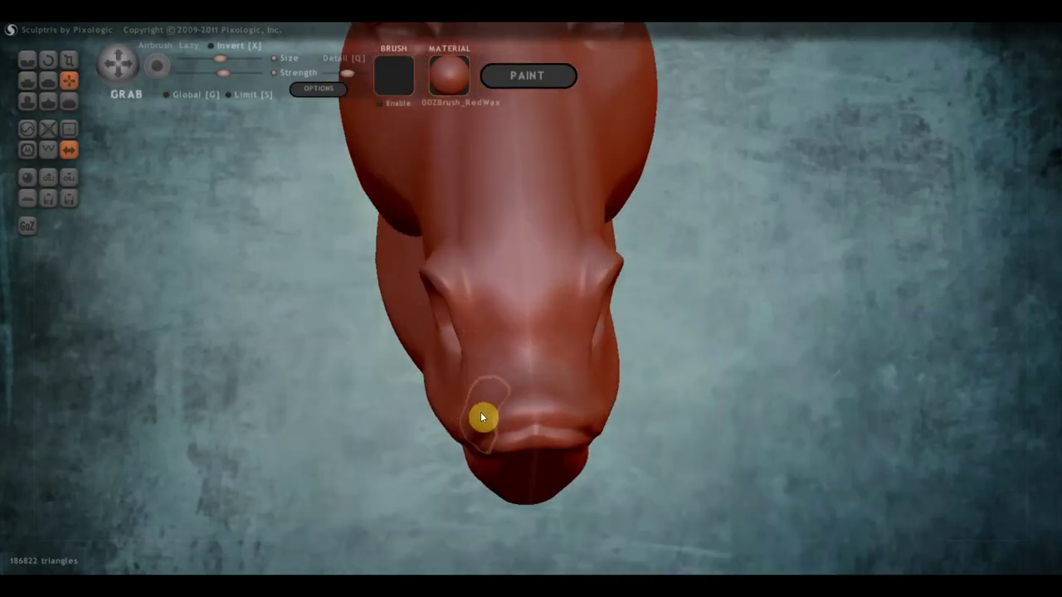
pyautogui.moveTo(481, 415); pyautogui.dragTo(523, 377, button='right')
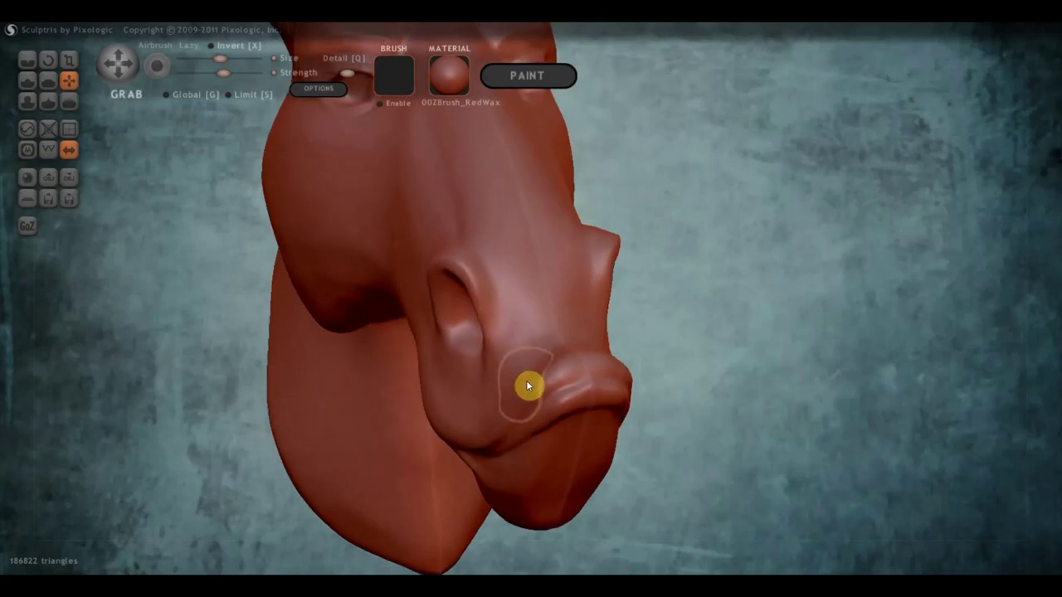
pyautogui.moveTo(538, 434); pyautogui.dragTo(484, 377, button='right')
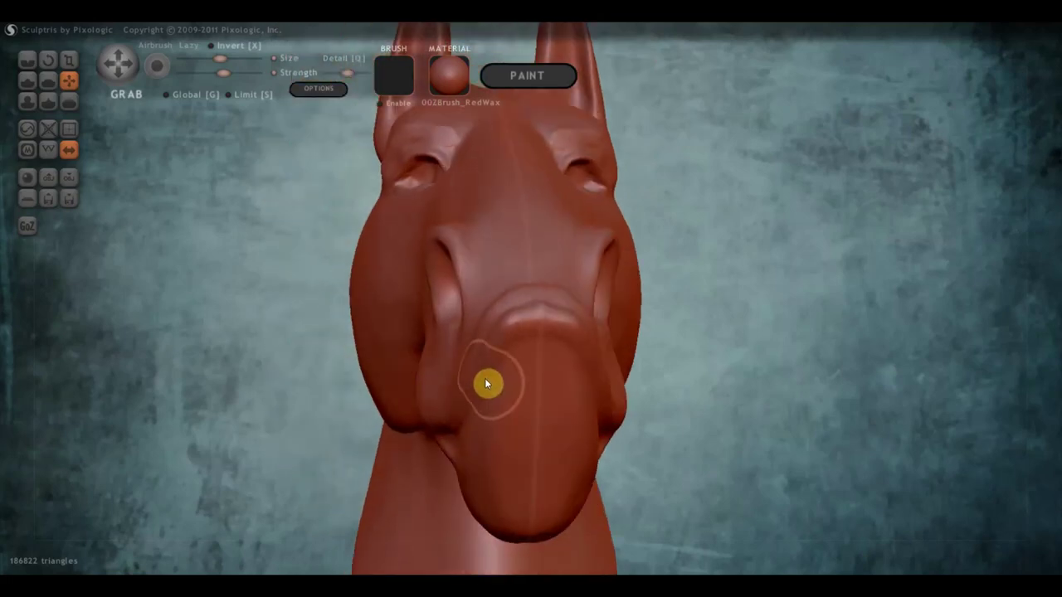
pyautogui.moveTo(469, 379)
pyautogui.mouseDown()
pyautogui.moveTo(476, 414)
pyautogui.moveTo(456, 433)
pyautogui.mouseUp()
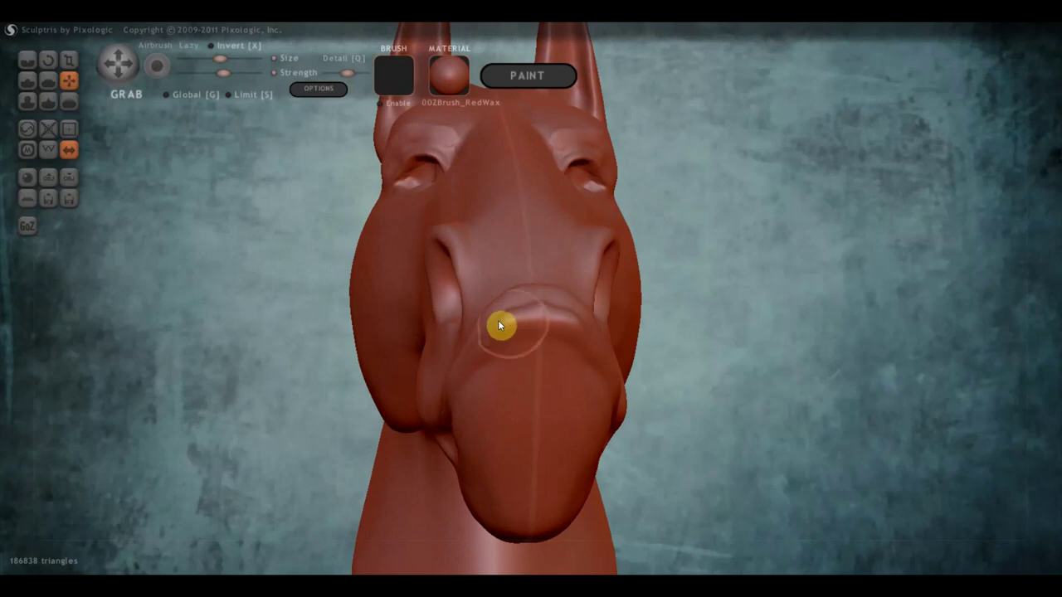
pyautogui.moveTo(499, 325); pyautogui.dragTo(531, 292)
# - Turn the head to a side view and zoom out to frame the whole head
pyautogui.moveTo(515, 324); pyautogui.dragTo(664, 398, button='right')
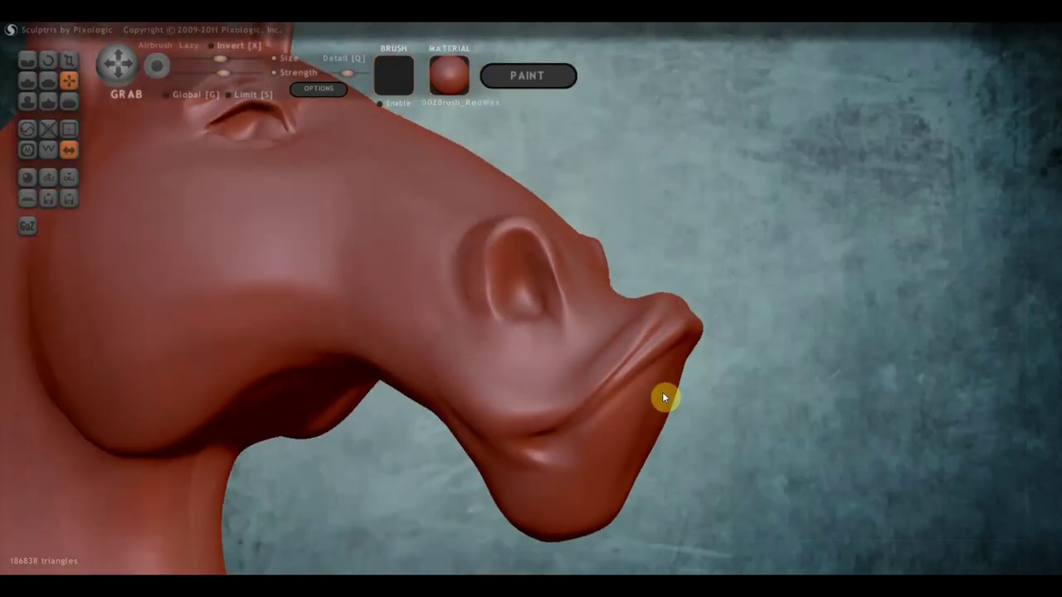
pyautogui.scroll(-3, 676, 393)
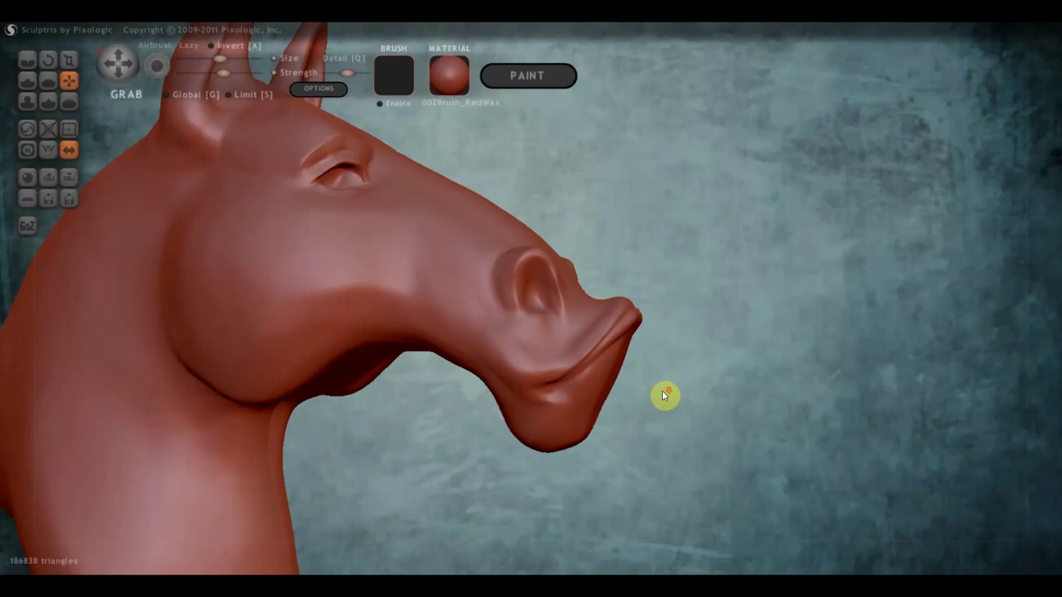
pyautogui.scroll(-3, 662, 391)
pyautogui.moveTo(653, 367)
pyautogui.mouseDown(button='right')
pyautogui.moveTo(756, 359)
pyautogui.moveTo(747, 370)
pyautogui.mouseUp(button='right')
pyautogui.scroll(-2, 751, 359)
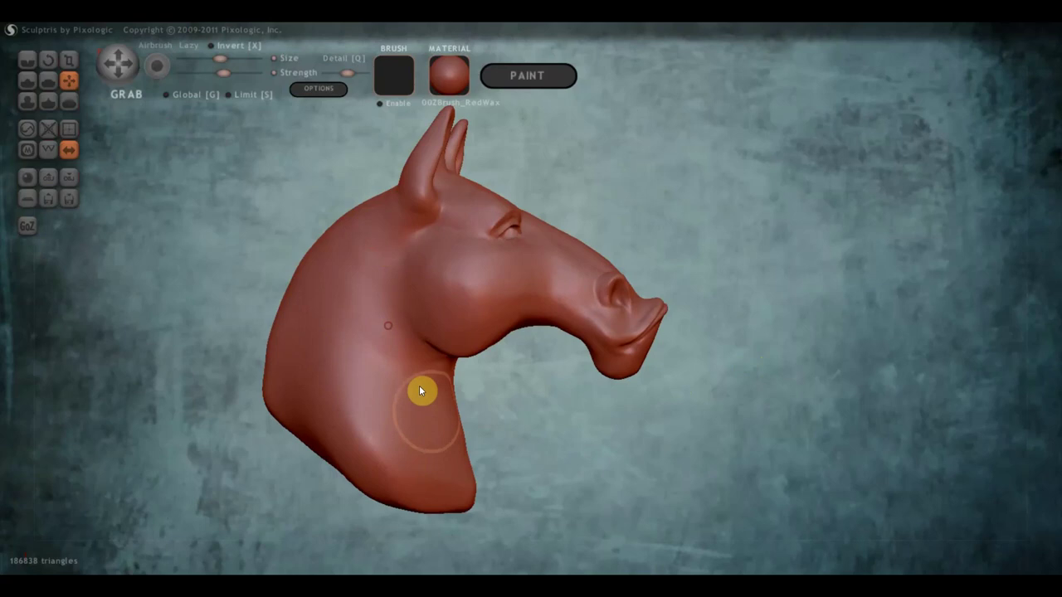
# - Crease a line down the neck and along the ear base, then resculpt the neck below
pyautogui.click(30, 59)
pyautogui.moveTo(402, 238)
pyautogui.mouseDown()
pyautogui.moveTo(391, 319)
pyautogui.moveTo(420, 356)
pyautogui.mouseUp()
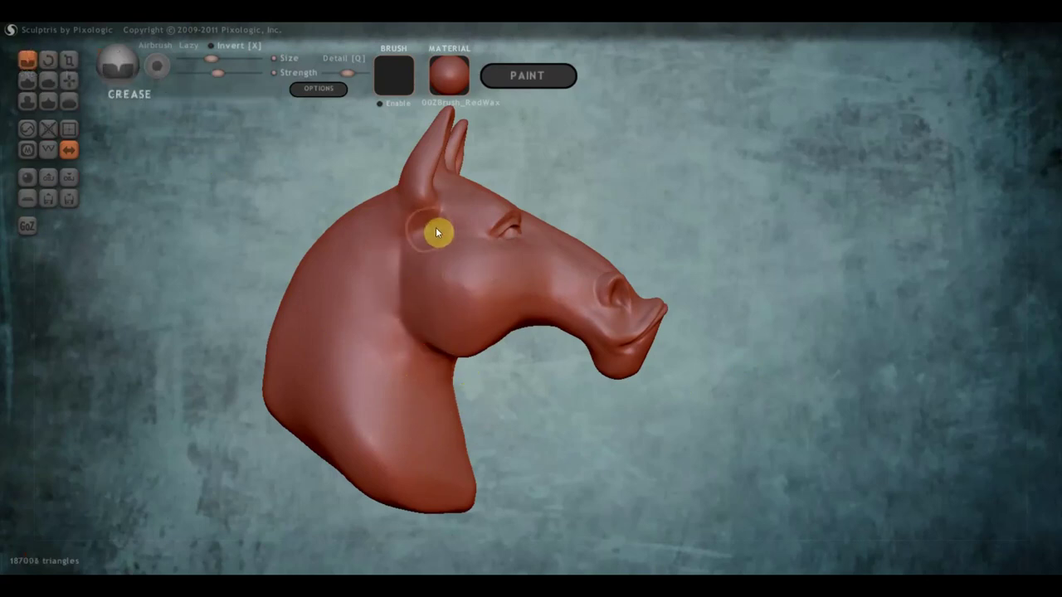
pyautogui.moveTo(431, 229)
pyautogui.mouseDown()
pyautogui.moveTo(385, 200)
pyautogui.moveTo(392, 206)
pyautogui.moveTo(304, 349)
pyautogui.moveTo(382, 214)
pyautogui.moveTo(315, 310)
pyautogui.moveTo(275, 448)
pyautogui.mouseUp()
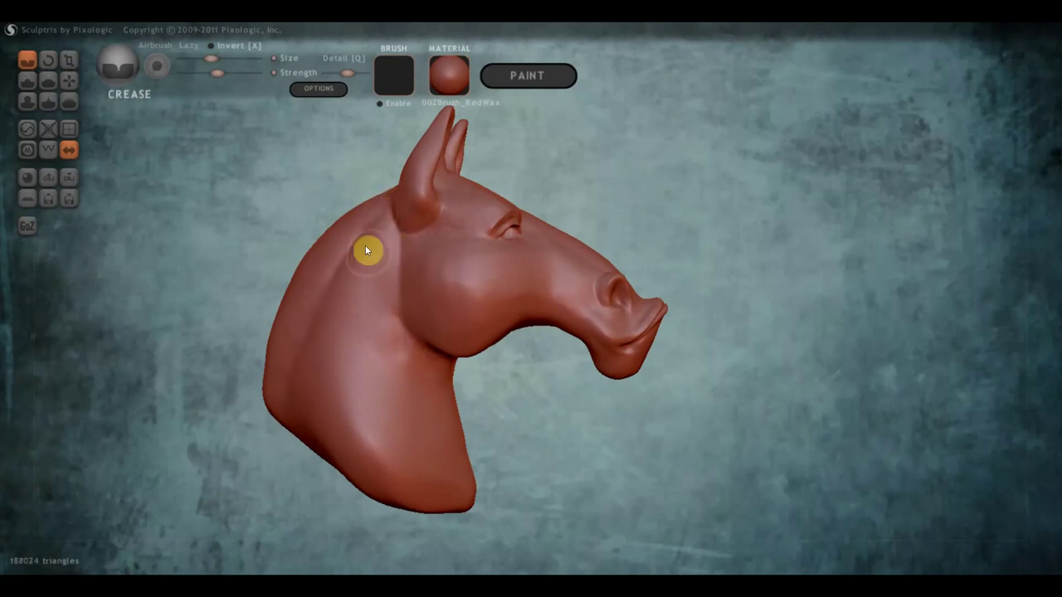
pyautogui.moveTo(365, 245)
pyautogui.mouseDown()
pyautogui.moveTo(366, 268)
pyautogui.moveTo(325, 274)
pyautogui.moveTo(394, 243)
pyautogui.mouseUp()
pyautogui.moveTo(455, 466)
pyautogui.mouseDown(button='right')
pyautogui.moveTo(474, 324)
pyautogui.moveTo(483, 343)
pyautogui.mouseUp(button='right')
pyautogui.moveTo(393, 290); pyautogui.dragTo(466, 315, button='right')
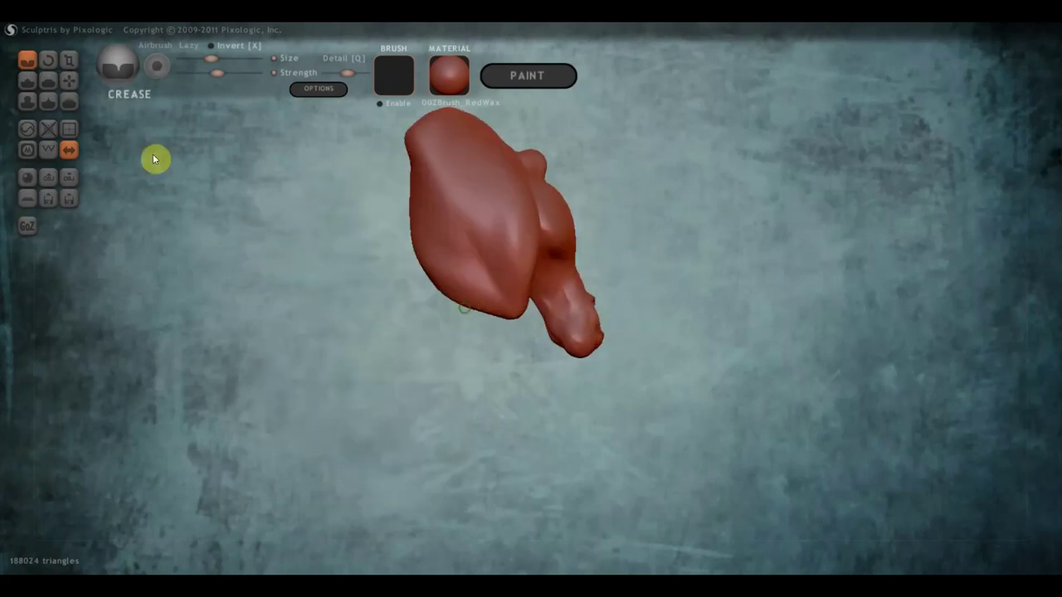
# - Flatten and smooth the top of the head from a top-down view
pyautogui.click(48, 81)
pyautogui.moveTo(450, 269)
pyautogui.mouseDown(button='right')
pyautogui.moveTo(512, 273)
pyautogui.moveTo(543, 128)
pyautogui.mouseUp(button='right')
pyautogui.moveTo(543, 127)
pyautogui.mouseDown()
pyautogui.moveTo(520, 178)
pyautogui.moveTo(545, 217)
pyautogui.mouseUp()
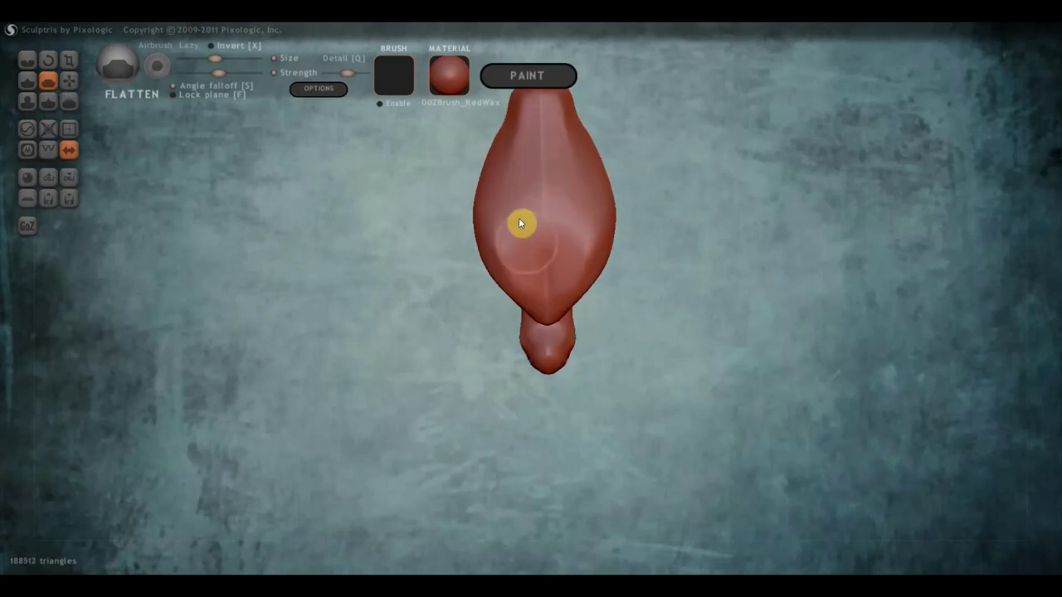
pyautogui.moveTo(564, 261)
pyautogui.mouseDown()
pyautogui.moveTo(592, 196)
pyautogui.moveTo(578, 287)
pyautogui.moveTo(576, 158)
pyautogui.moveTo(556, 129)
pyautogui.moveTo(536, 182)
pyautogui.moveTo(547, 275)
pyautogui.moveTo(507, 194)
pyautogui.moveTo(537, 206)
pyautogui.mouseUp()
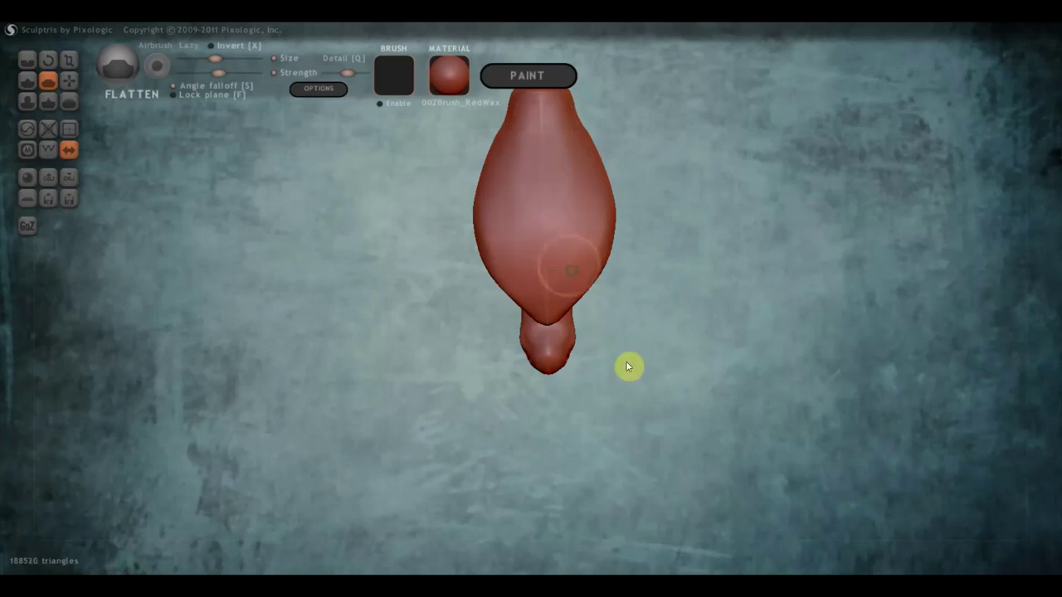
pyautogui.moveTo(628, 365)
pyautogui.mouseDown()
pyautogui.moveTo(728, 337)
pyautogui.moveTo(778, 353)
pyautogui.moveTo(879, 356)
pyautogui.moveTo(723, 344)
pyautogui.moveTo(786, 332)
pyautogui.moveTo(775, 323)
pyautogui.moveTo(785, 403)
pyautogui.moveTo(816, 427)
pyautogui.mouseUp()
pyautogui.scroll(5, 722, 282)
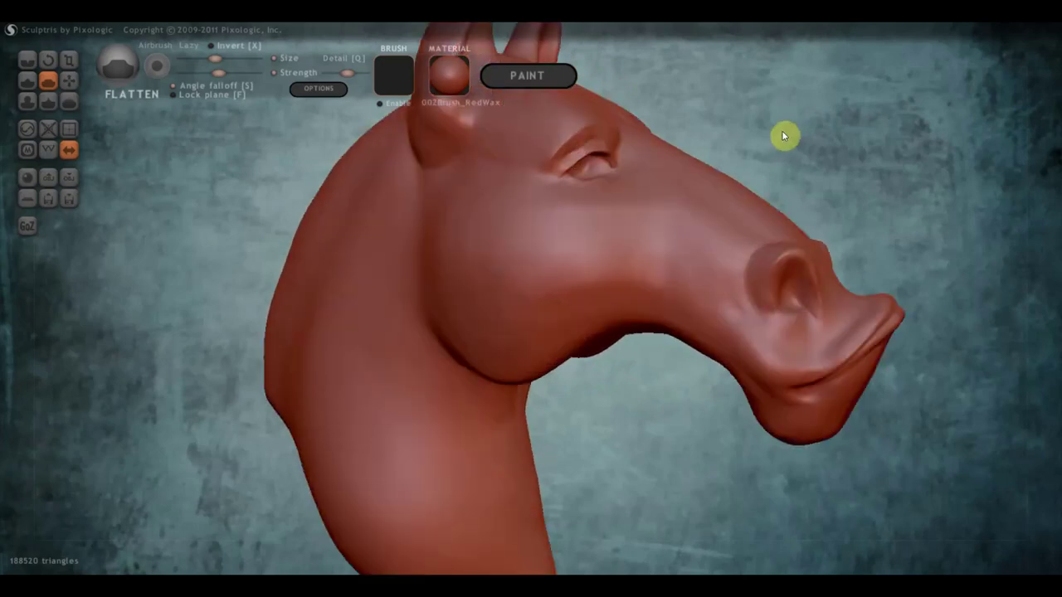
pyautogui.moveTo(783, 136); pyautogui.dragTo(777, 410)
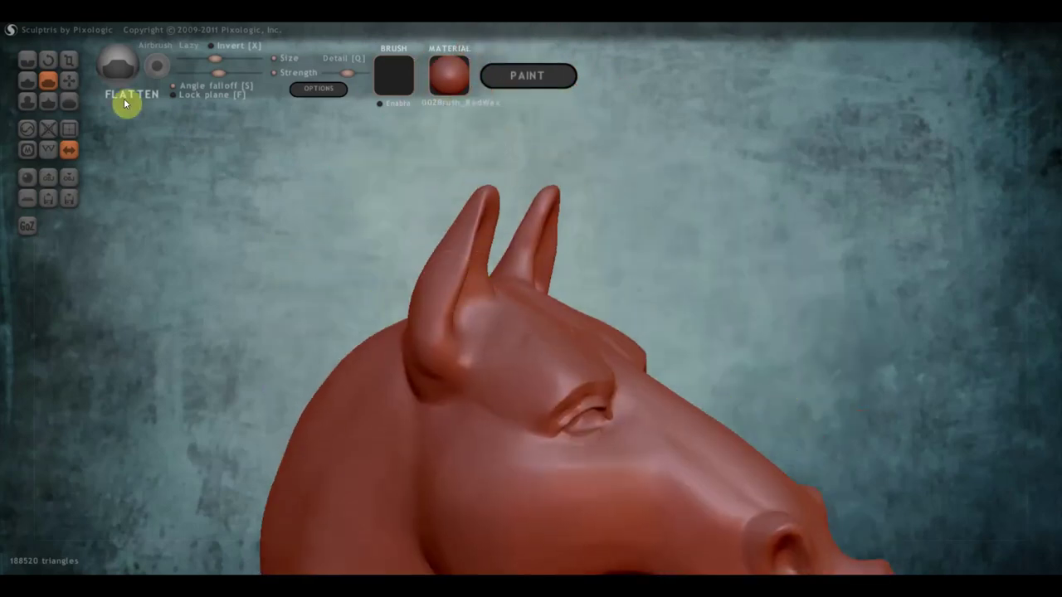
# - Switch to Crease with higher strength and crease a line down the left ear to its base
pyautogui.click(69, 81)
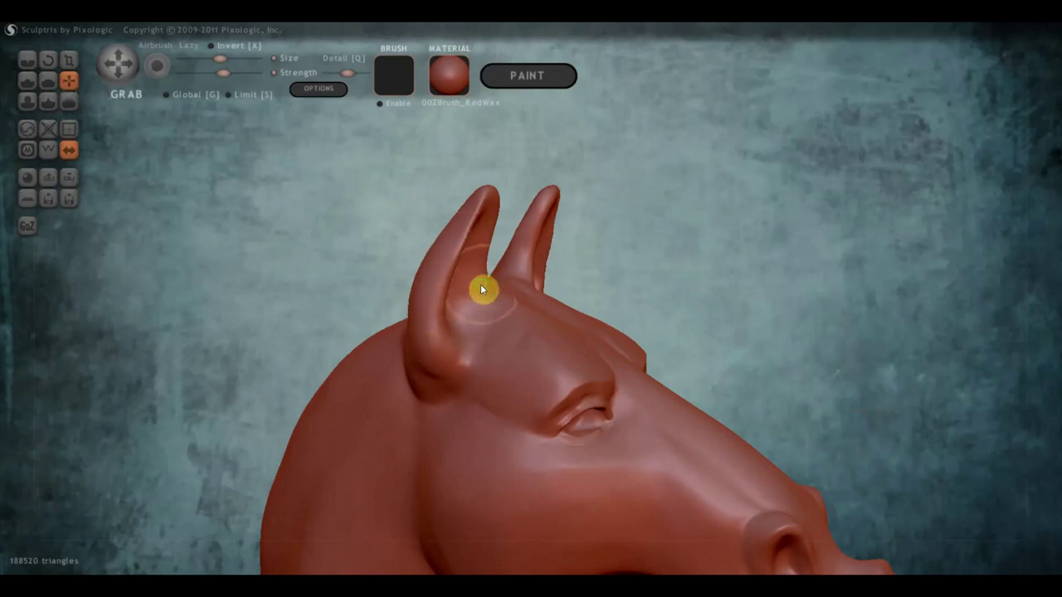
pyautogui.moveTo(481, 288); pyautogui.dragTo(360, 293)
pyautogui.scroll(3, 456, 255)
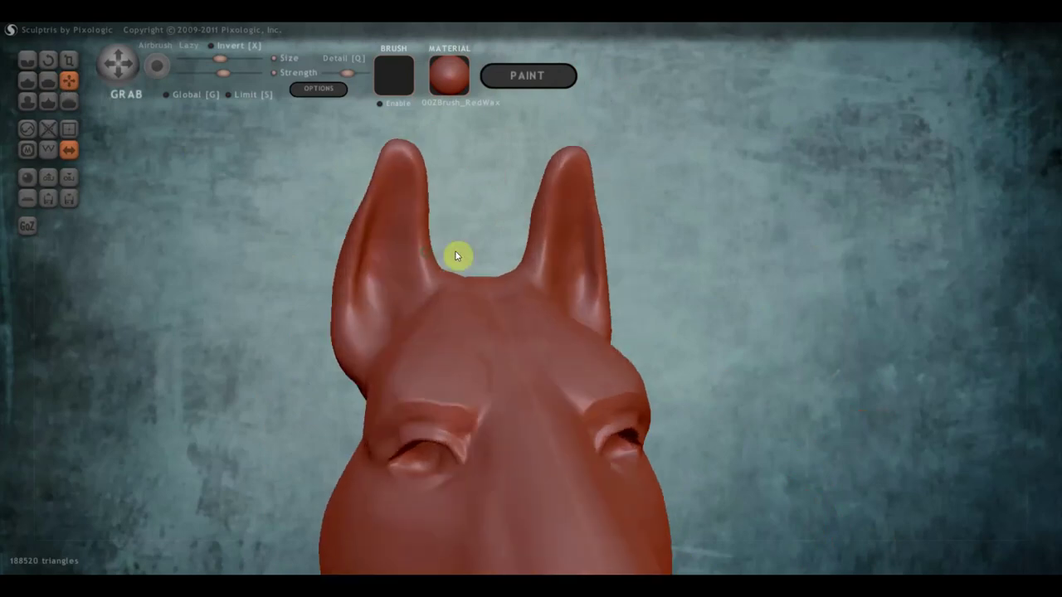
pyautogui.moveTo(455, 255); pyautogui.dragTo(310, 188)
pyautogui.click(27, 60)
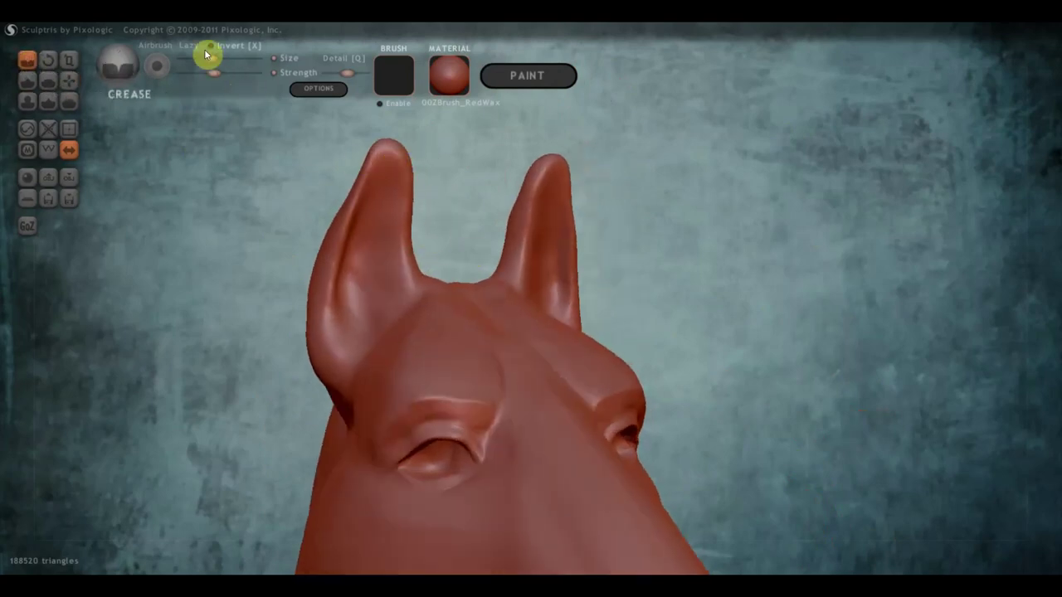
pyautogui.click(221, 75)
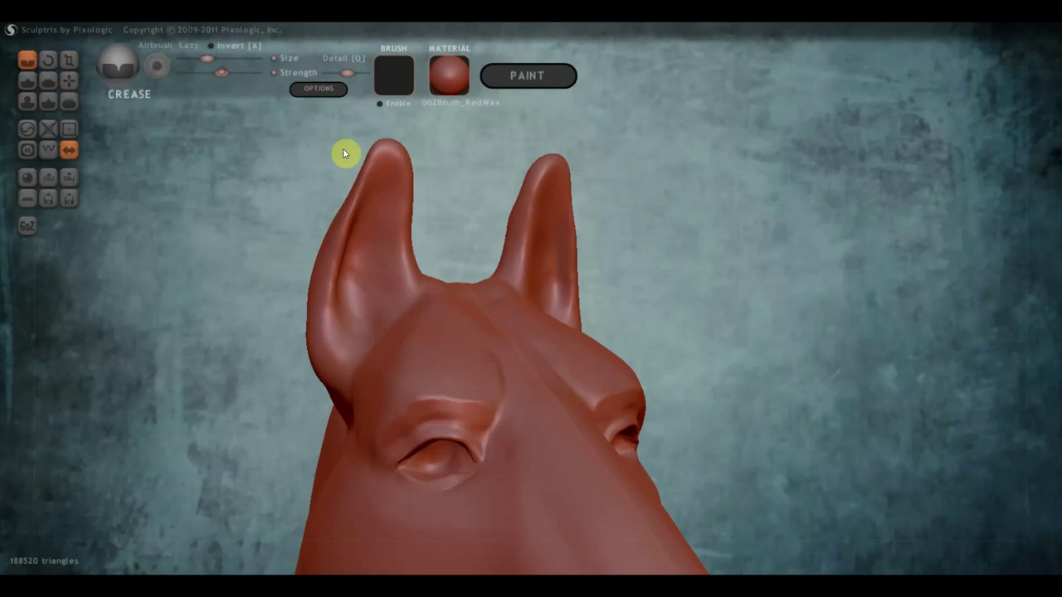
pyautogui.moveTo(383, 157); pyautogui.dragTo(408, 334)
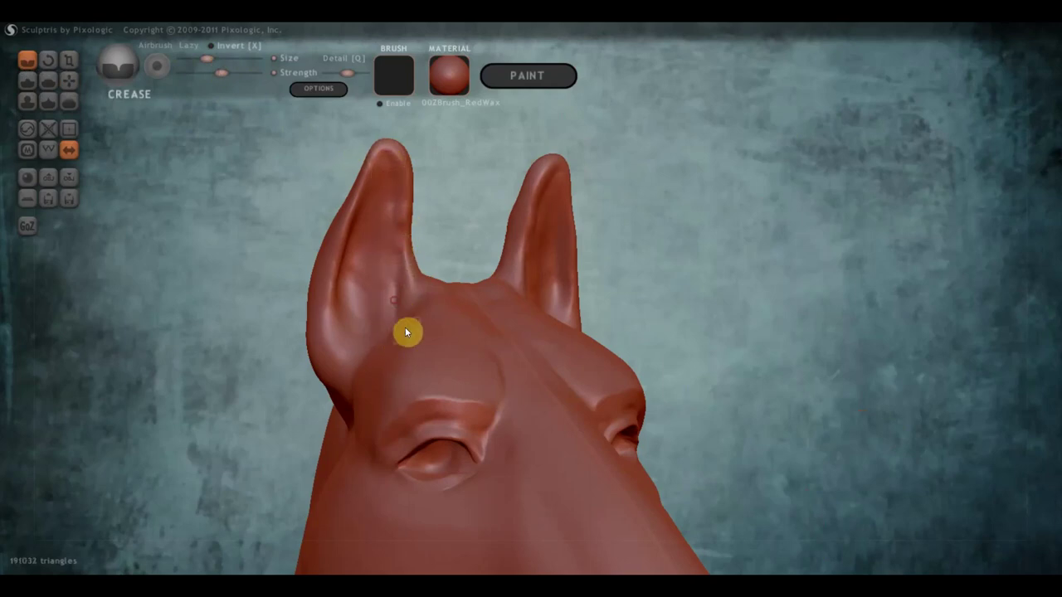
pyautogui.moveTo(407, 334); pyautogui.dragTo(419, 354, button='right')
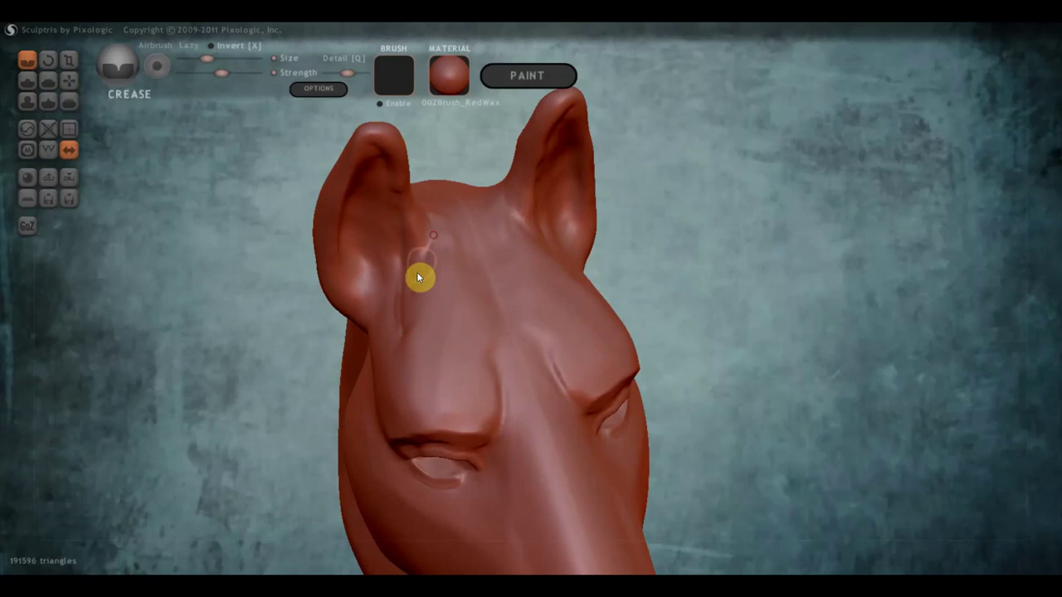
# - Add crease detail across the inner left ear up to its tip
pyautogui.moveTo(420, 277); pyautogui.dragTo(439, 240)
pyautogui.moveTo(408, 279)
pyautogui.mouseDown(button='right')
pyautogui.moveTo(446, 237)
pyautogui.moveTo(421, 301)
pyautogui.moveTo(360, 292)
pyautogui.moveTo(362, 318)
pyautogui.mouseUp(button='right')
pyautogui.moveTo(360, 316)
pyautogui.mouseDown()
pyautogui.moveTo(353, 370)
pyautogui.moveTo(358, 306)
pyautogui.mouseUp()
pyautogui.moveTo(345, 264); pyautogui.dragTo(327, 258, button='right')
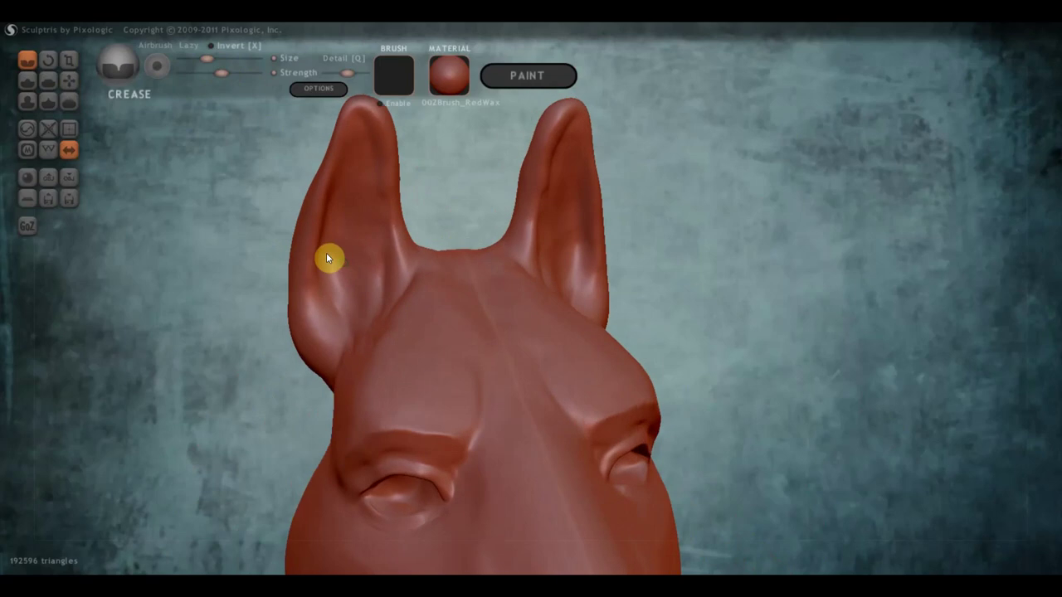
pyautogui.moveTo(335, 219); pyautogui.dragTo(374, 298)
pyautogui.moveTo(330, 213)
pyautogui.mouseDown()
pyautogui.moveTo(379, 254)
pyautogui.moveTo(347, 248)
pyautogui.moveTo(344, 232)
pyautogui.moveTo(329, 256)
pyautogui.moveTo(360, 332)
pyautogui.moveTo(321, 265)
pyautogui.moveTo(329, 219)
pyautogui.moveTo(345, 256)
pyautogui.mouseUp()
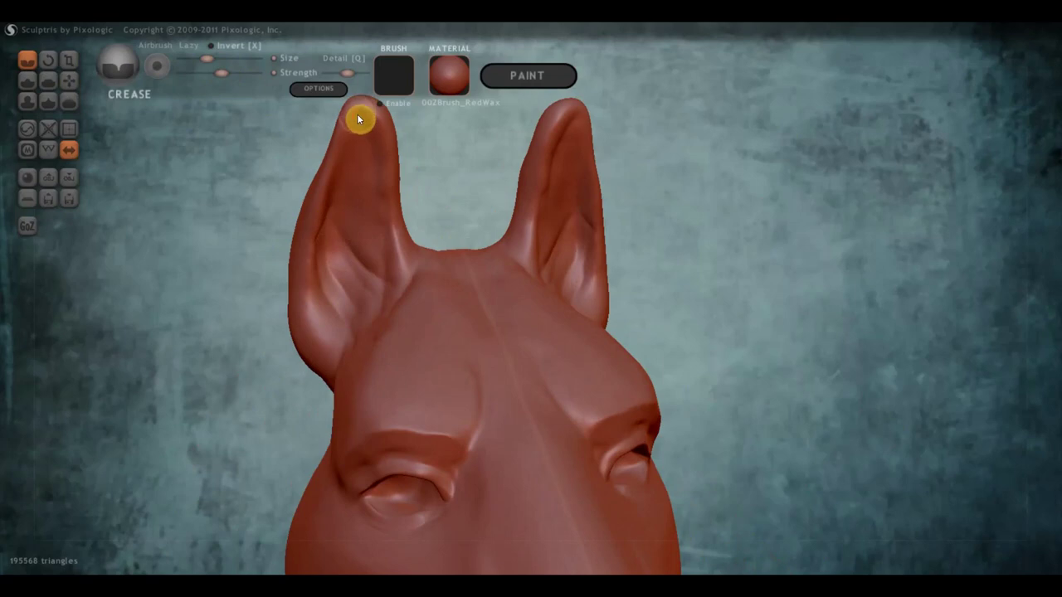
pyautogui.moveTo(358, 119)
pyautogui.mouseDown()
pyautogui.moveTo(325, 254)
pyautogui.moveTo(338, 265)
pyautogui.moveTo(373, 171)
pyautogui.moveTo(367, 107)
pyautogui.mouseUp()
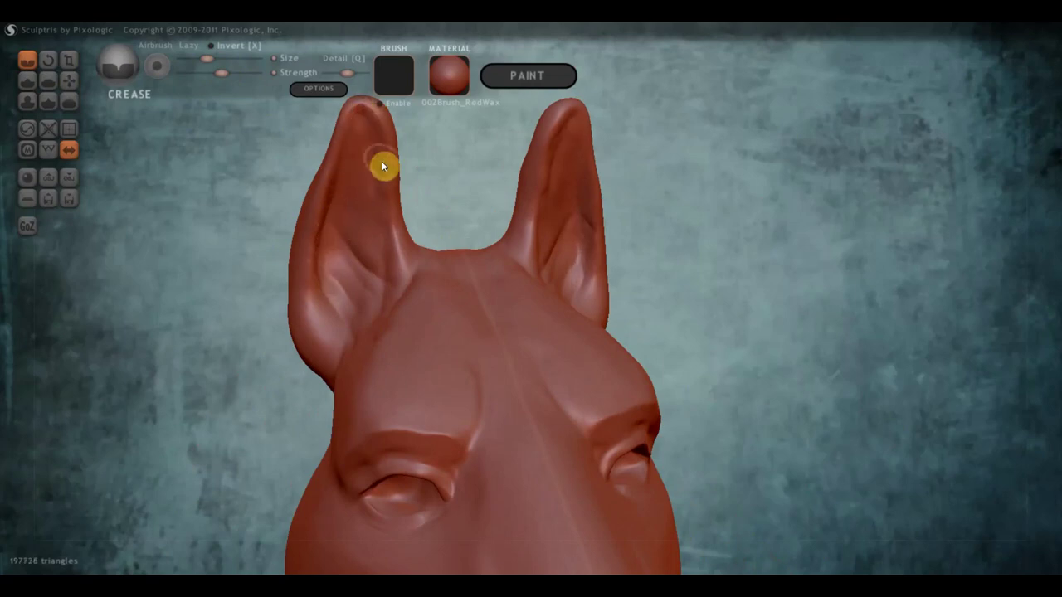
pyautogui.moveTo(384, 171)
pyautogui.mouseDown()
pyautogui.moveTo(384, 223)
pyautogui.moveTo(366, 147)
pyautogui.mouseUp()
pyautogui.moveTo(375, 305)
pyautogui.mouseDown(button='right')
pyautogui.moveTo(438, 303)
pyautogui.moveTo(407, 320)
pyautogui.moveTo(428, 329)
pyautogui.mouseUp(button='right')
# - Turn on Clay for the Draw brush, then flatten-smooth the inner ear area
pyautogui.click(27, 80)
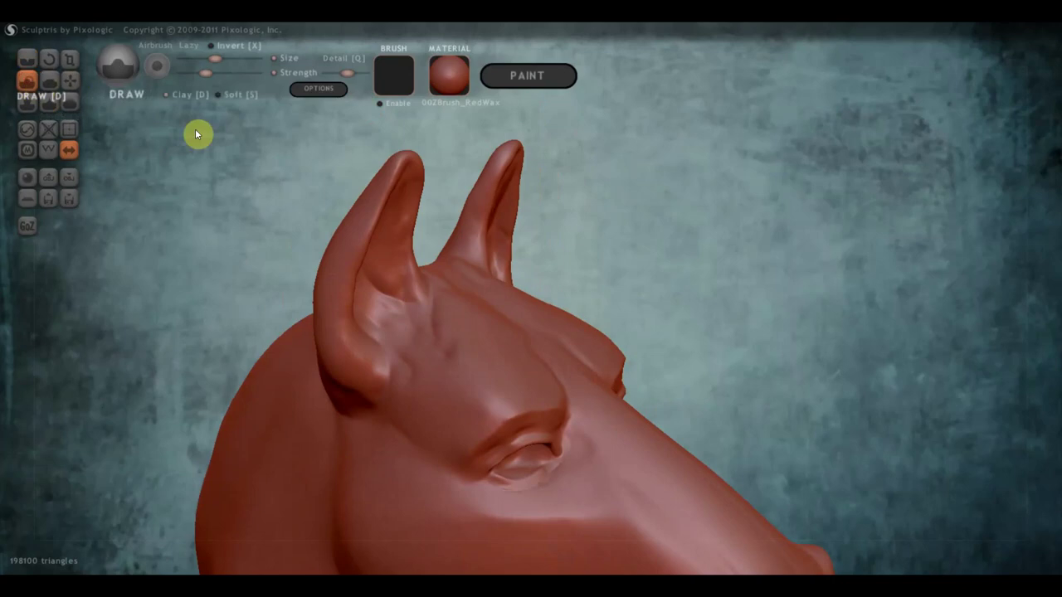
pyautogui.click(165, 97)
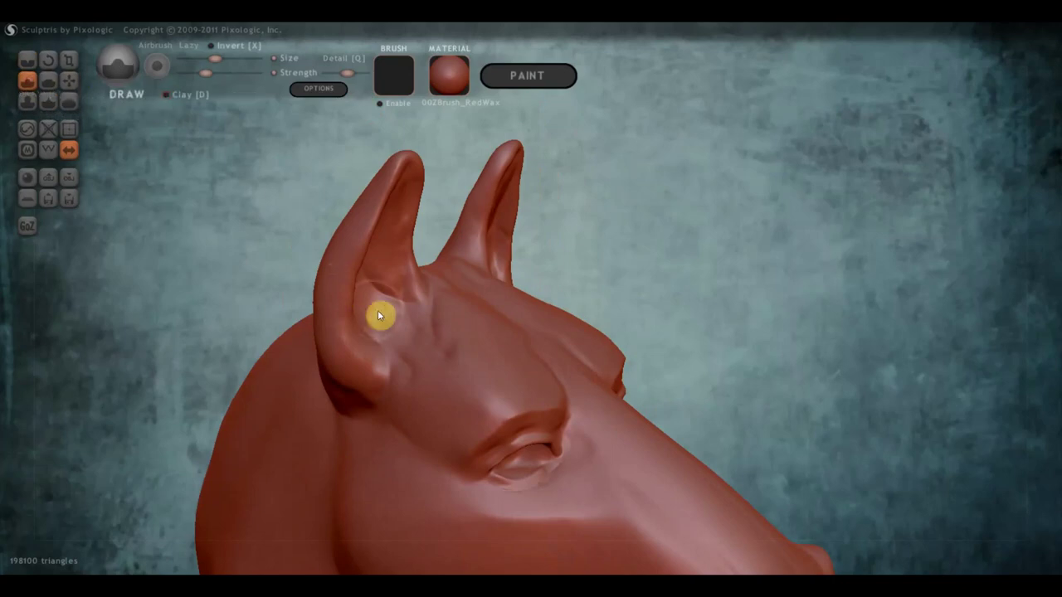
pyautogui.scroll(2, 409, 316)
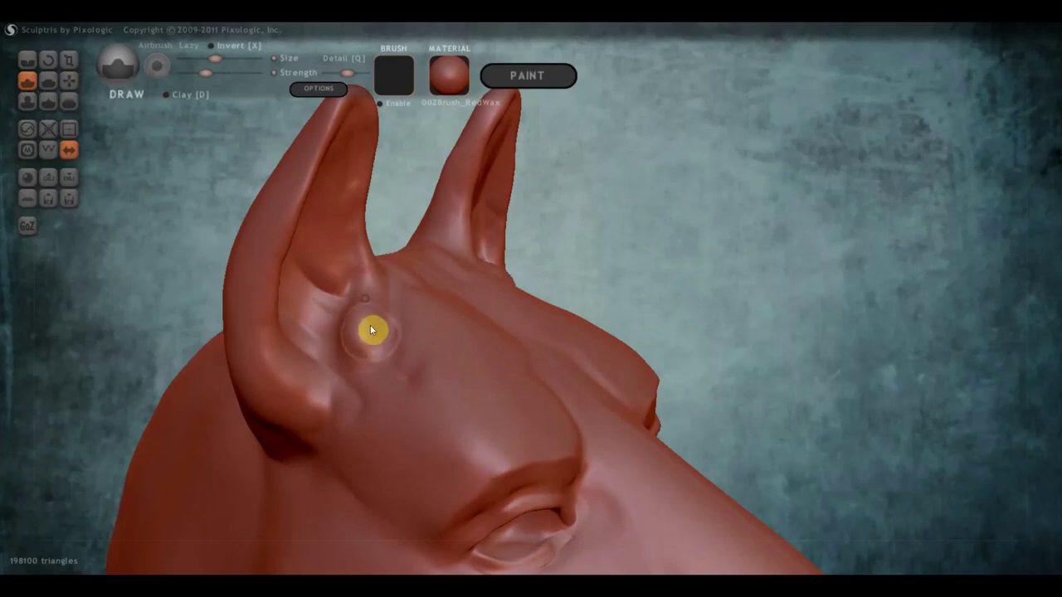
pyautogui.moveTo(370, 325)
pyautogui.mouseDown(button='right')
pyautogui.moveTo(292, 332)
pyautogui.moveTo(292, 322)
pyautogui.moveTo(324, 317)
pyautogui.mouseUp(button='right')
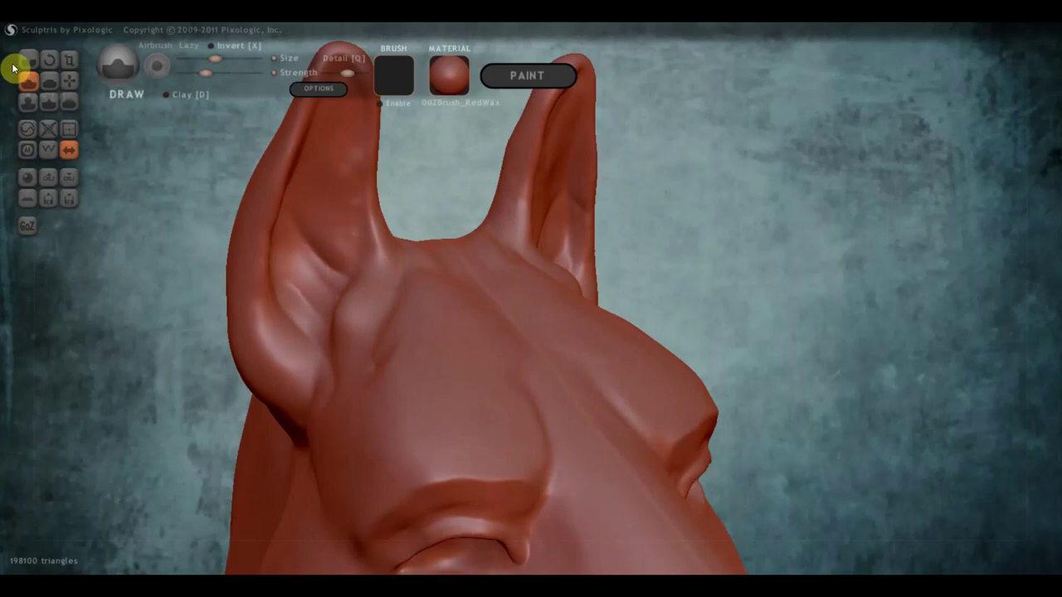
pyautogui.click(48, 81)
pyautogui.moveTo(282, 264); pyautogui.dragTo(314, 262, button='right')
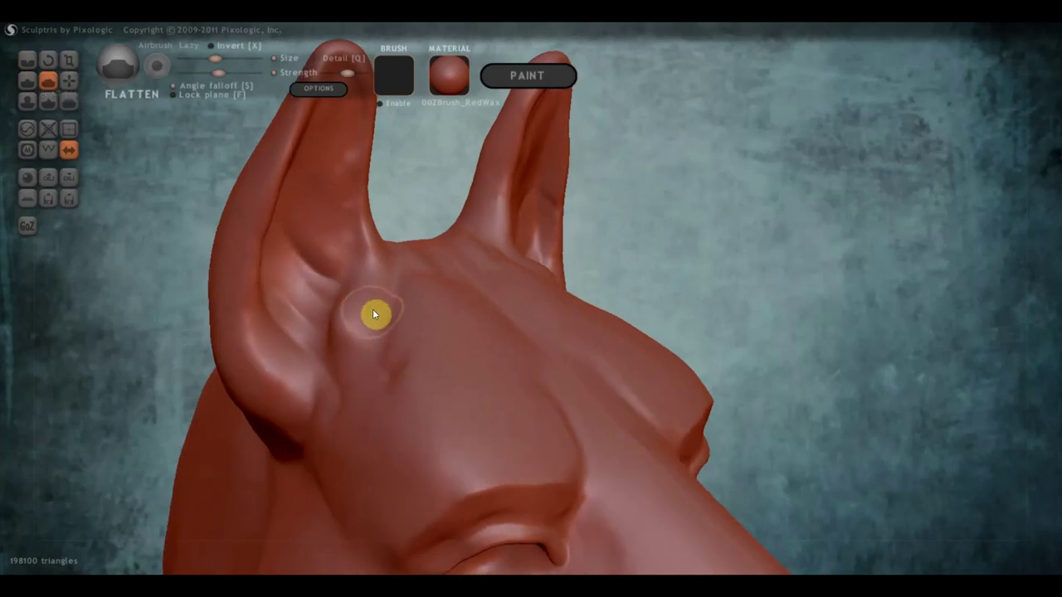
pyautogui.moveTo(375, 350)
pyautogui.mouseDown(button='right')
pyautogui.moveTo(439, 324)
pyautogui.moveTo(449, 337)
pyautogui.mouseUp(button='right')
pyautogui.moveTo(389, 299)
pyautogui.mouseDown()
pyautogui.moveTo(416, 353)
pyautogui.moveTo(351, 275)
pyautogui.mouseUp()
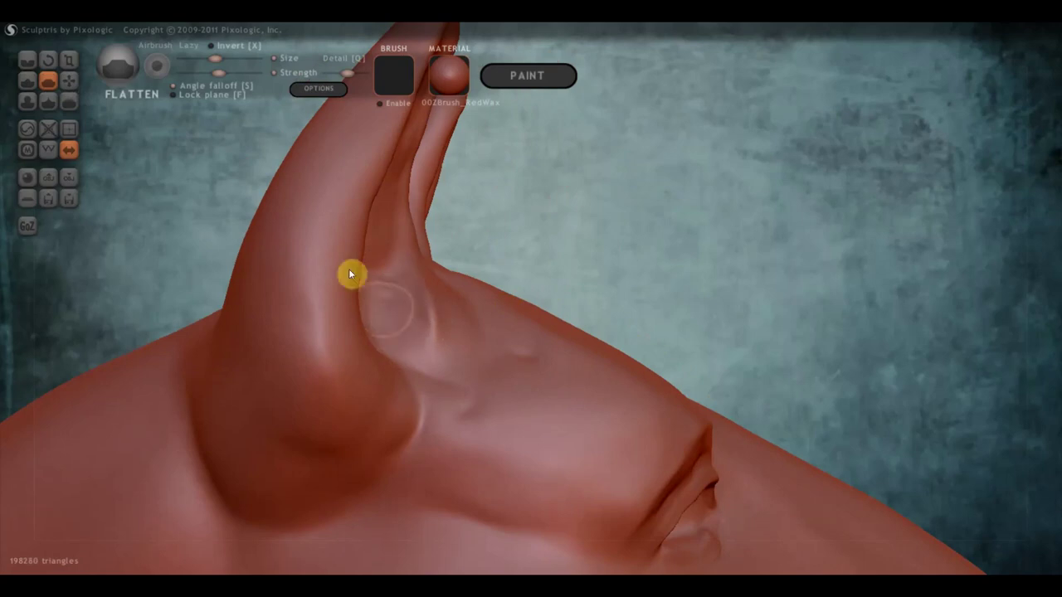
# - Carve and deepen the ear-hole hollows with Draw, touching up around them
pyautogui.click(31, 84)
pyautogui.moveTo(395, 293); pyautogui.dragTo(338, 344, button='right')
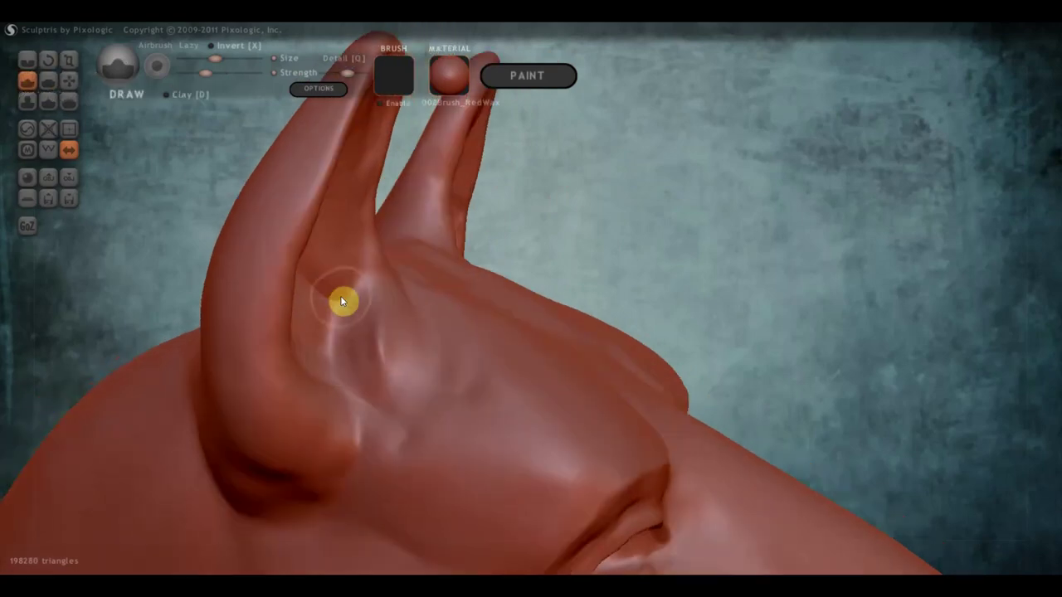
pyautogui.moveTo(340, 316)
pyautogui.mouseDown()
pyautogui.moveTo(363, 369)
pyautogui.moveTo(323, 362)
pyautogui.moveTo(326, 344)
pyautogui.mouseUp()
pyautogui.moveTo(326, 344)
pyautogui.mouseDown(button='right')
pyautogui.moveTo(252, 358)
pyautogui.moveTo(294, 354)
pyautogui.mouseUp(button='right')
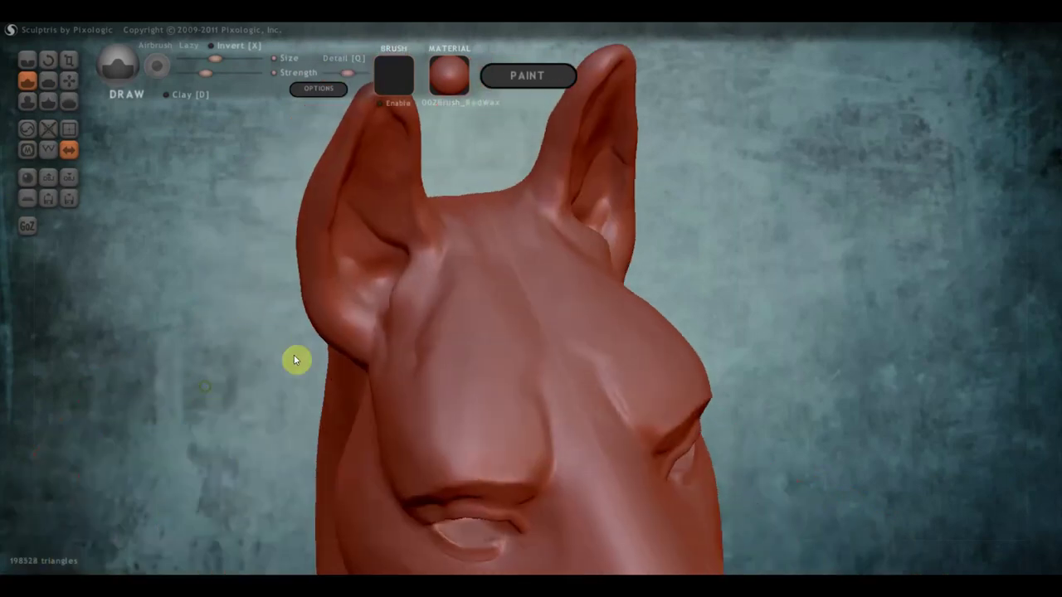
pyautogui.moveTo(358, 287)
pyautogui.mouseDown()
pyautogui.moveTo(368, 303)
pyautogui.moveTo(362, 284)
pyautogui.moveTo(380, 285)
pyautogui.mouseUp()
pyautogui.moveTo(380, 285)
pyautogui.mouseDown(button='right')
pyautogui.moveTo(467, 285)
pyautogui.moveTo(357, 360)
pyautogui.mouseUp(button='right')
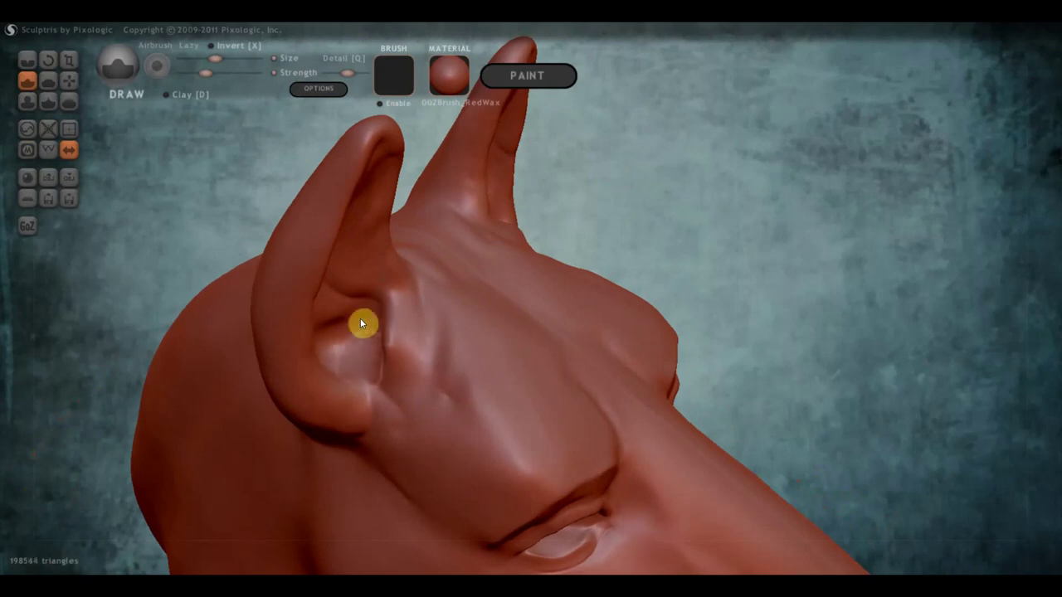
pyautogui.moveTo(362, 323)
pyautogui.mouseDown()
pyautogui.moveTo(369, 342)
pyautogui.moveTo(360, 335)
pyautogui.moveTo(369, 283)
pyautogui.mouseUp()
pyautogui.moveTo(390, 284)
pyautogui.mouseDown(button='right')
pyautogui.moveTo(368, 306)
pyautogui.moveTo(438, 270)
pyautogui.moveTo(415, 255)
pyautogui.moveTo(428, 258)
pyautogui.moveTo(403, 329)
pyautogui.moveTo(429, 357)
pyautogui.moveTo(458, 336)
pyautogui.moveTo(526, 374)
pyautogui.moveTo(579, 298)
pyautogui.mouseUp(button='right')
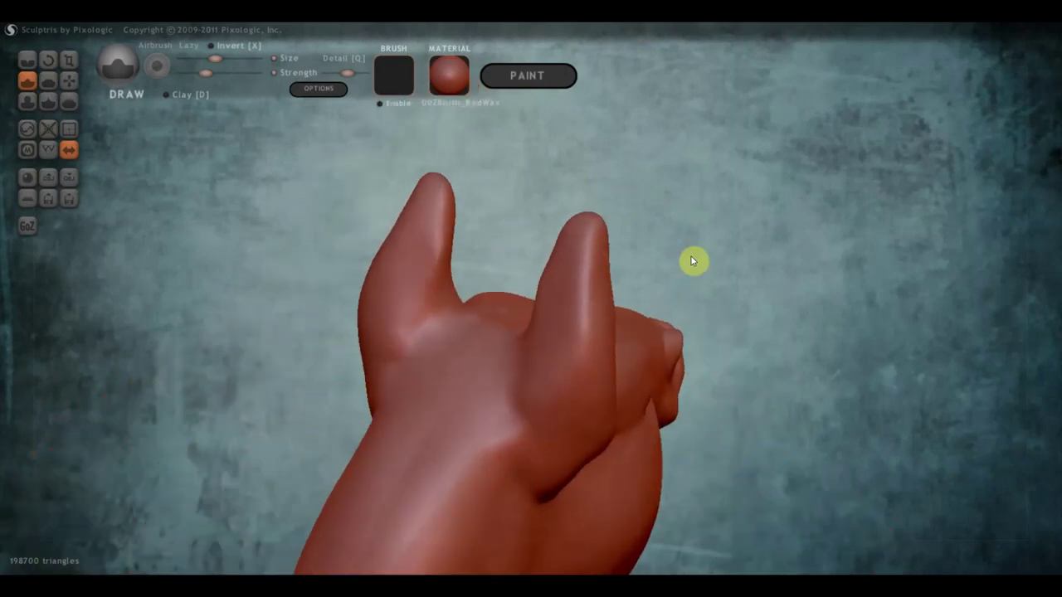
pyautogui.moveTo(503, 326)
pyautogui.mouseDown(button='right')
pyautogui.moveTo(379, 324)
pyautogui.moveTo(208, 285)
pyautogui.moveTo(182, 249)
pyautogui.mouseUp(button='right')
# - With Grab, smooth the left ear tip crease and pull the ear tips up and narrower
pyautogui.click(68, 79)
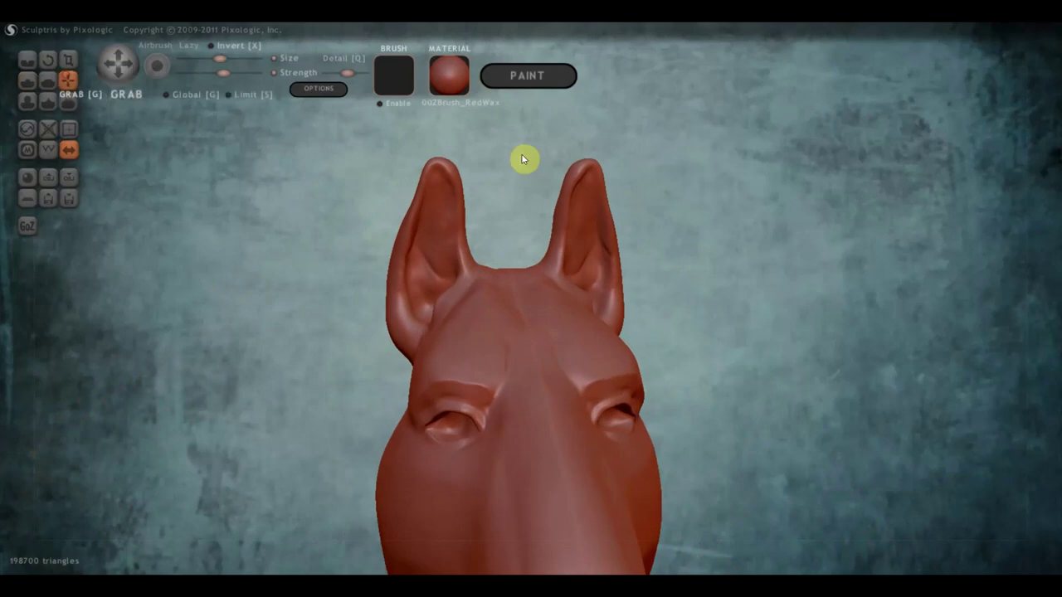
pyautogui.scroll(2, 524, 158)
pyautogui.moveTo(436, 156)
pyautogui.mouseDown()
pyautogui.moveTo(379, 154)
pyautogui.moveTo(387, 149)
pyautogui.mouseUp()
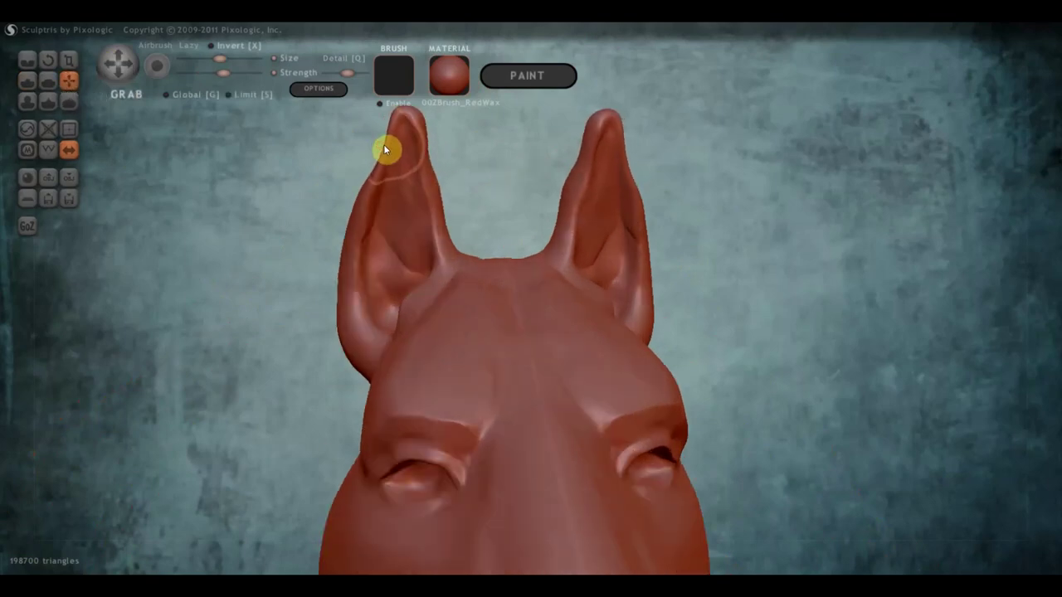
pyautogui.moveTo(365, 193)
pyautogui.mouseDown()
pyautogui.moveTo(398, 125)
pyautogui.moveTo(405, 130)
pyautogui.mouseUp()
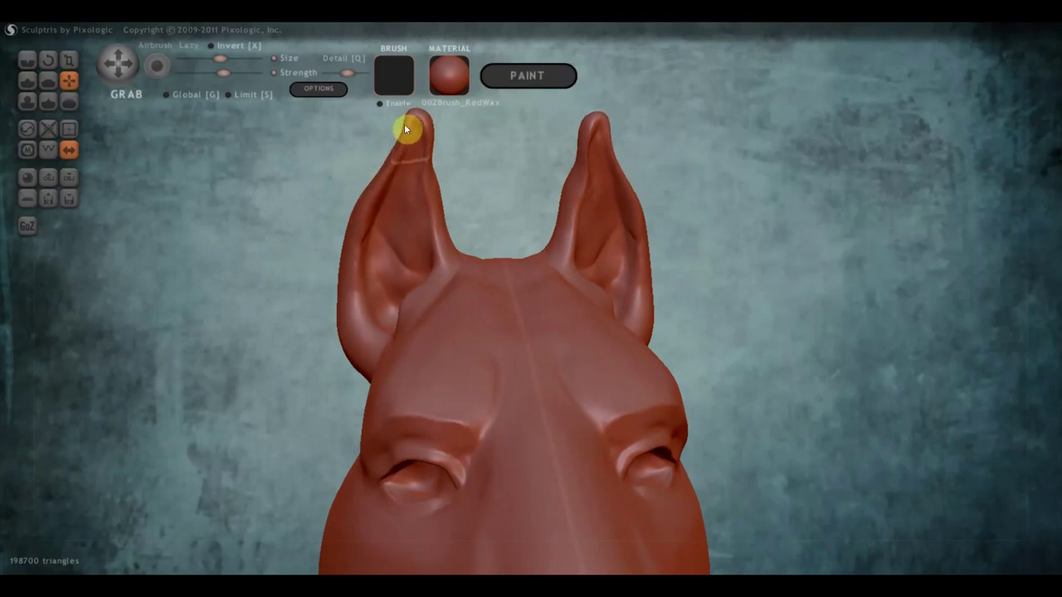
pyautogui.moveTo(435, 196)
pyautogui.mouseDown()
pyautogui.moveTo(355, 204)
pyautogui.moveTo(365, 202)
pyautogui.mouseUp()
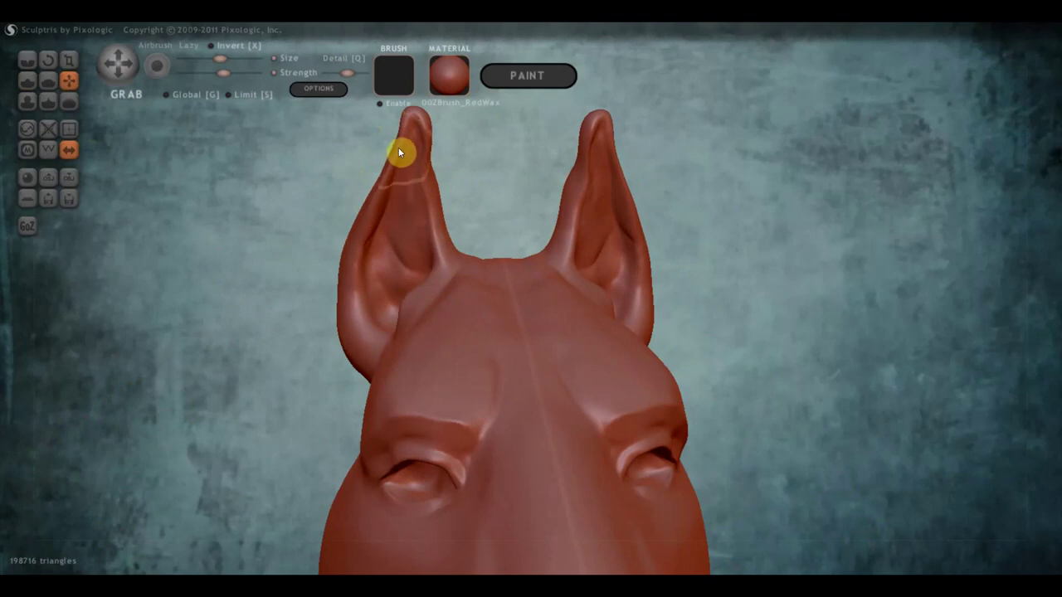
pyautogui.moveTo(404, 133); pyautogui.dragTo(407, 117)
pyautogui.scroll(-1, 699, 189)
pyautogui.scroll(-1, 696, 218)
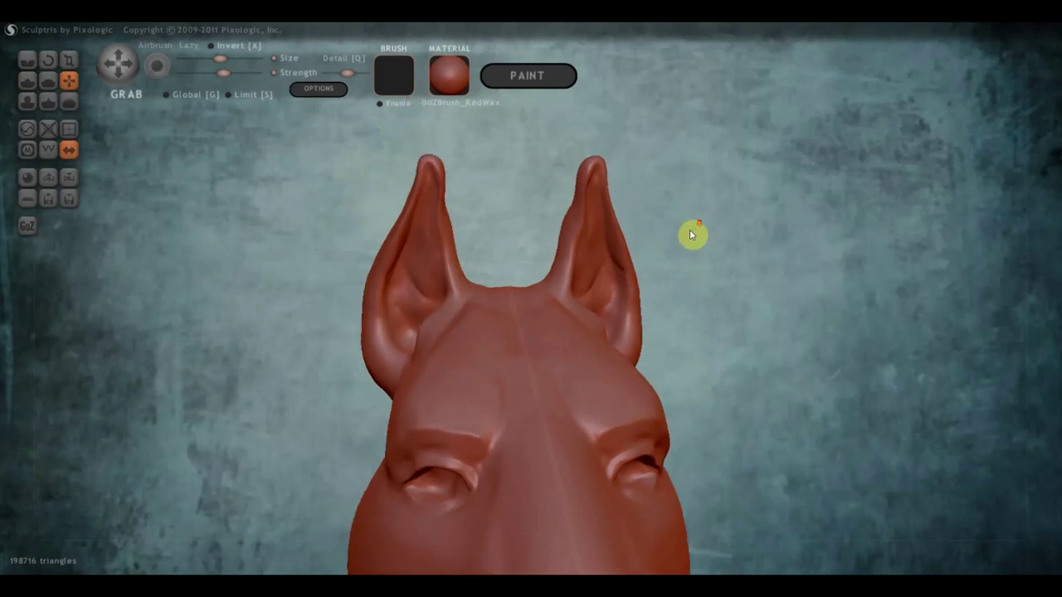
pyautogui.scroll(-1, 689, 231)
# - Bulge out the brows above both eyes, refine near the eye, and reshape the left ear tip
pyautogui.moveTo(535, 307)
pyautogui.mouseDown(button='right')
pyautogui.moveTo(512, 310)
pyautogui.moveTo(603, 301)
pyautogui.moveTo(661, 310)
pyautogui.mouseUp(button='right')
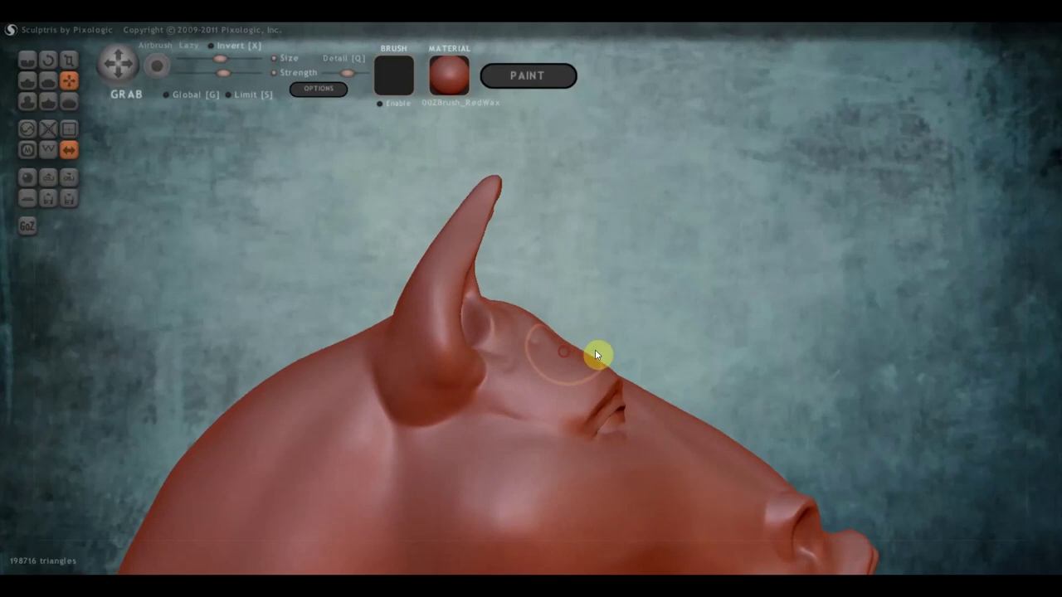
pyautogui.moveTo(594, 353)
pyautogui.mouseDown(button='right')
pyautogui.moveTo(429, 365)
pyautogui.moveTo(465, 377)
pyautogui.mouseUp(button='right')
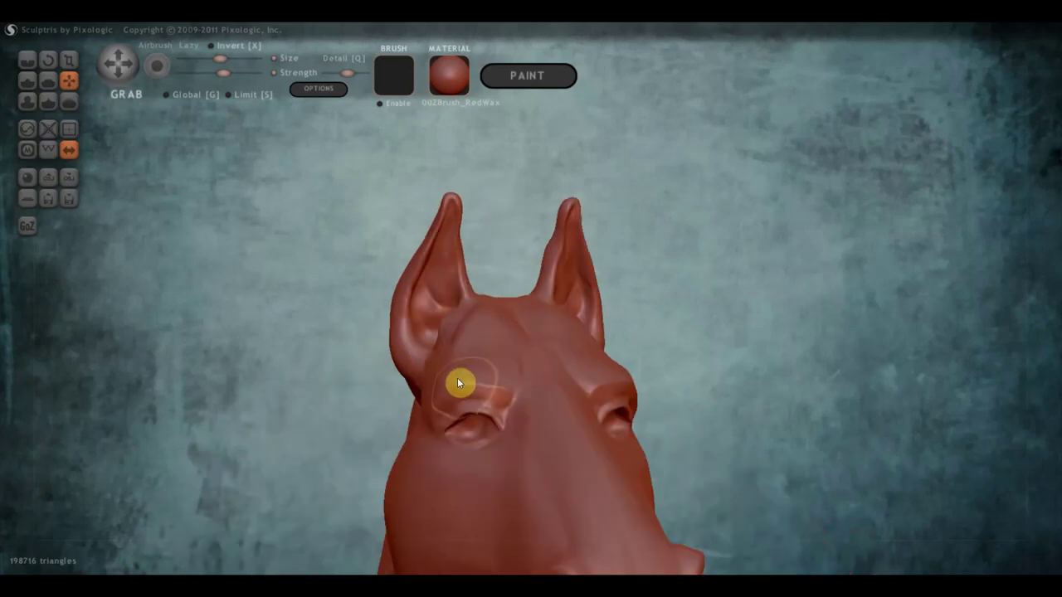
pyautogui.moveTo(457, 377)
pyautogui.mouseDown()
pyautogui.moveTo(452, 370)
pyautogui.moveTo(518, 374)
pyautogui.mouseUp()
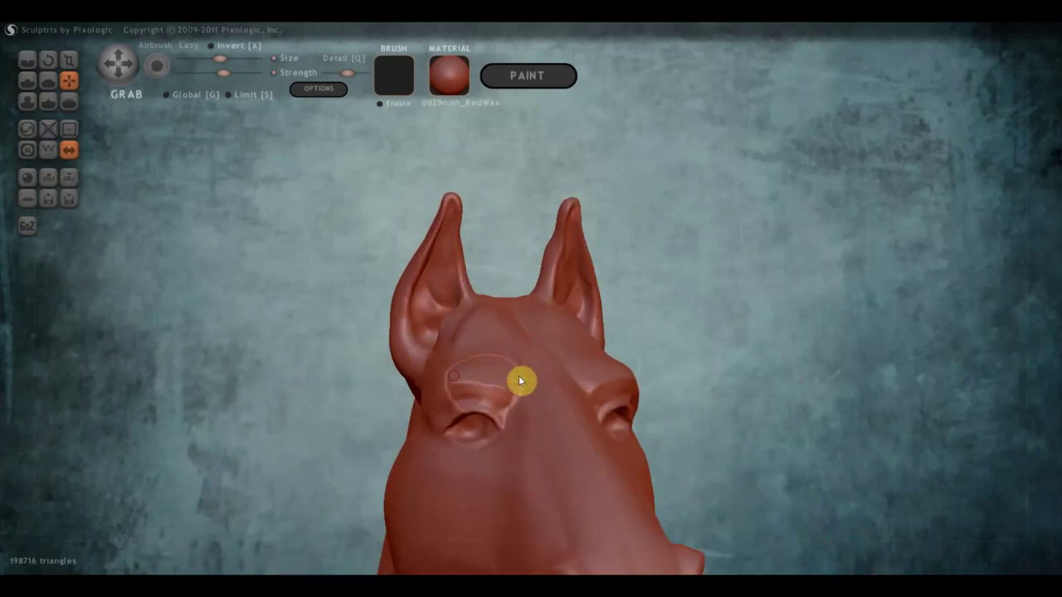
pyautogui.moveTo(511, 385)
pyautogui.mouseDown(button='right')
pyautogui.moveTo(502, 377)
pyautogui.moveTo(488, 395)
pyautogui.mouseUp(button='right')
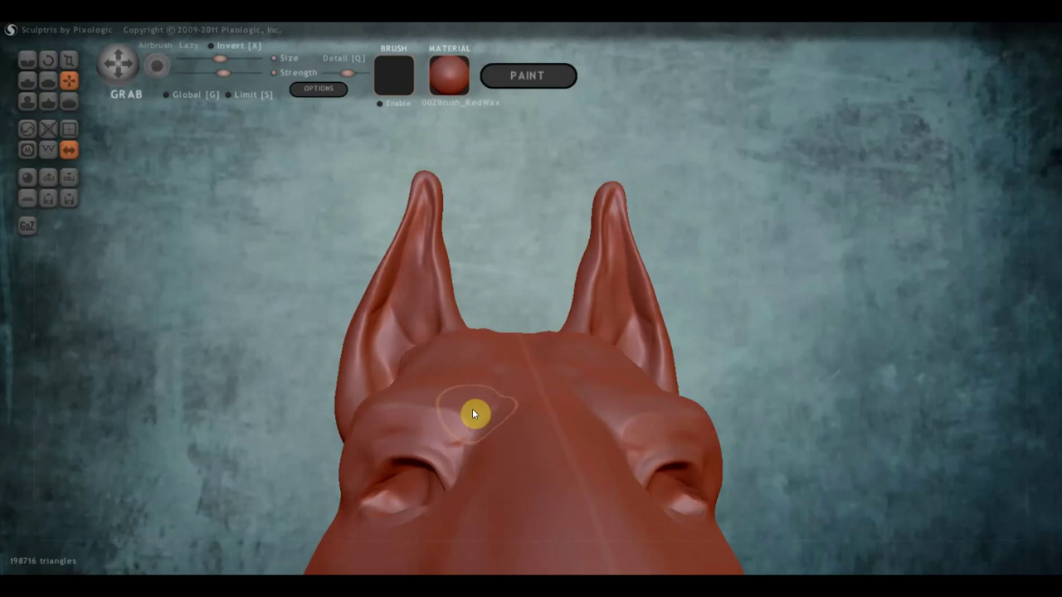
pyautogui.moveTo(473, 414)
pyautogui.mouseDown()
pyautogui.moveTo(453, 393)
pyautogui.moveTo(405, 411)
pyautogui.moveTo(401, 397)
pyautogui.mouseUp()
pyautogui.moveTo(444, 391)
pyautogui.mouseDown(button='right')
pyautogui.moveTo(349, 490)
pyautogui.moveTo(410, 428)
pyautogui.mouseUp(button='right')
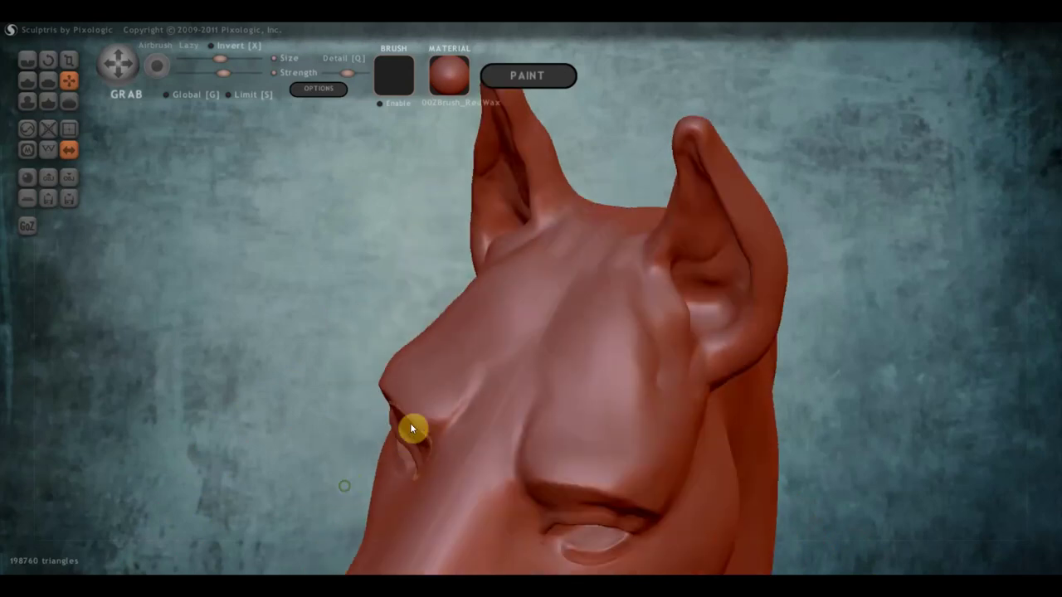
pyautogui.moveTo(412, 414); pyautogui.dragTo(404, 424)
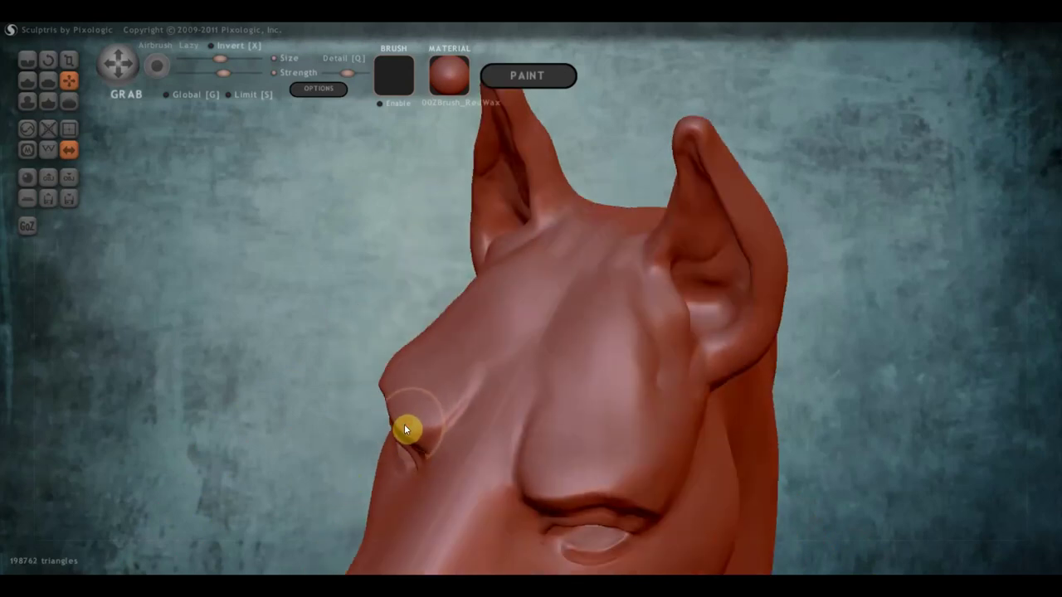
pyautogui.moveTo(404, 424)
pyautogui.mouseDown(button='right')
pyautogui.moveTo(488, 438)
pyautogui.moveTo(556, 393)
pyautogui.moveTo(623, 322)
pyautogui.moveTo(463, 407)
pyautogui.moveTo(598, 424)
pyautogui.moveTo(593, 413)
pyautogui.moveTo(611, 437)
pyautogui.moveTo(597, 426)
pyautogui.mouseUp(button='right')
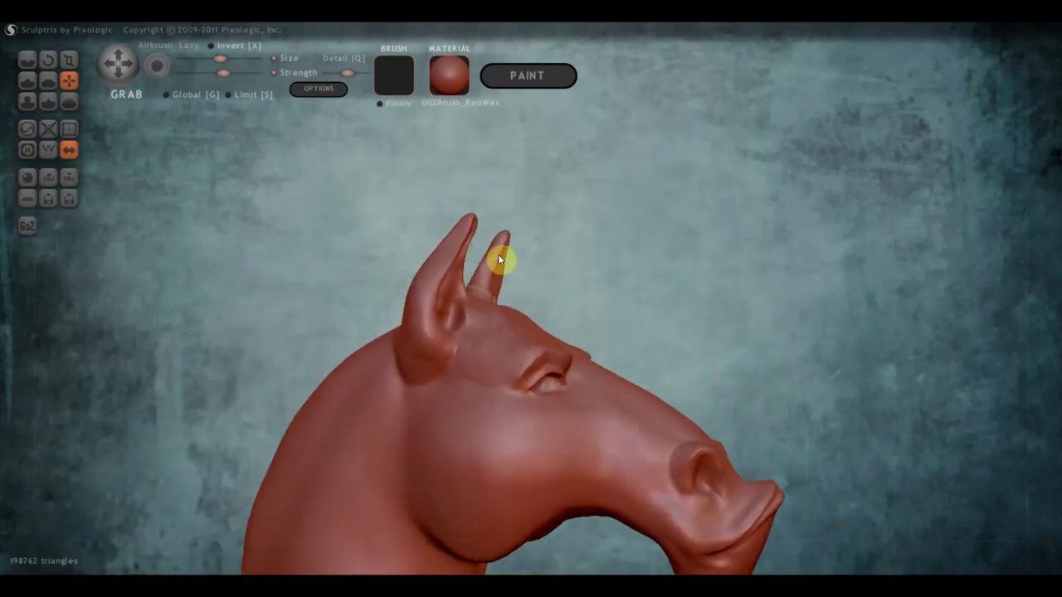
pyautogui.moveTo(467, 232); pyautogui.dragTo(464, 213)
# - Pull both ear tips upward and blend the inner ears and forehead between them
pyautogui.scroll(3, 452, 236)
pyautogui.moveTo(451, 230); pyautogui.dragTo(243, 219)
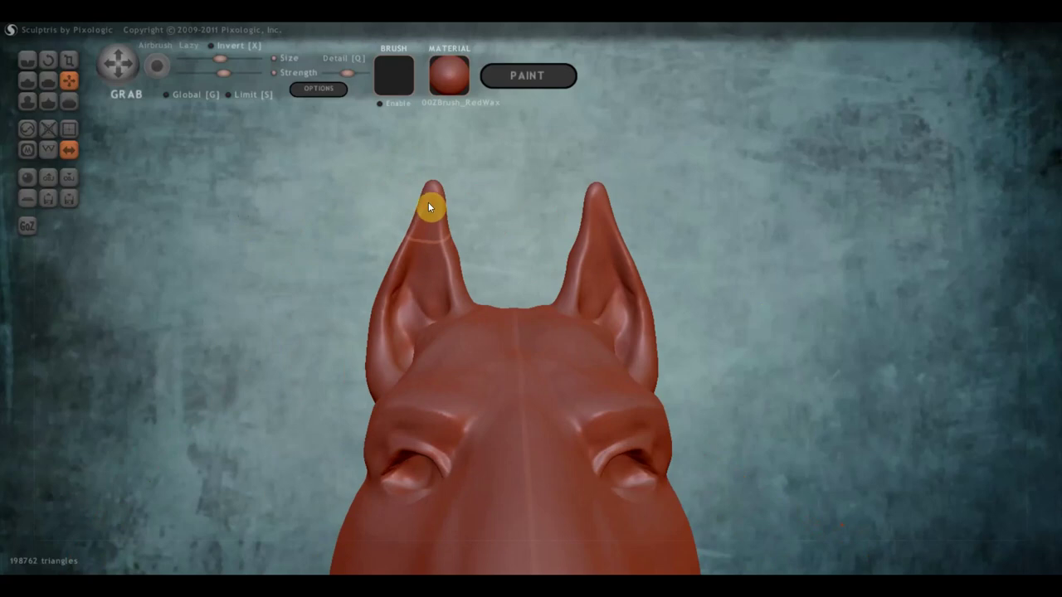
pyautogui.moveTo(428, 207); pyautogui.dragTo(427, 190)
pyautogui.scroll(-2, 477, 287)
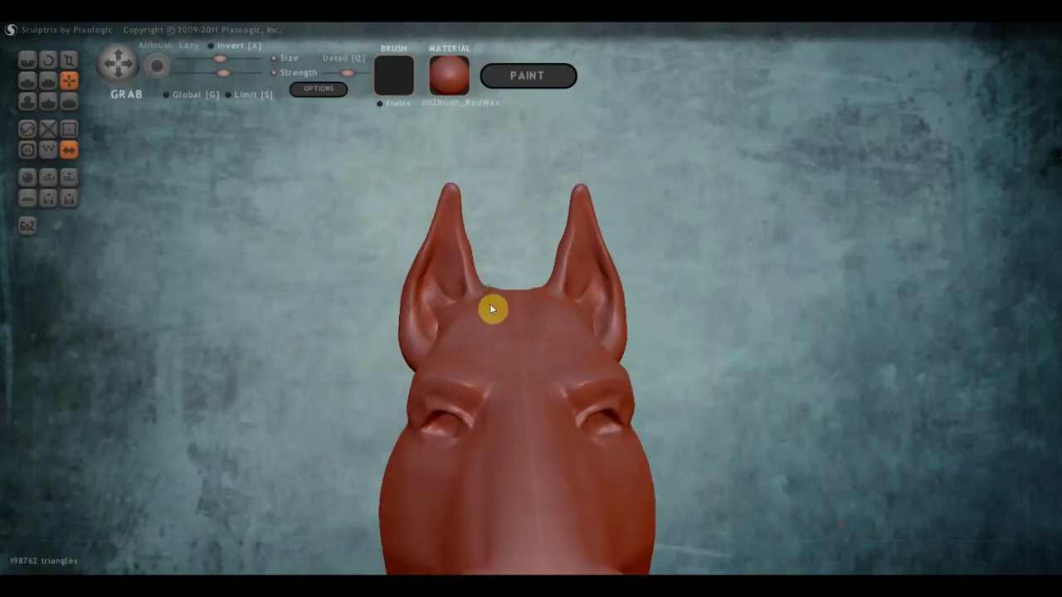
pyautogui.moveTo(489, 282)
pyautogui.mouseDown()
pyautogui.moveTo(448, 307)
pyautogui.moveTo(457, 315)
pyautogui.mouseUp()
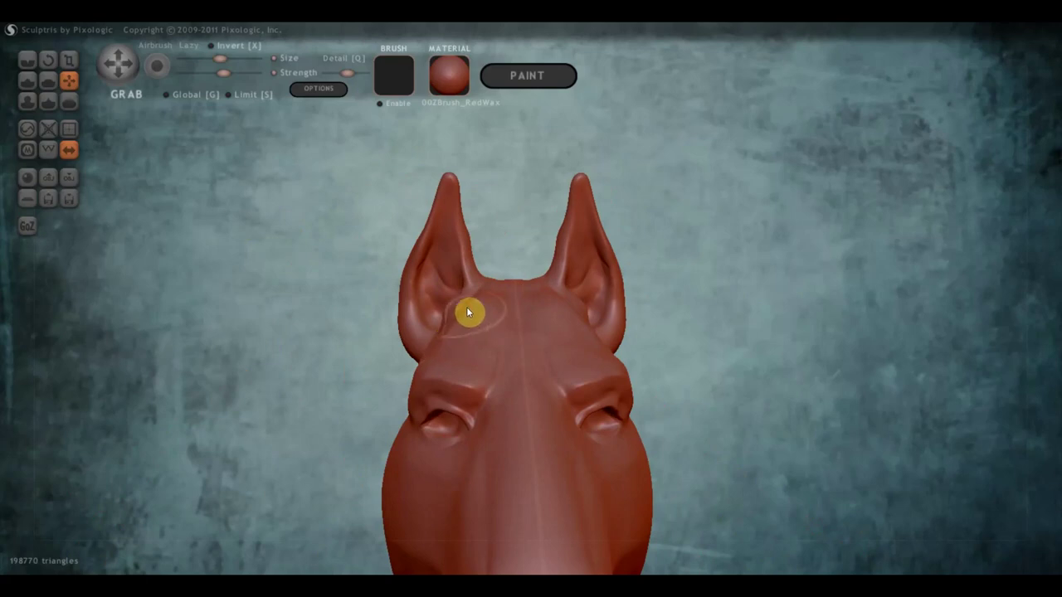
pyautogui.moveTo(466, 306)
pyautogui.mouseDown(button='right')
pyautogui.moveTo(472, 357)
pyautogui.moveTo(479, 267)
pyautogui.mouseUp(button='right')
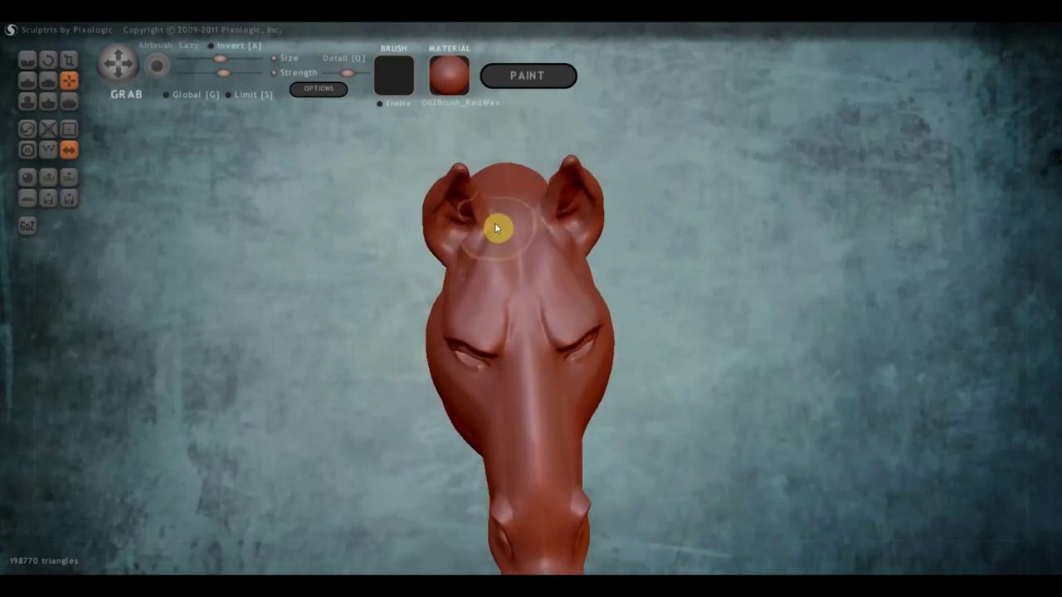
pyautogui.moveTo(494, 222); pyautogui.dragTo(478, 224)
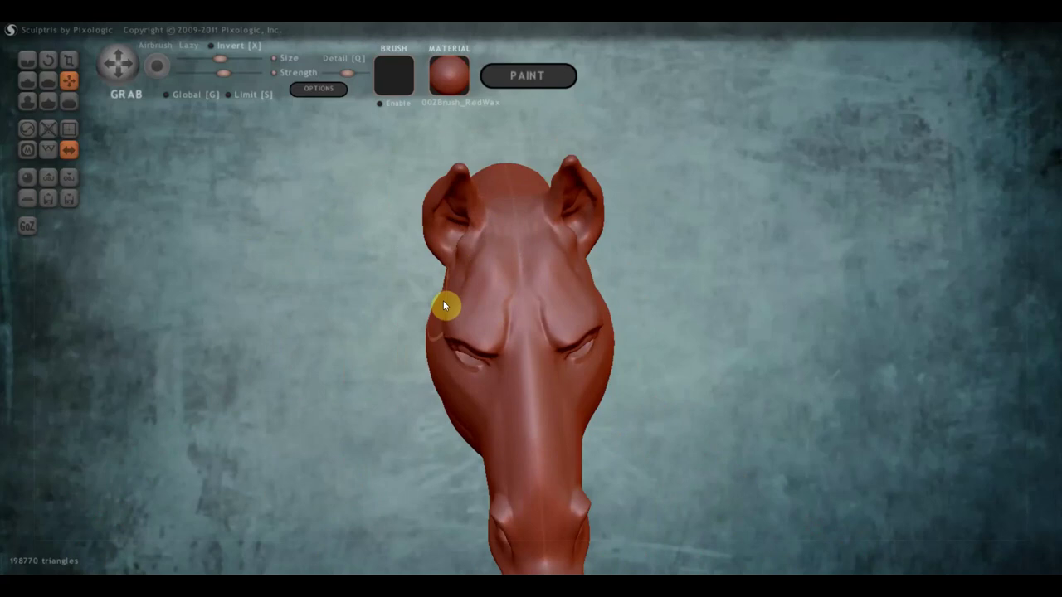
pyautogui.moveTo(468, 263)
pyautogui.mouseDown(button='right')
pyautogui.moveTo(472, 284)
pyautogui.moveTo(516, 273)
pyautogui.mouseUp(button='right')
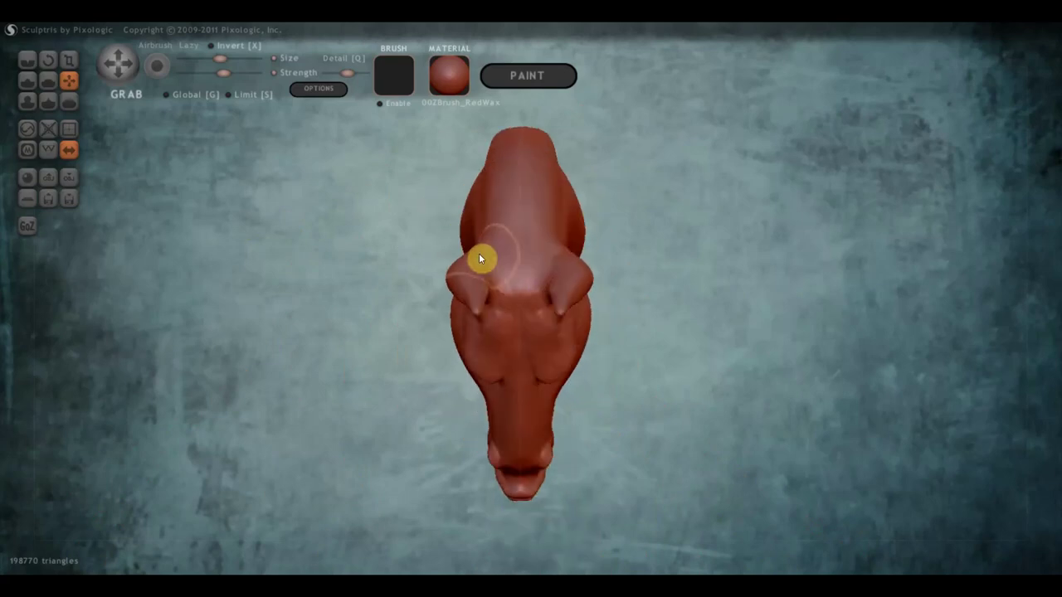
pyautogui.moveTo(479, 257)
pyautogui.mouseDown()
pyautogui.moveTo(478, 247)
pyautogui.moveTo(474, 271)
pyautogui.mouseUp()
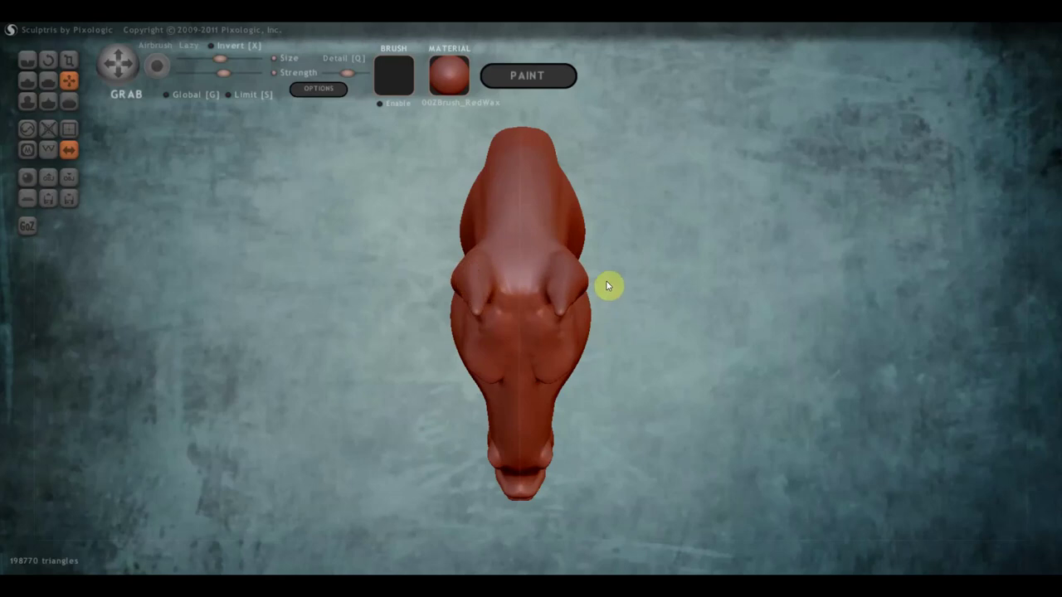
pyautogui.moveTo(590, 287)
pyautogui.mouseDown()
pyautogui.moveTo(522, 237)
pyautogui.moveTo(566, 173)
pyautogui.mouseUp()
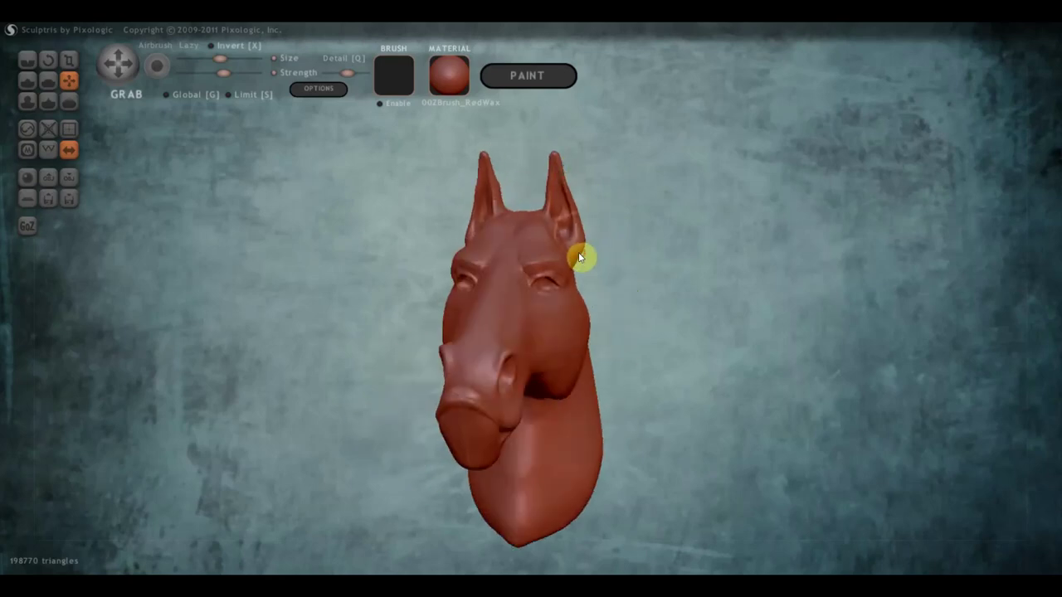
# - Pull the ear base inward and orbit around the head to inspect it
pyautogui.moveTo(579, 258)
pyautogui.mouseDown()
pyautogui.moveTo(631, 265)
pyautogui.moveTo(613, 260)
pyautogui.mouseUp()
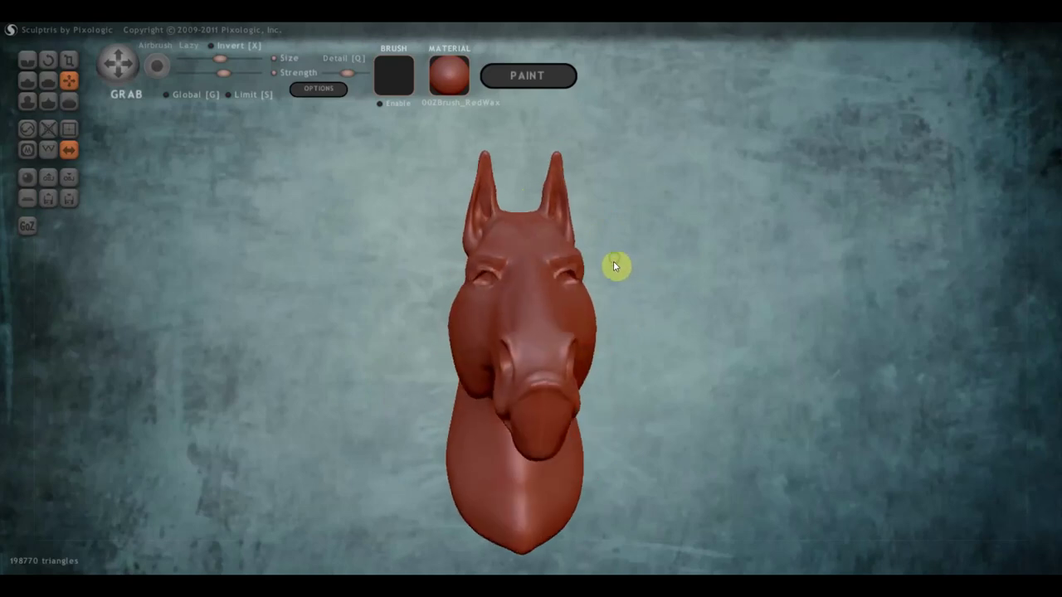
pyautogui.moveTo(429, 360); pyautogui.dragTo(486, 355)
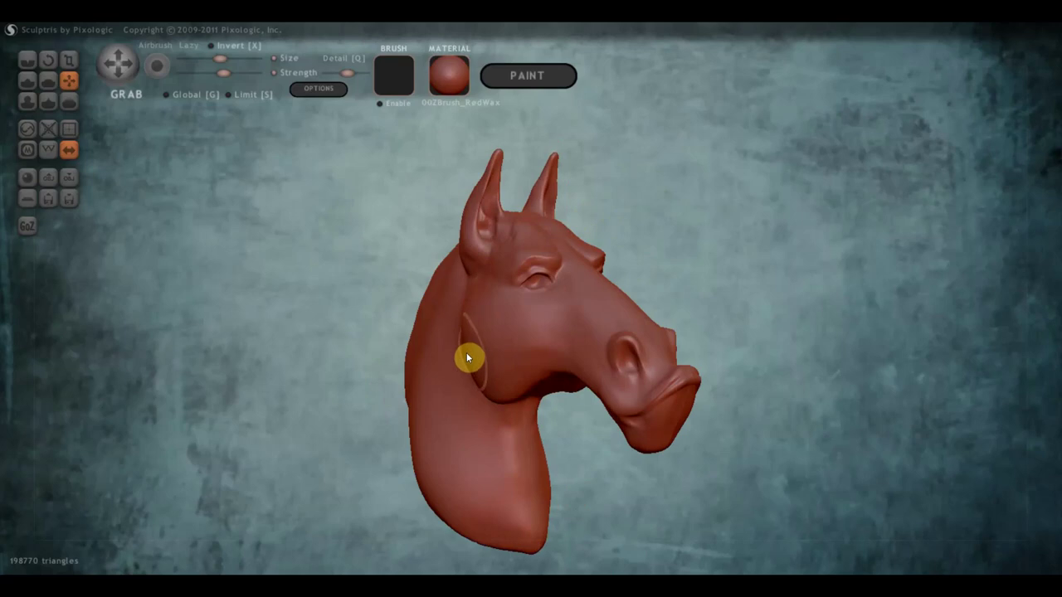
pyautogui.moveTo(465, 356)
pyautogui.mouseDown()
pyautogui.moveTo(412, 356)
pyautogui.moveTo(466, 327)
pyautogui.mouseUp()
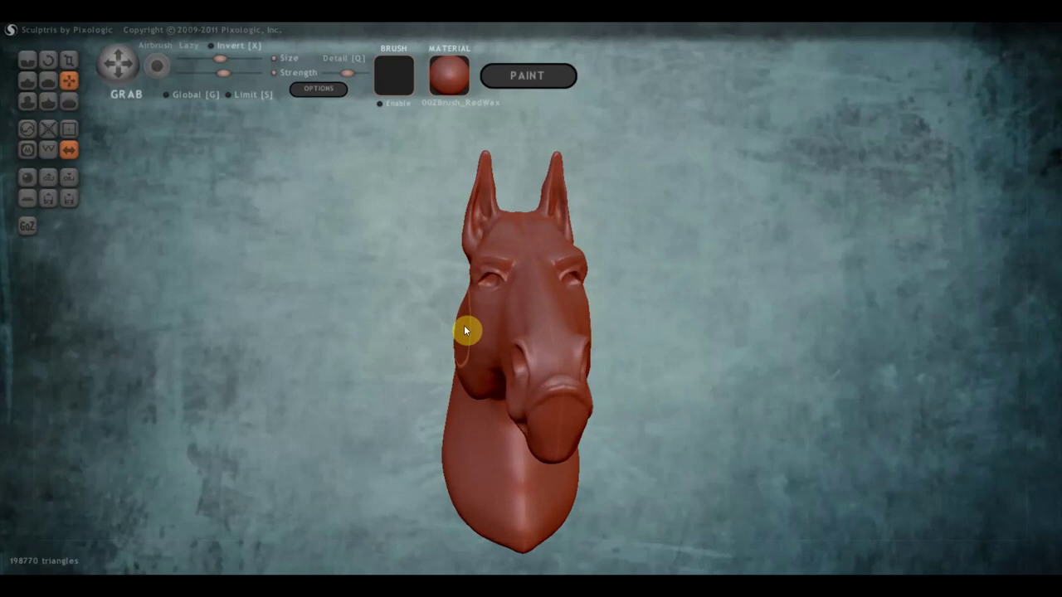
pyautogui.moveTo(444, 333)
pyautogui.mouseDown()
pyautogui.moveTo(602, 340)
pyautogui.moveTo(611, 318)
pyautogui.mouseUp()
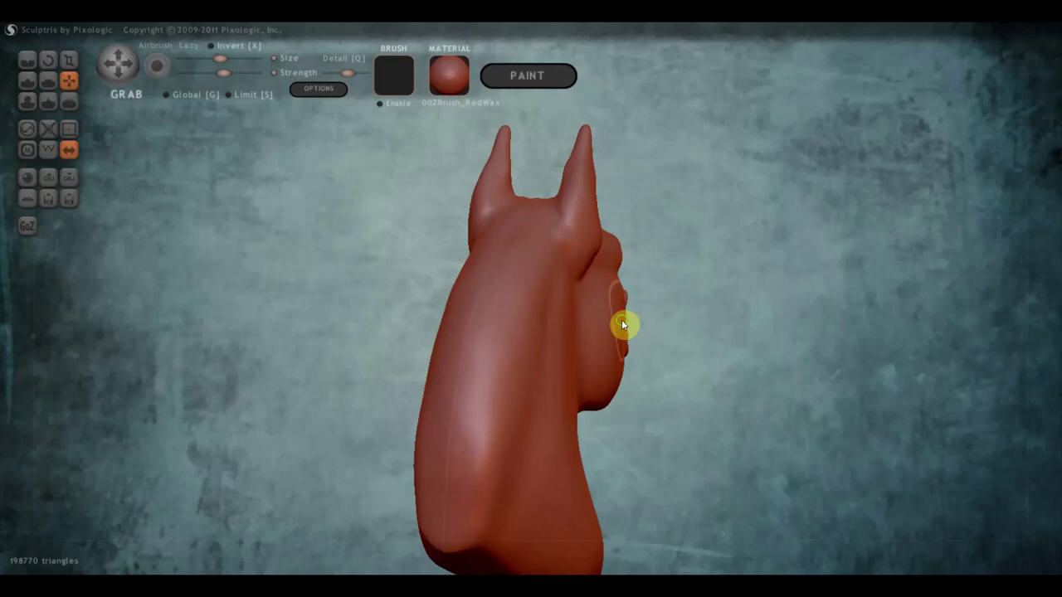
pyautogui.moveTo(621, 322); pyautogui.dragTo(332, 308)
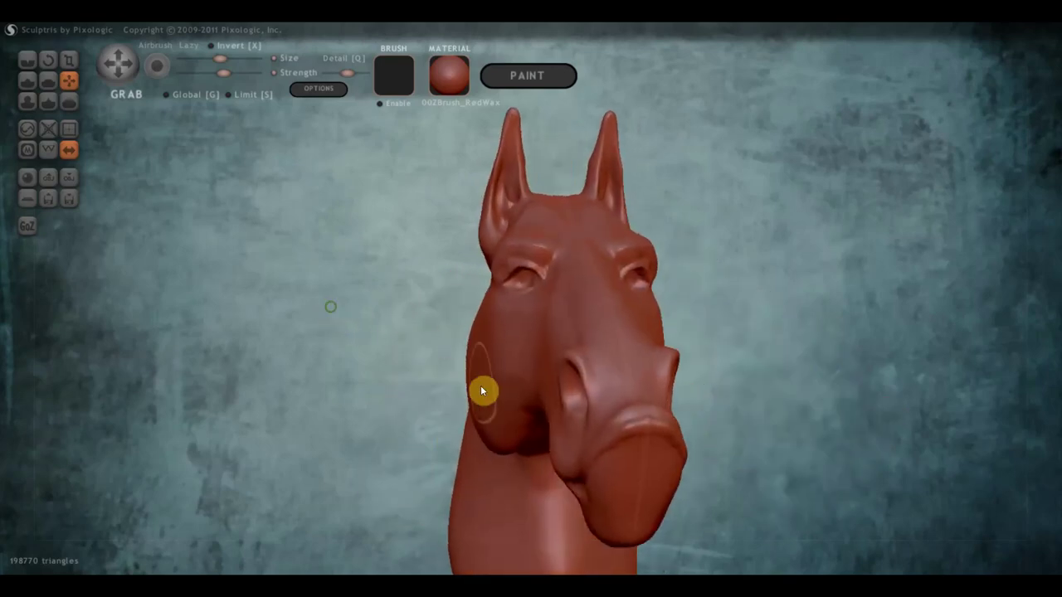
pyautogui.moveTo(502, 351)
pyautogui.mouseDown(button='right')
pyautogui.moveTo(498, 403)
pyautogui.moveTo(509, 277)
pyautogui.mouseUp(button='right')
# - Grab-bulge the cheek outward and zoom out to check the whole head
pyautogui.scroll(2, 506, 274)
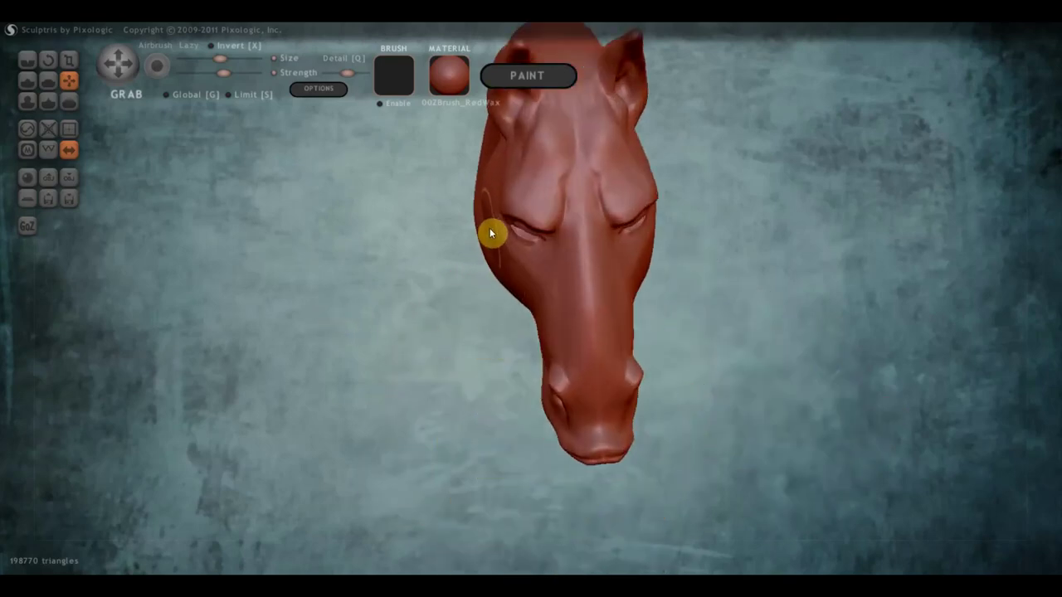
pyautogui.moveTo(489, 228); pyautogui.dragTo(483, 237)
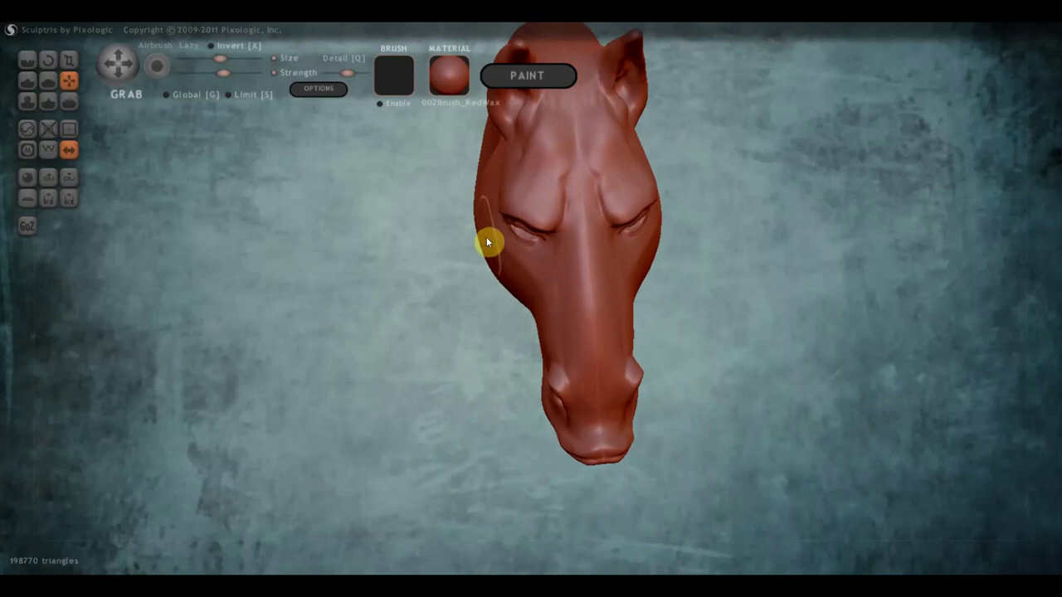
pyautogui.moveTo(514, 274); pyautogui.dragTo(517, 203, button='right')
pyautogui.moveTo(660, 245); pyautogui.dragTo(901, 268, button='right')
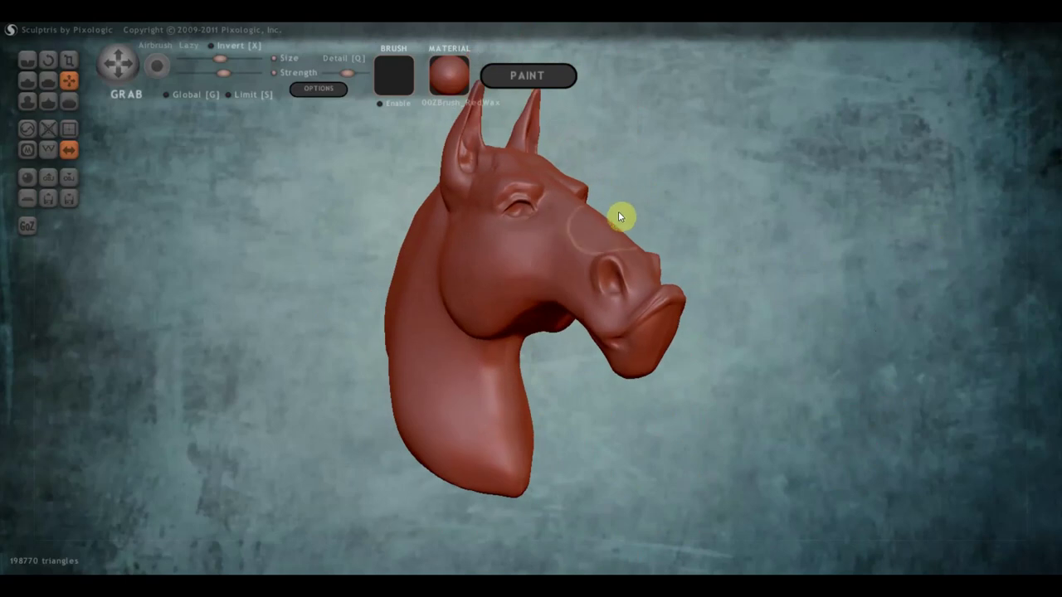
pyautogui.scroll(-2, 788, 265)
pyautogui.moveTo(732, 278)
pyautogui.mouseDown(button='right')
pyautogui.moveTo(734, 322)
pyautogui.moveTo(768, 284)
pyautogui.moveTo(735, 296)
pyautogui.mouseUp(button='right')
pyautogui.scroll(2, 742, 318)
pyautogui.scroll(1, 763, 320)
pyautogui.scroll(1, 755, 307)
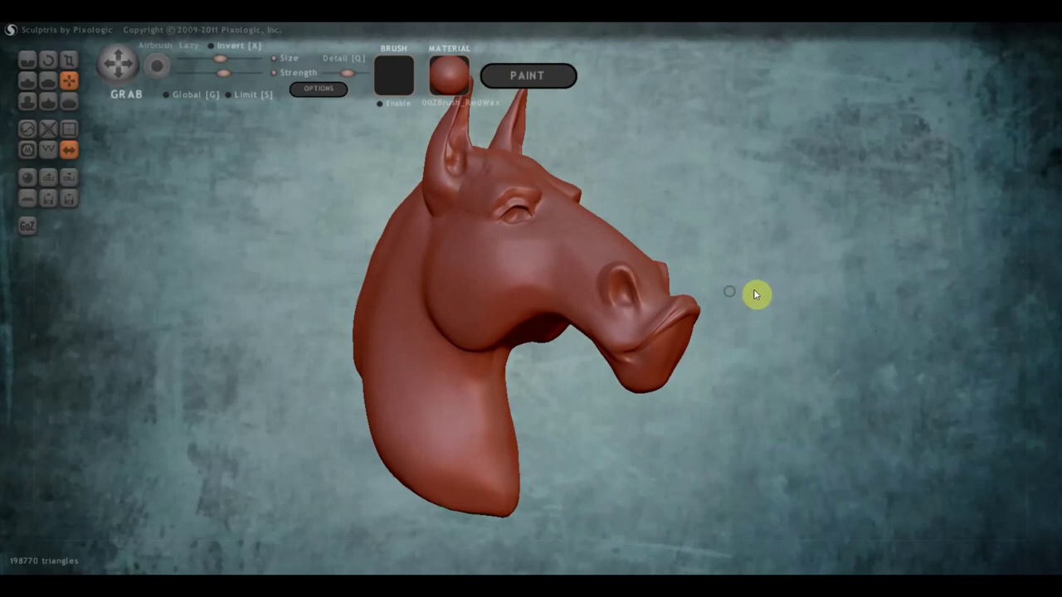
pyautogui.scroll(-1, 745, 299)
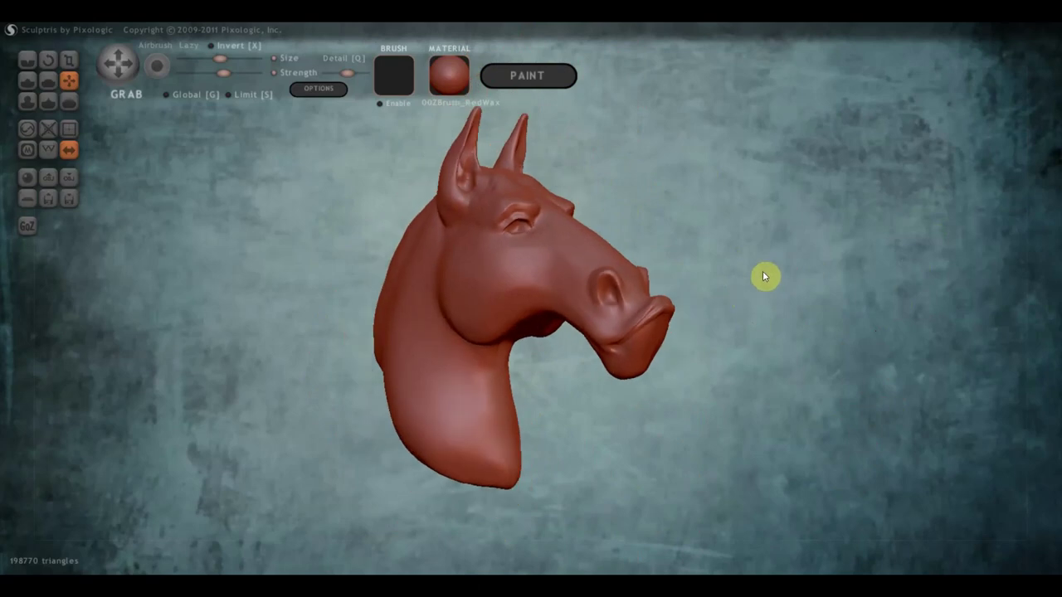